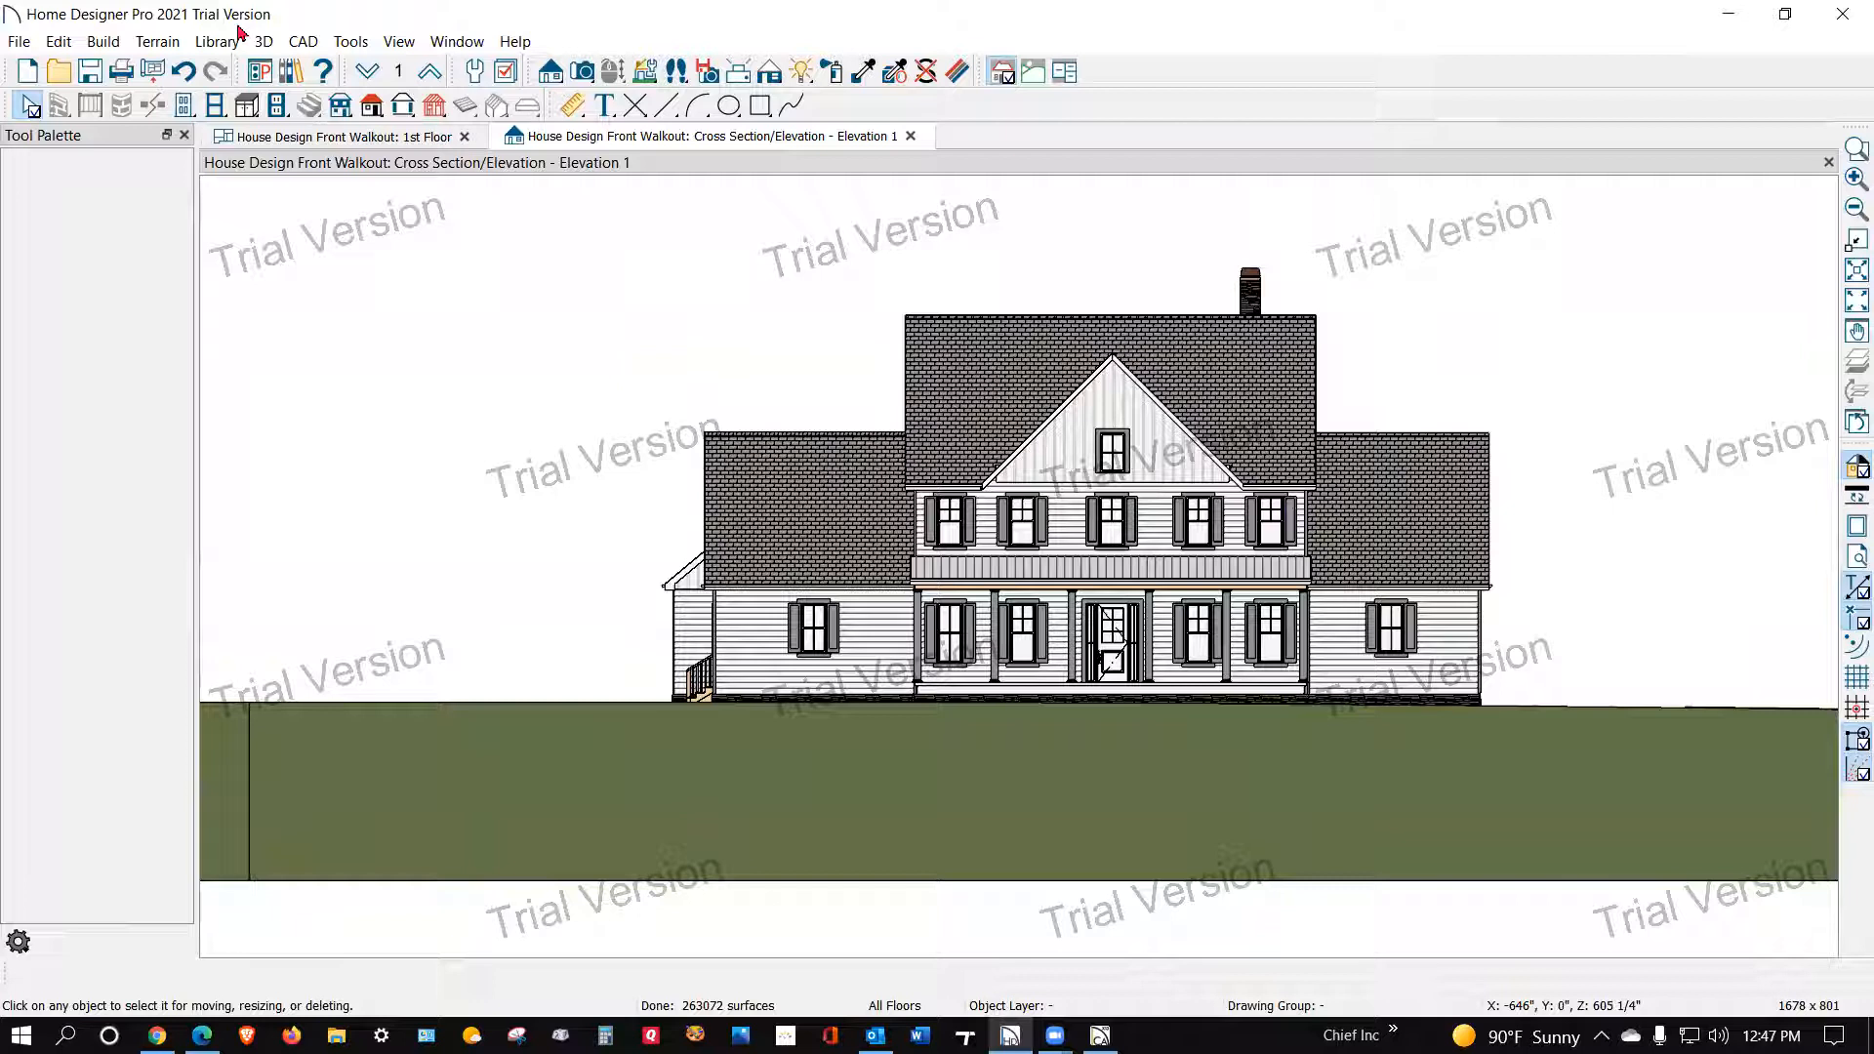
Step: Add a vertical point-to-point dimension beside the house's right end, from grade up to the main roof ridge
scroll(1298, 473, up, 1)
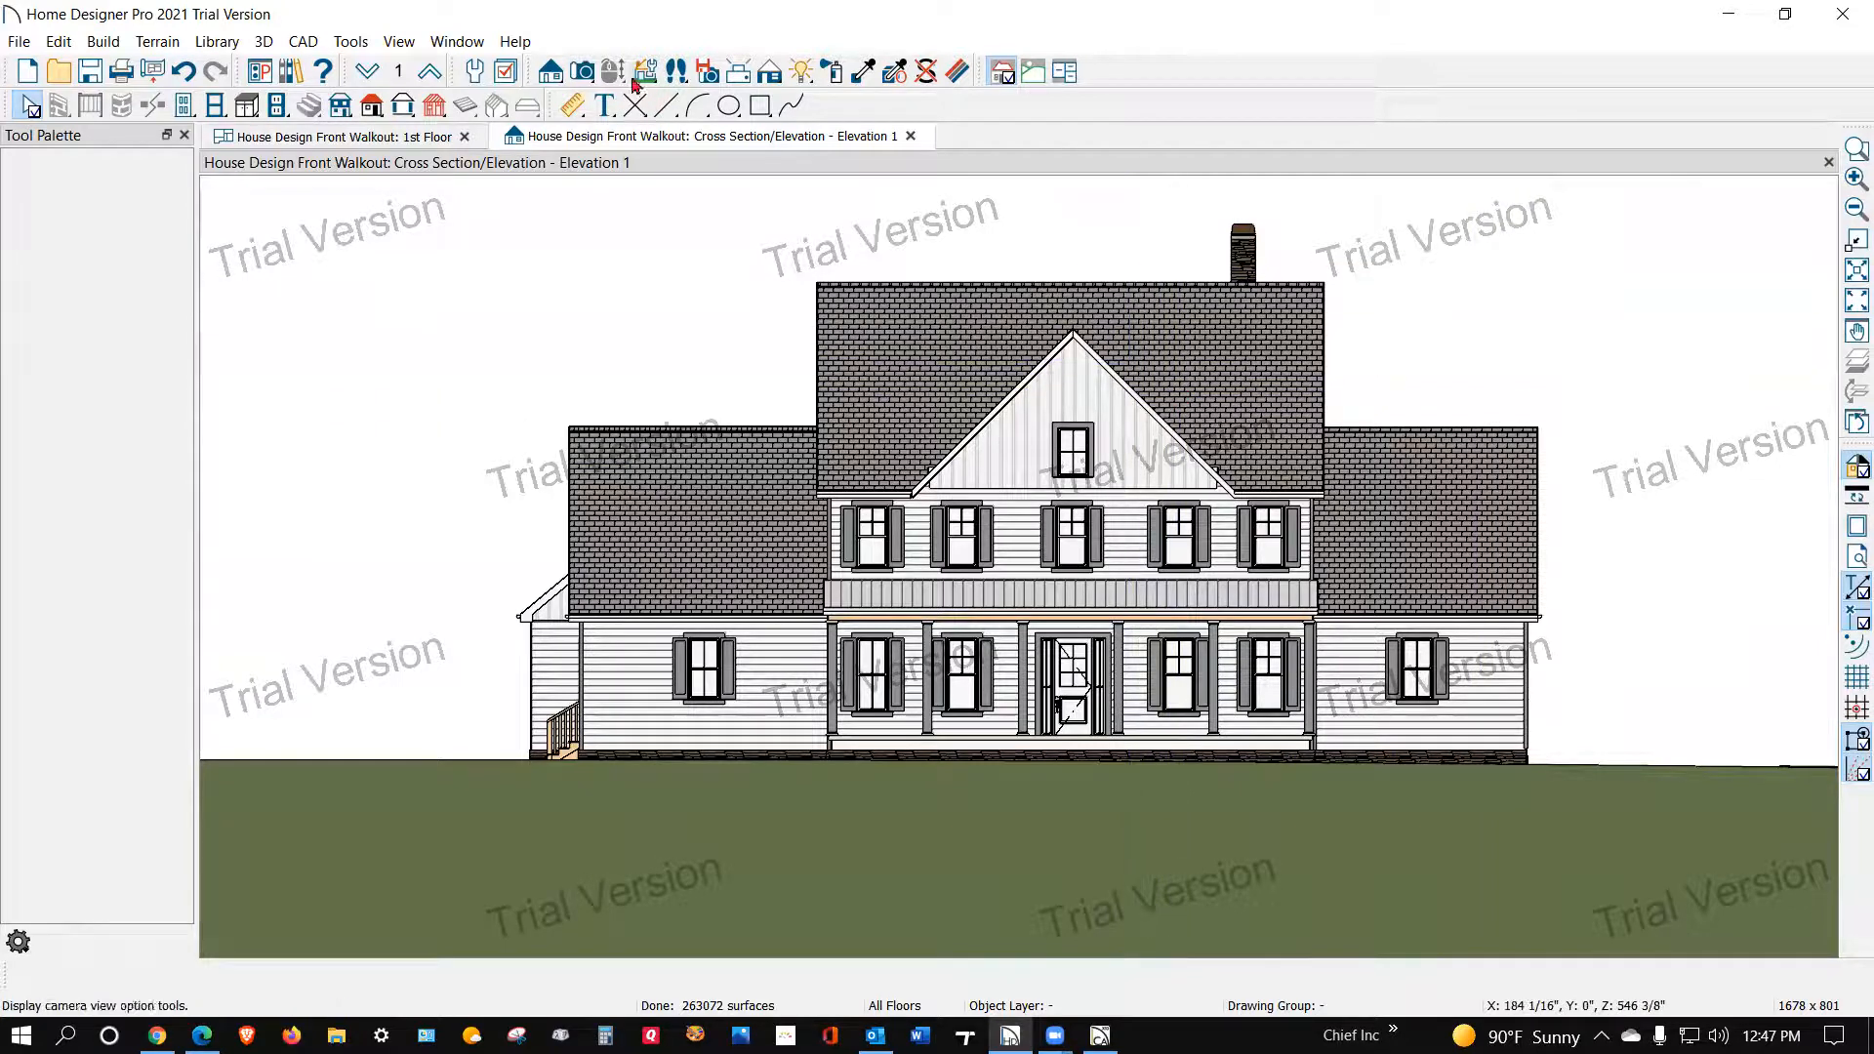
click(574, 107)
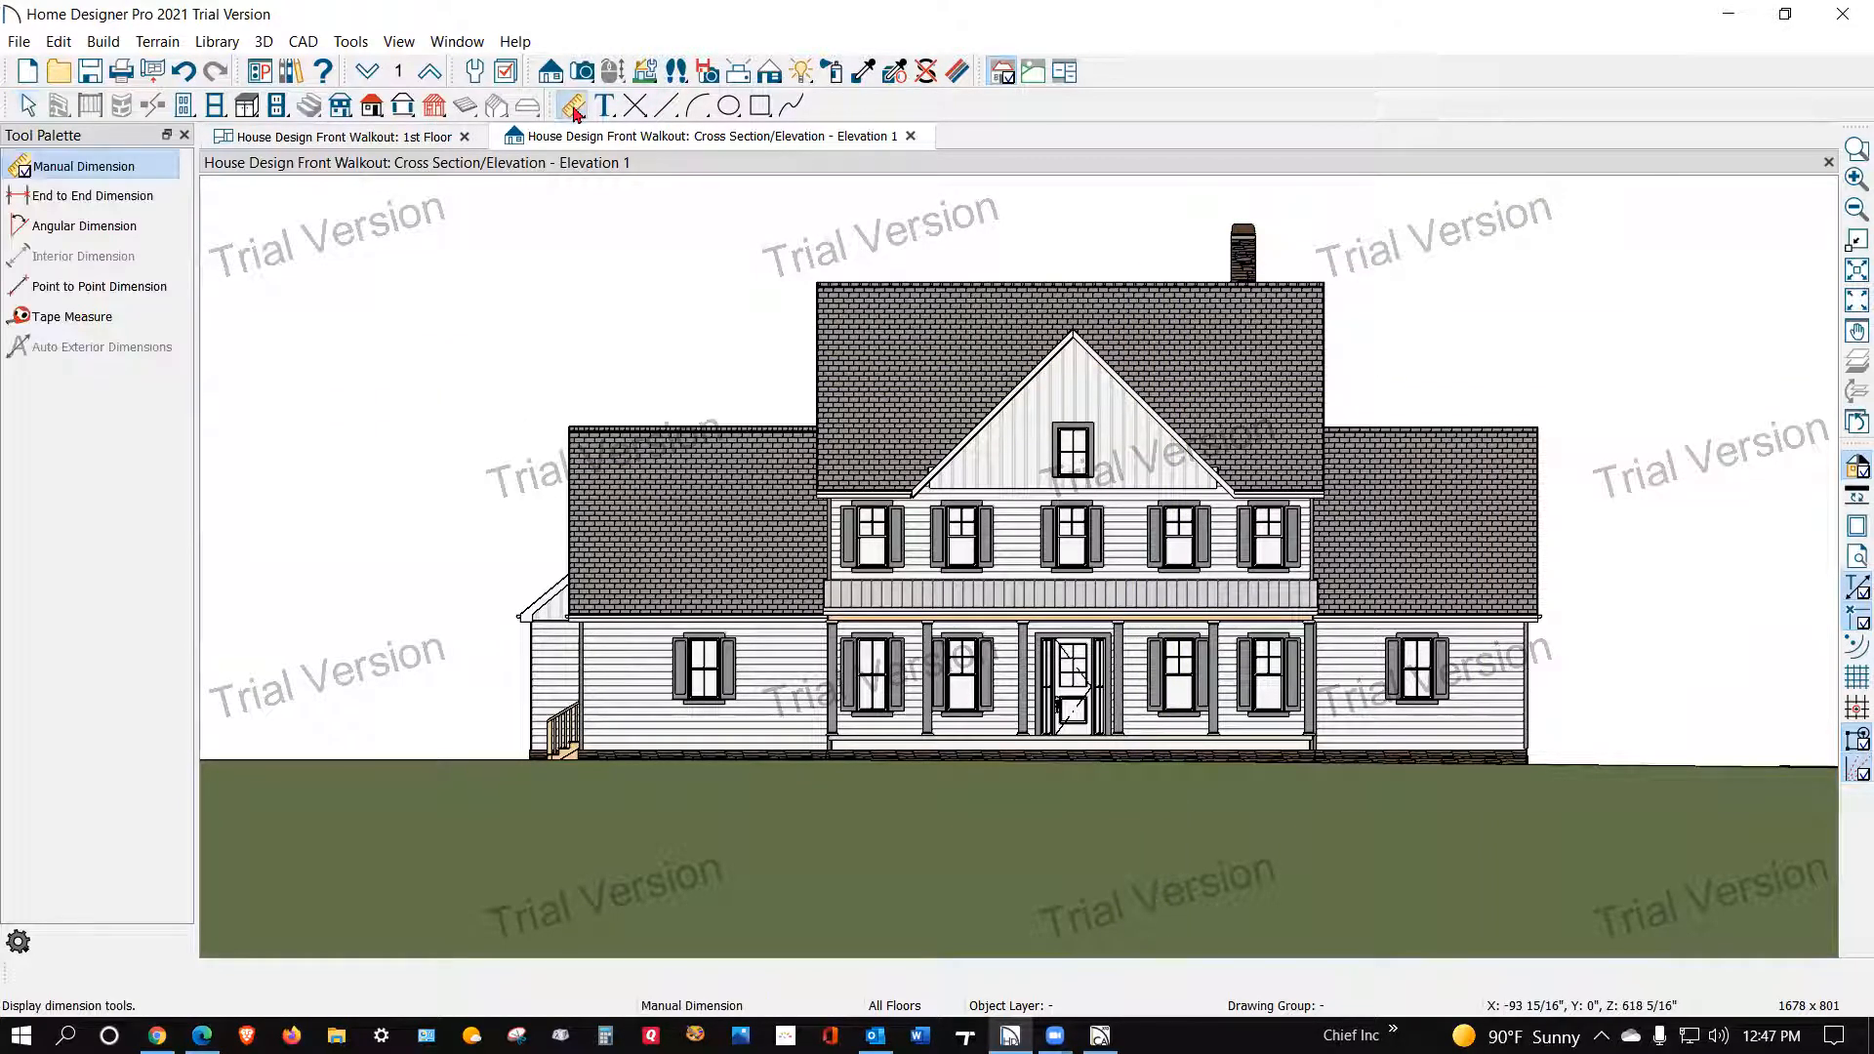
click(46, 291)
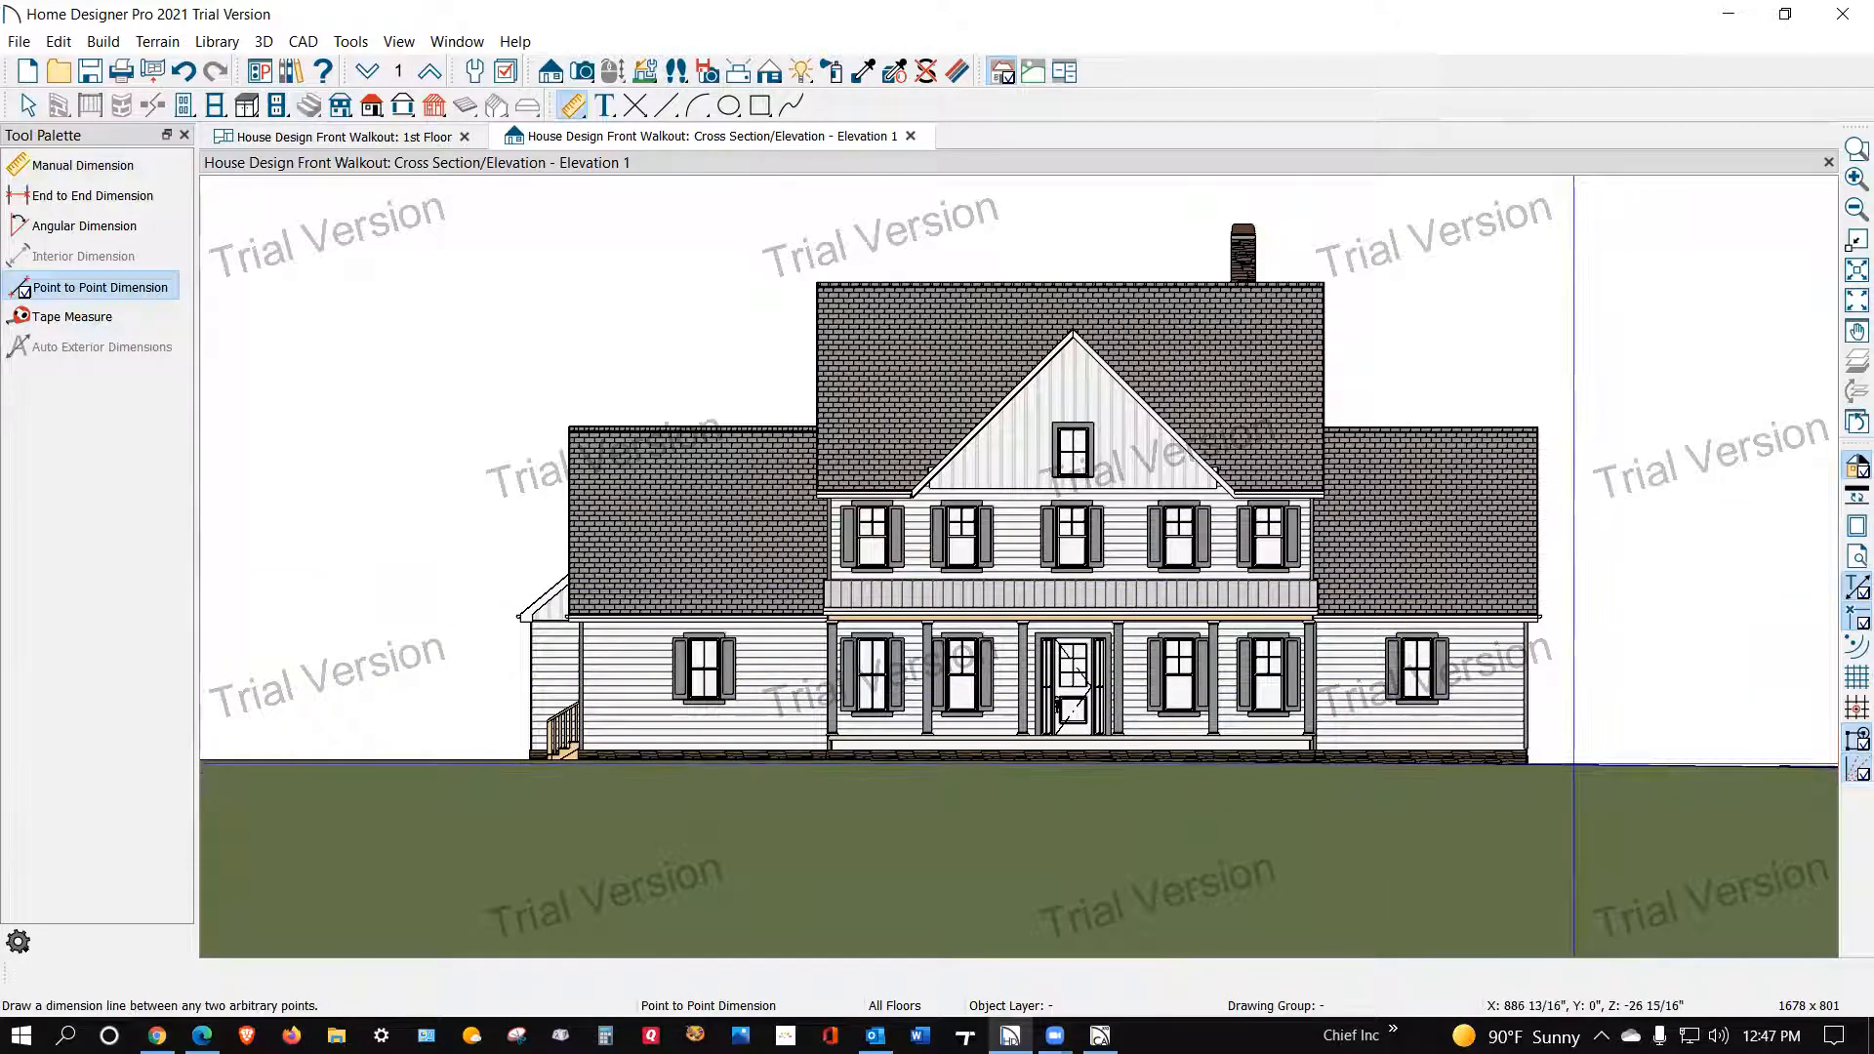
drag(1576, 765, 1577, 281)
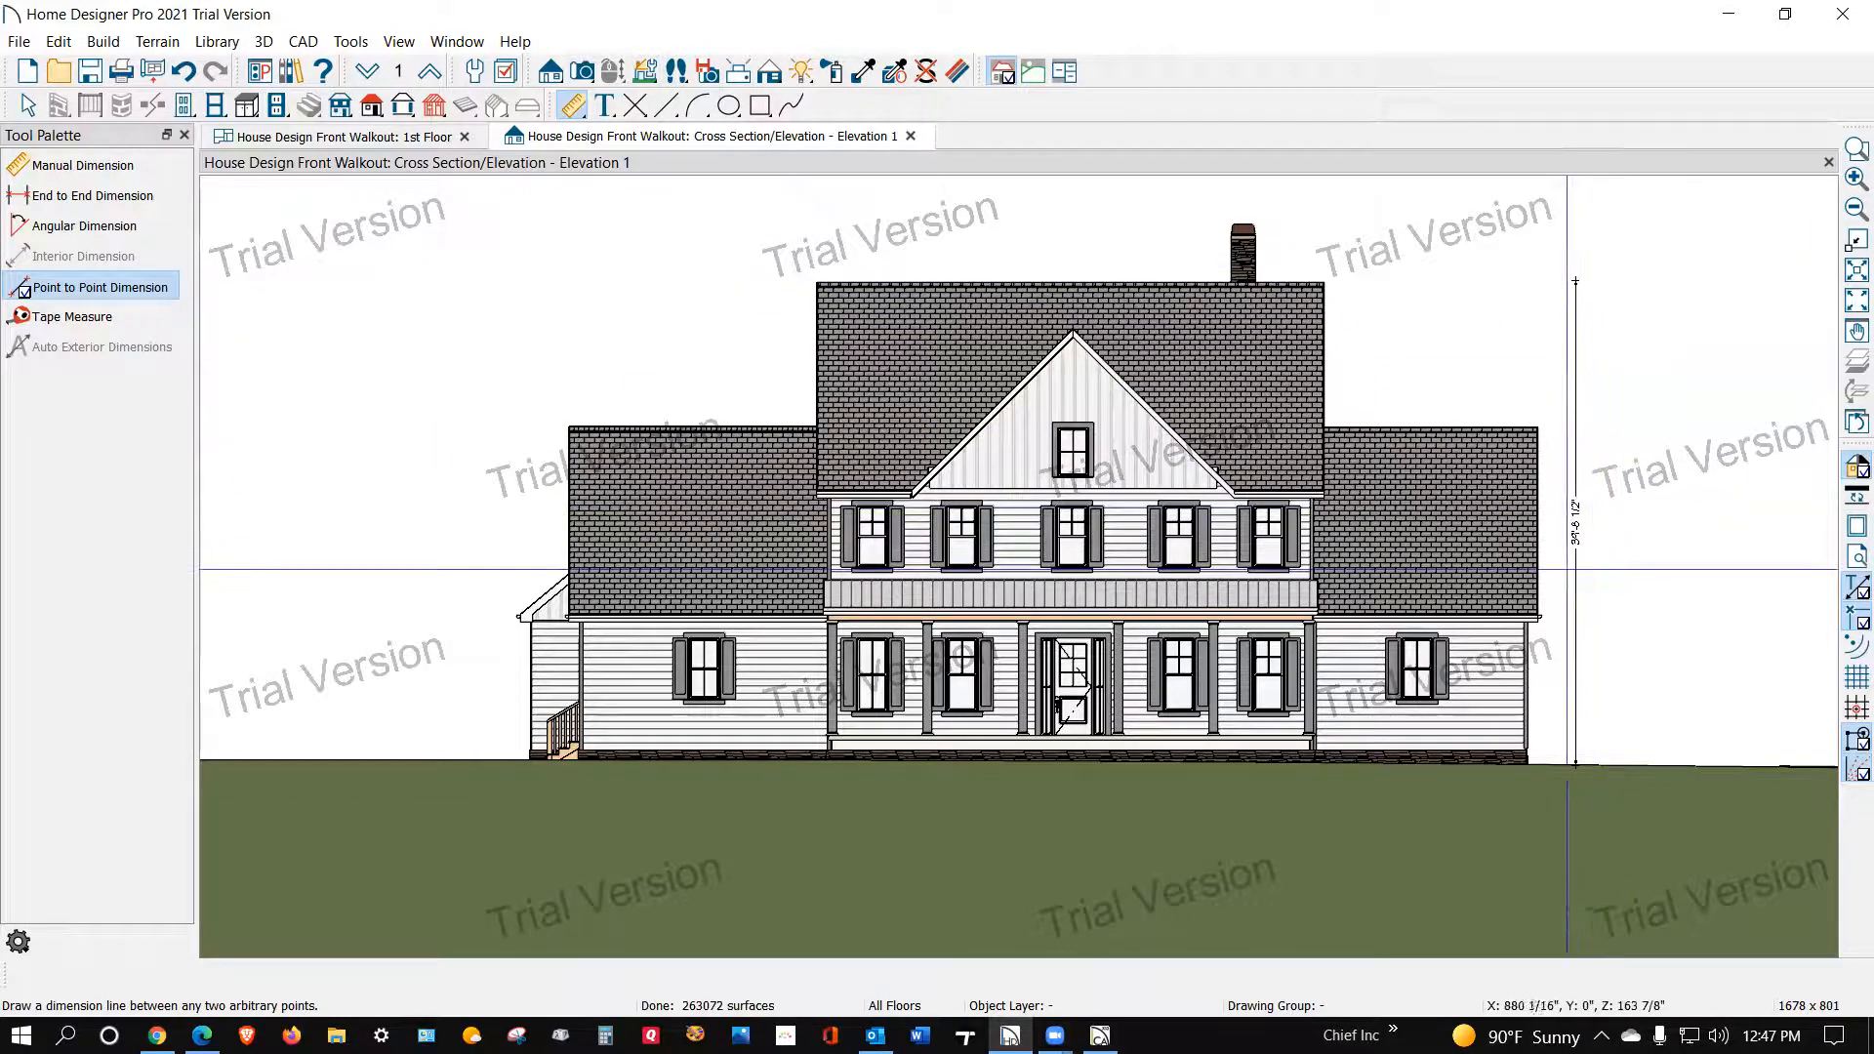
Step: Set the ridge-height dimension's number height to 16 and its arrow style to a thin diagonal slash
double_click(1578, 565)
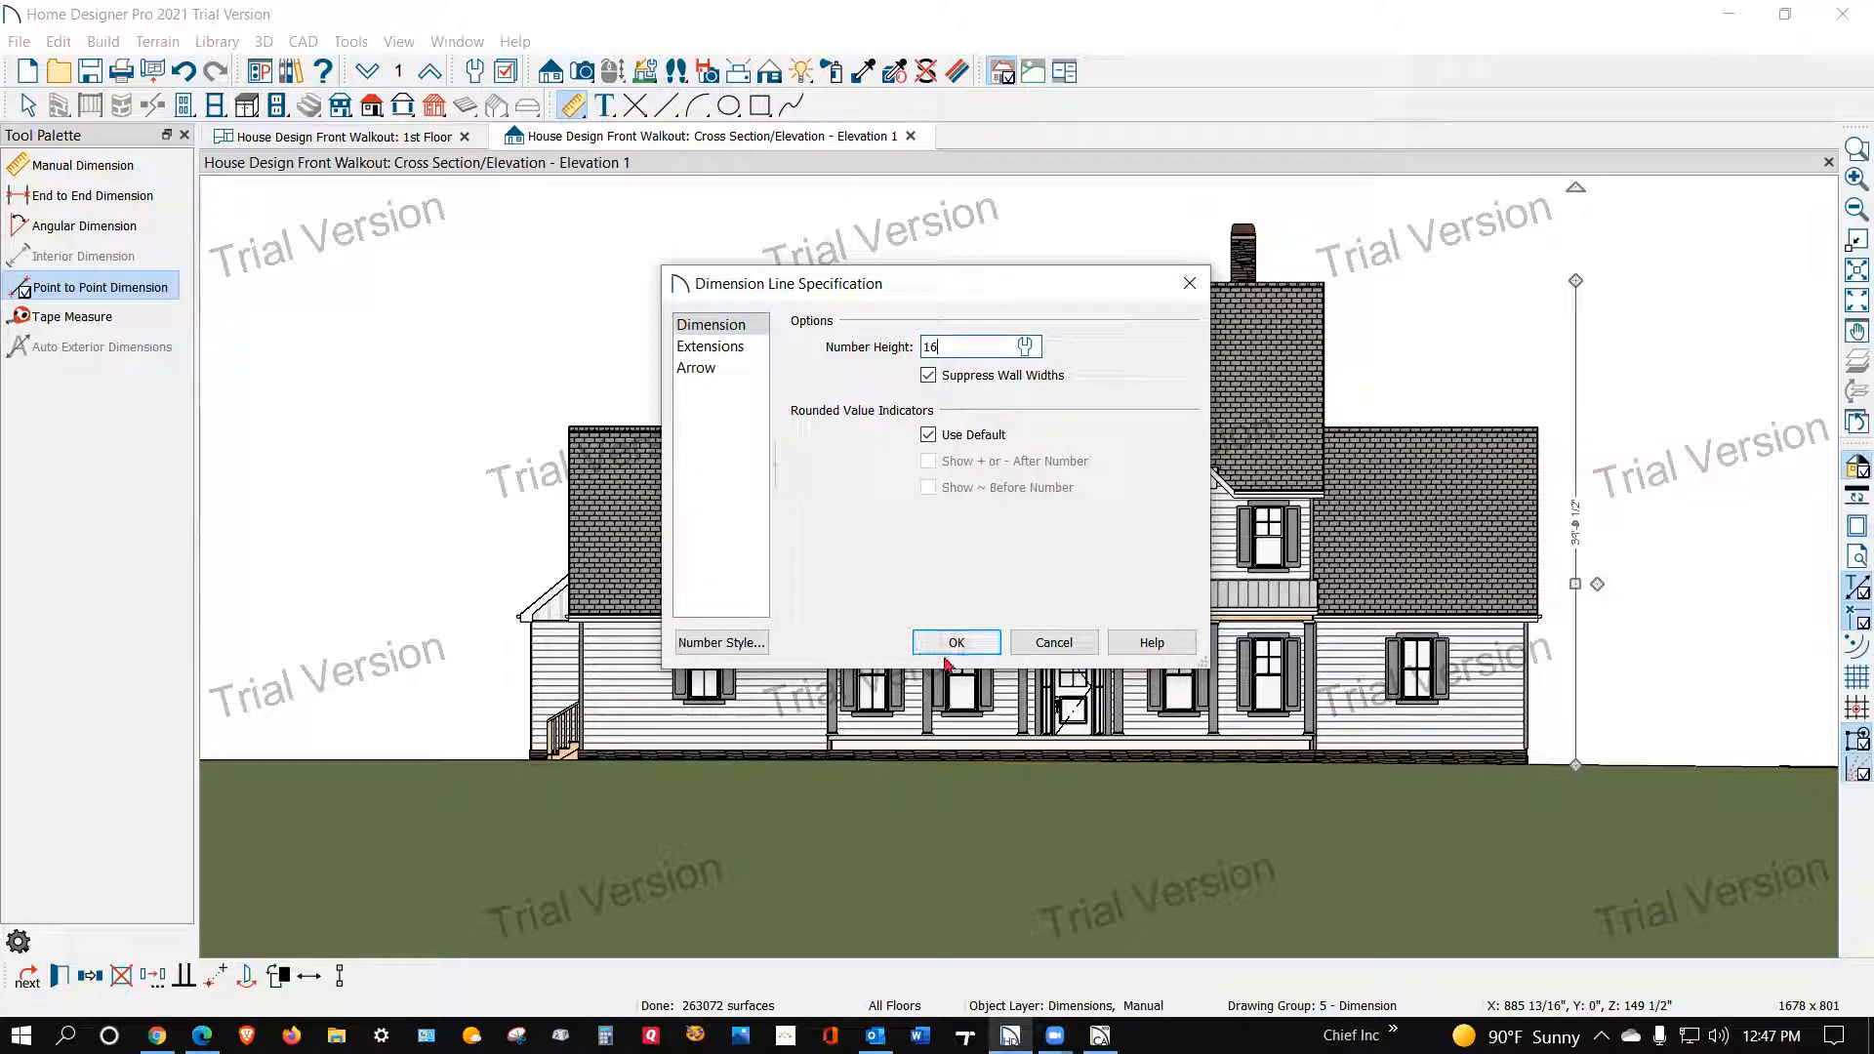
click(698, 371)
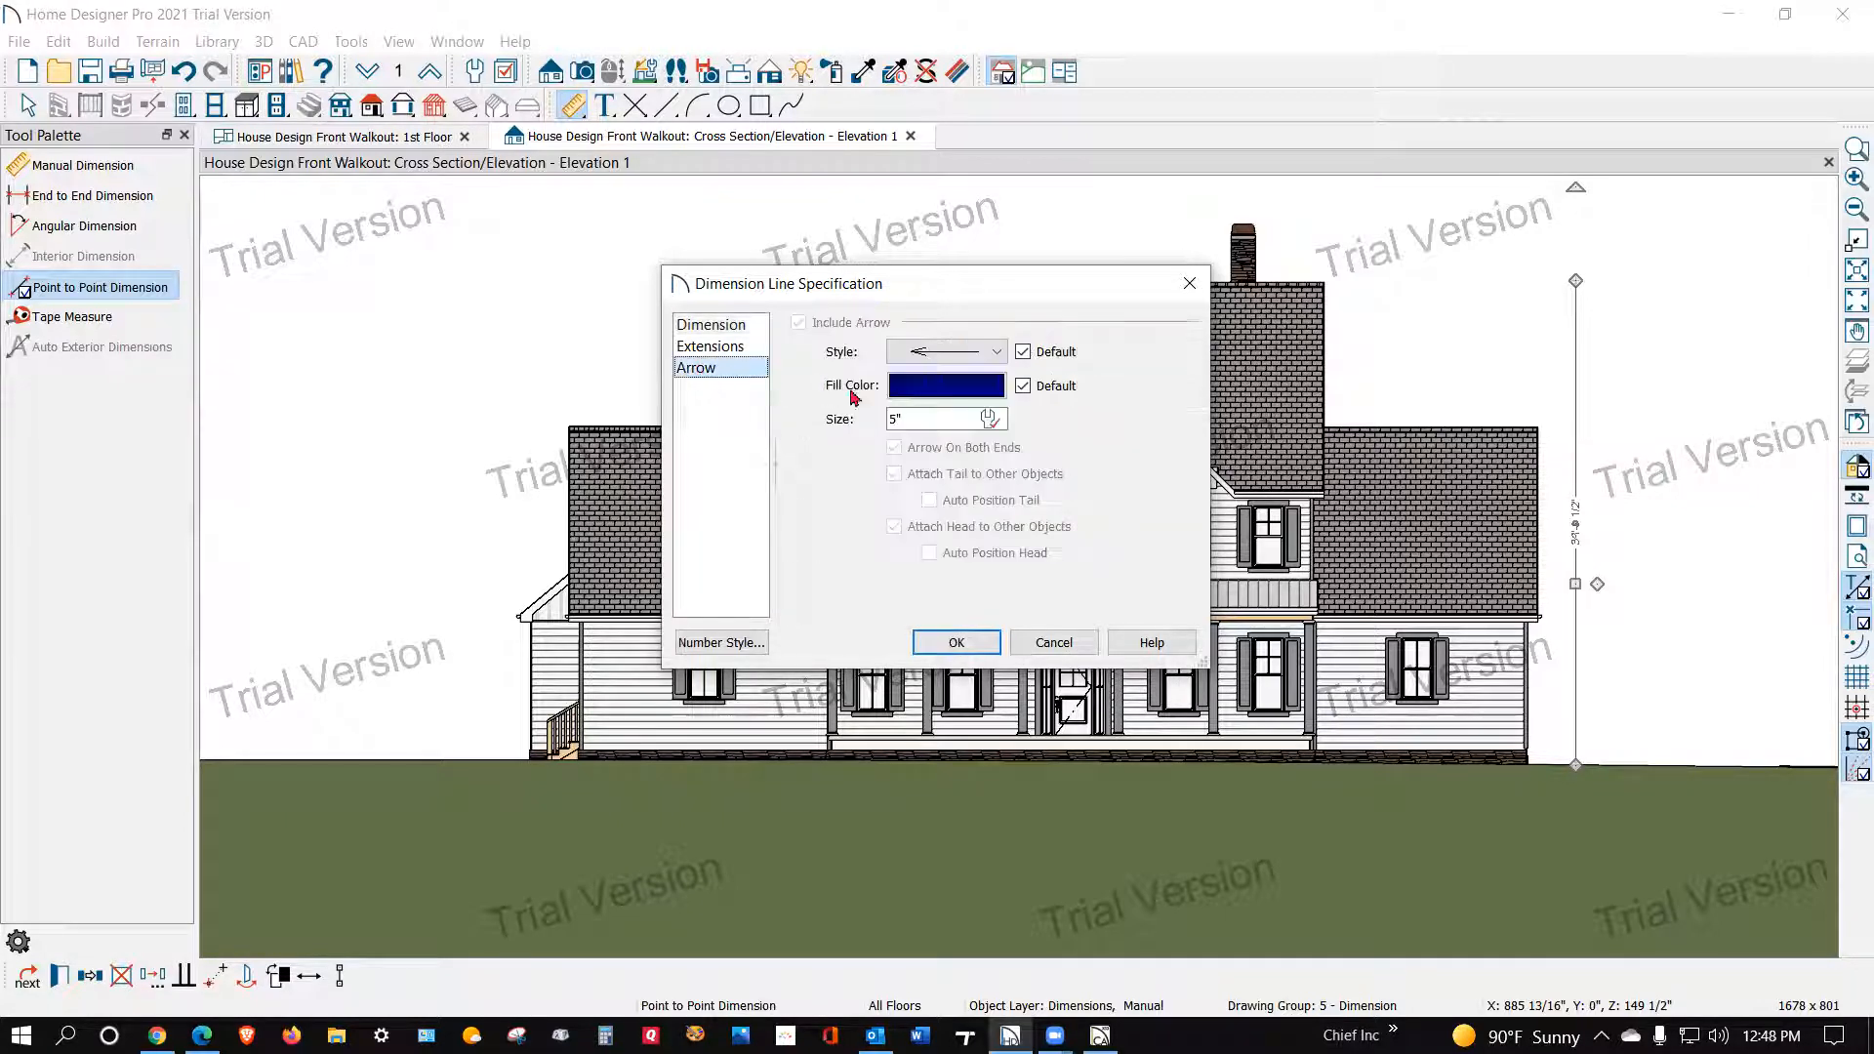
click(997, 353)
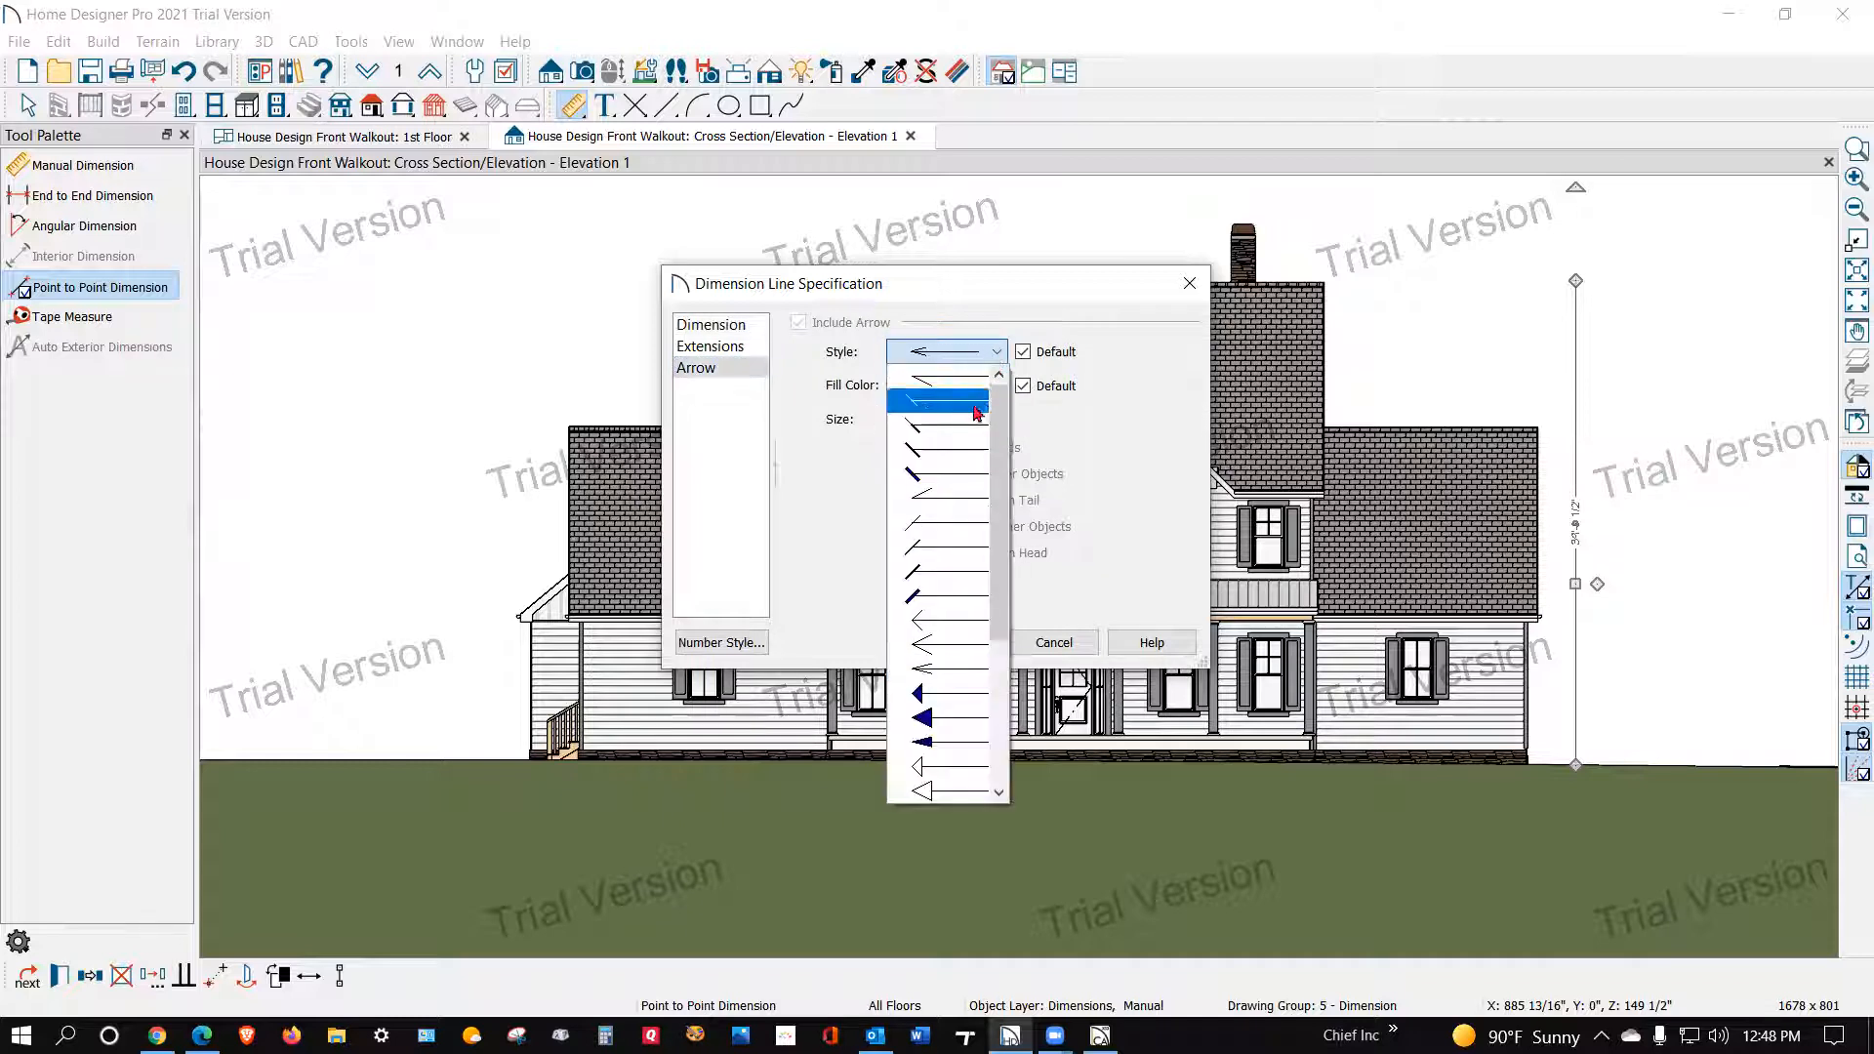
click(963, 434)
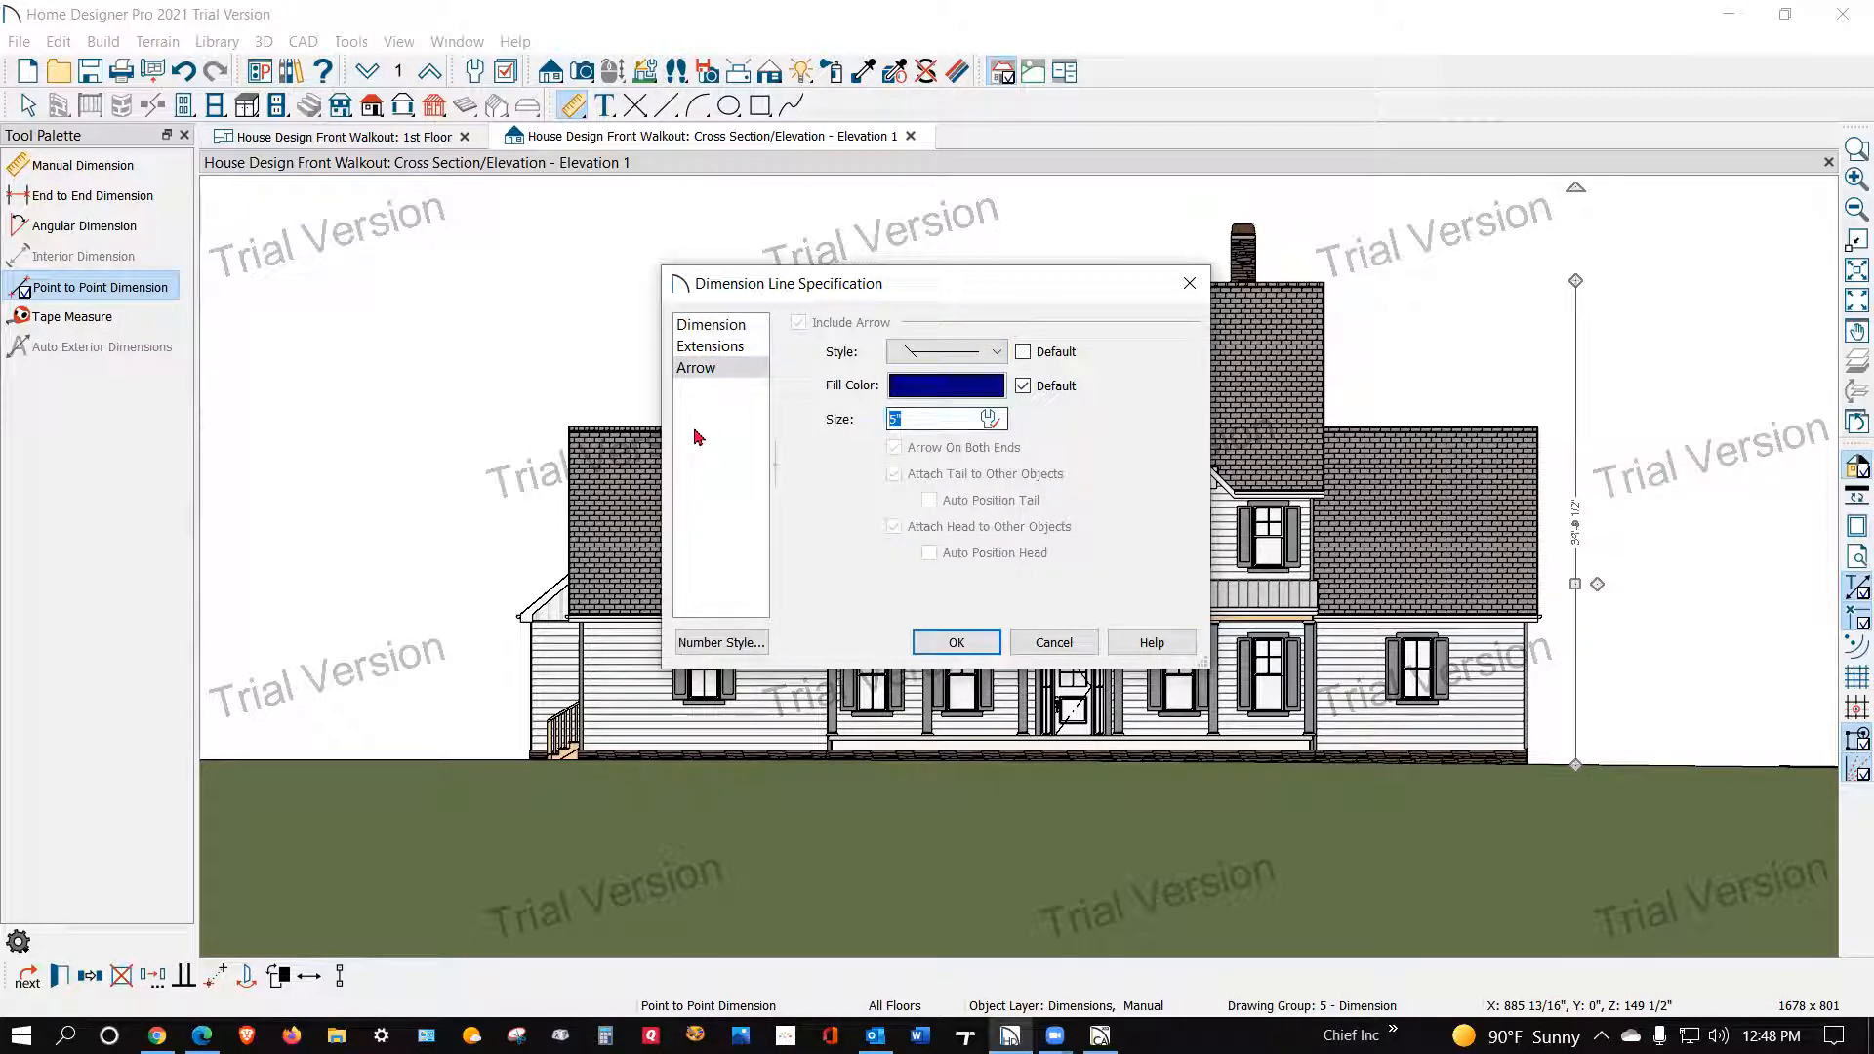
click(957, 644)
key(Escape)
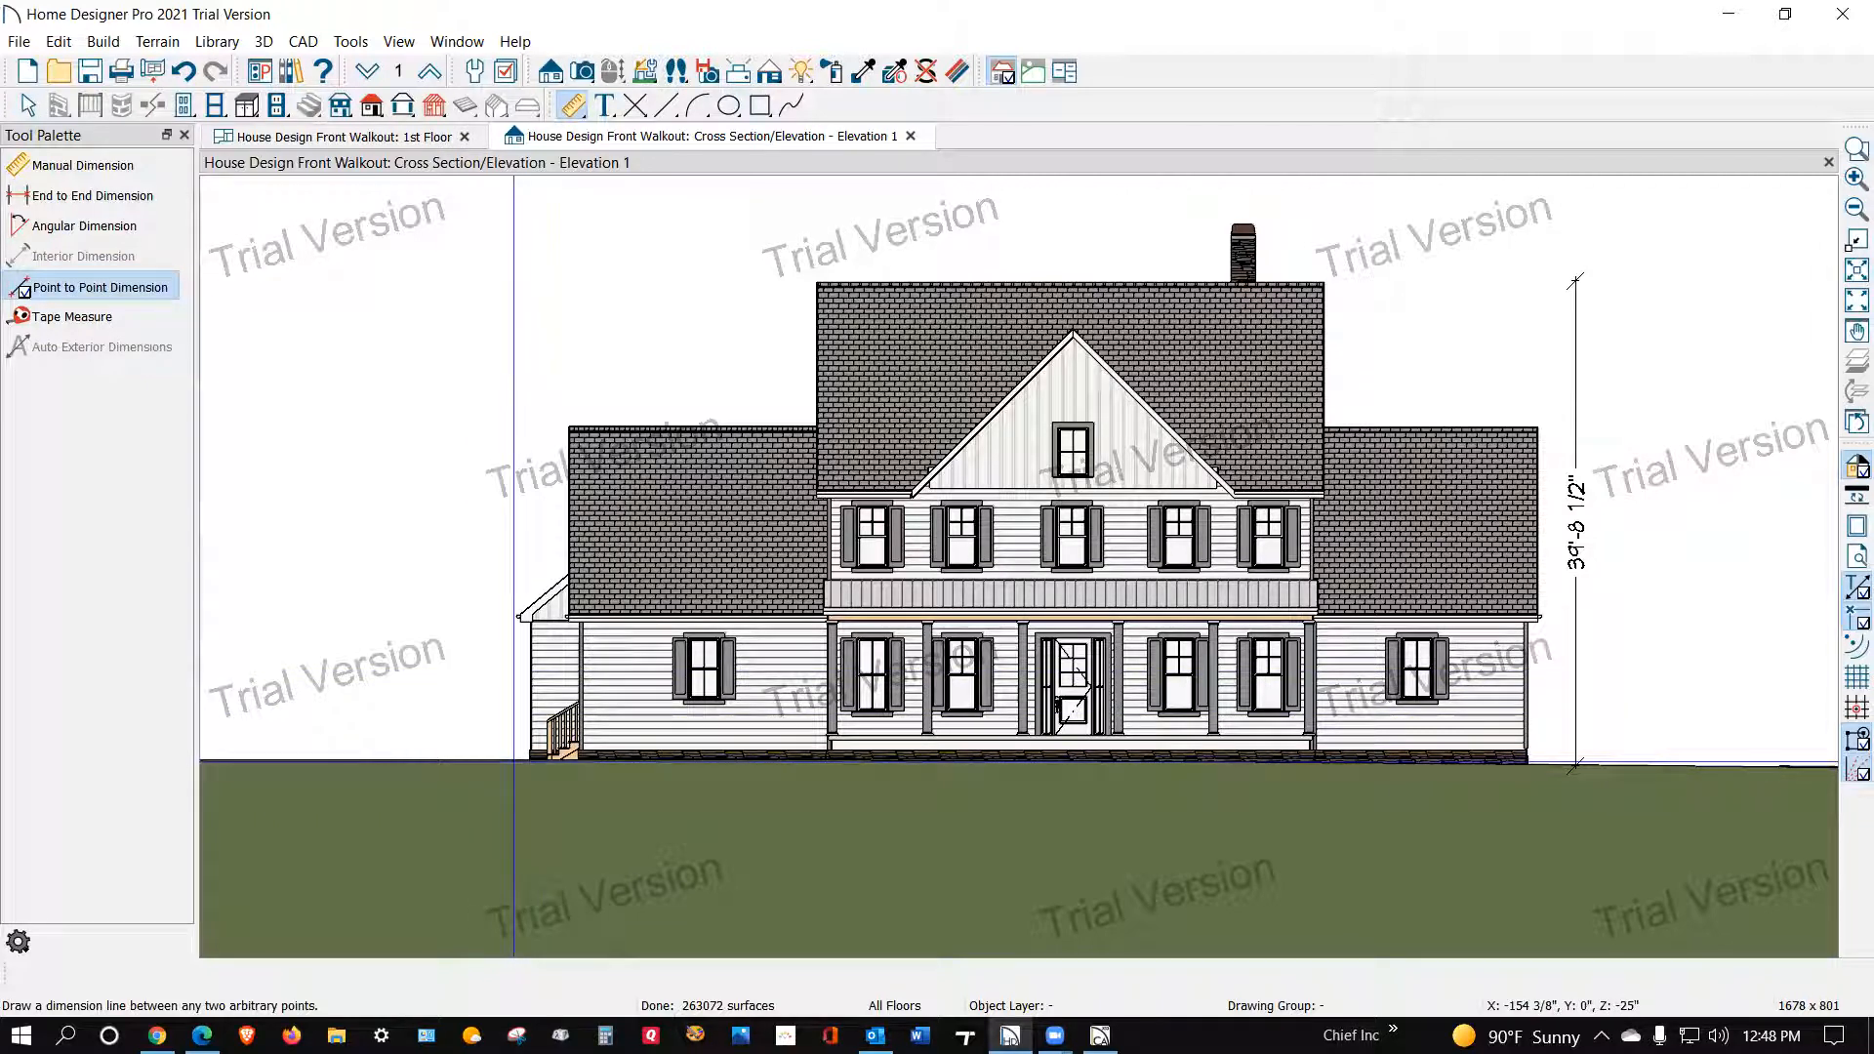
Step: Add a vertical point-to-point dimension about 9'-9" tall, rising from grade beside the house's left end
drag(512, 751, 513, 643)
key(Escape)
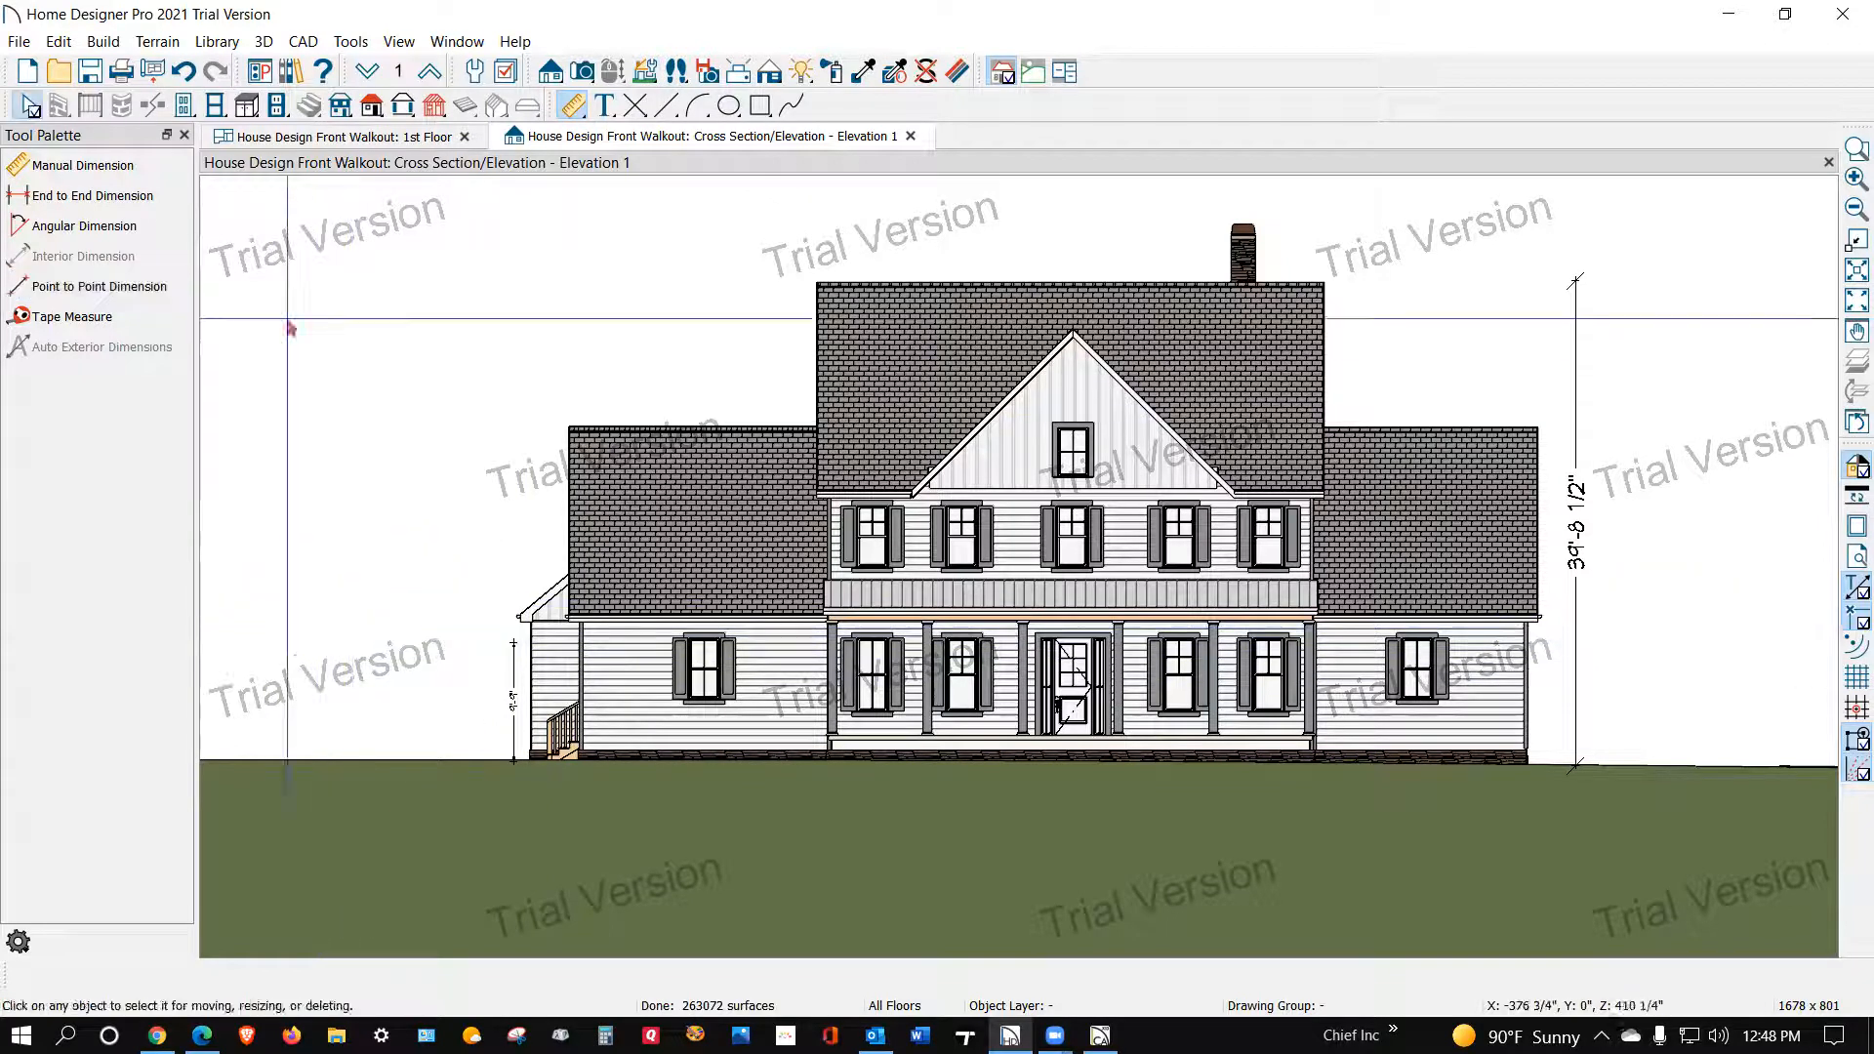
Step: Examine the 1st Floor default ceiling and floor heights, and leave the default settings unchanged
click(60, 41)
click(107, 522)
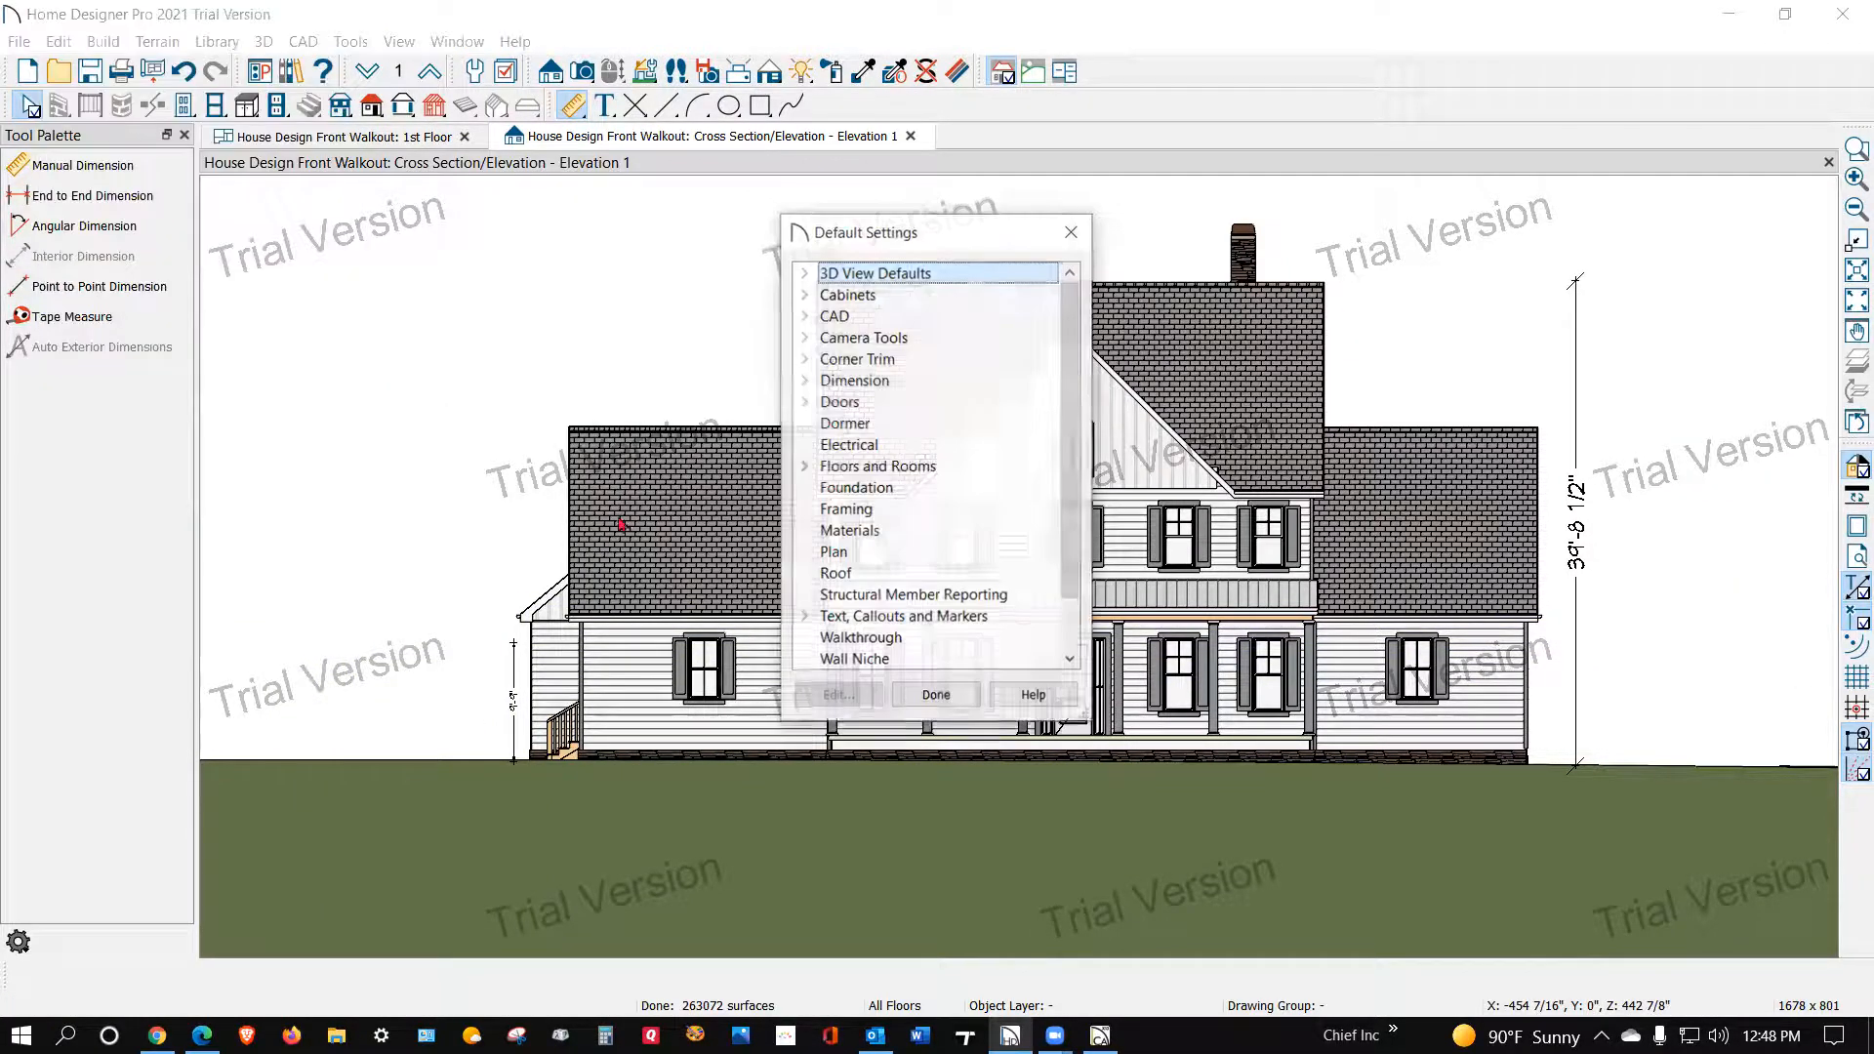
click(805, 468)
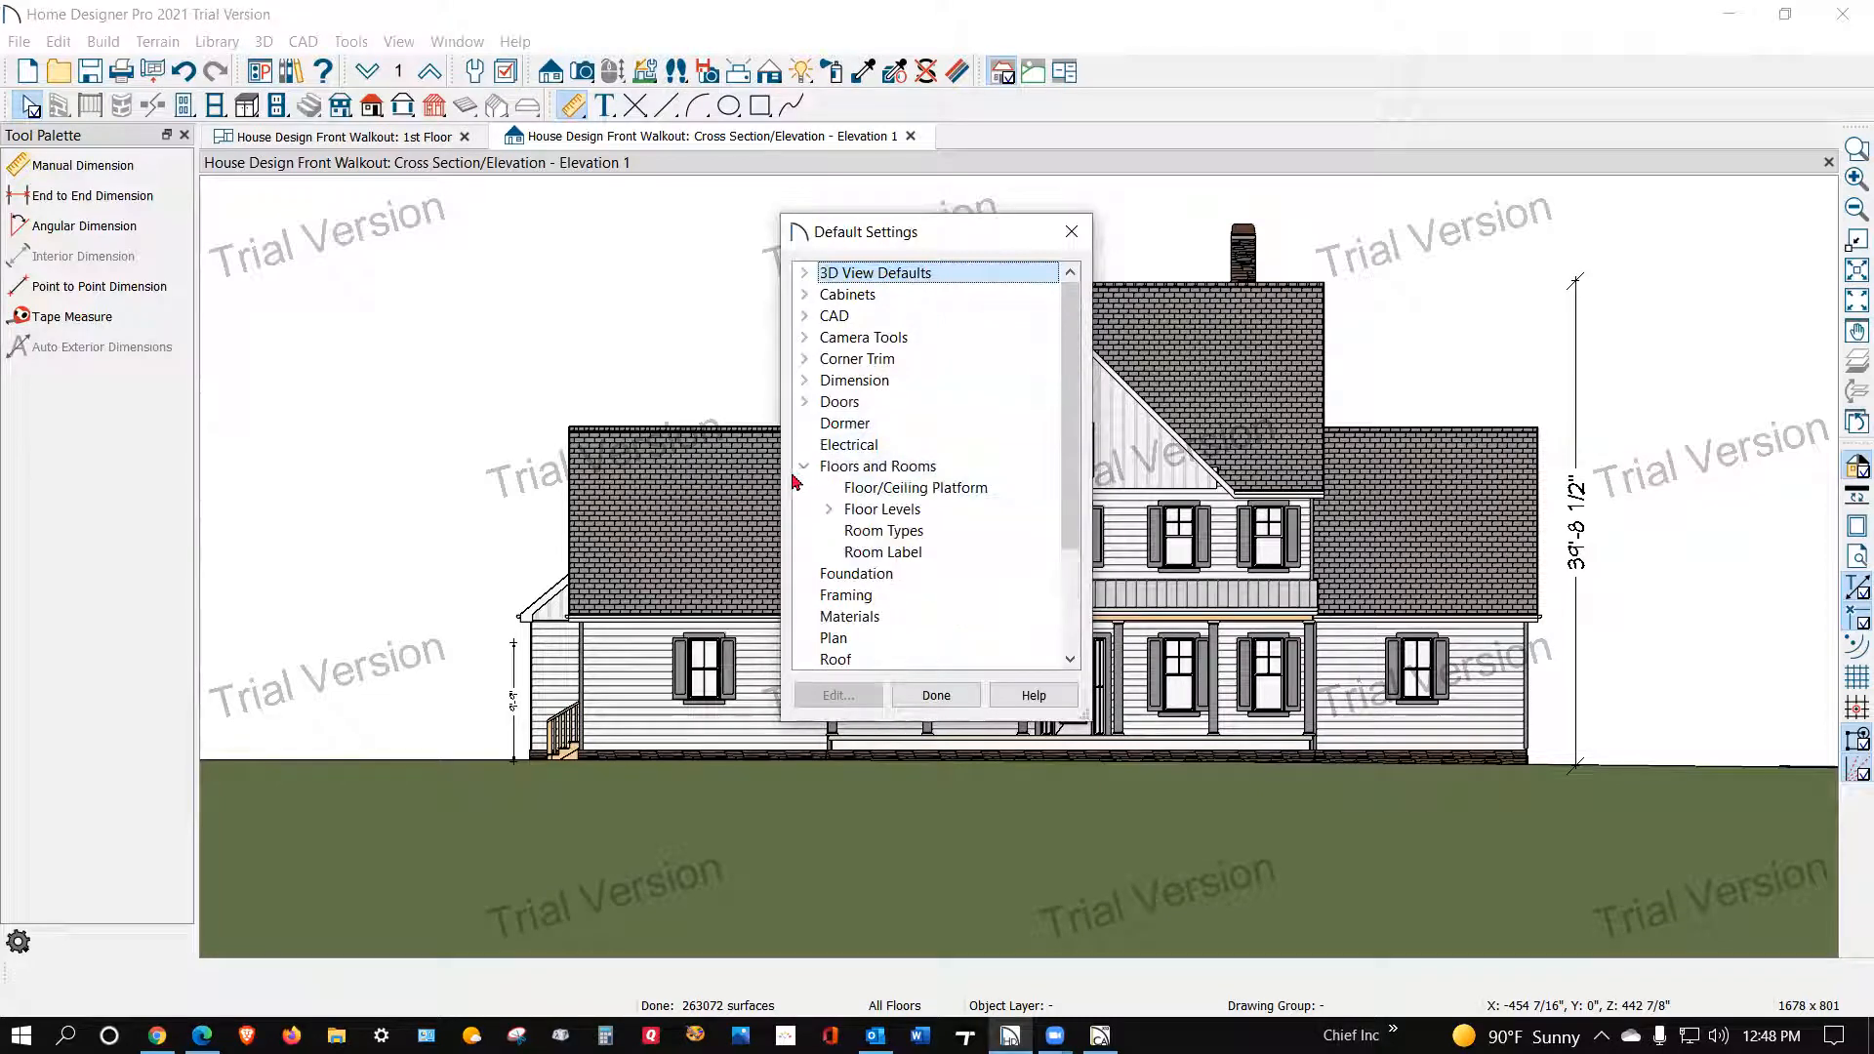
click(896, 553)
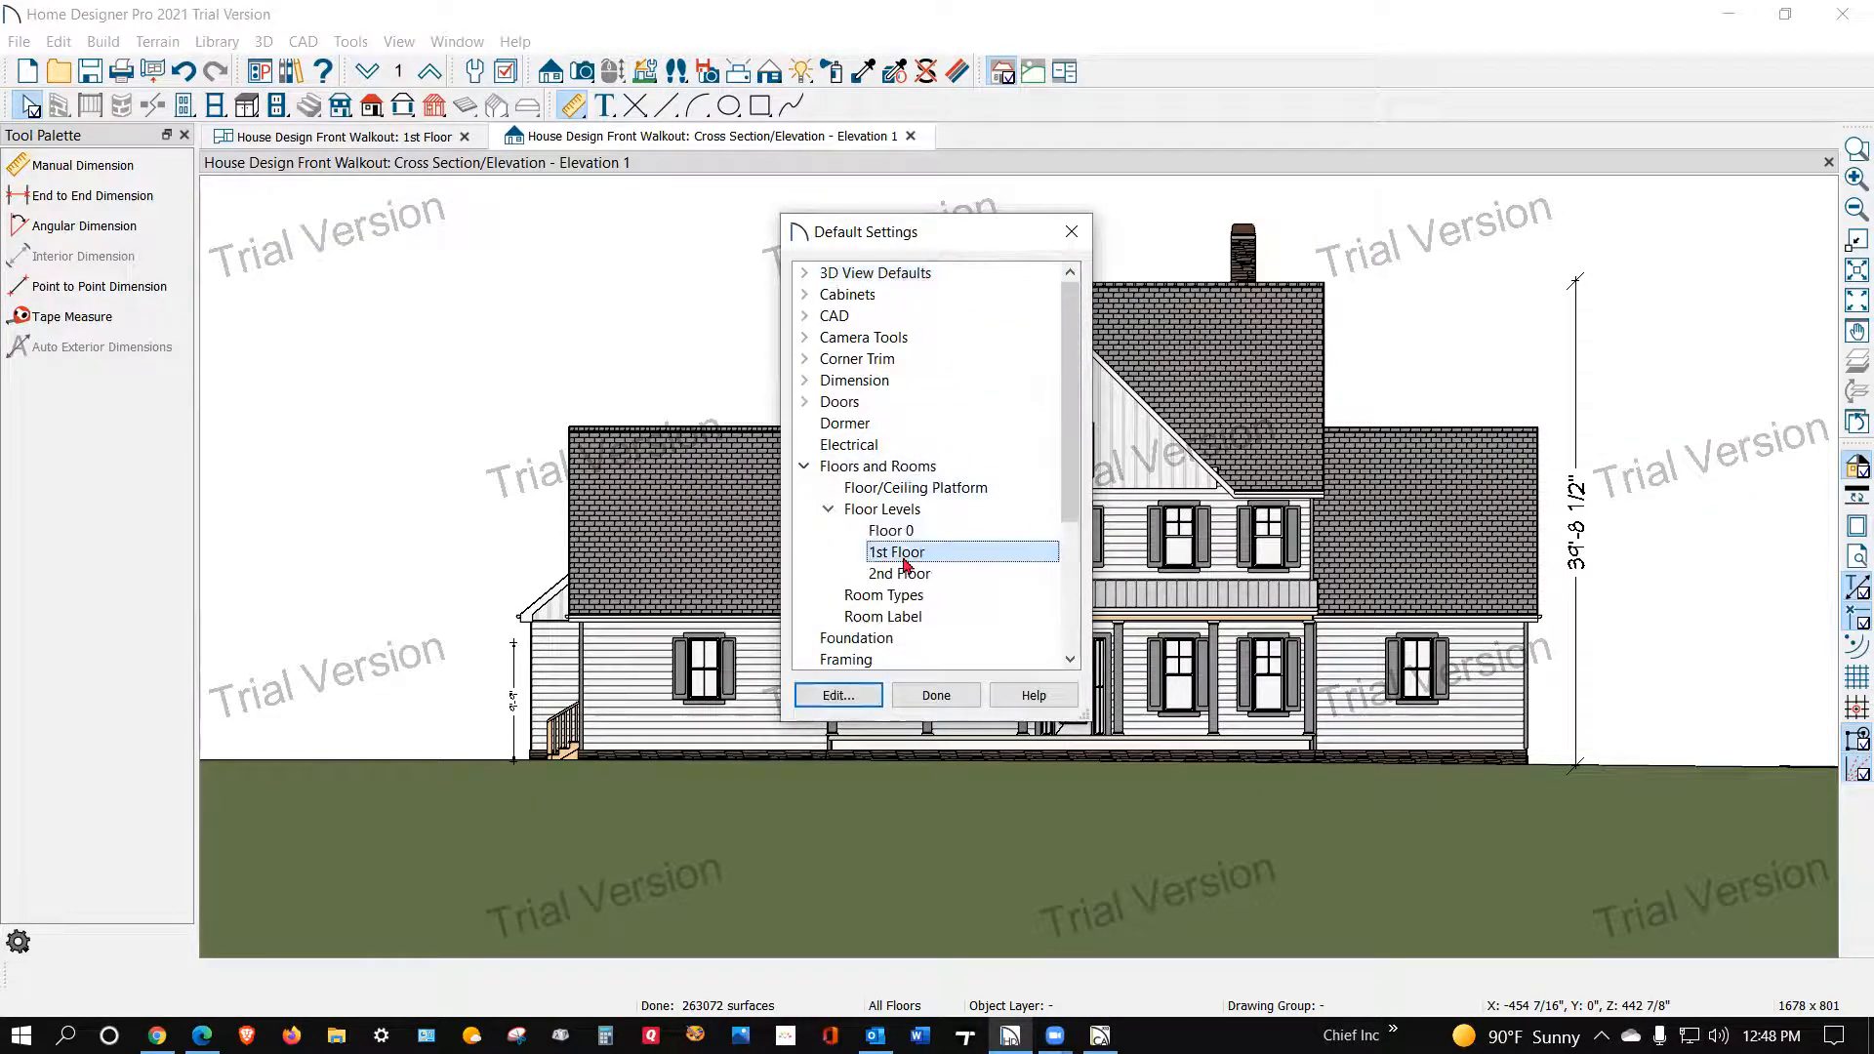
key(Return)
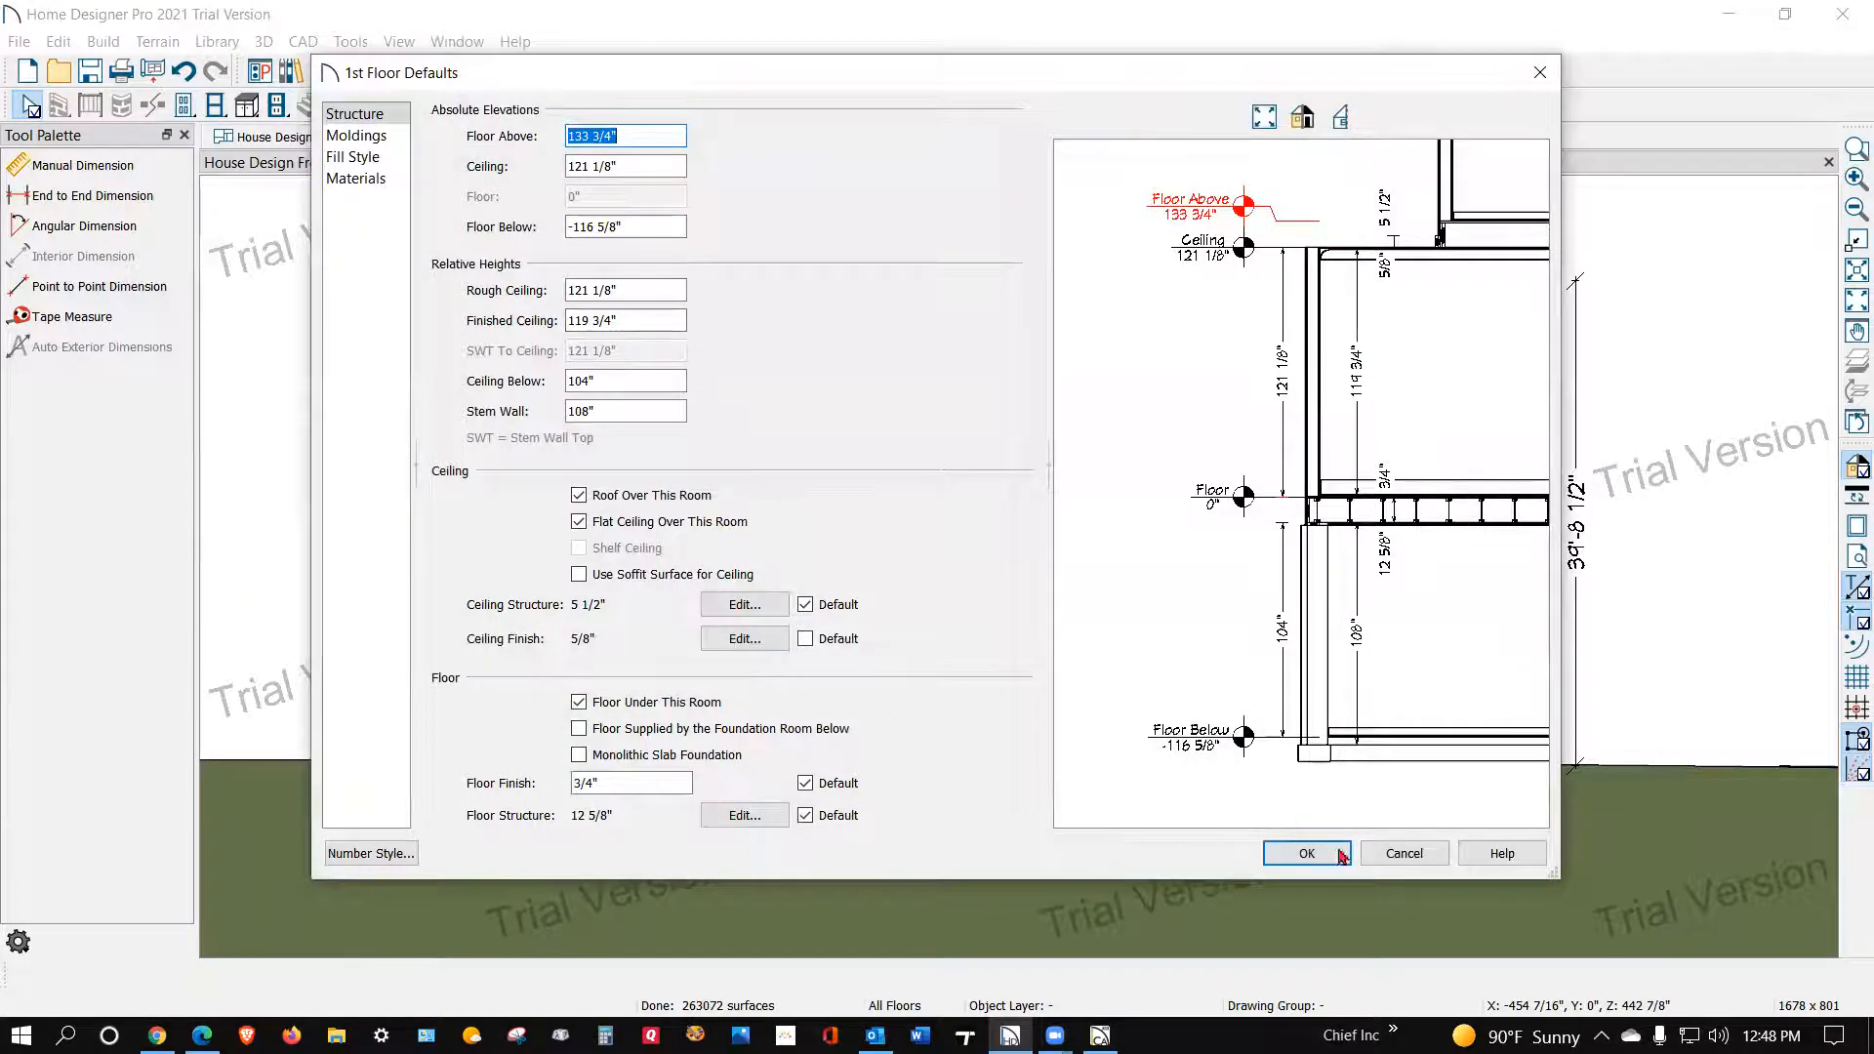
click(1404, 854)
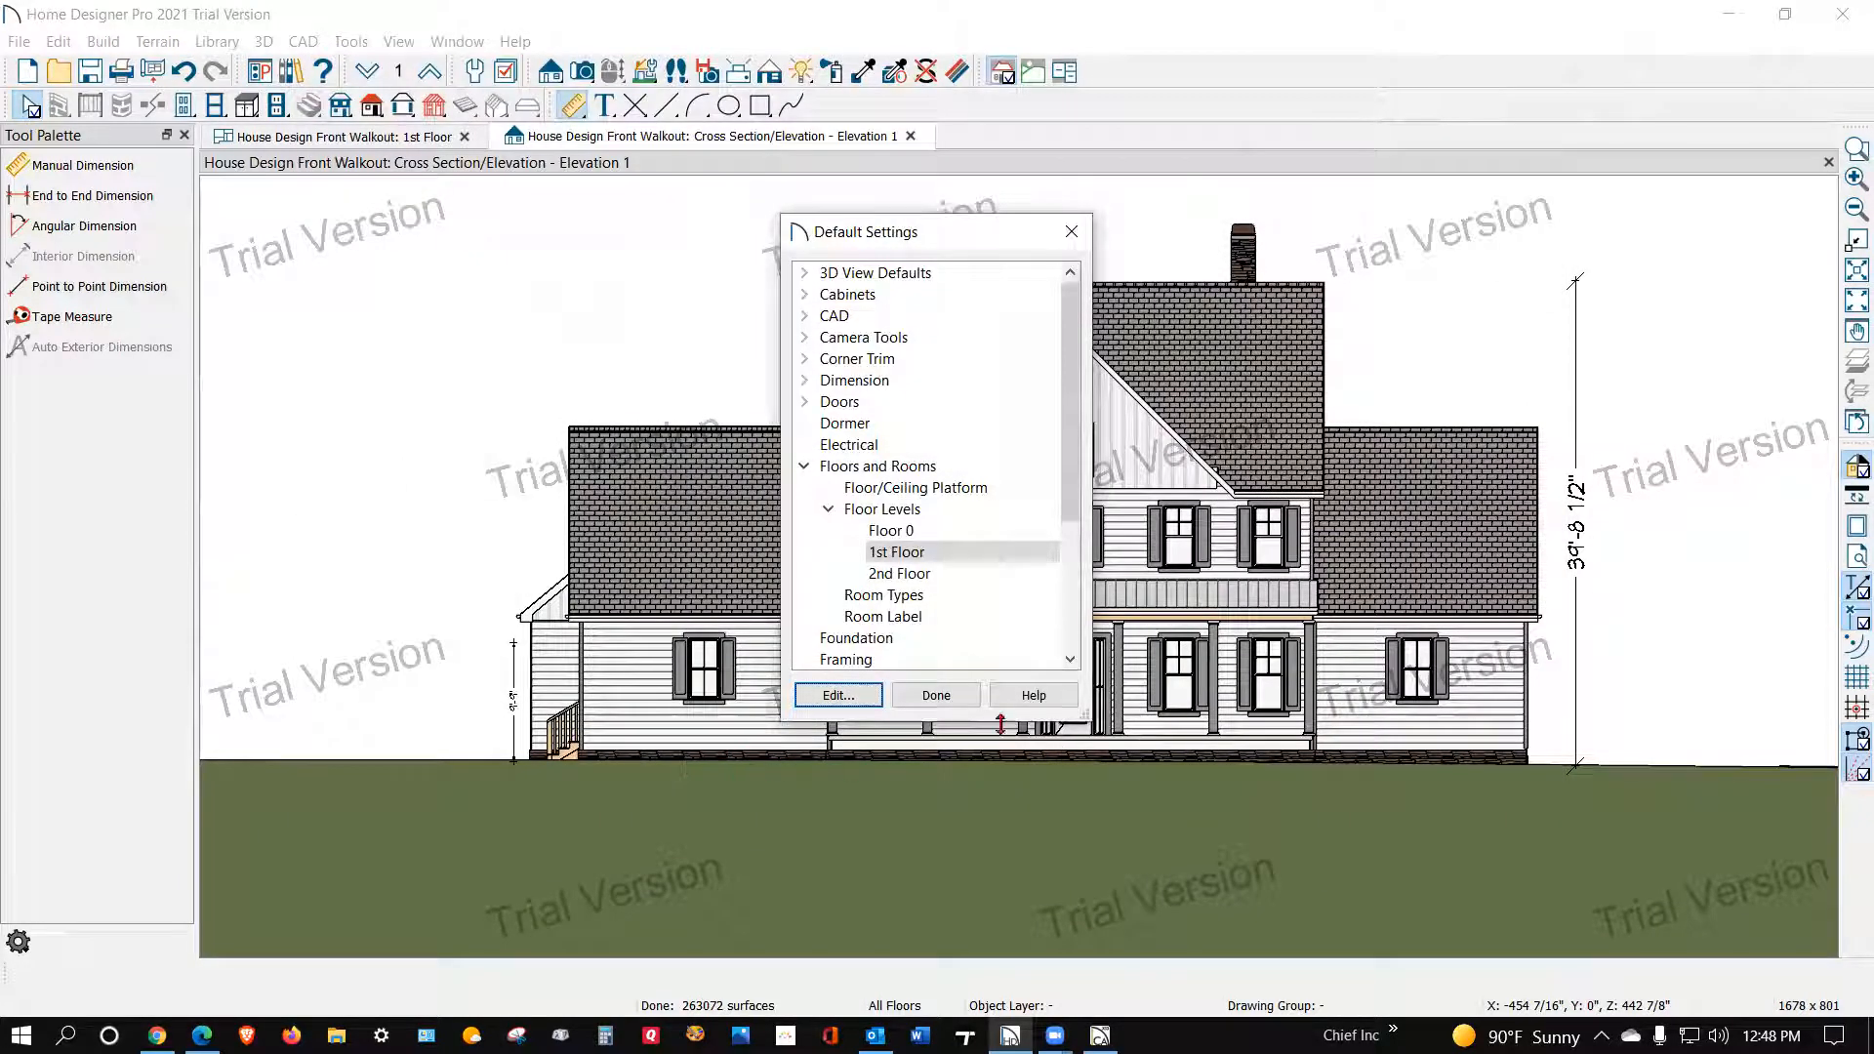
click(935, 695)
Step: Set the dimension beside the left end of the house to 120 inches
scroll(479, 659, up, 5)
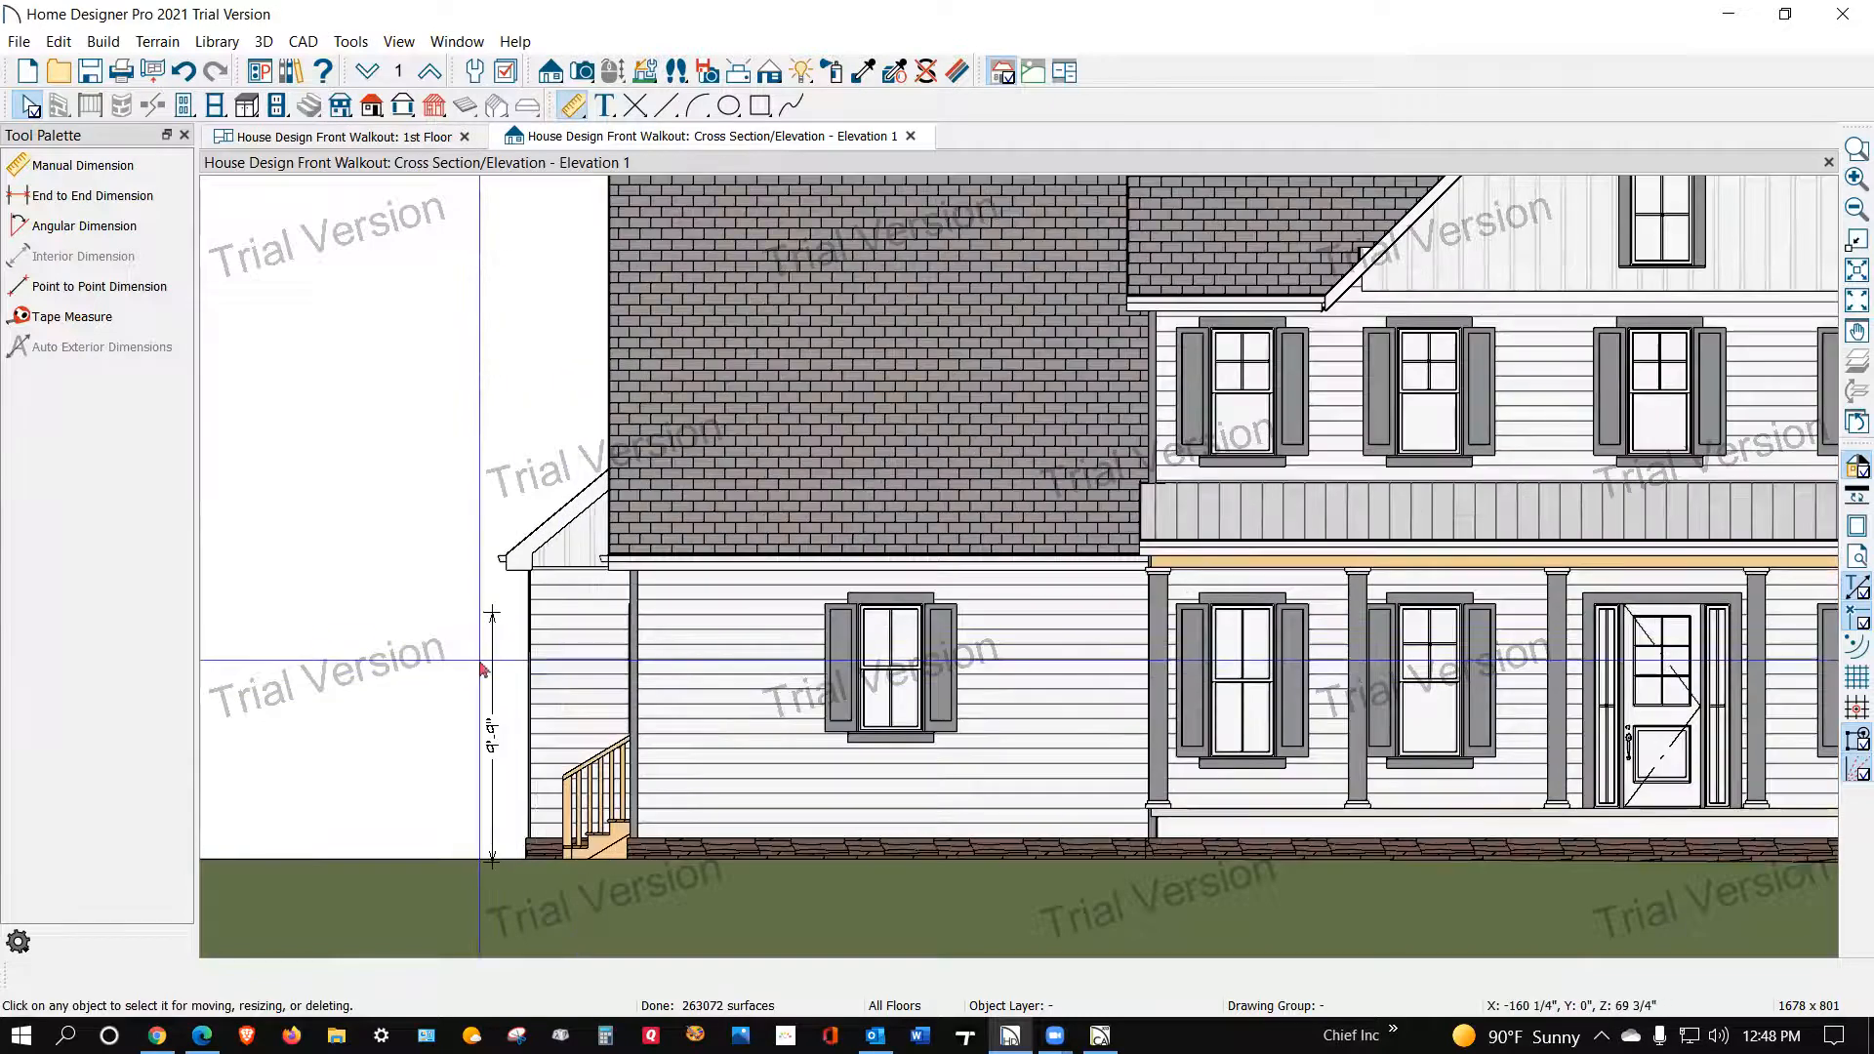
click(492, 727)
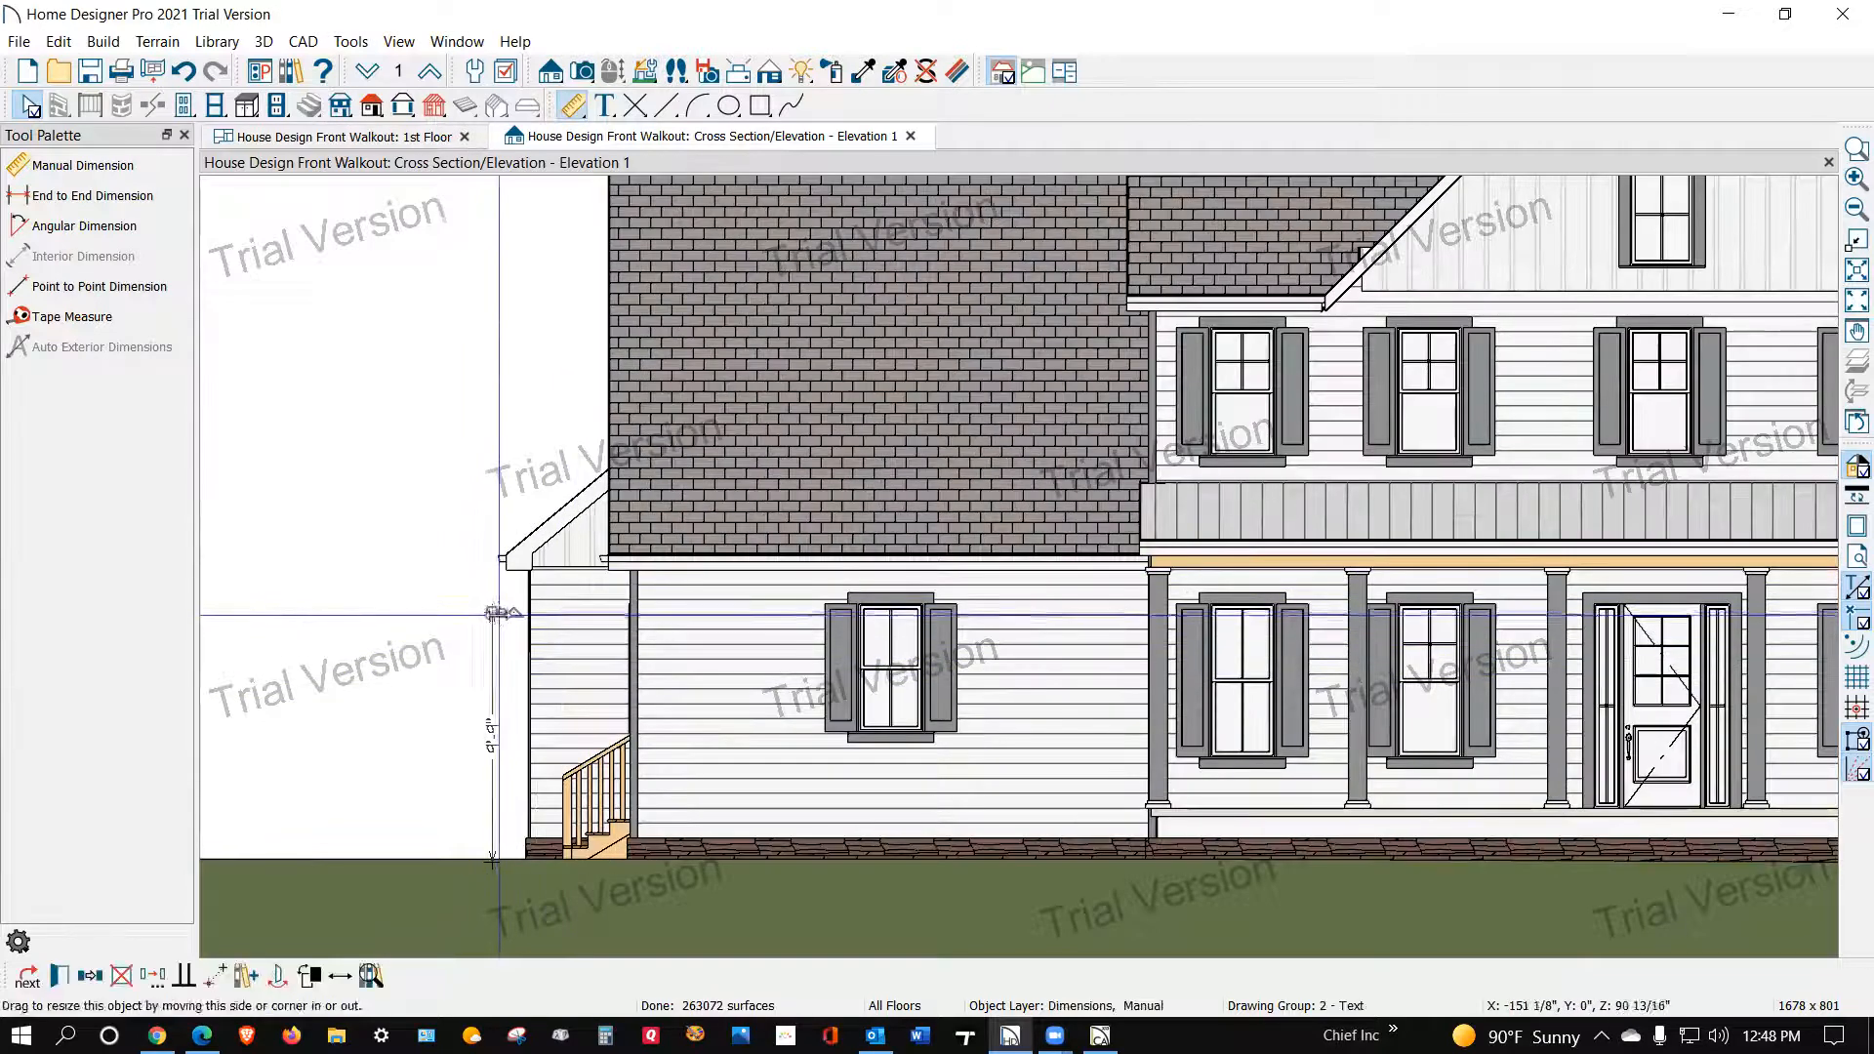
click(495, 749)
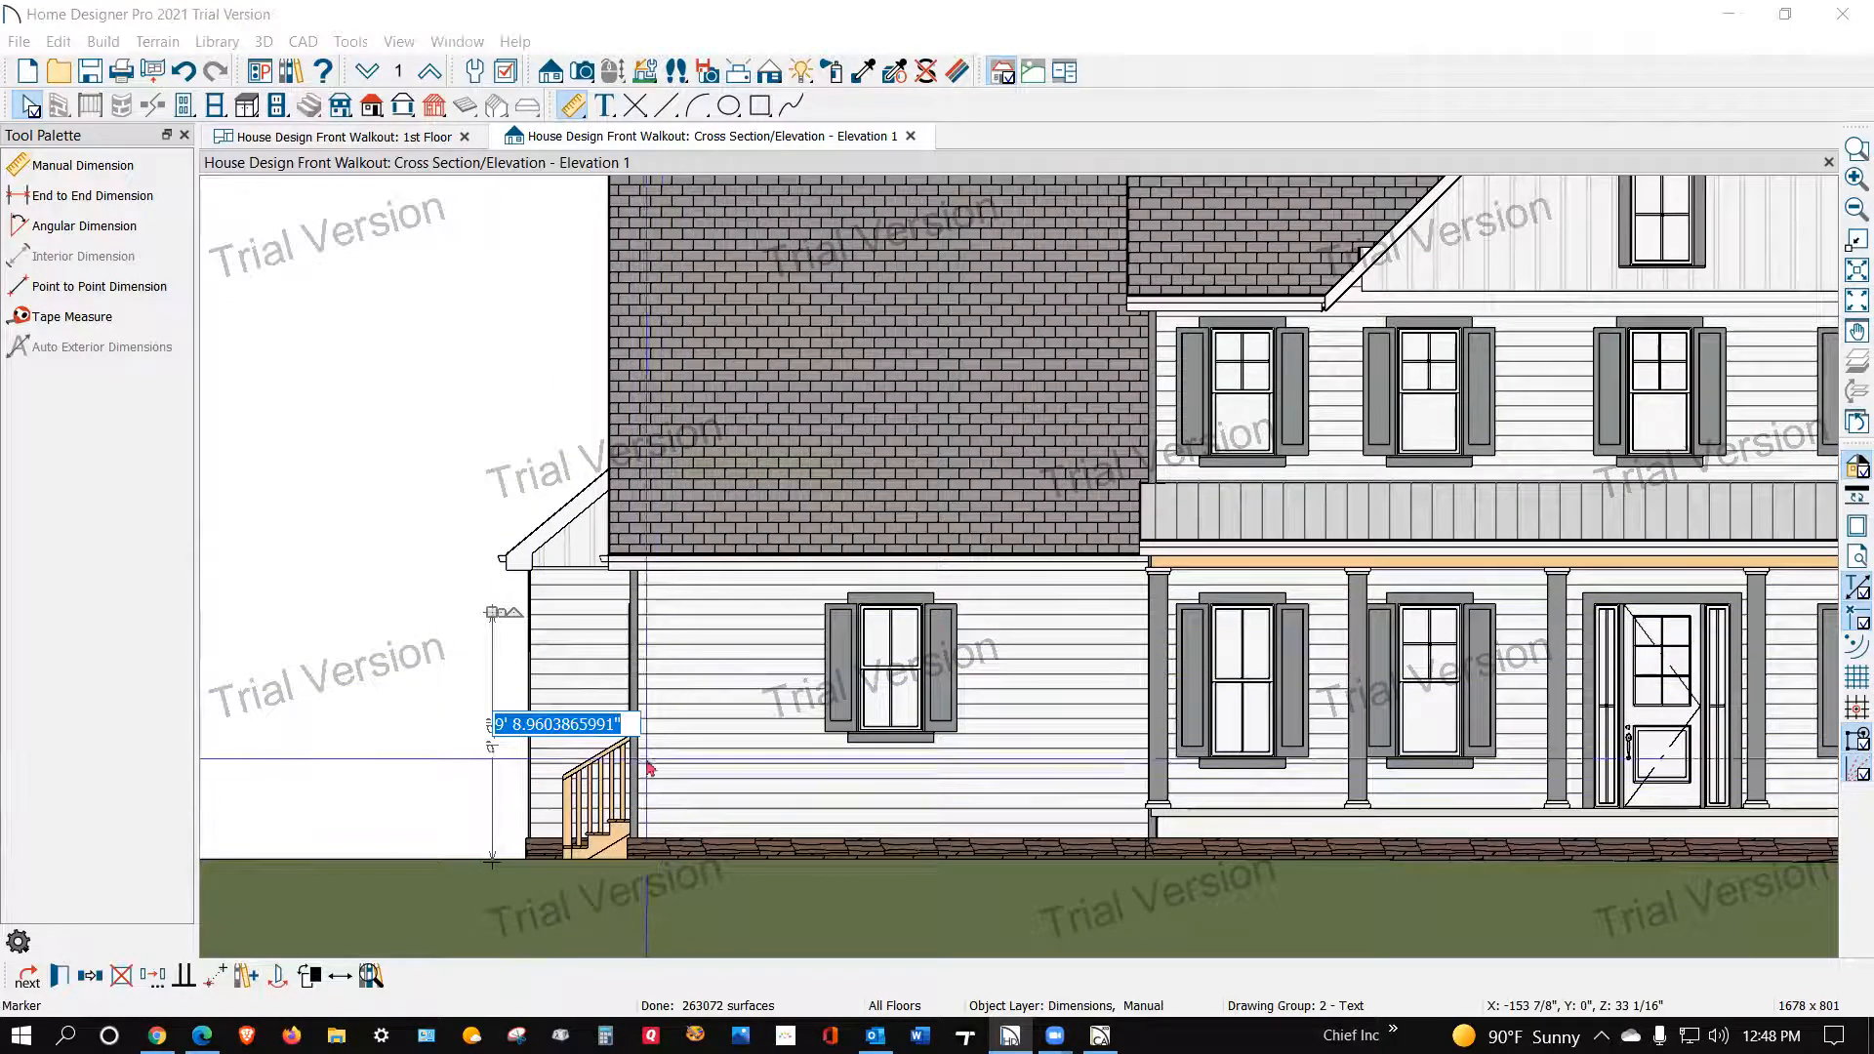
text(120)
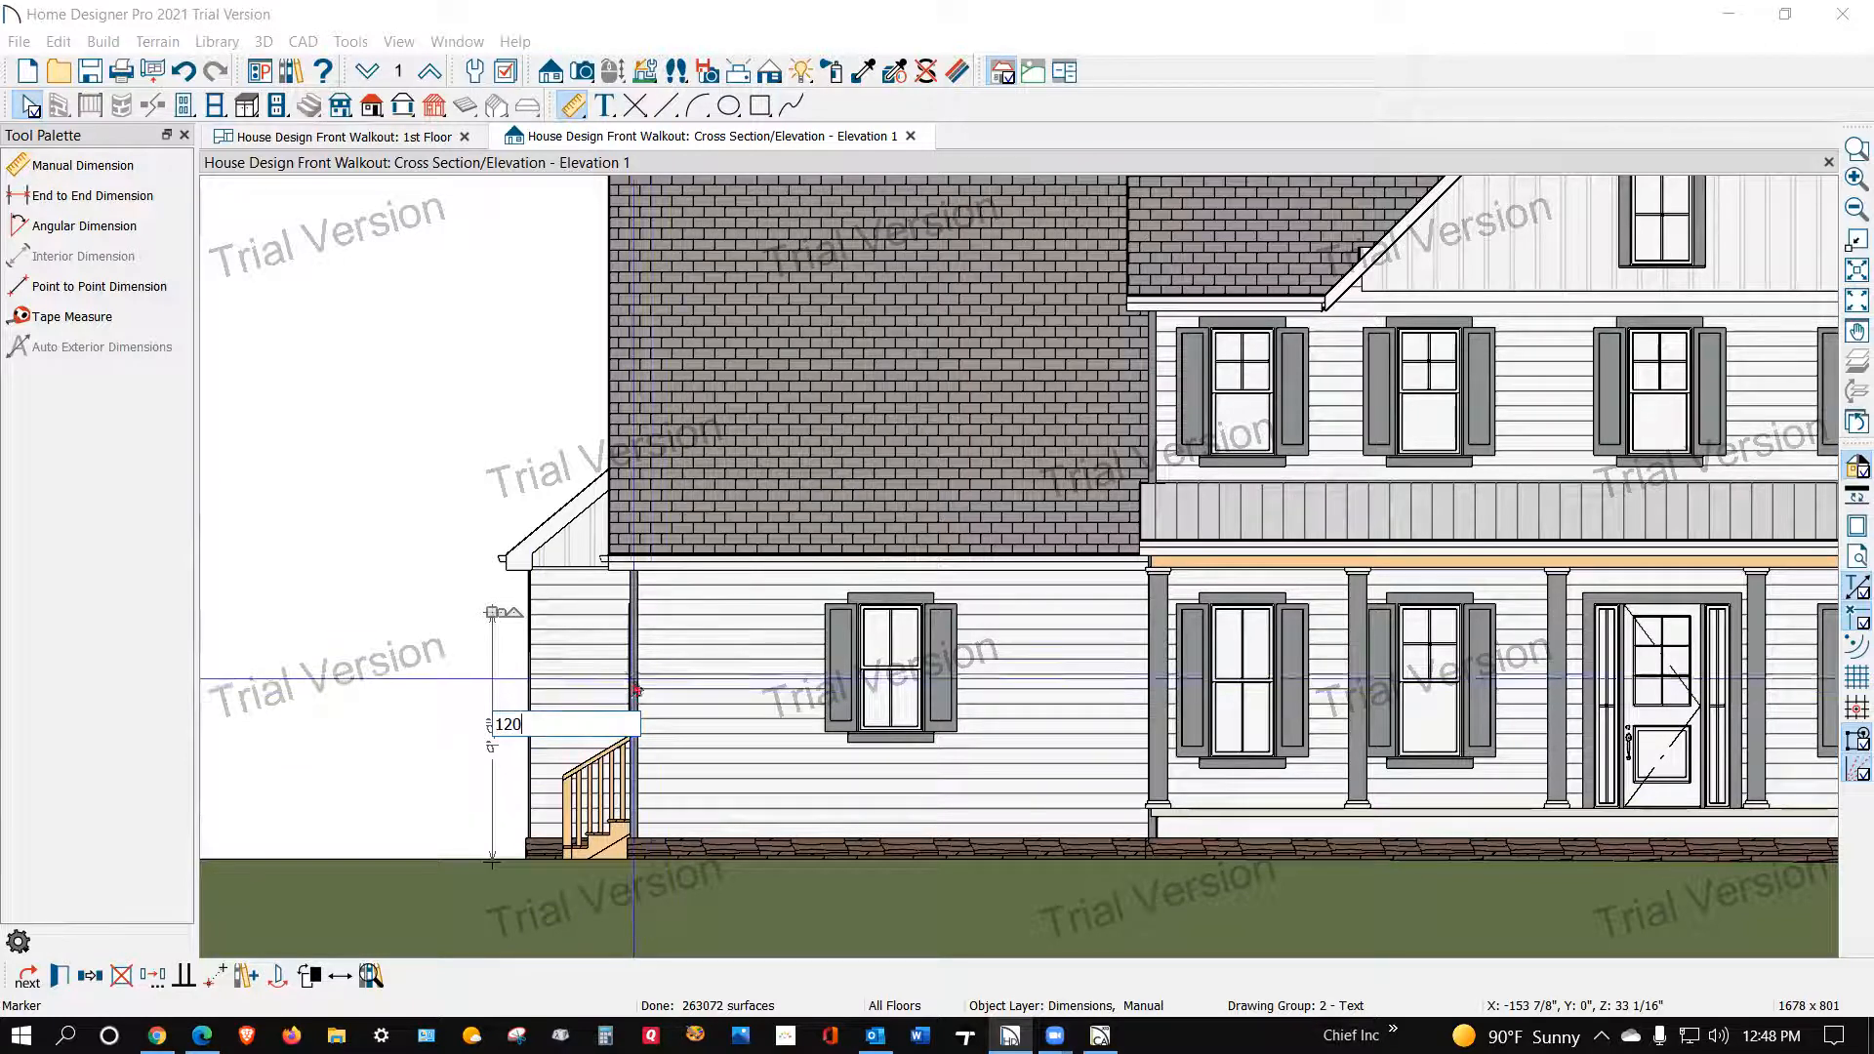
key(Return)
click(432, 617)
Step: Draw a vertical End to End Dimension at the front door from the porch floor to the porch roof edge, just outside the porch's left side
scroll(433, 618, down, 2)
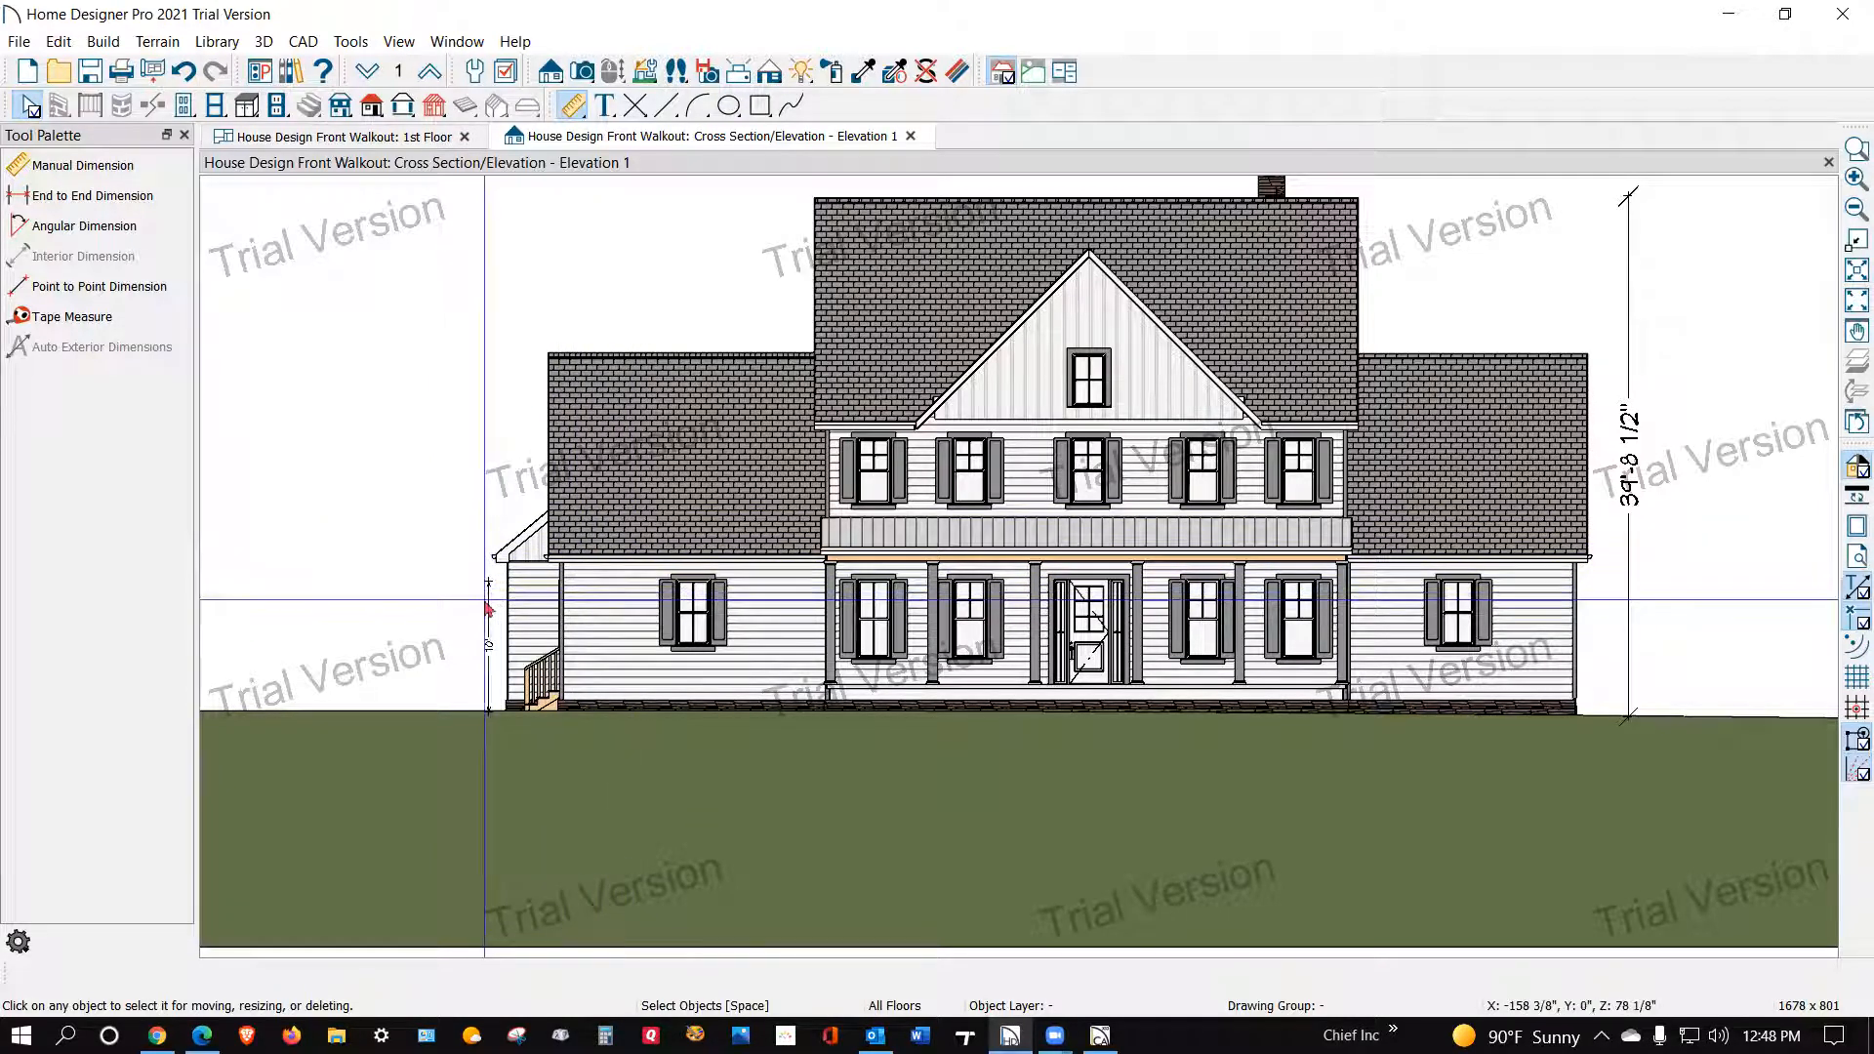
scroll(898, 437, down, 2)
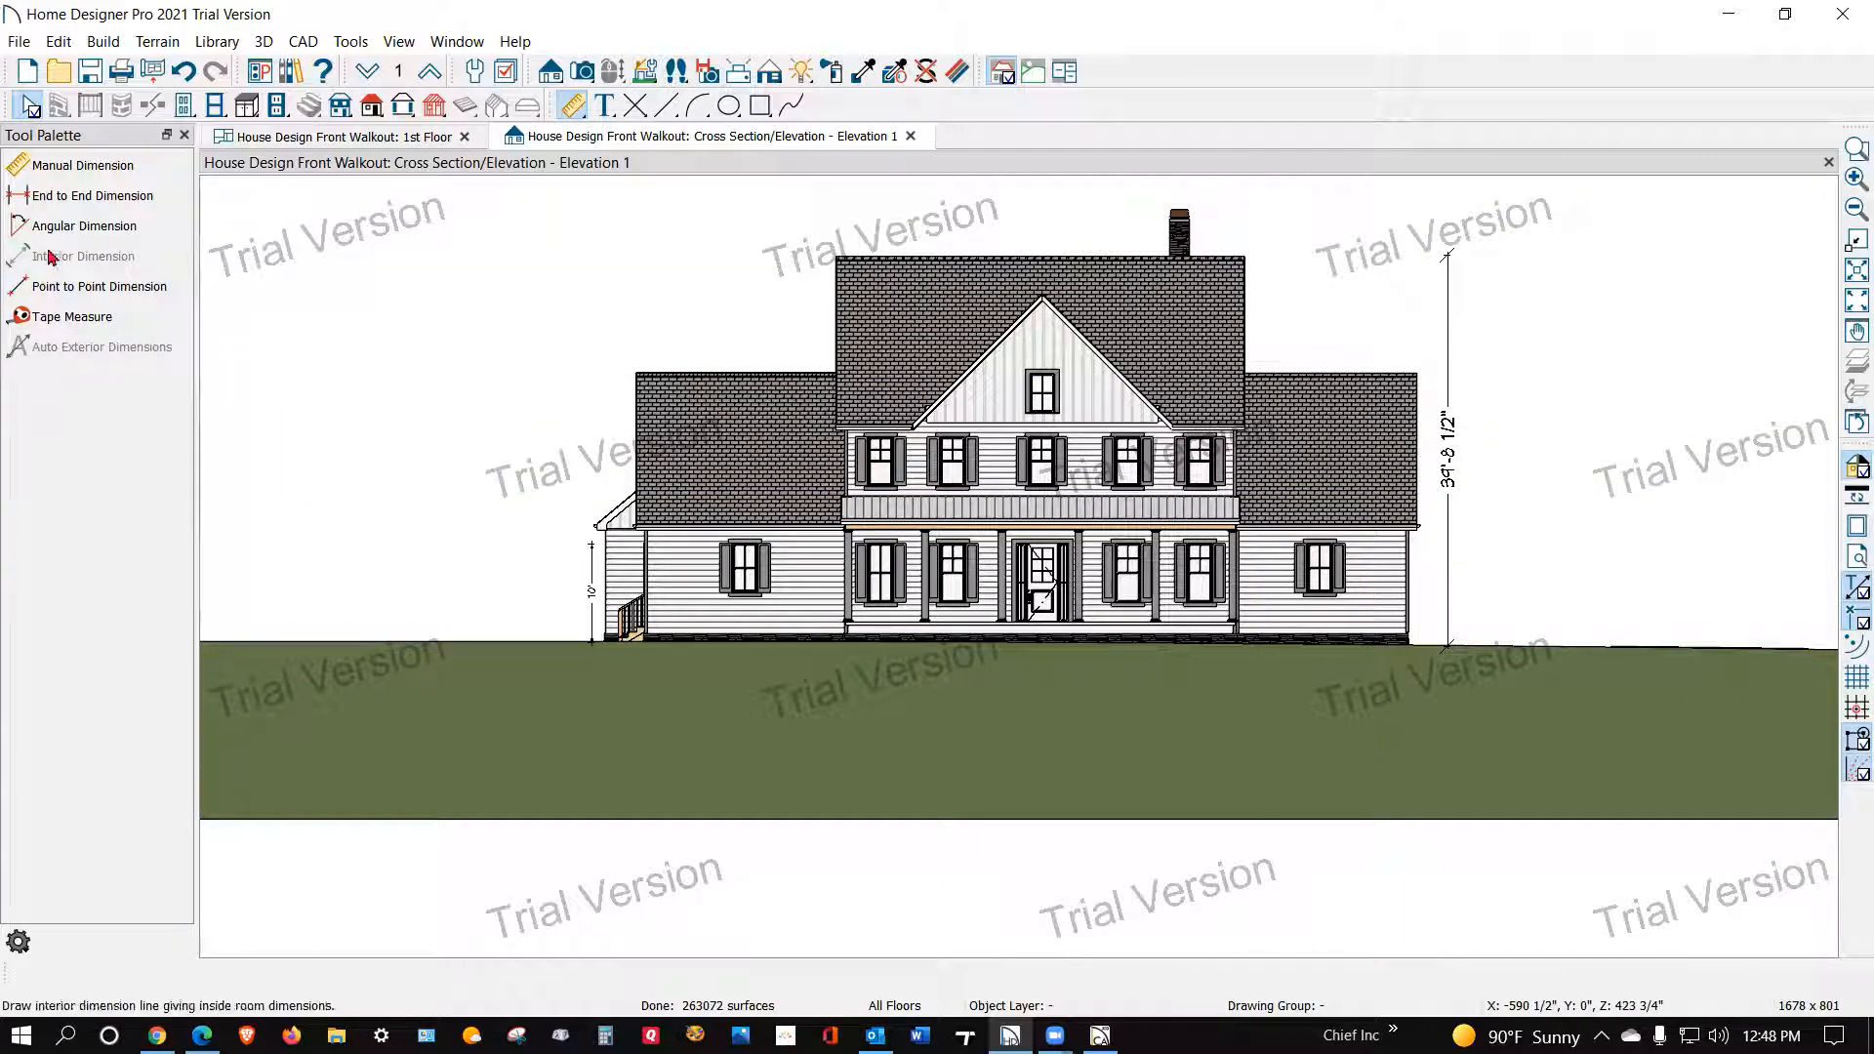
click(26, 199)
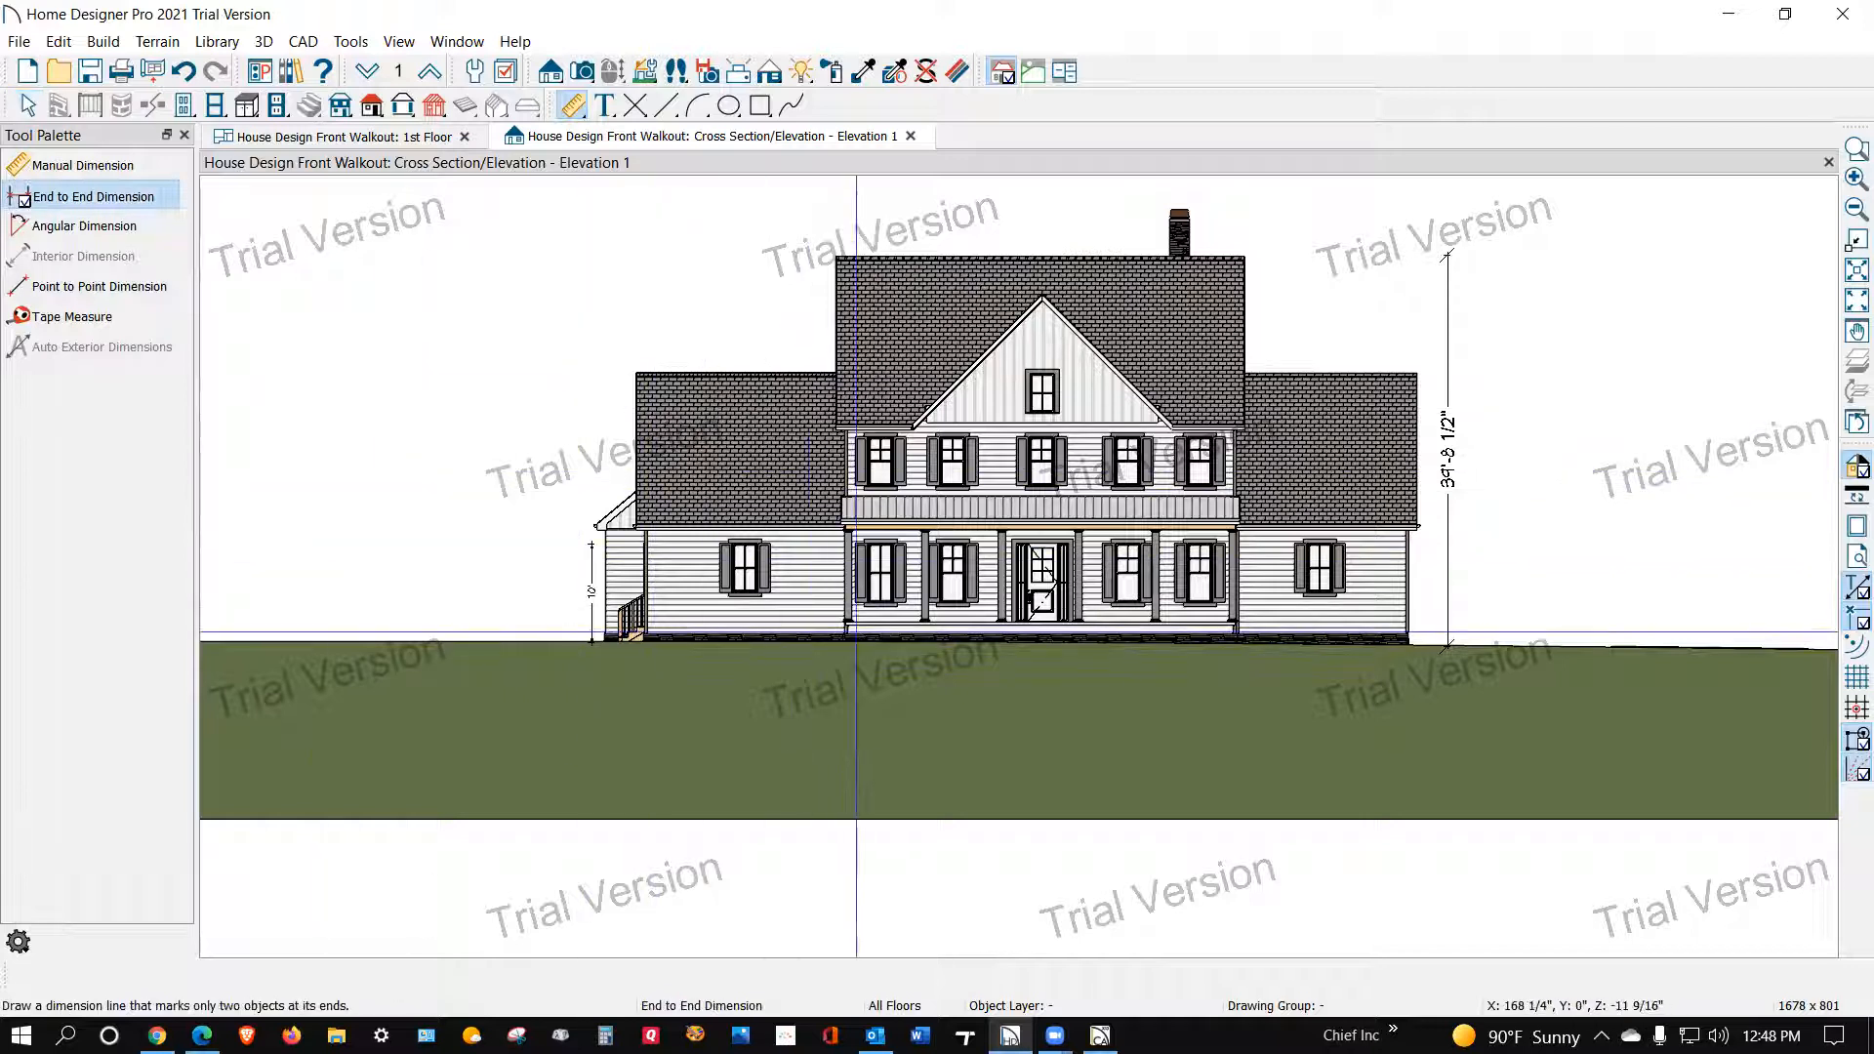
scroll(807, 635, up, 2)
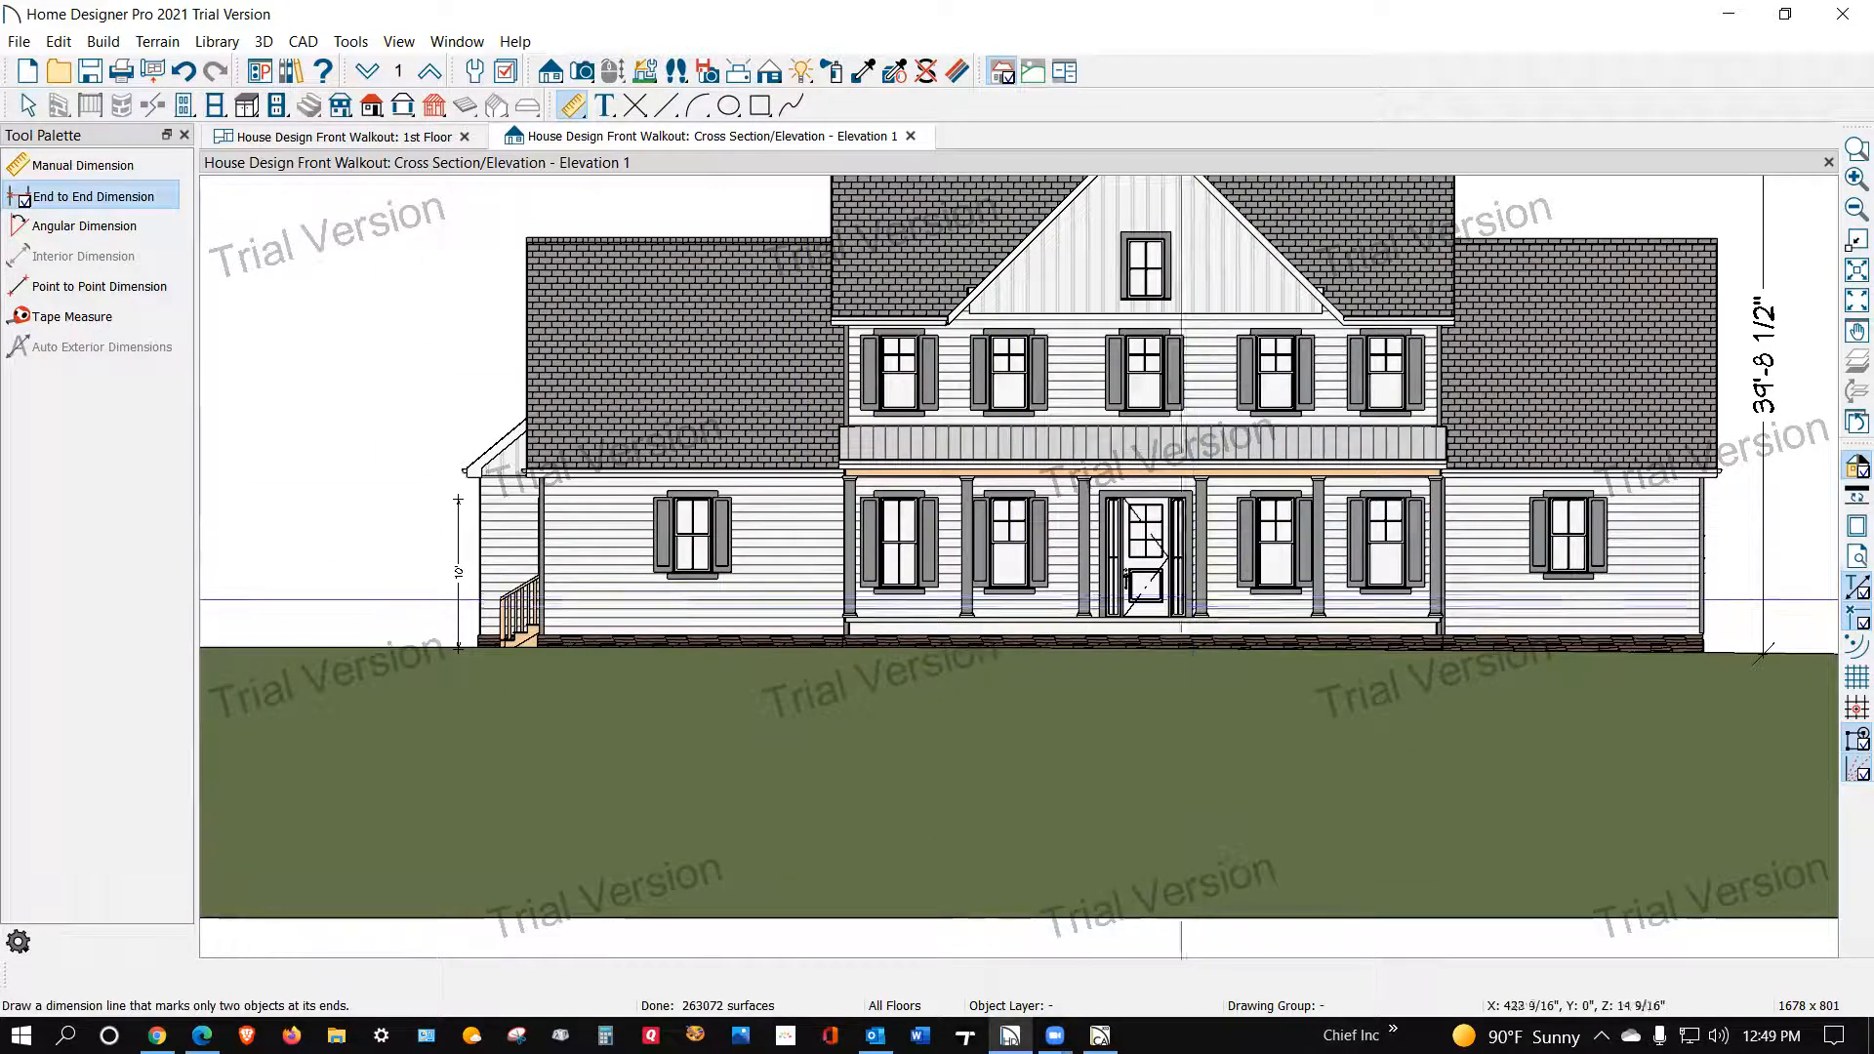
drag(1149, 617, 1155, 478)
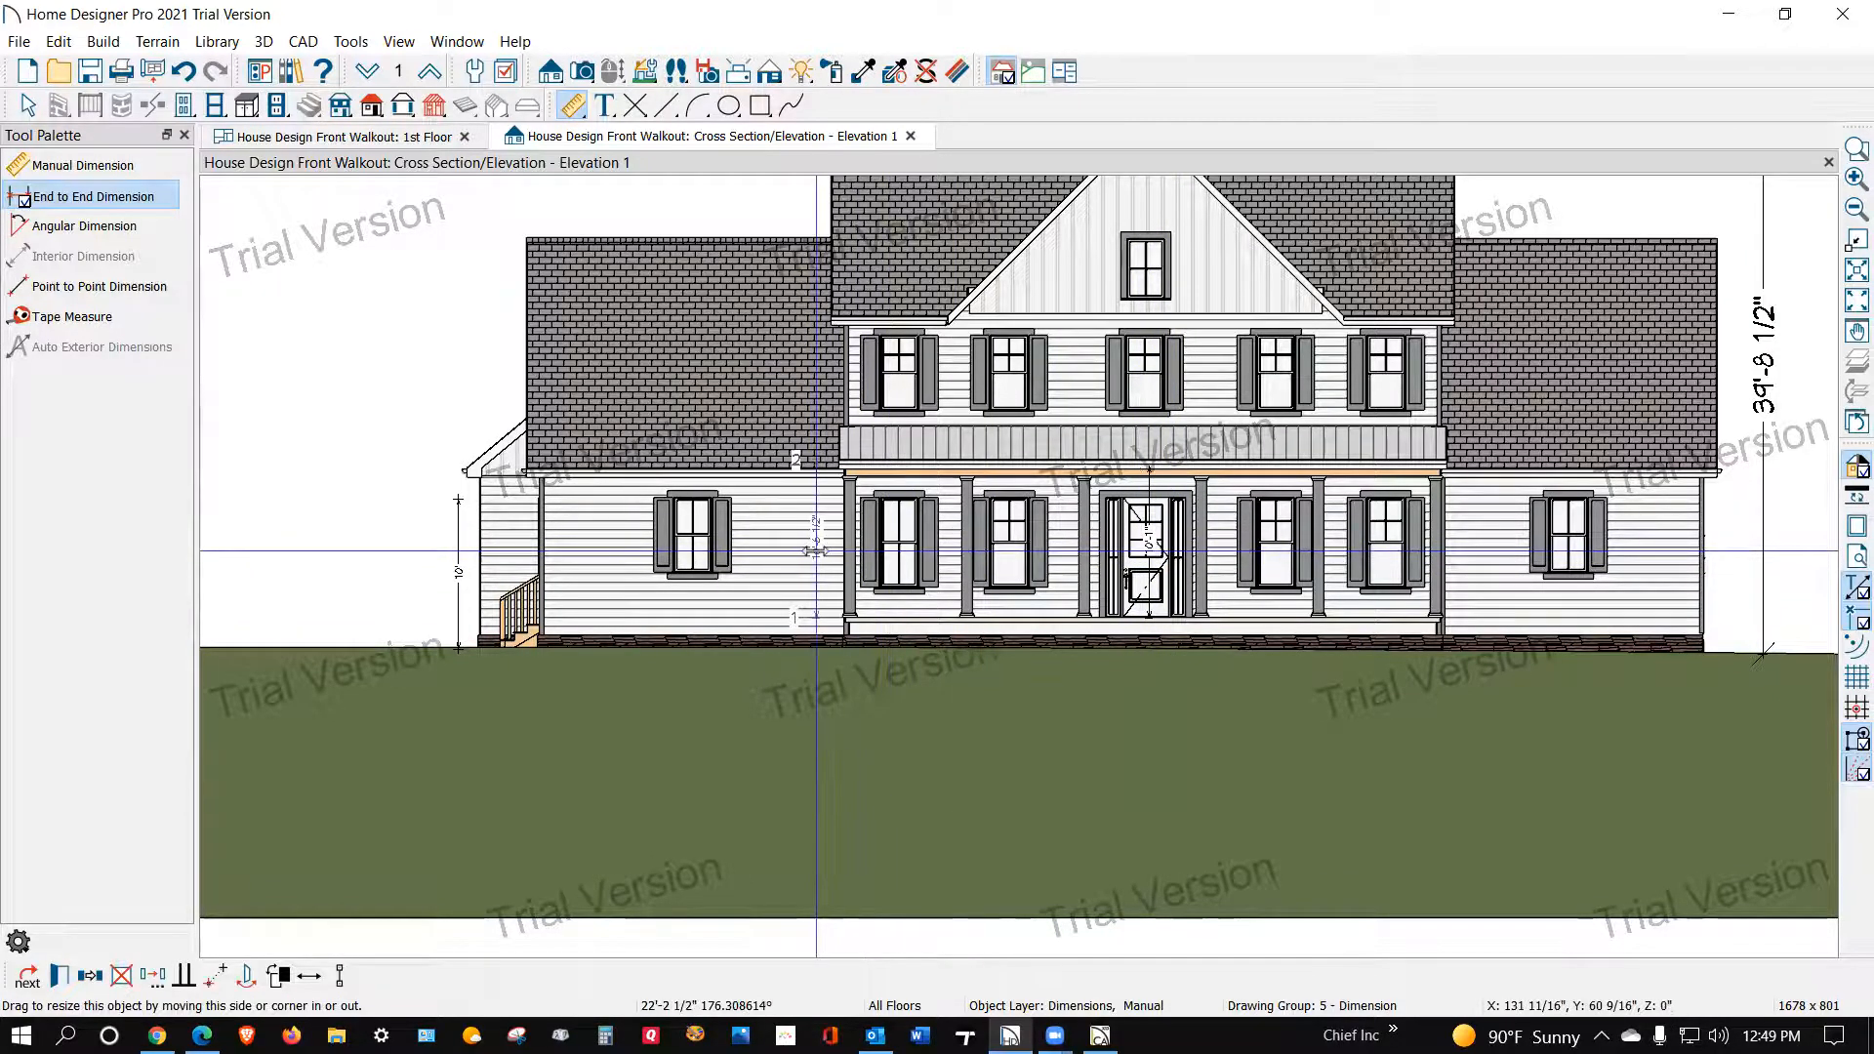
Step: Extend the porch dimension string up to the top of the porch roof, adding a second segment
scroll(816, 552, up, 3)
scroll(806, 532, down, 2)
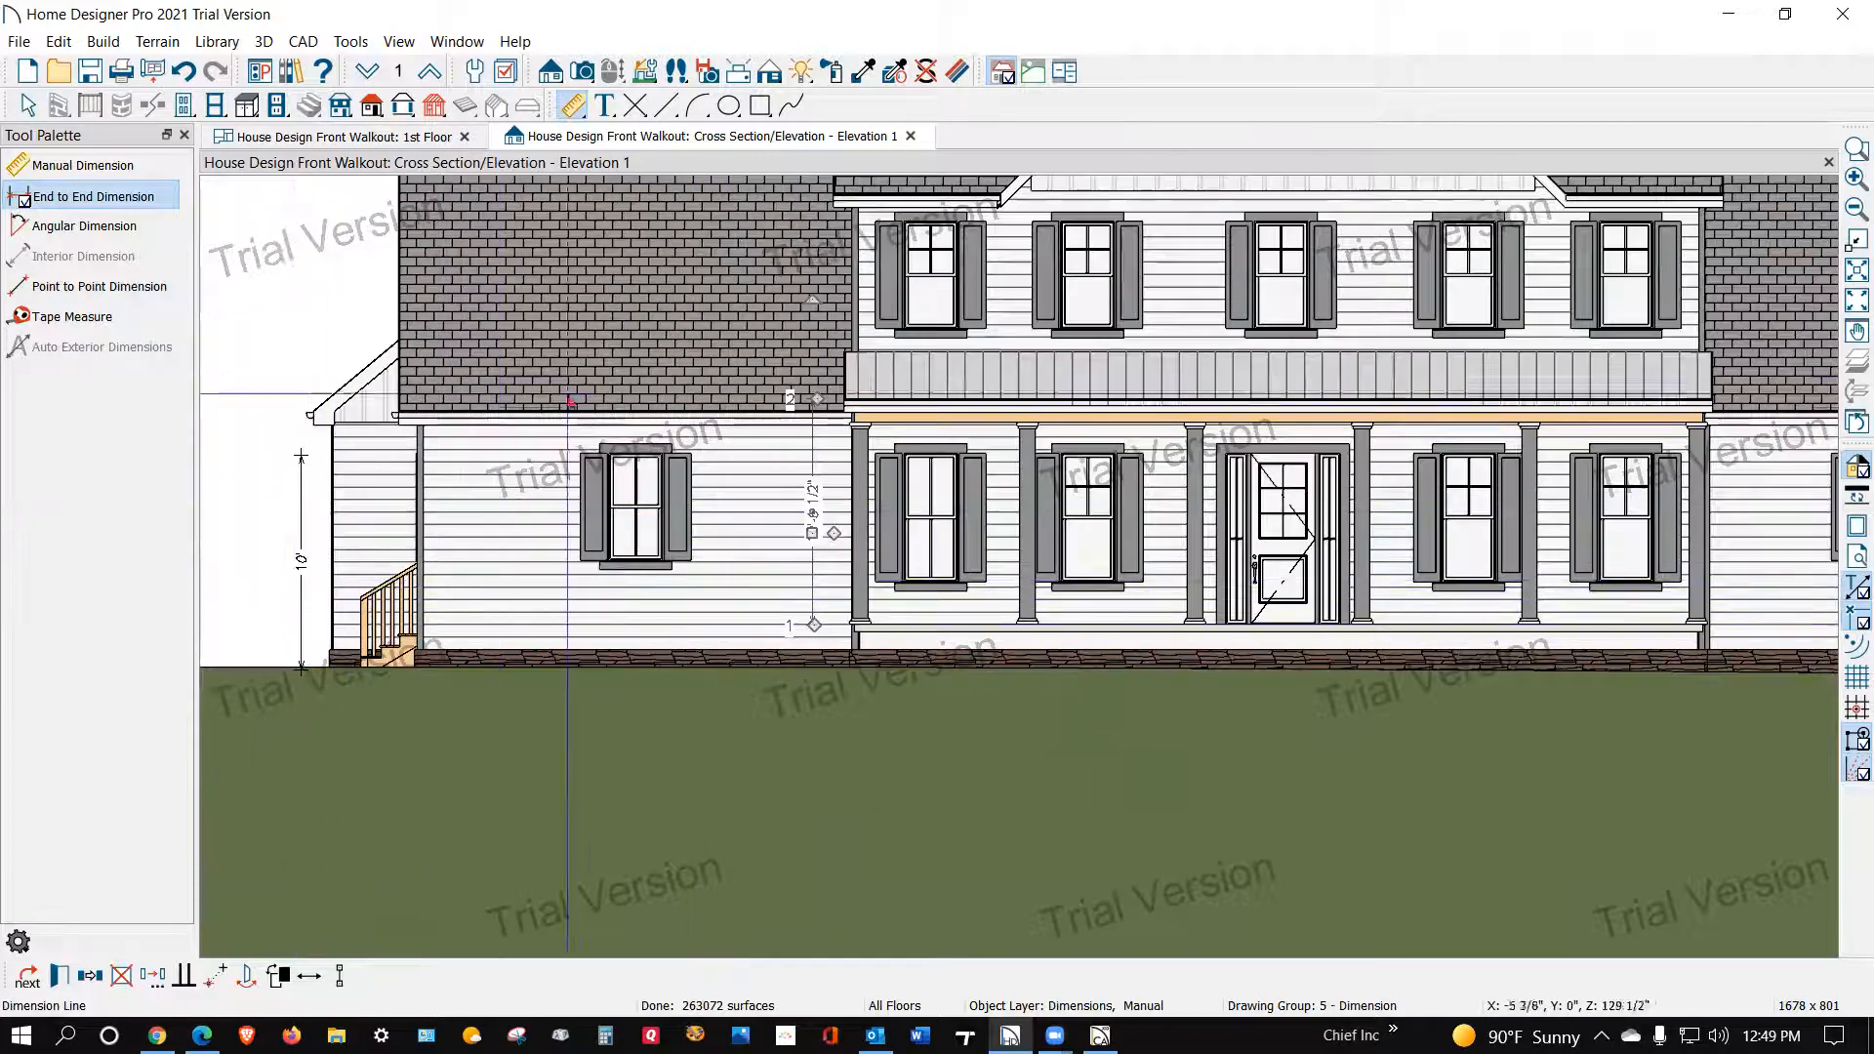
scroll(576, 400, up, 1)
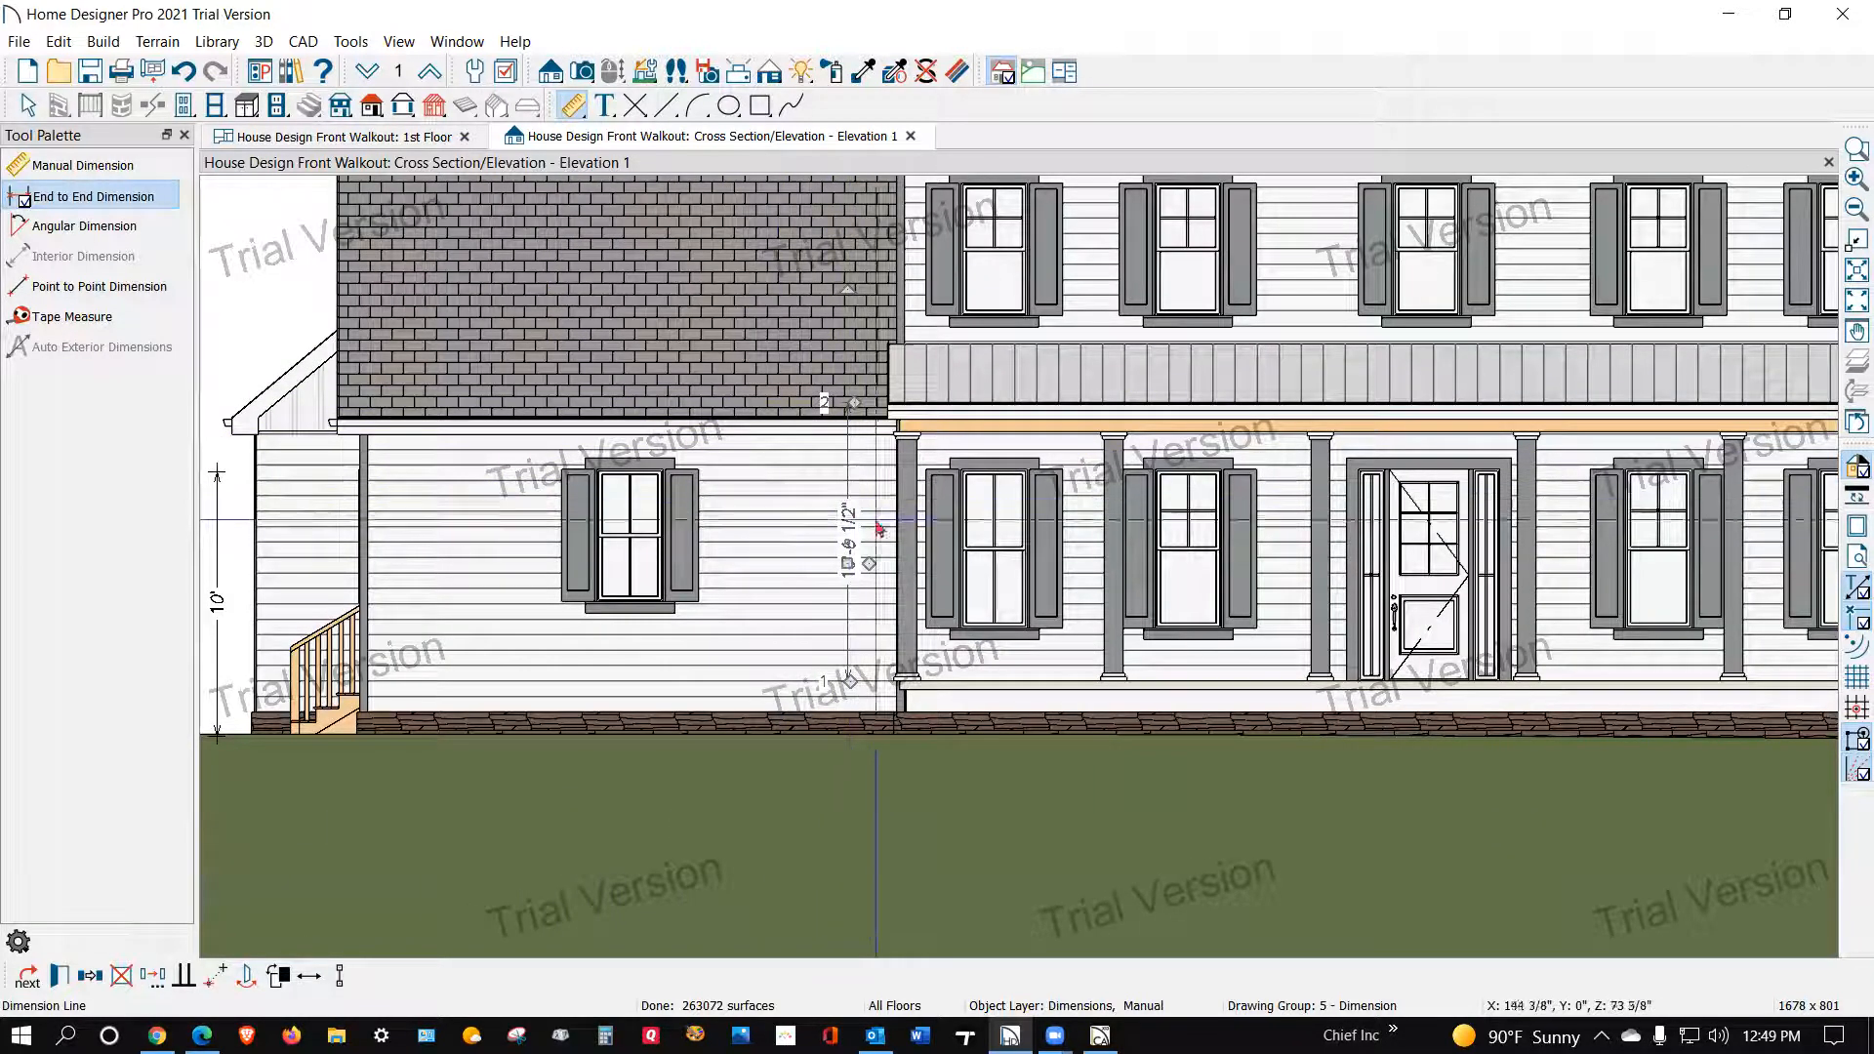
drag(869, 563, 959, 351)
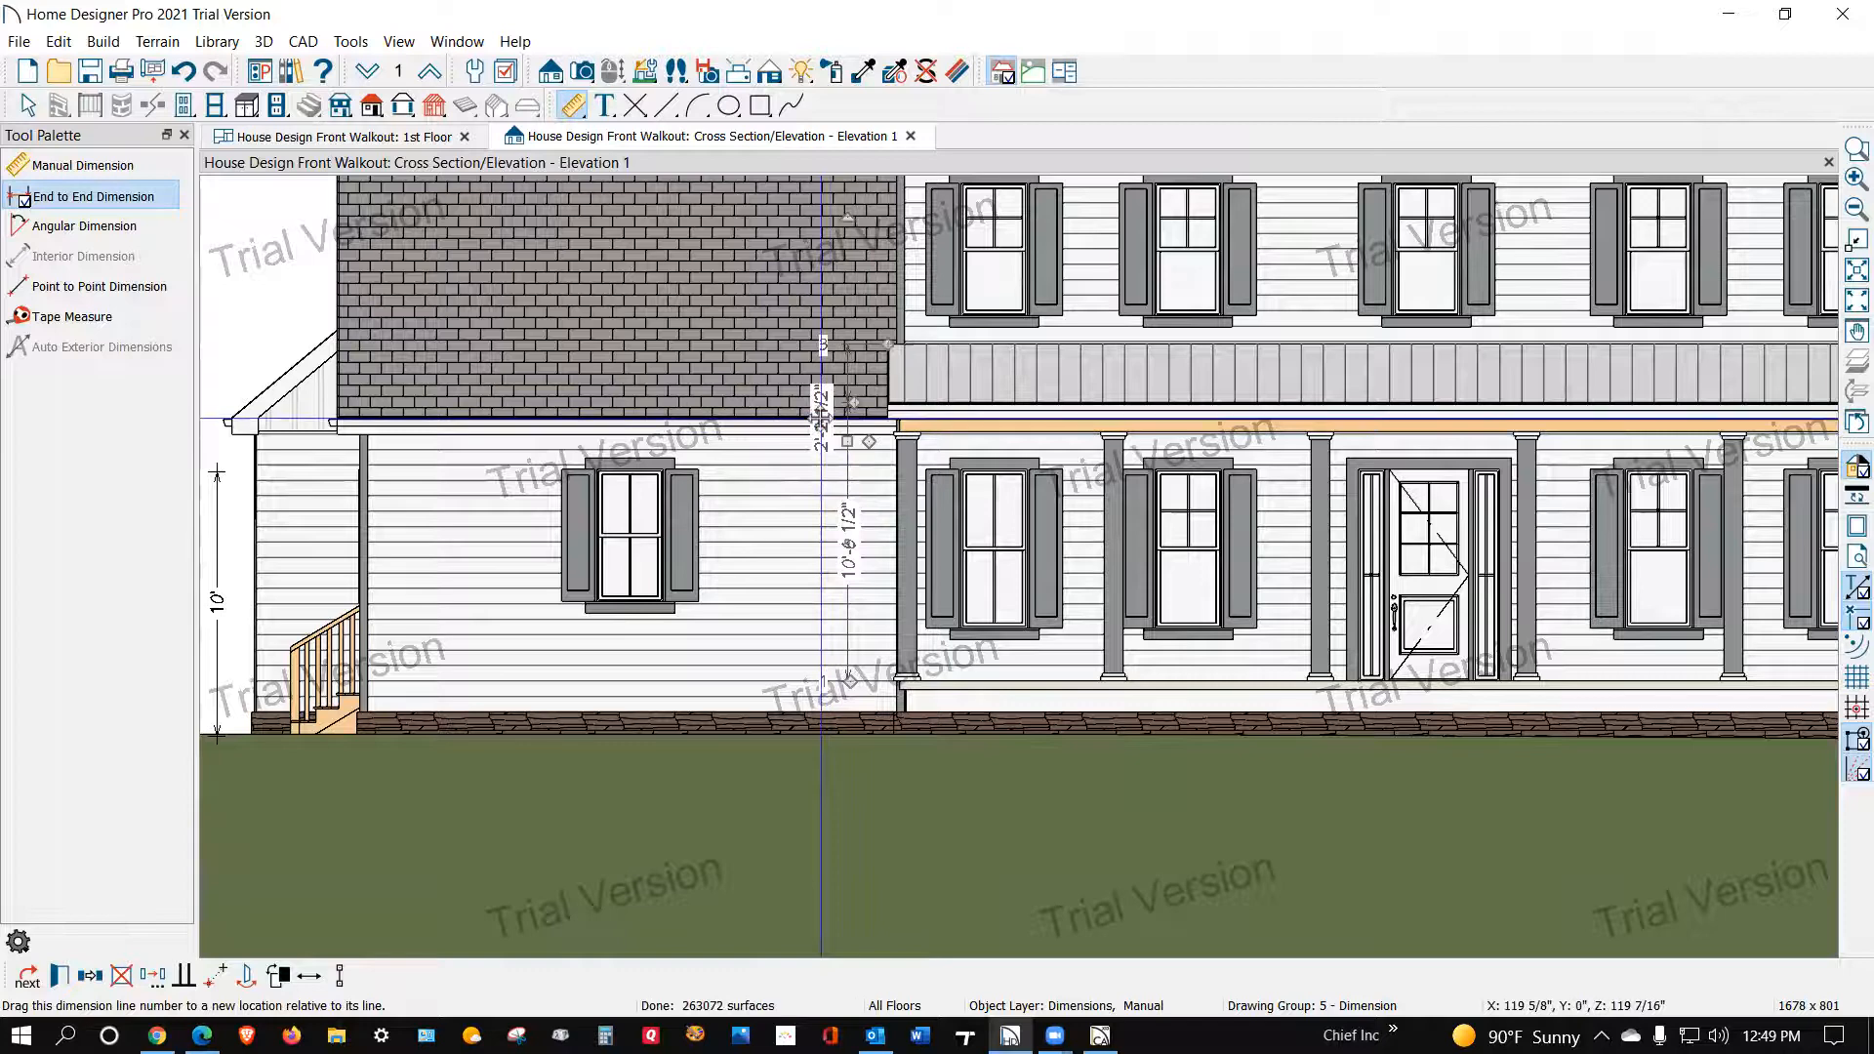
Step: Re-mark the porch dimension string so it runs from porch floor to porch roof top and on to the second-floor eave
scroll(849, 473, down, 1)
scroll(849, 472, down, 3)
scroll(864, 477, up, 4)
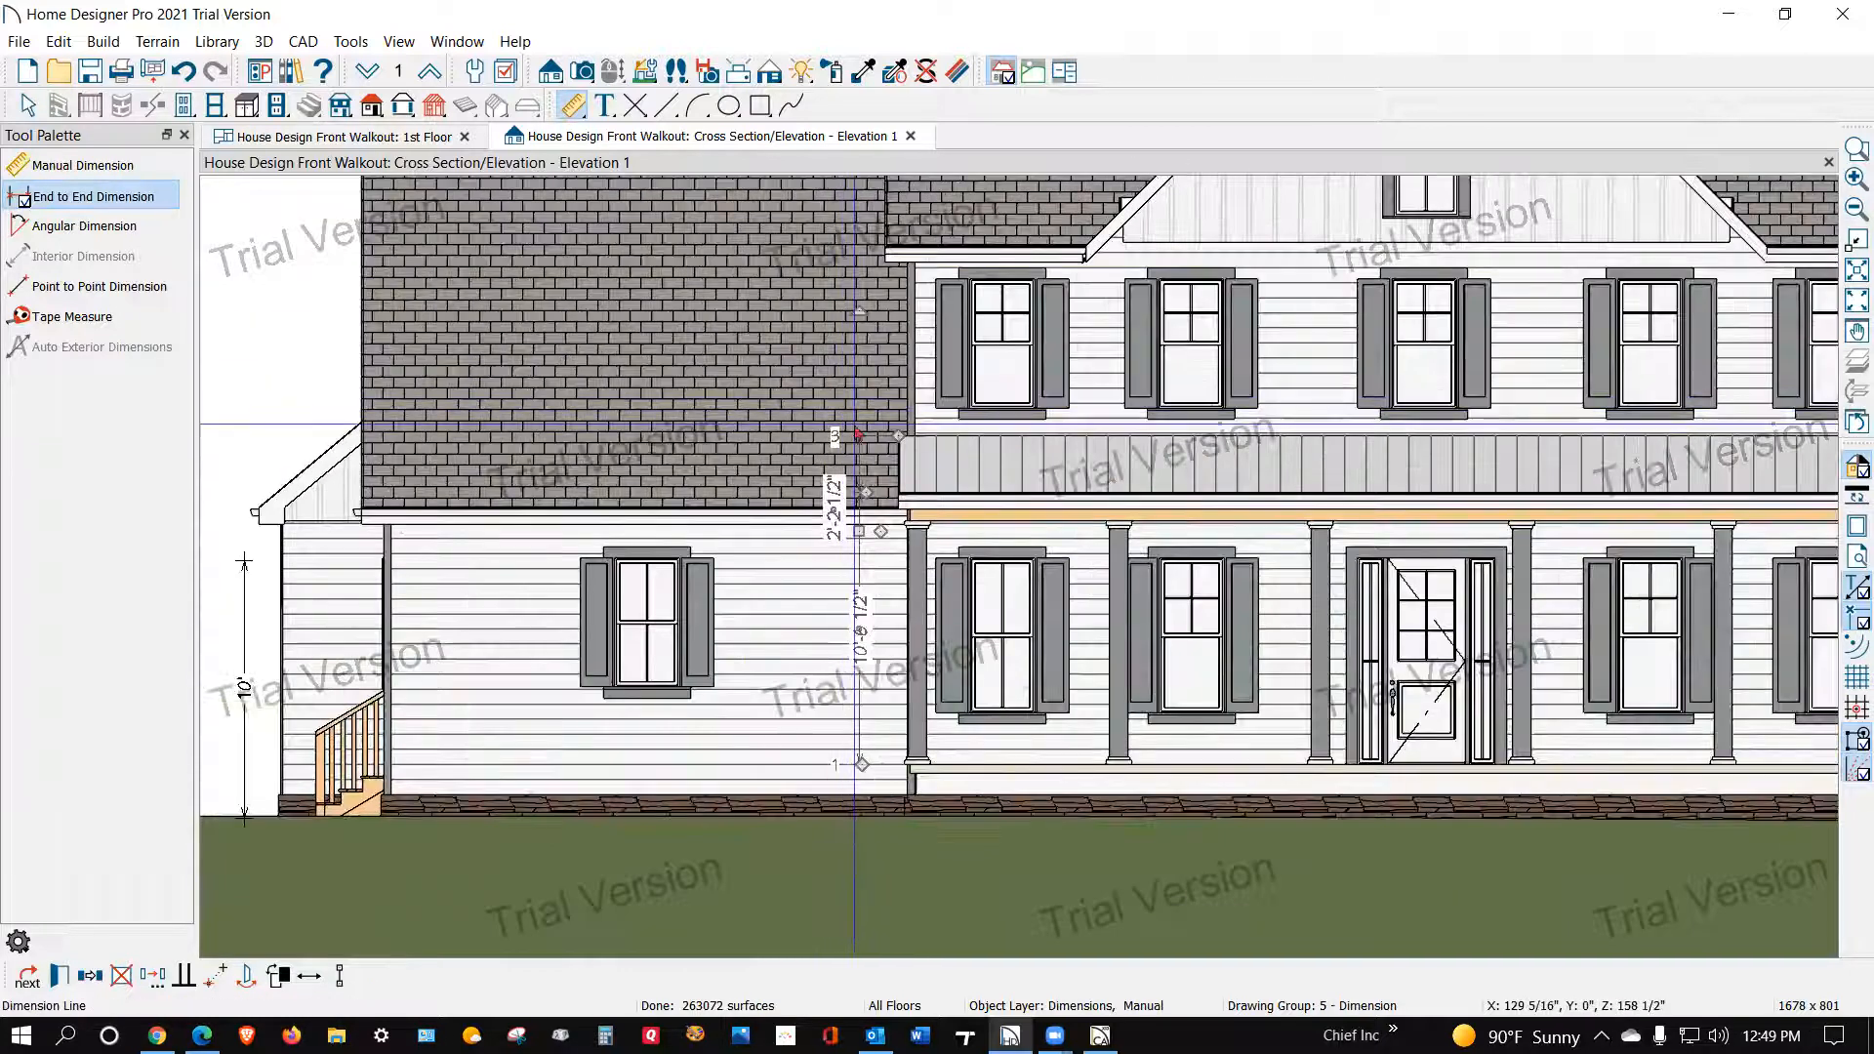
drag(866, 492, 1061, 240)
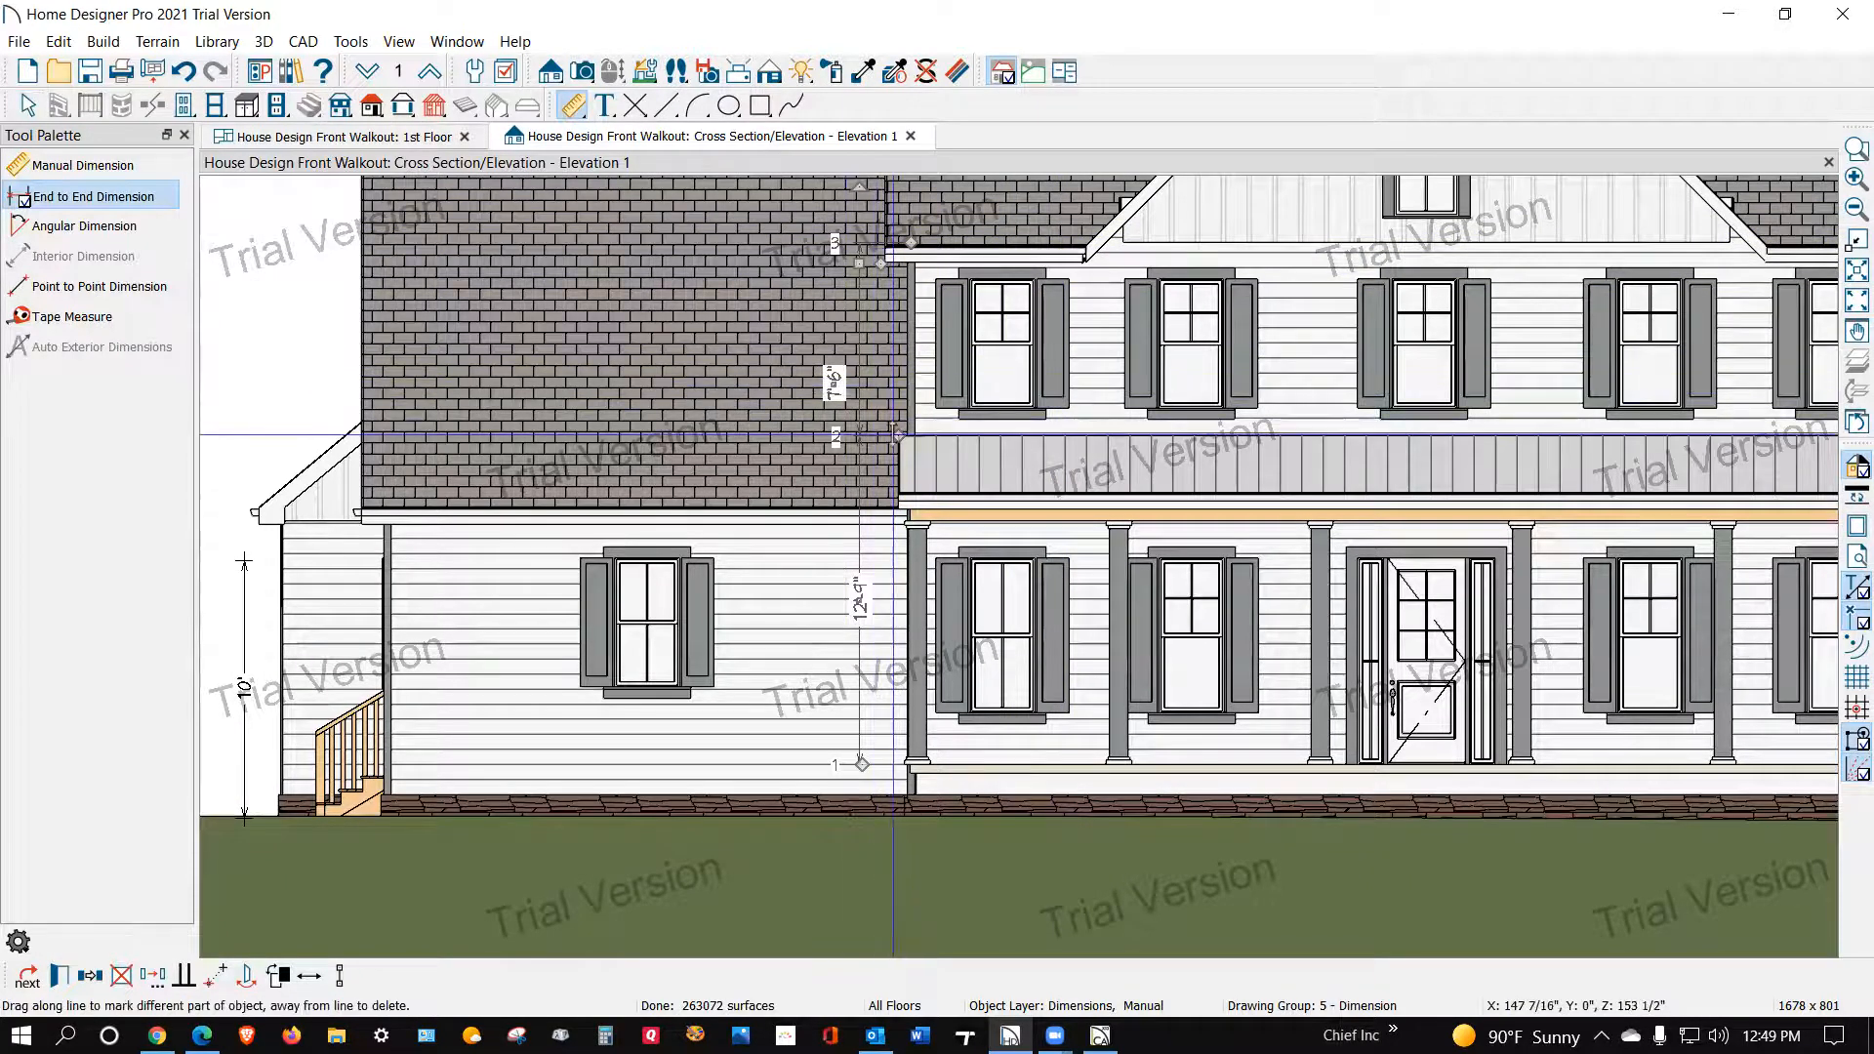
Step: Examine the 2nd Floor default structure heights, including the floor and ceiling elevations, and close the settings without changes
scroll(877, 388, down, 1)
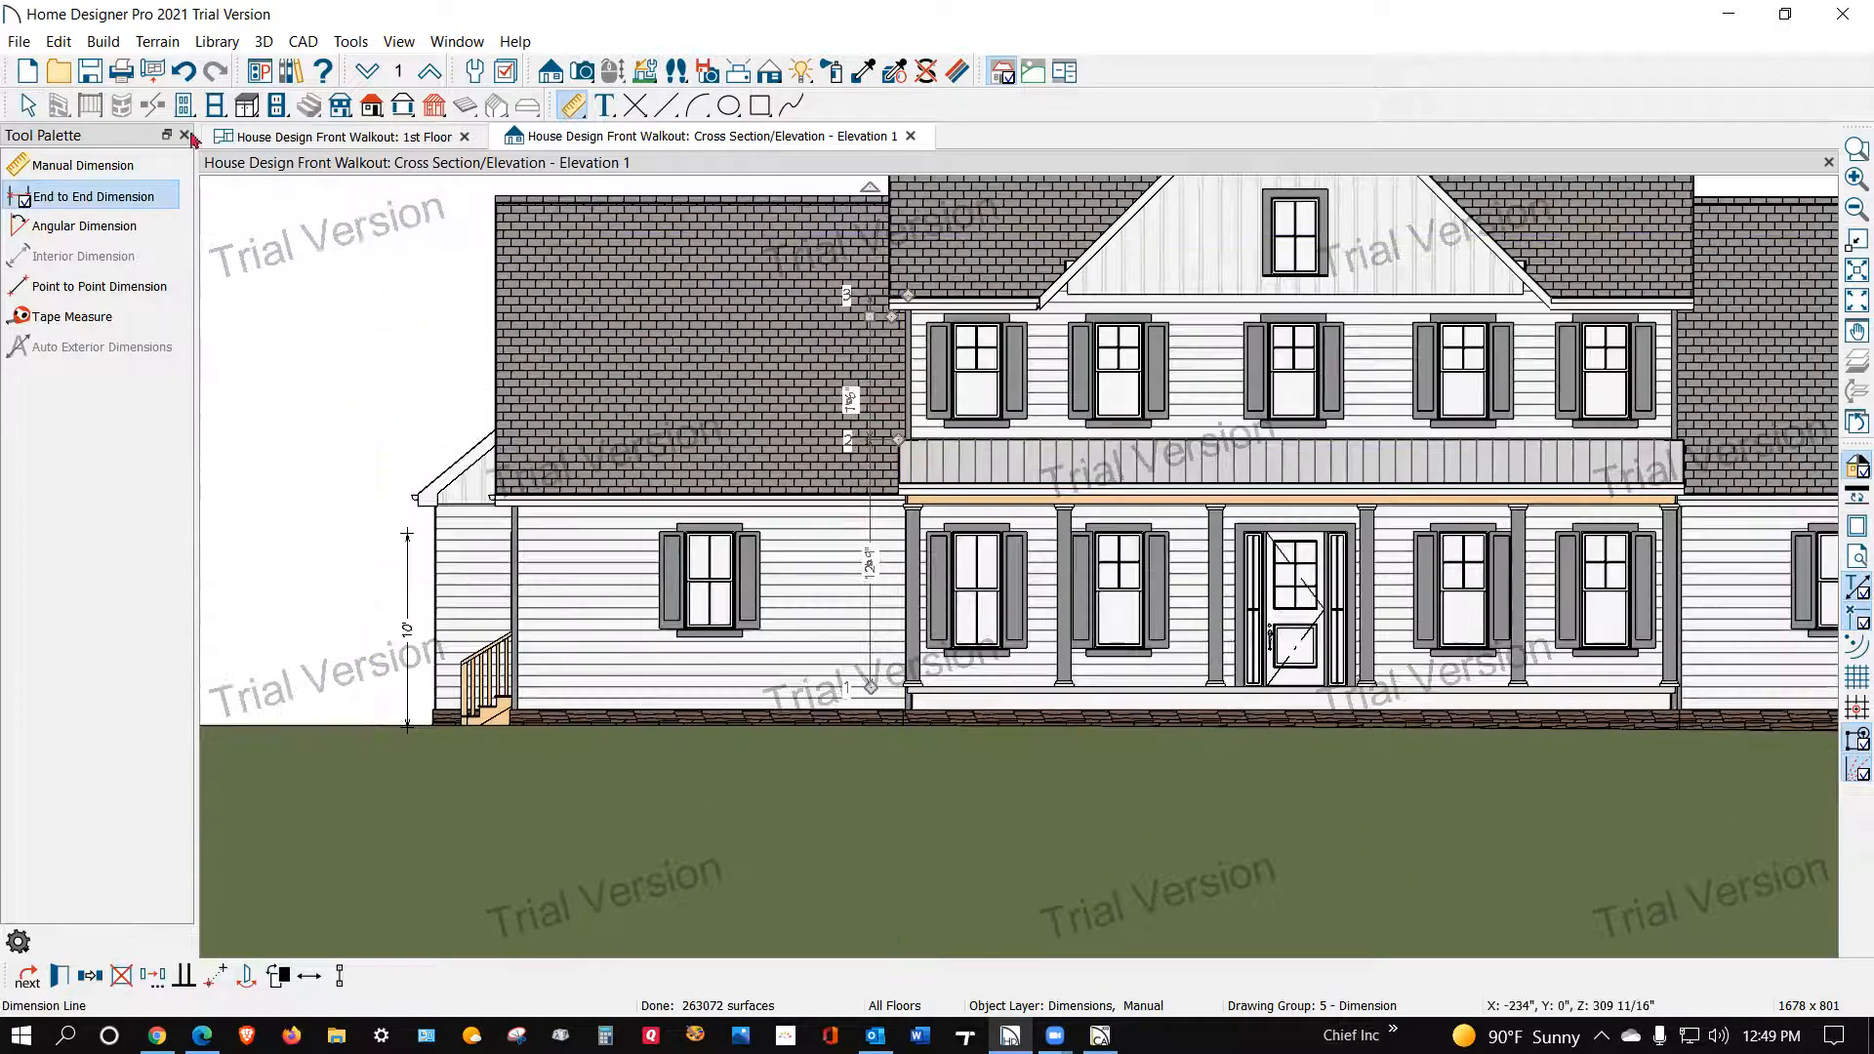
click(64, 43)
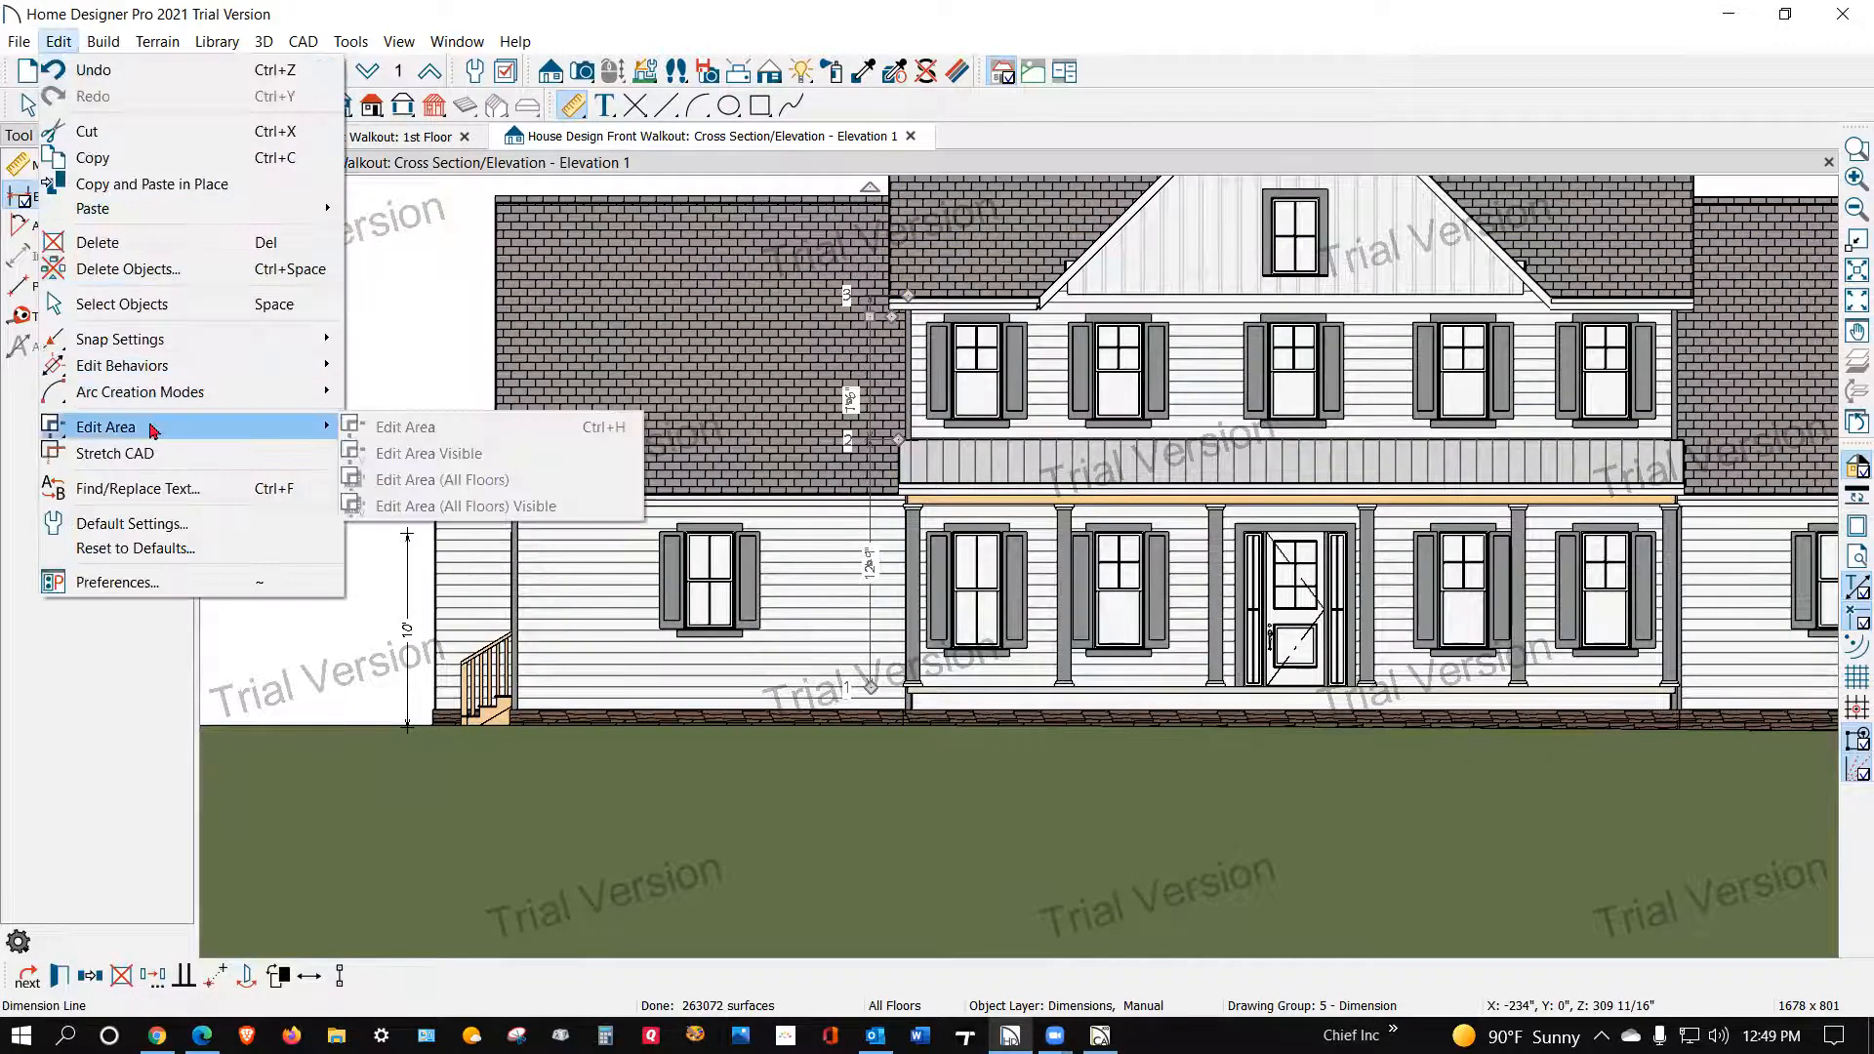
click(147, 524)
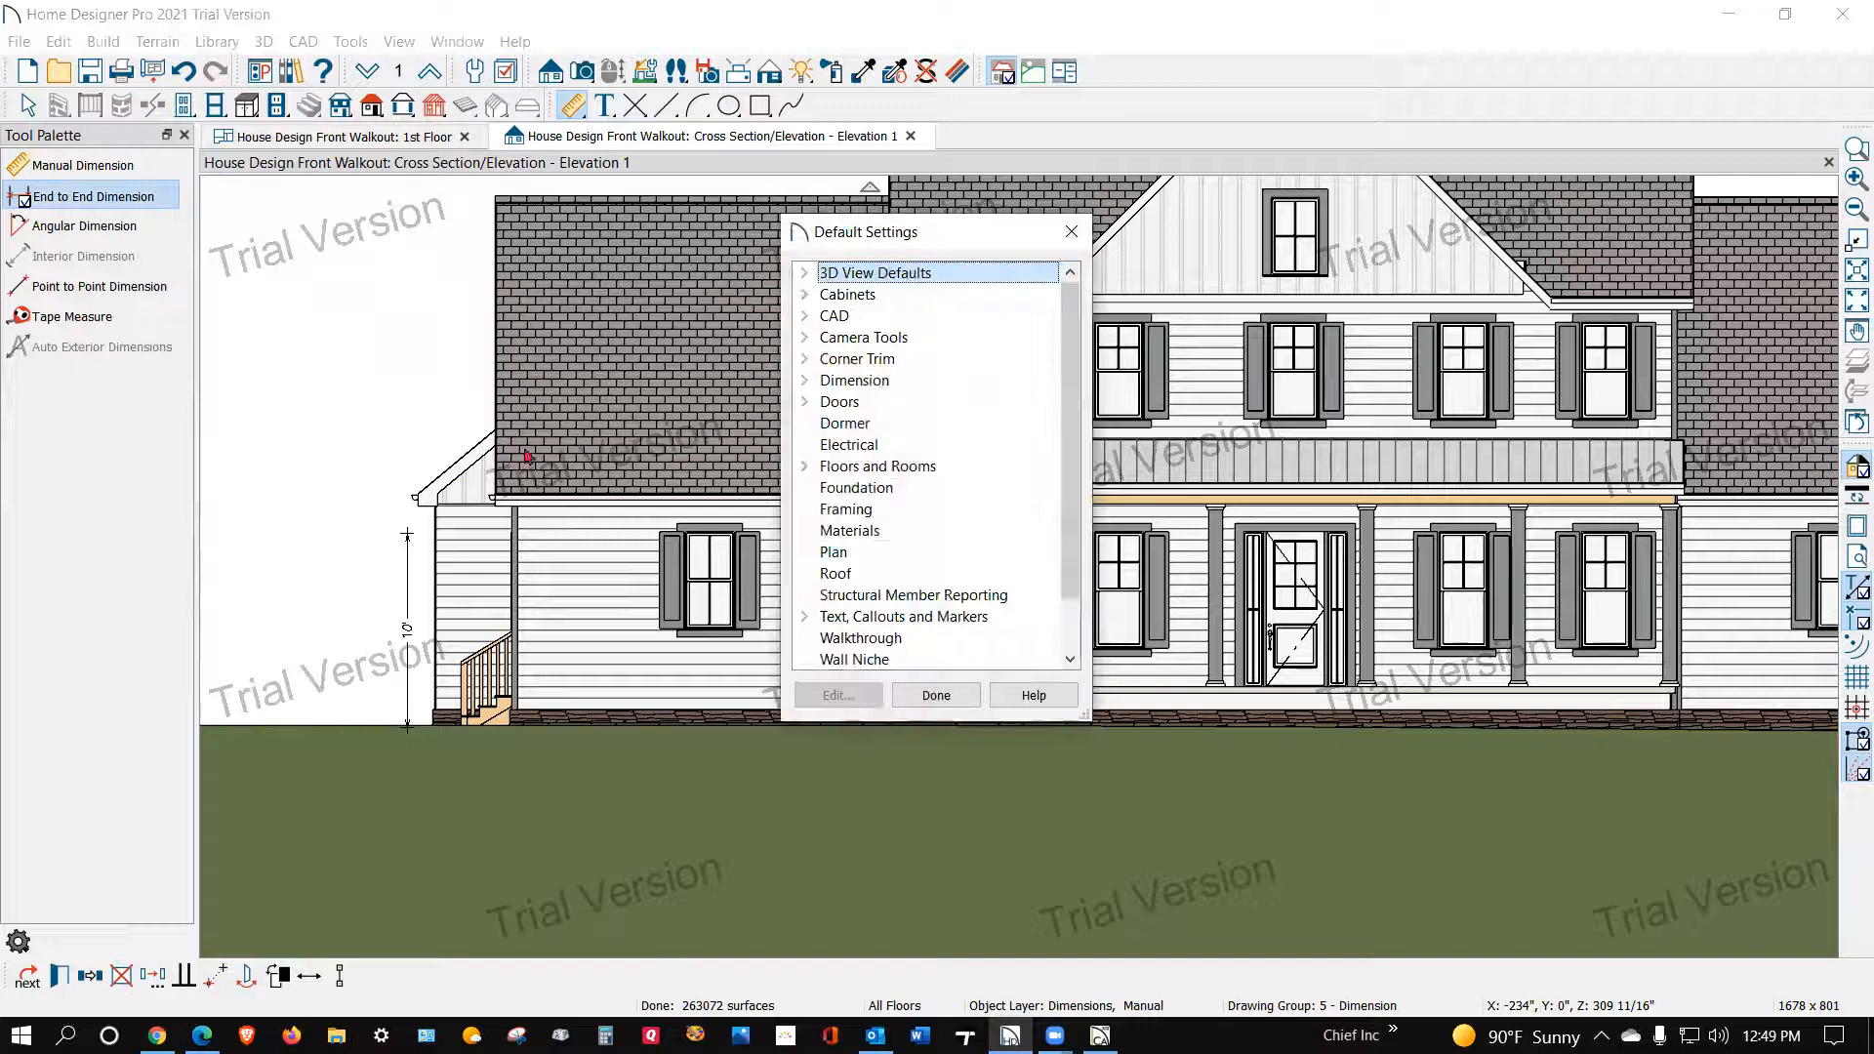
click(805, 467)
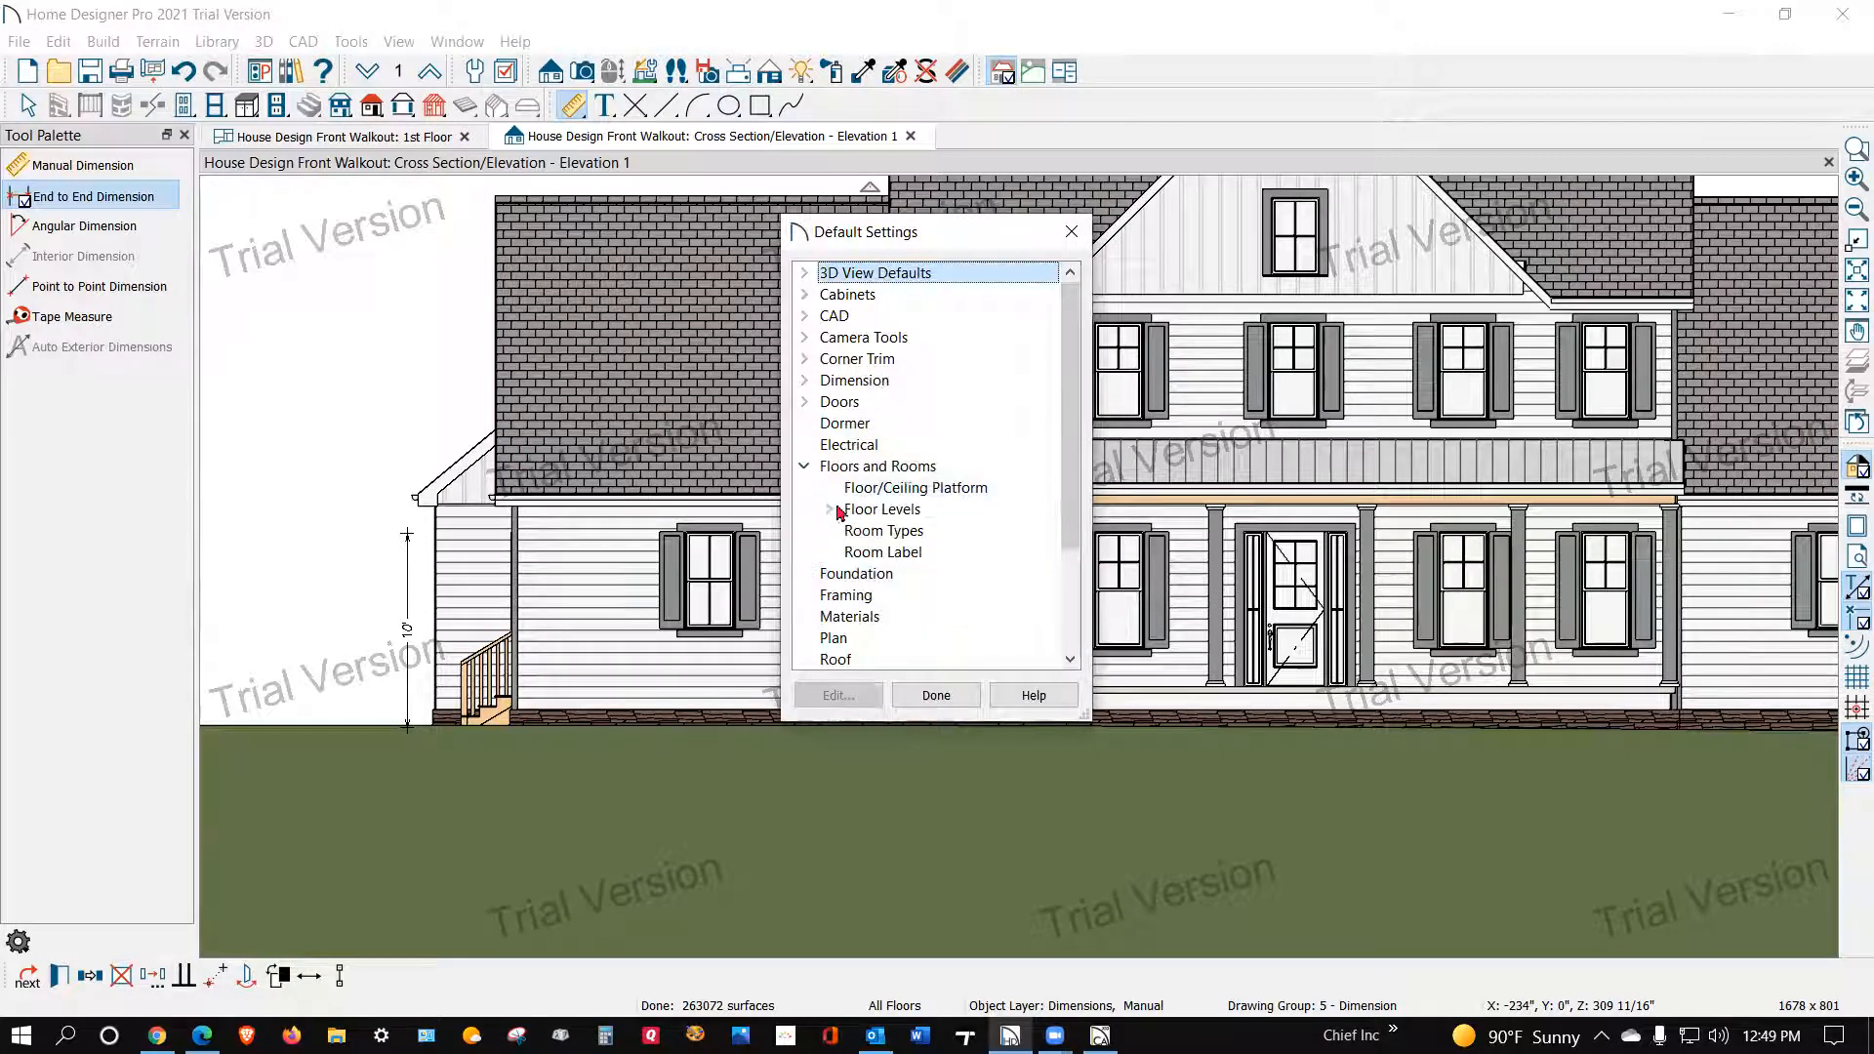
click(830, 509)
click(890, 573)
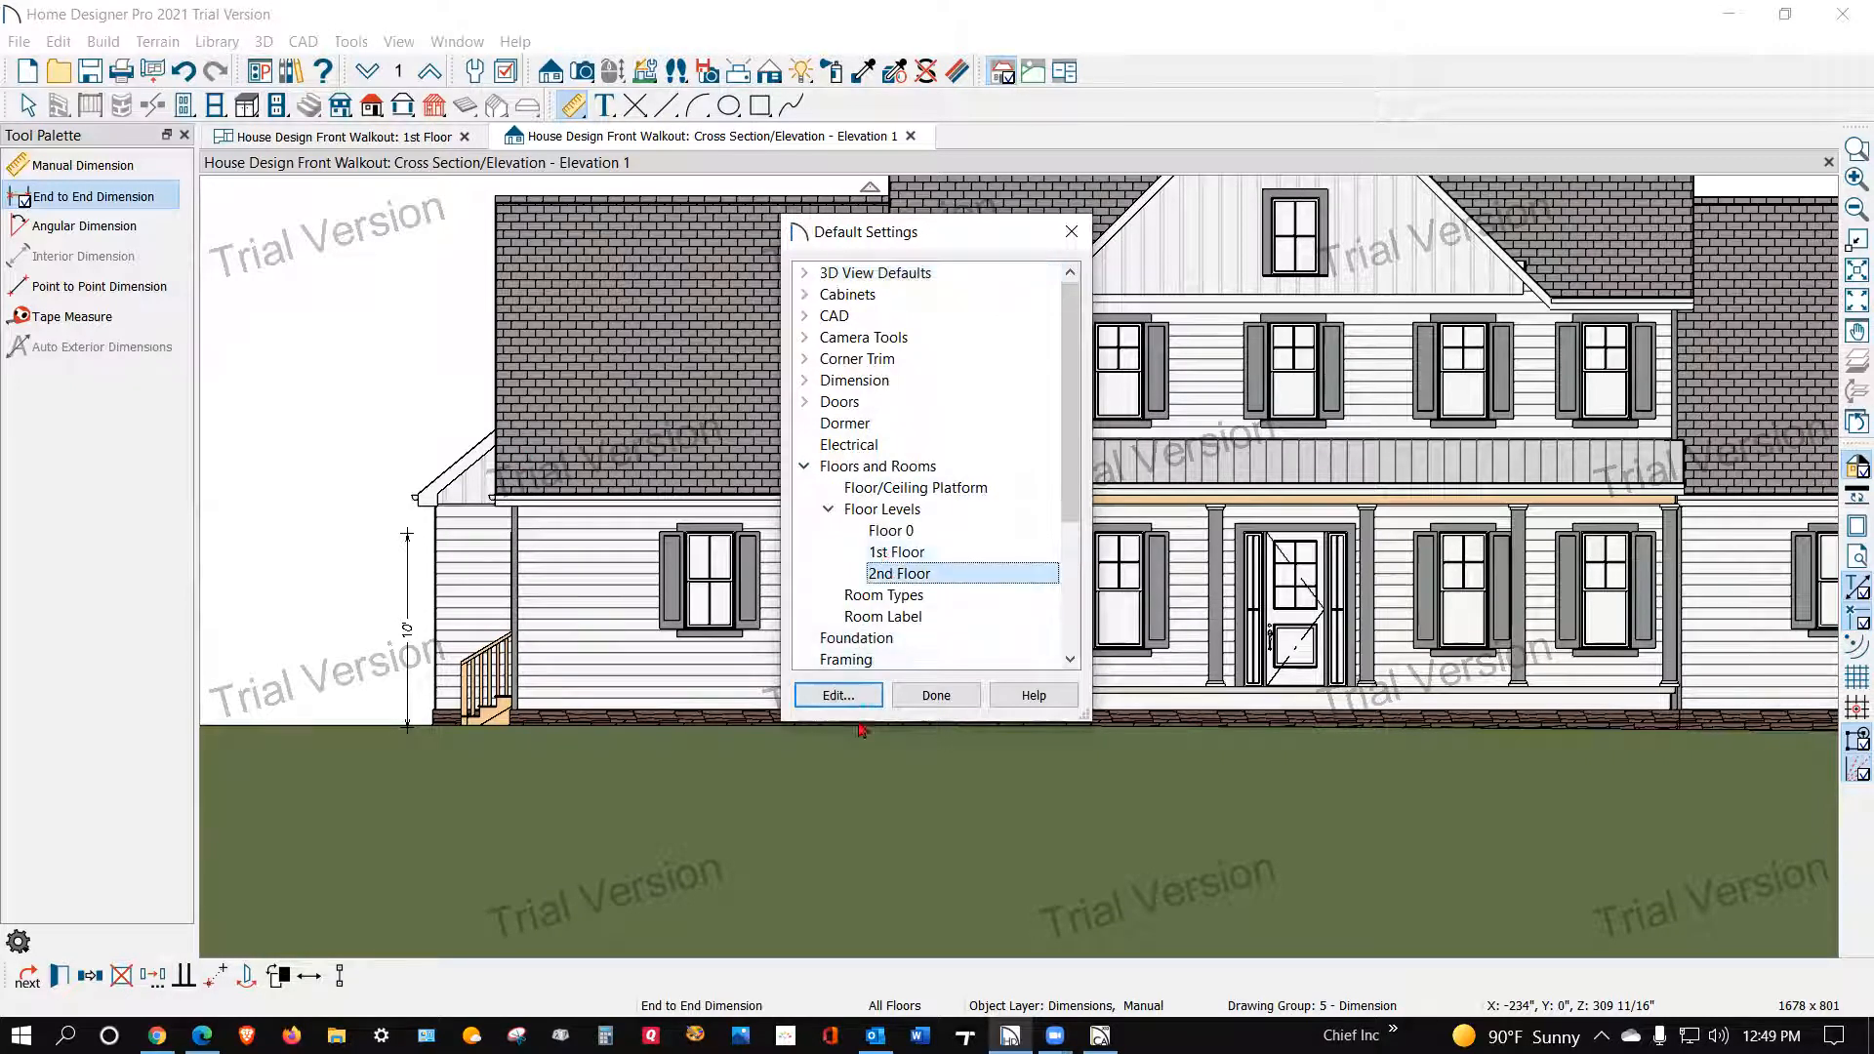
double_click(981, 574)
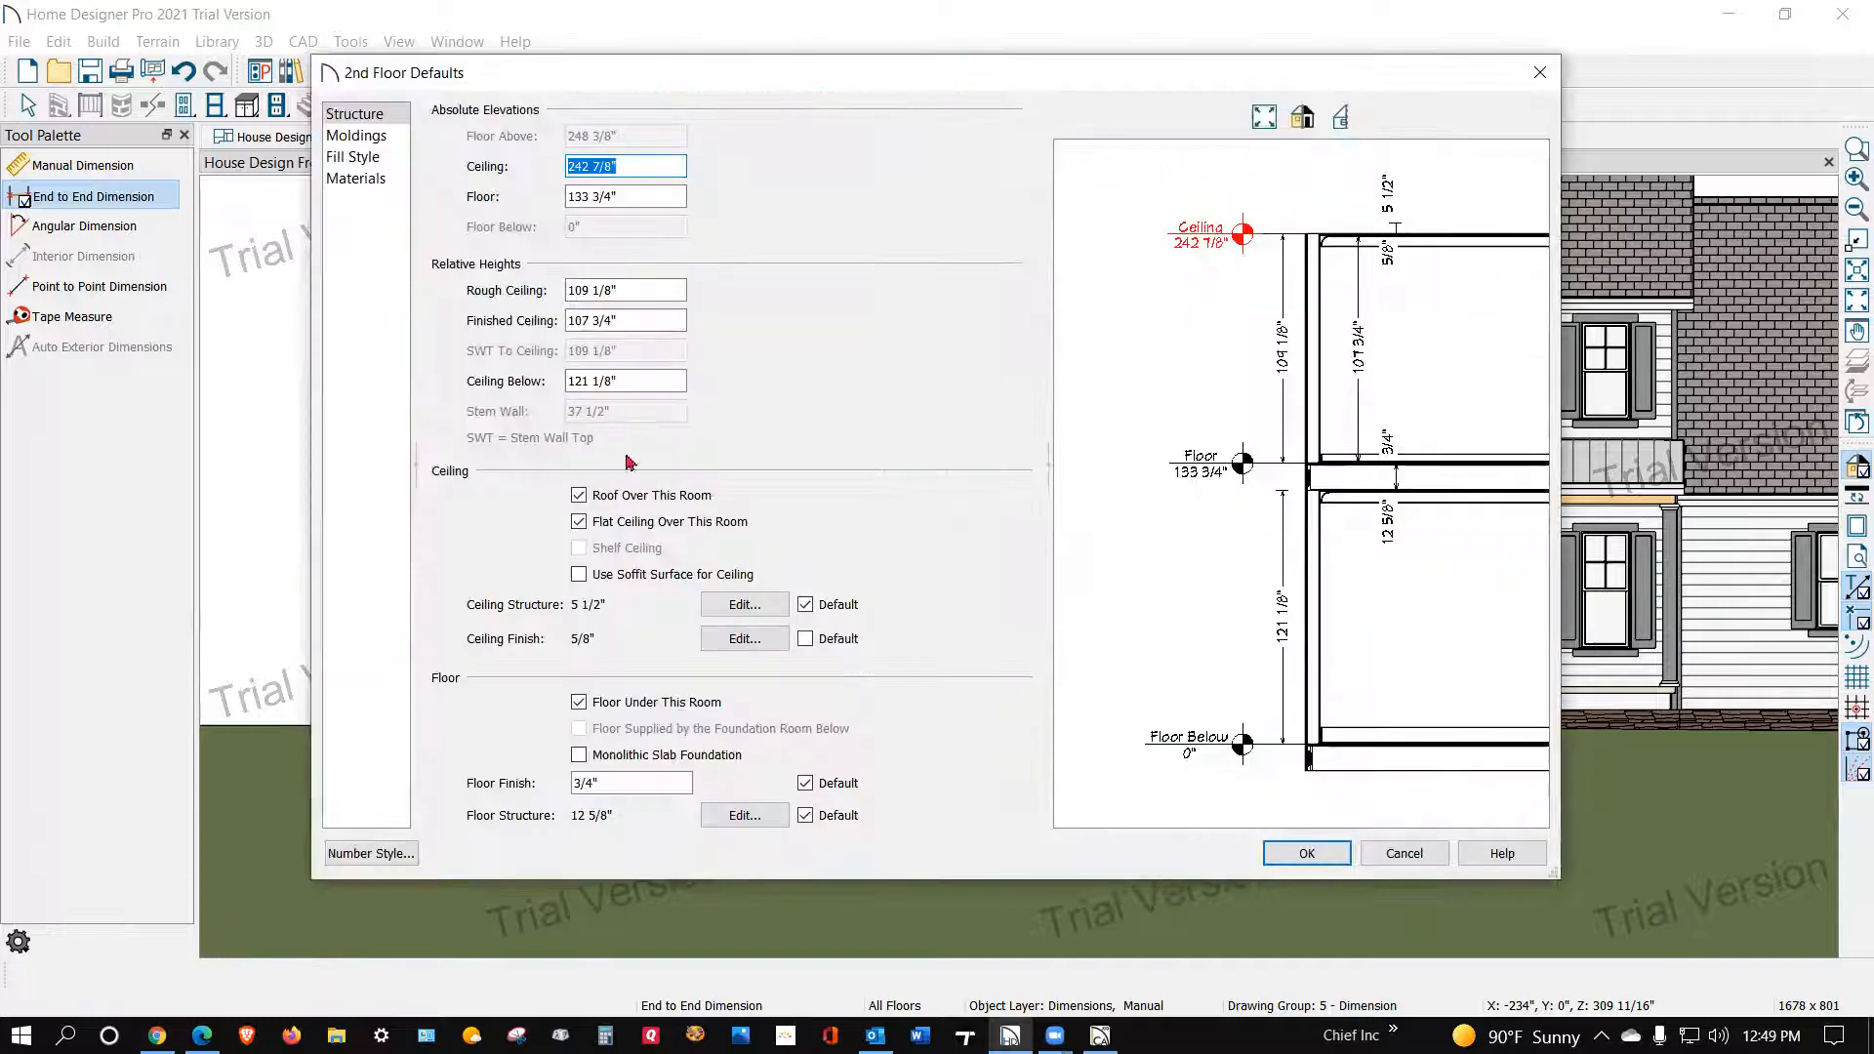
click(1394, 859)
click(924, 700)
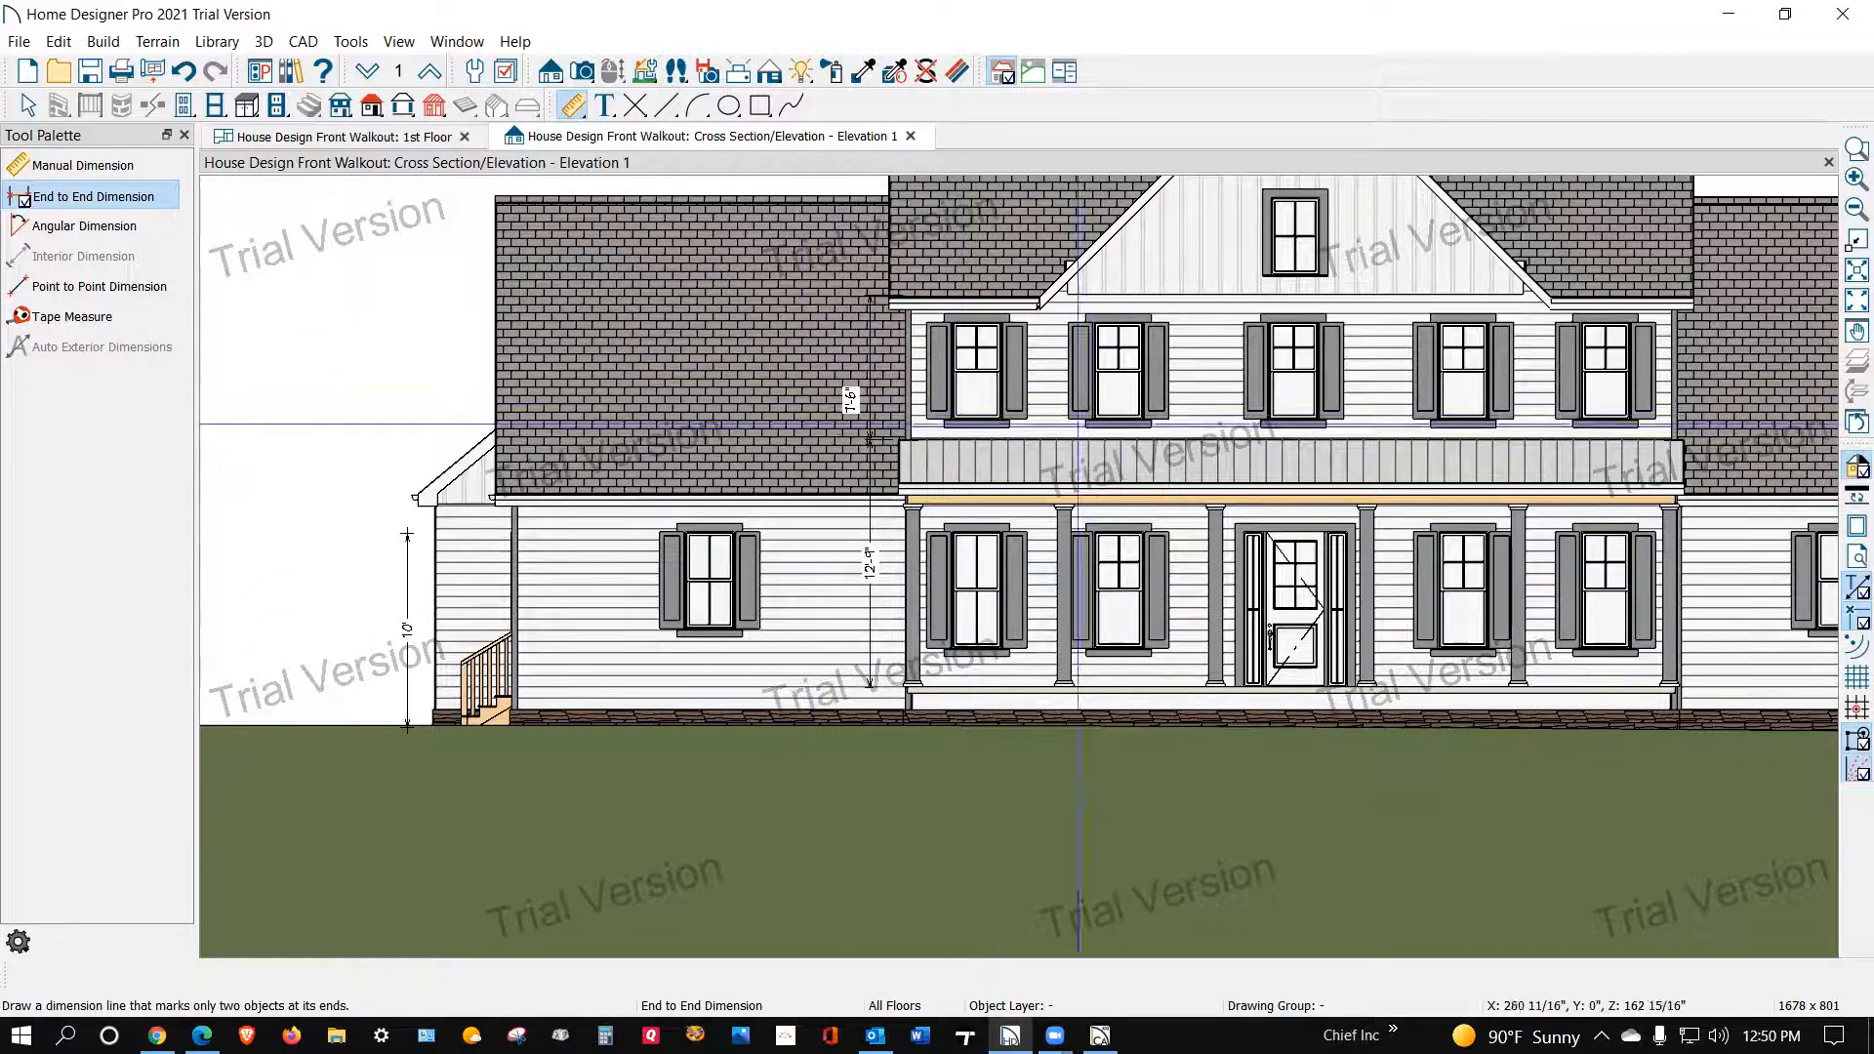
Step: Re-mark the porch dimension string between porch floor and second-floor eave into three segments of about 10'-0 1/2", 1'-2" and 9'-0 1/2"
click(882, 400)
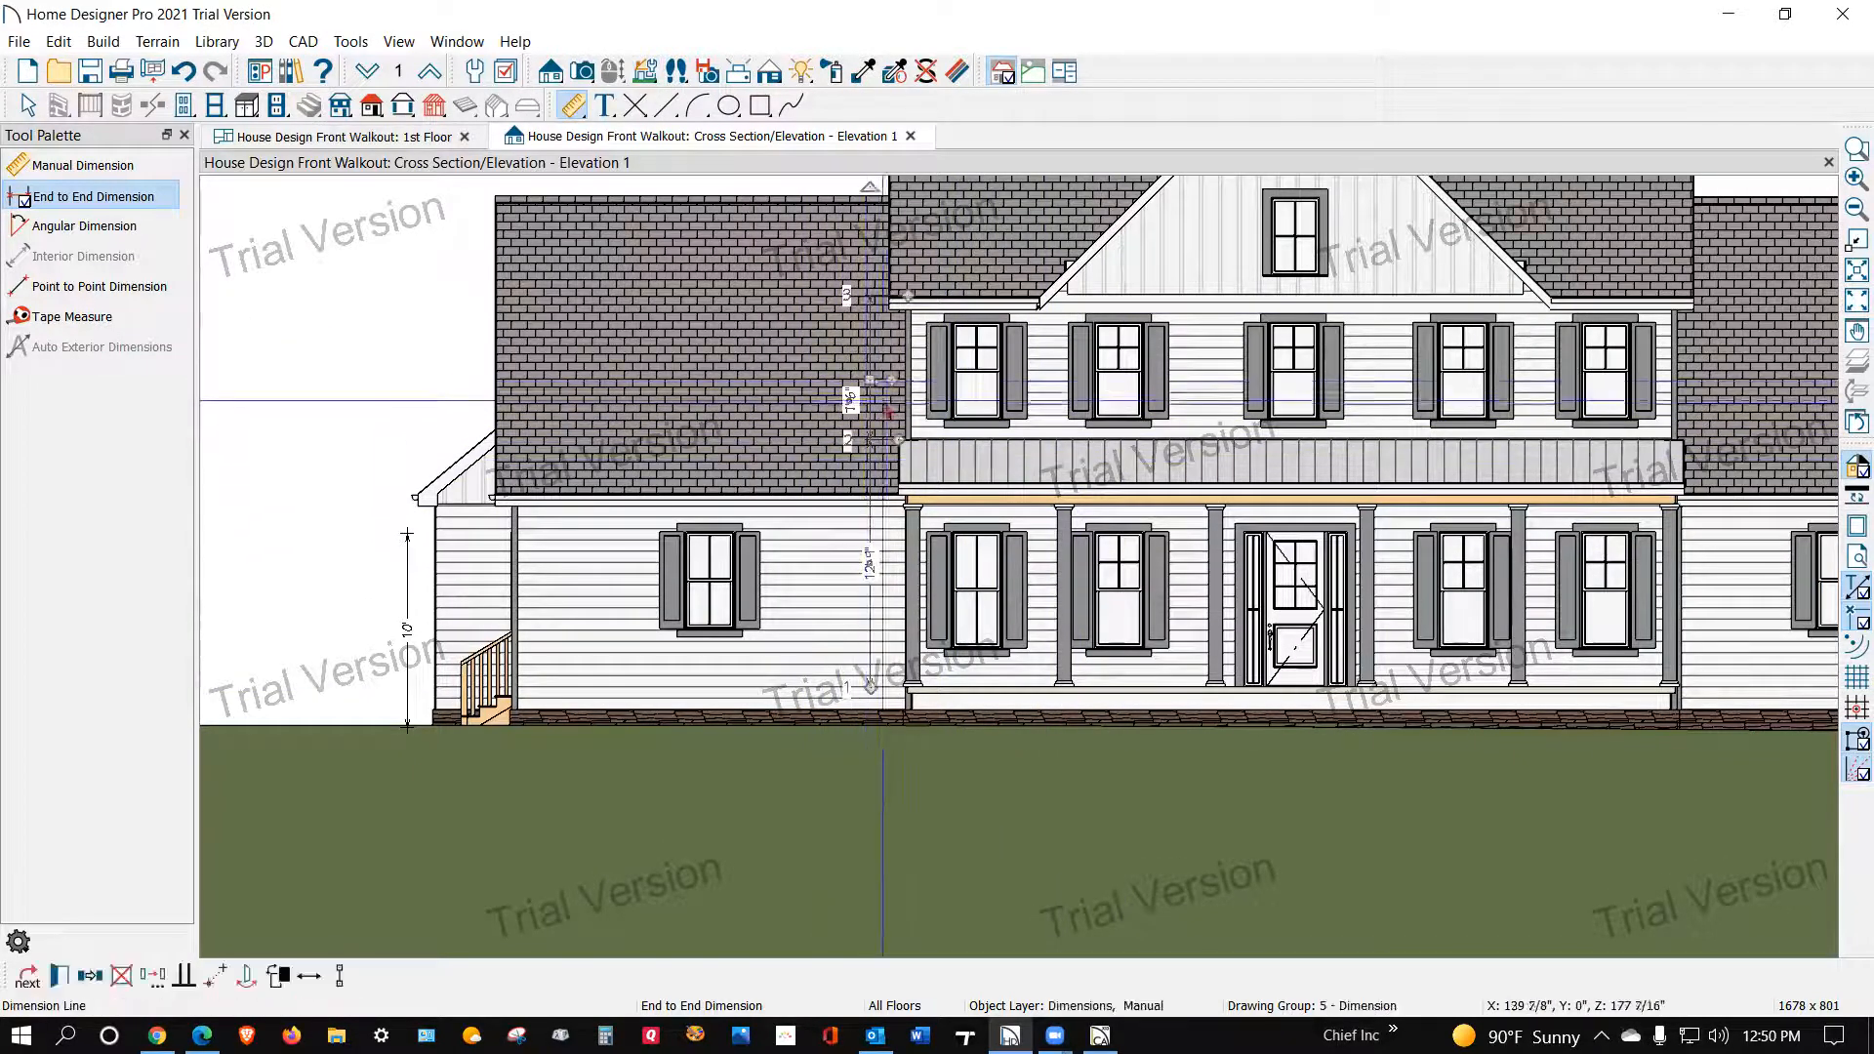
scroll(884, 401, up, 2)
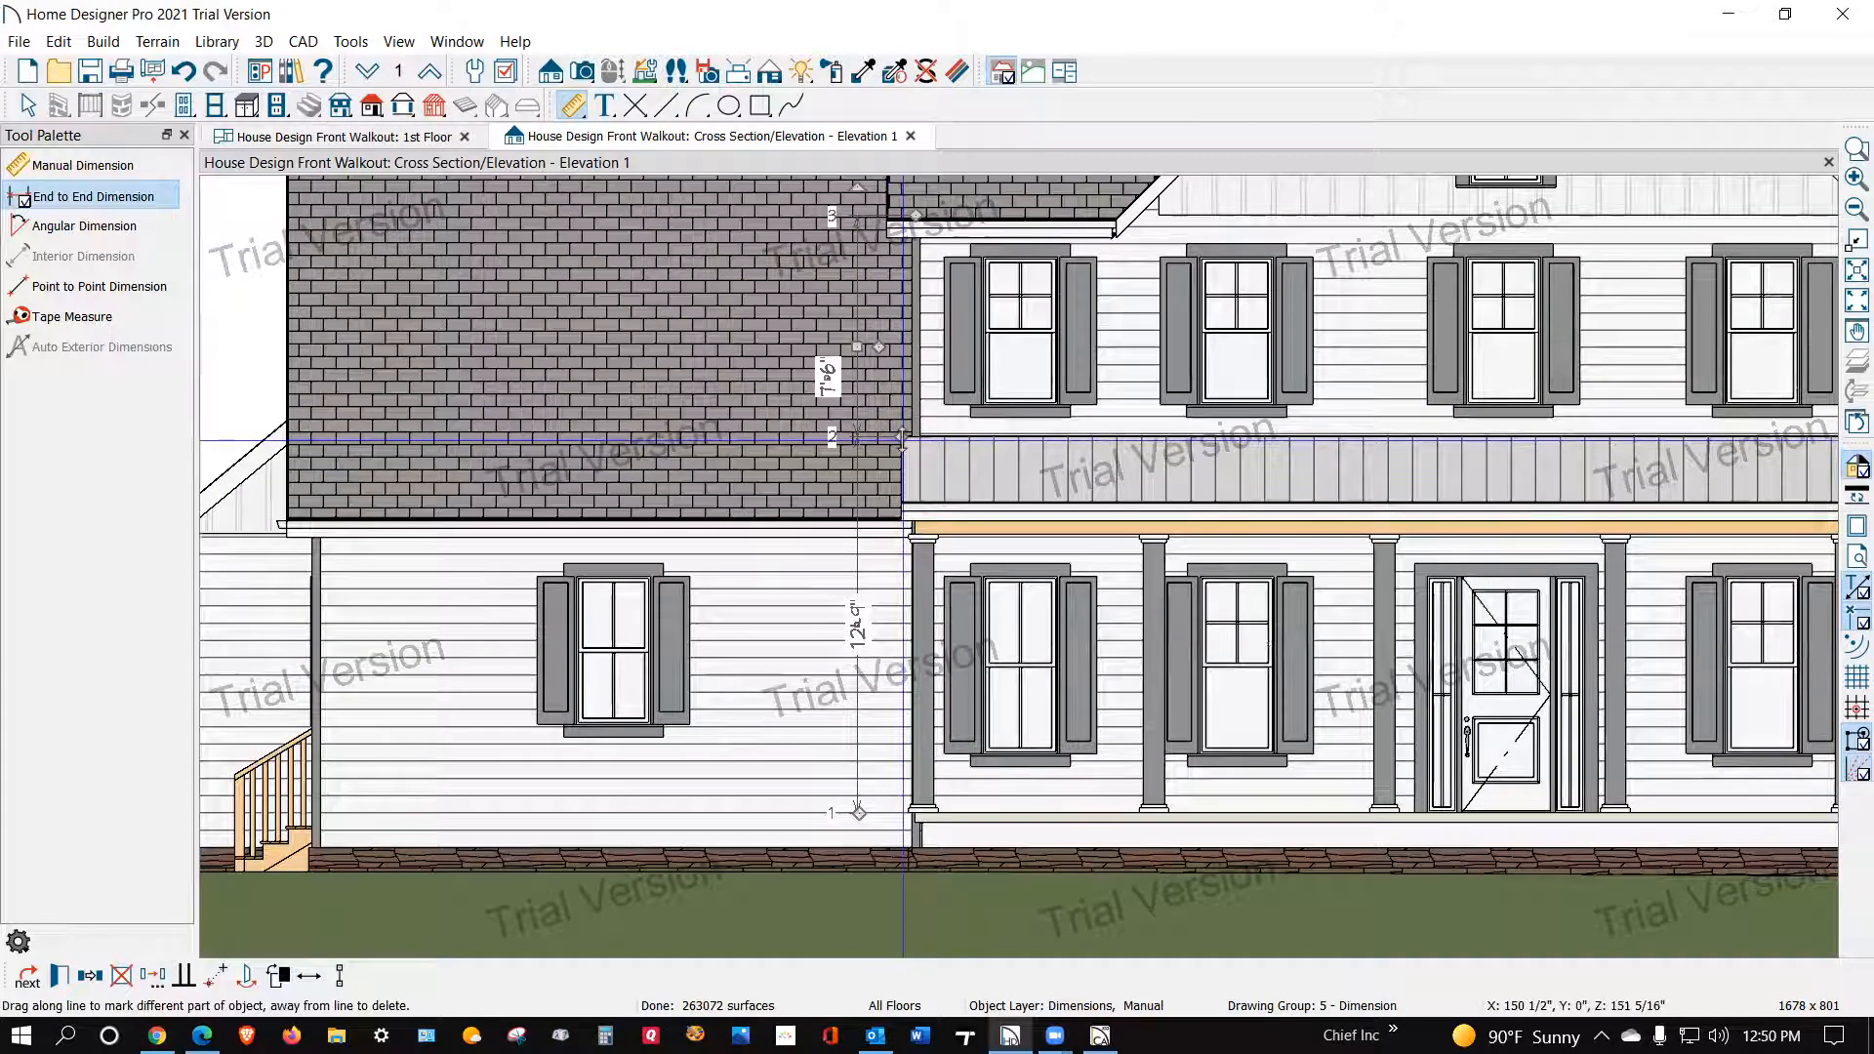
mouse_move(902, 441)
mouse_down()
mouse_move(921, 451)
mouse_move(913, 477)
mouse_move(888, 480)
mouse_up()
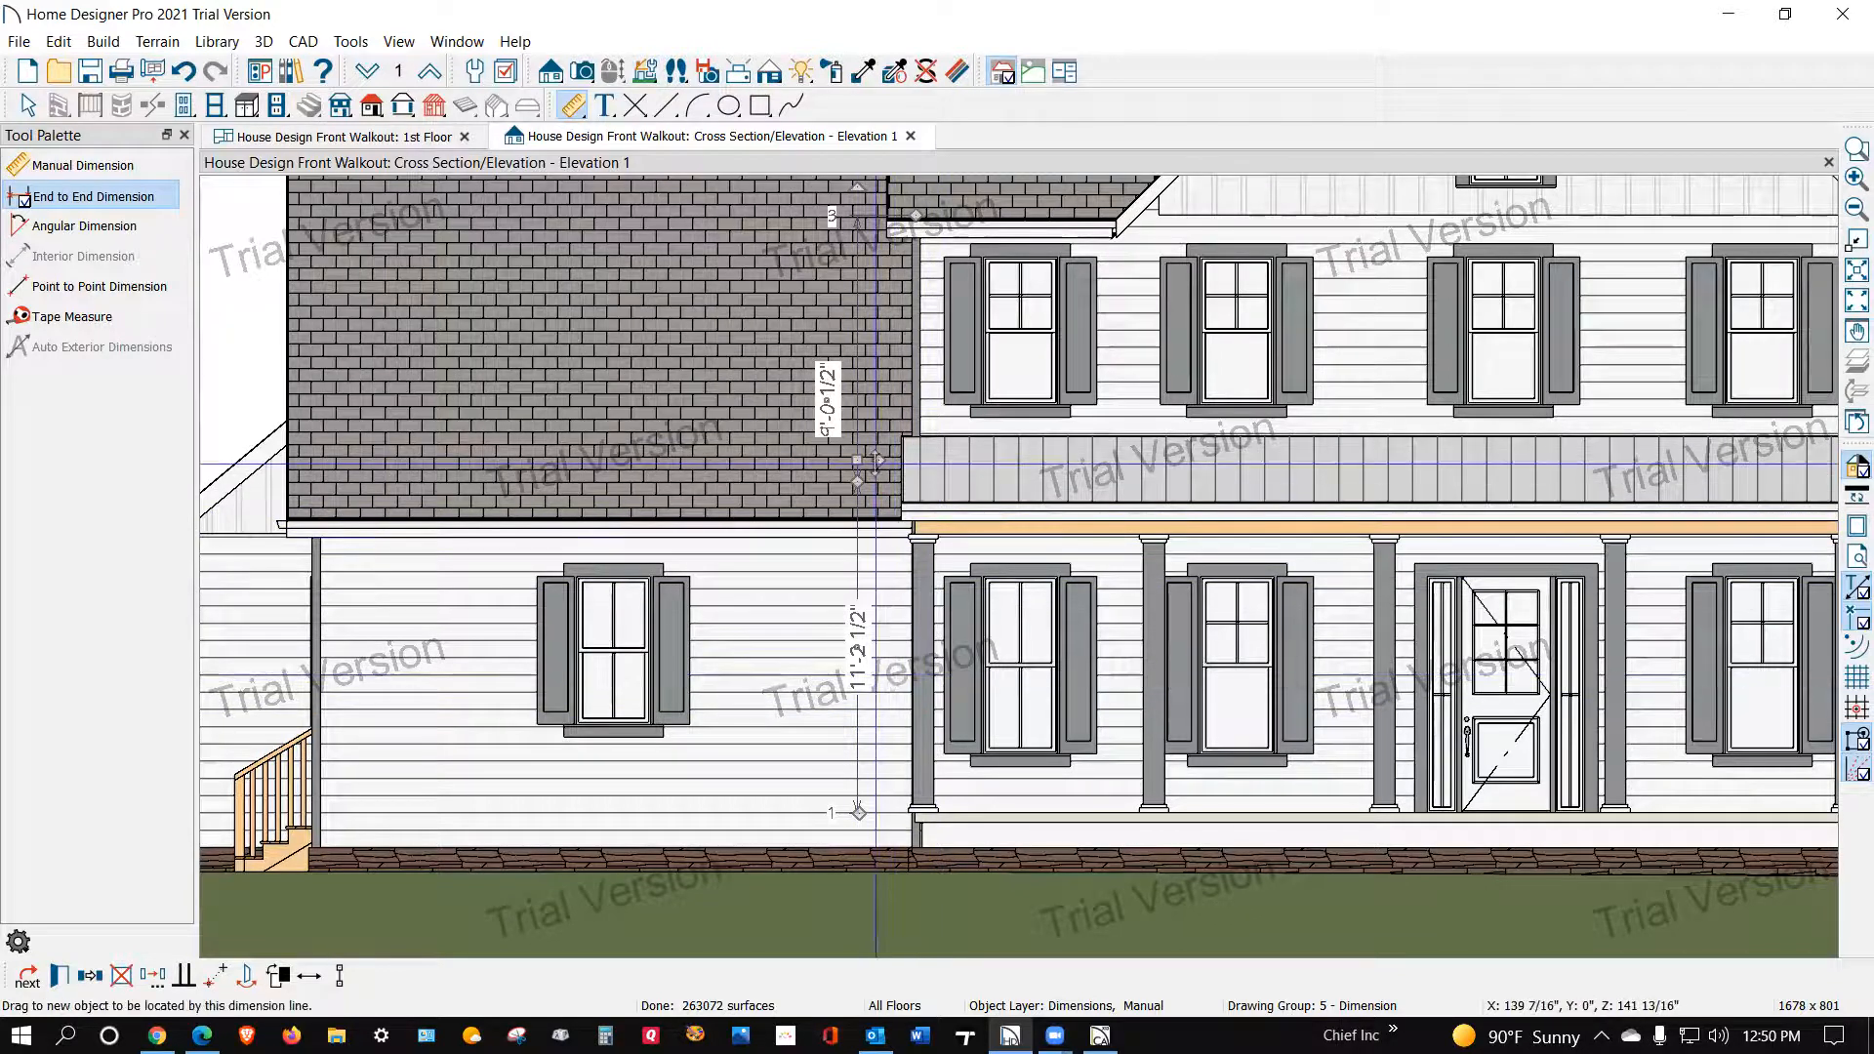
drag(879, 459, 889, 522)
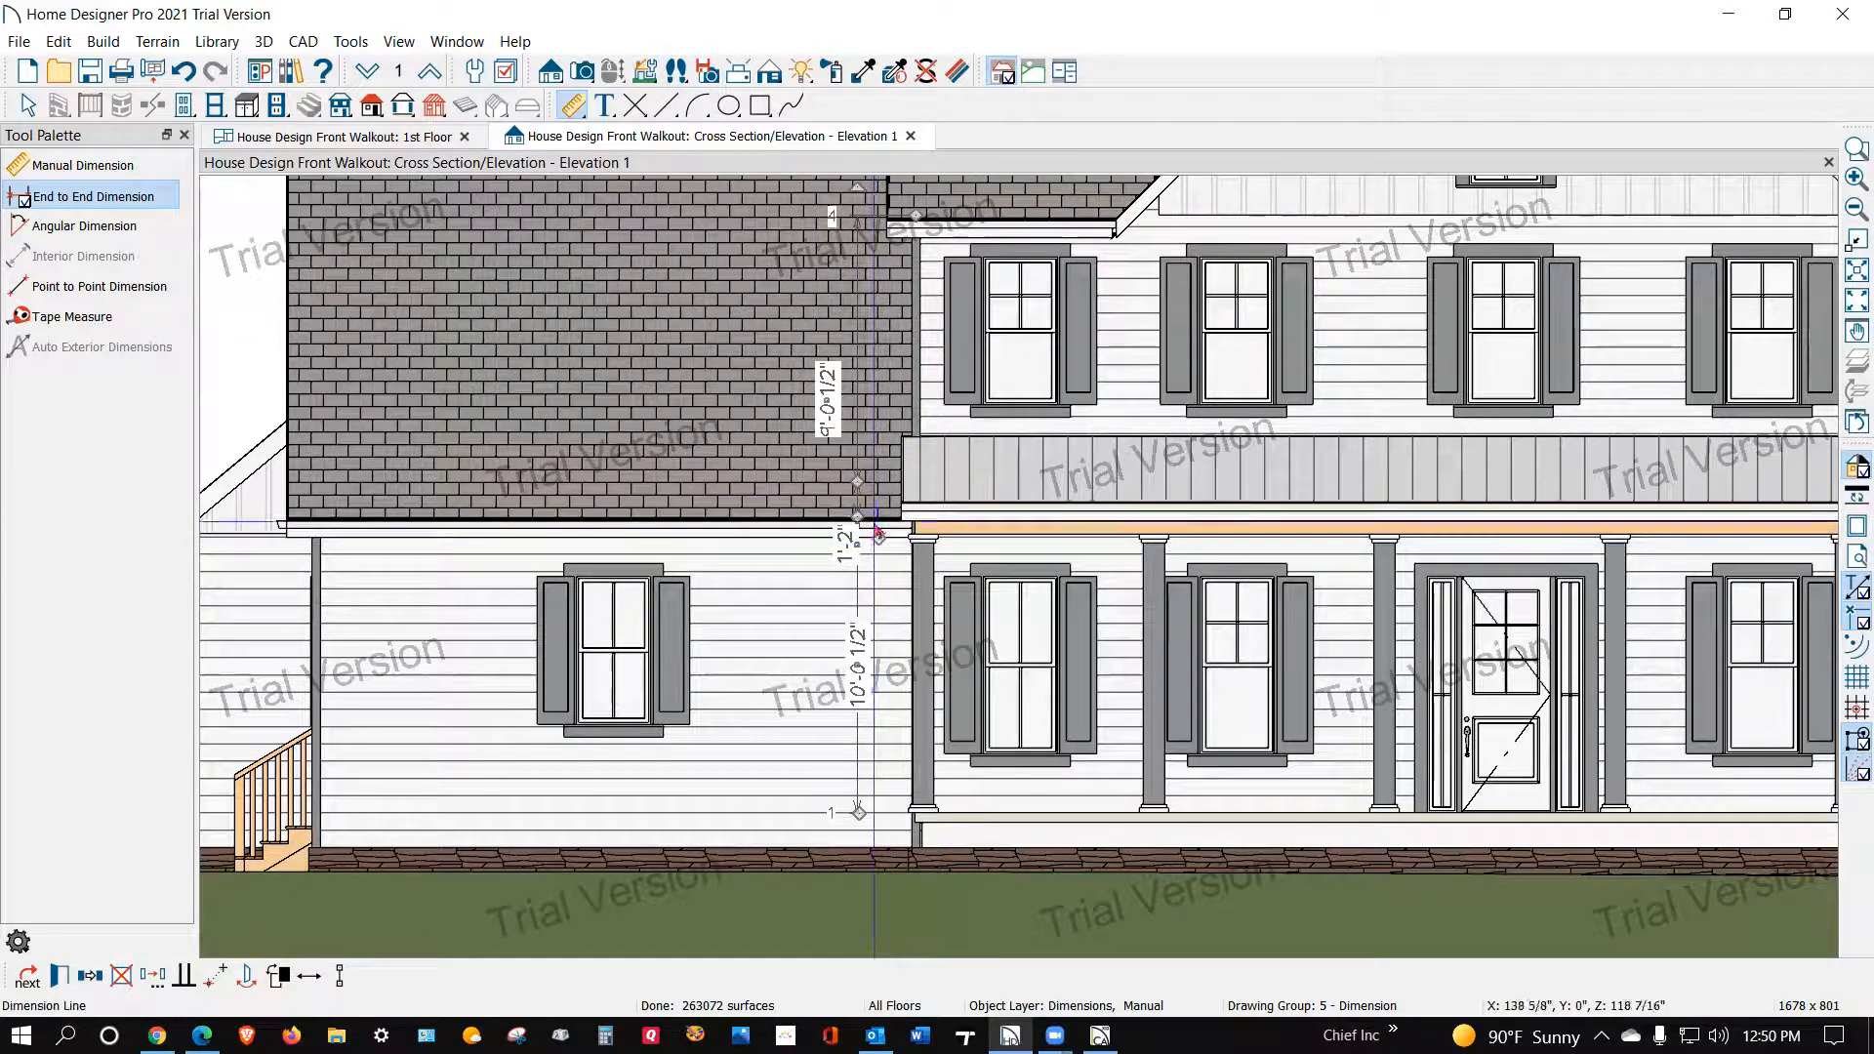
click(860, 420)
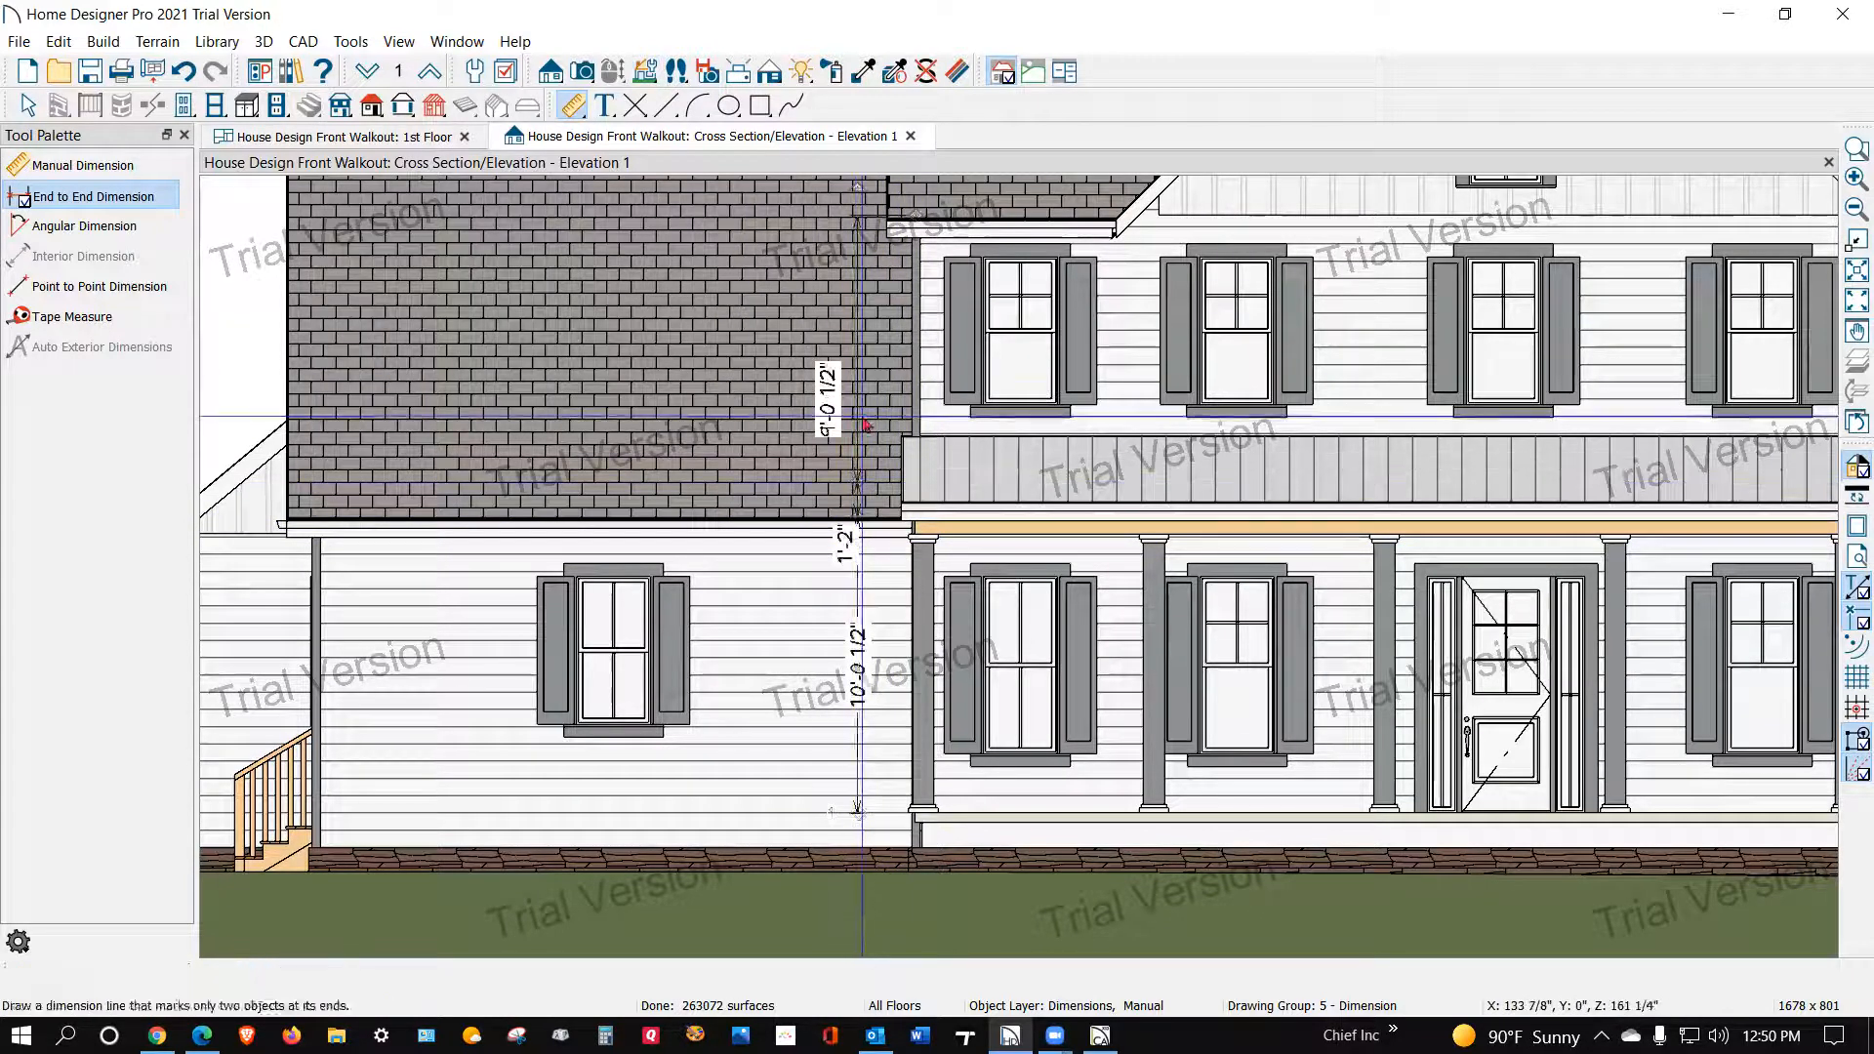
drag(871, 425, 852, 561)
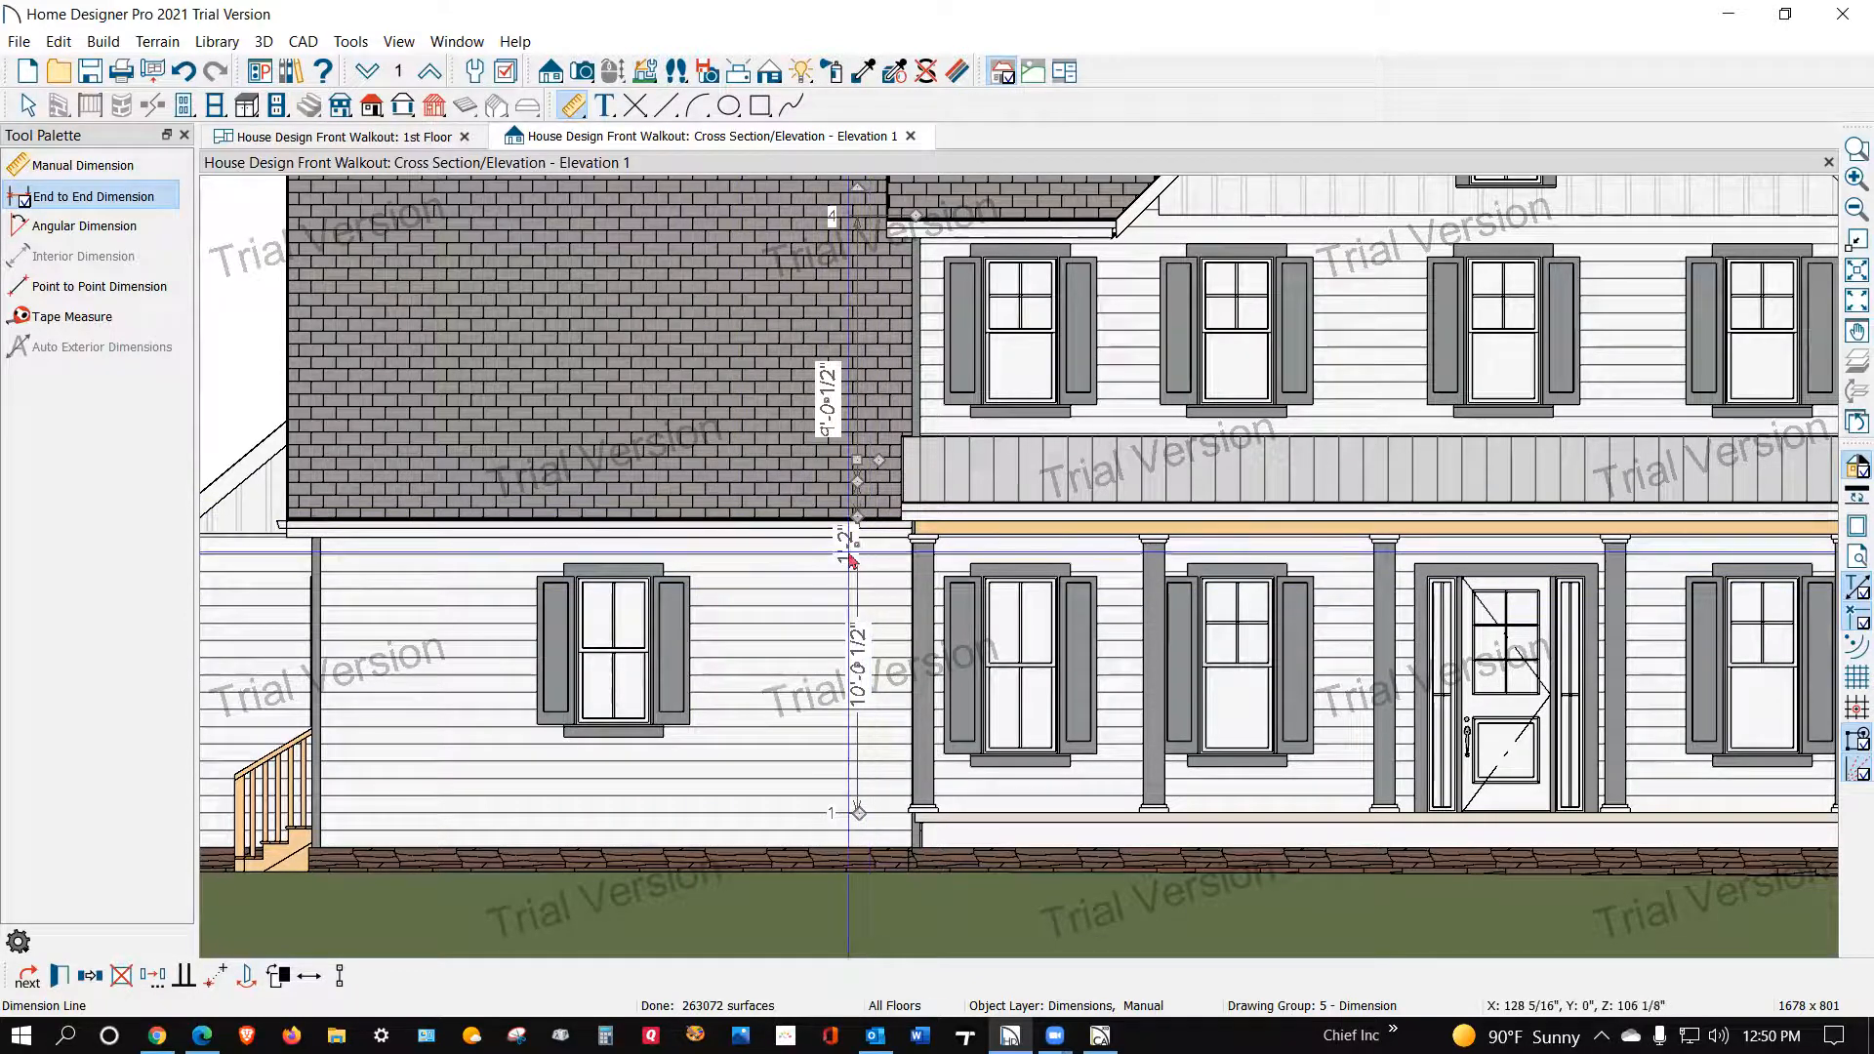
scroll(852, 561, down, 3)
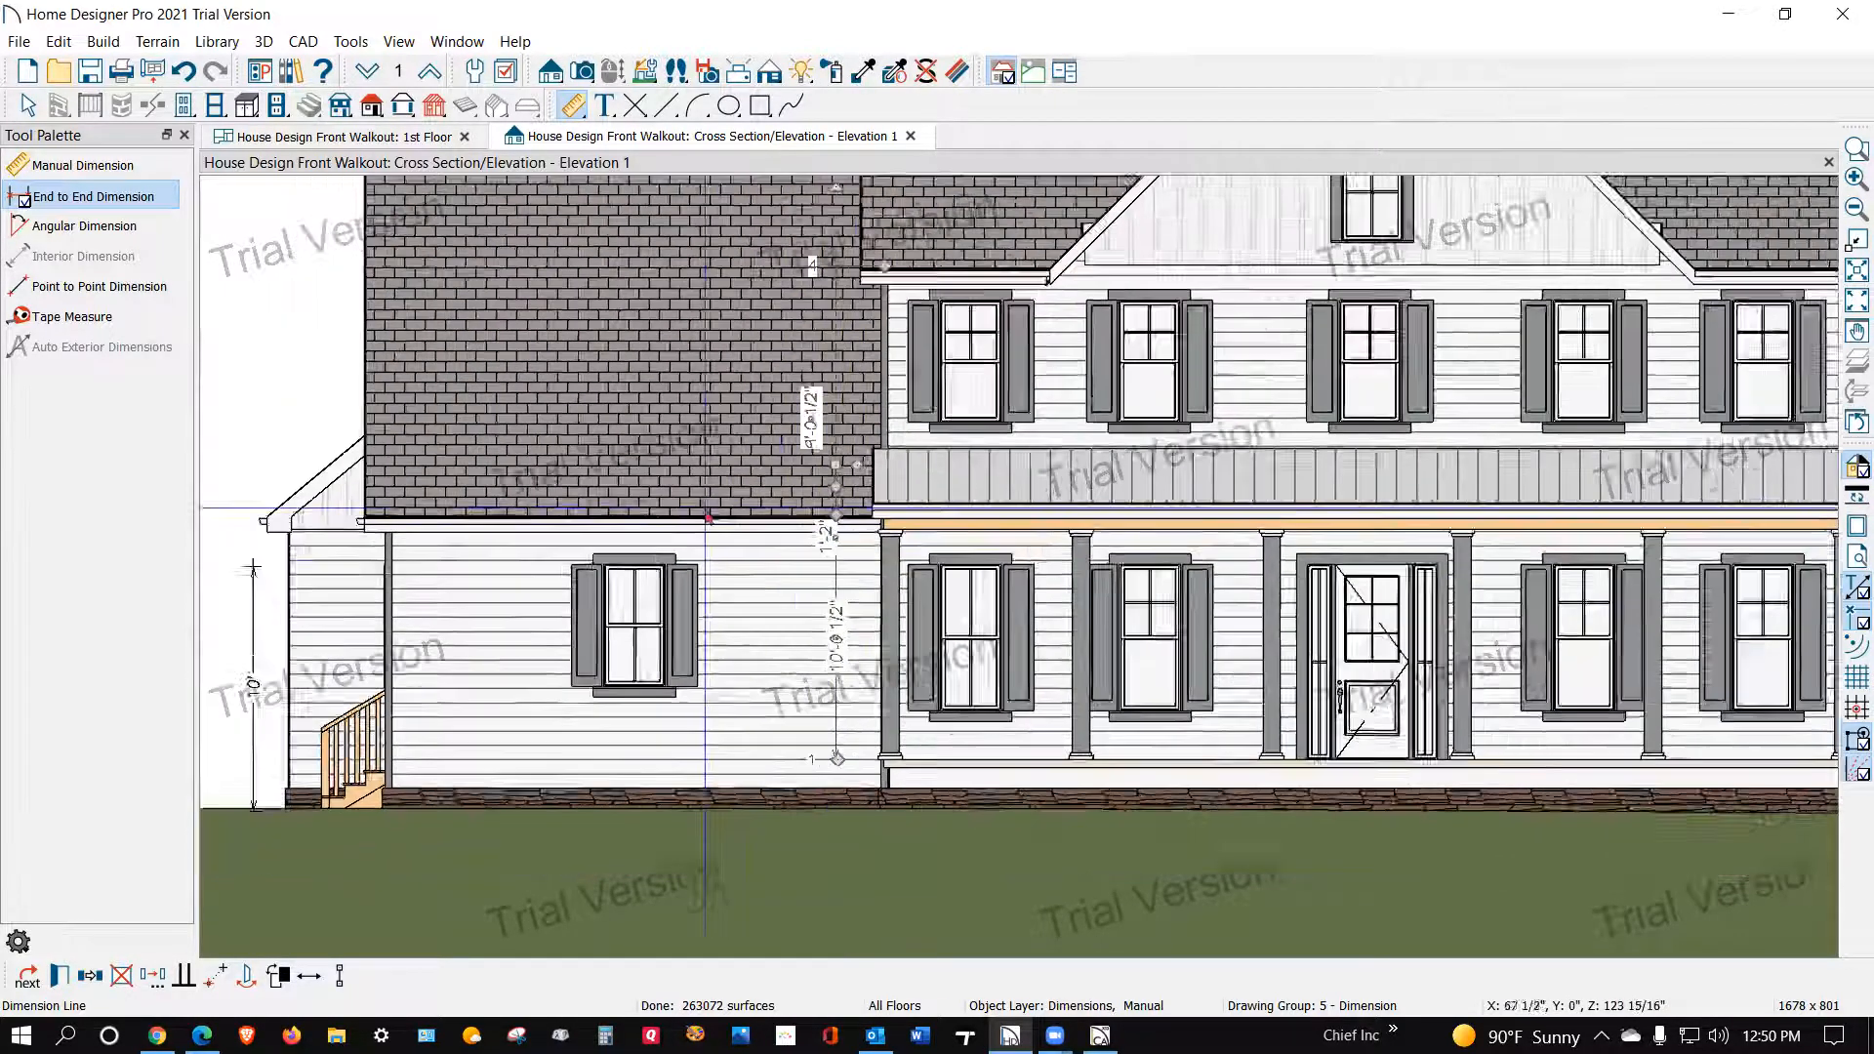
scroll(784, 453, down, 3)
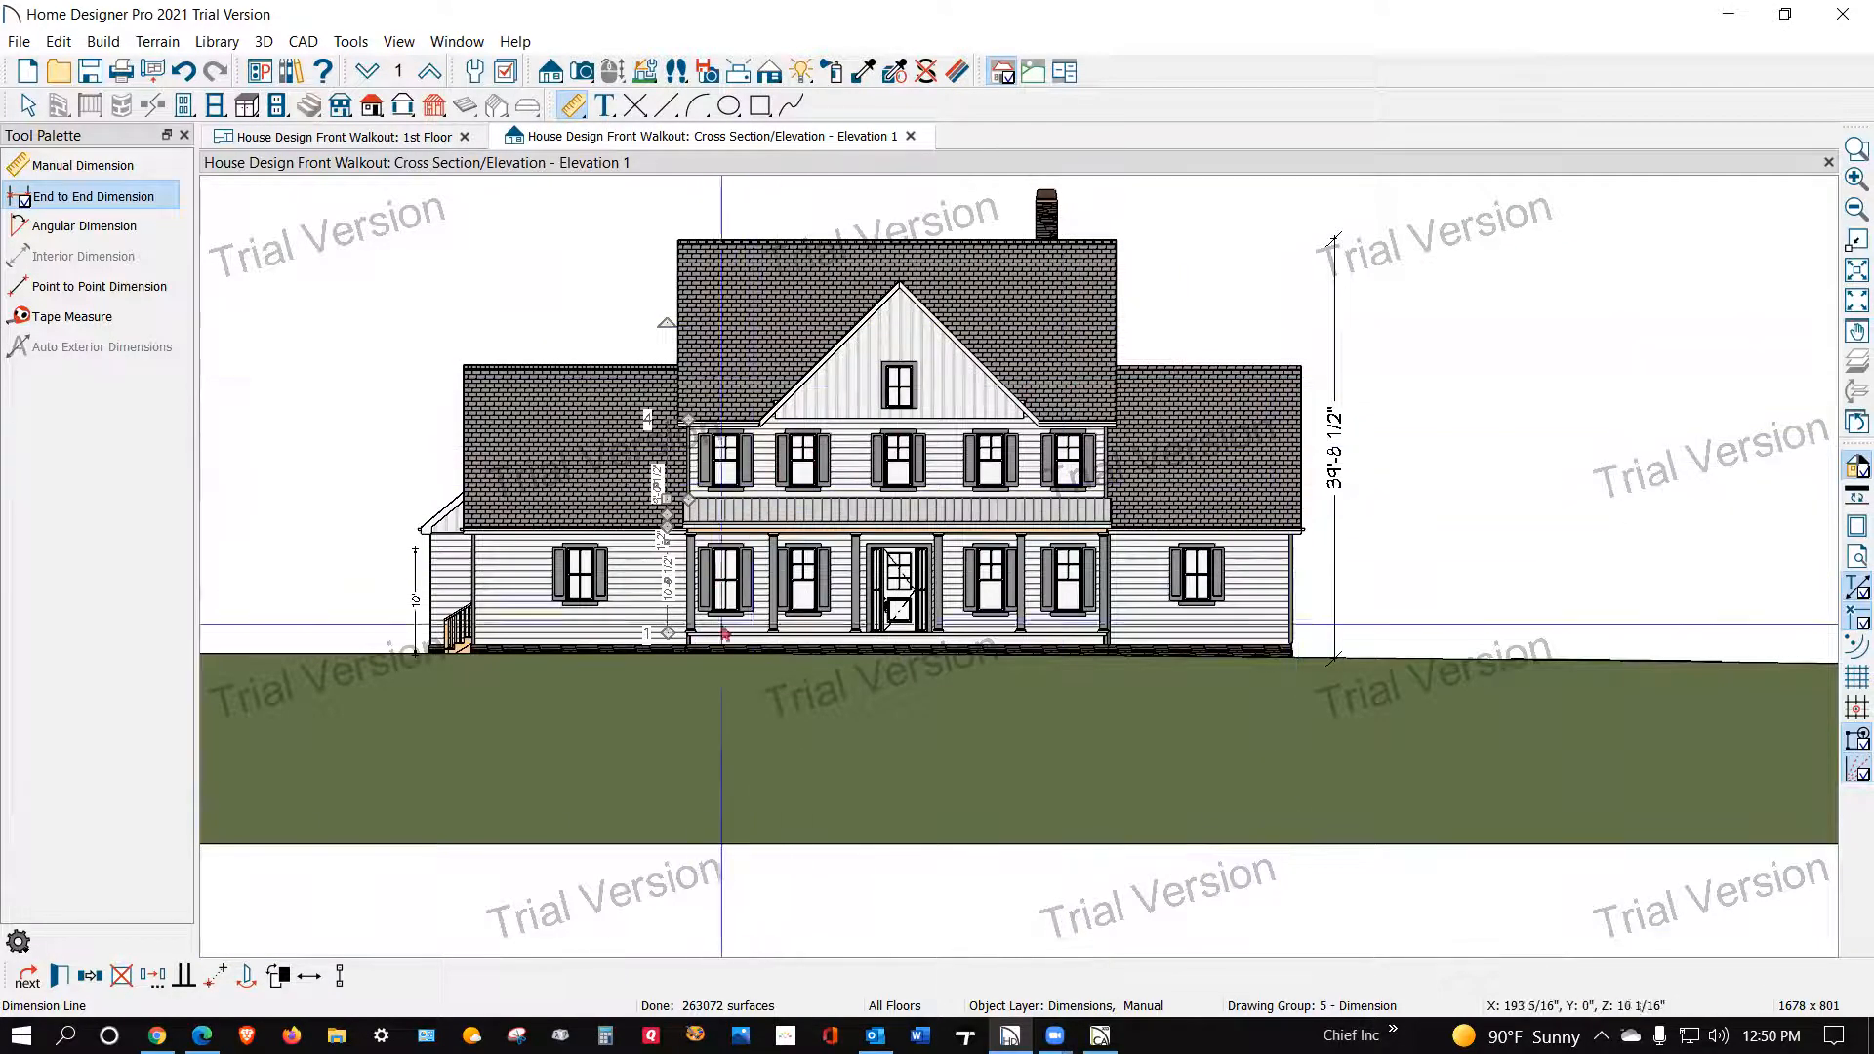
click(569, 334)
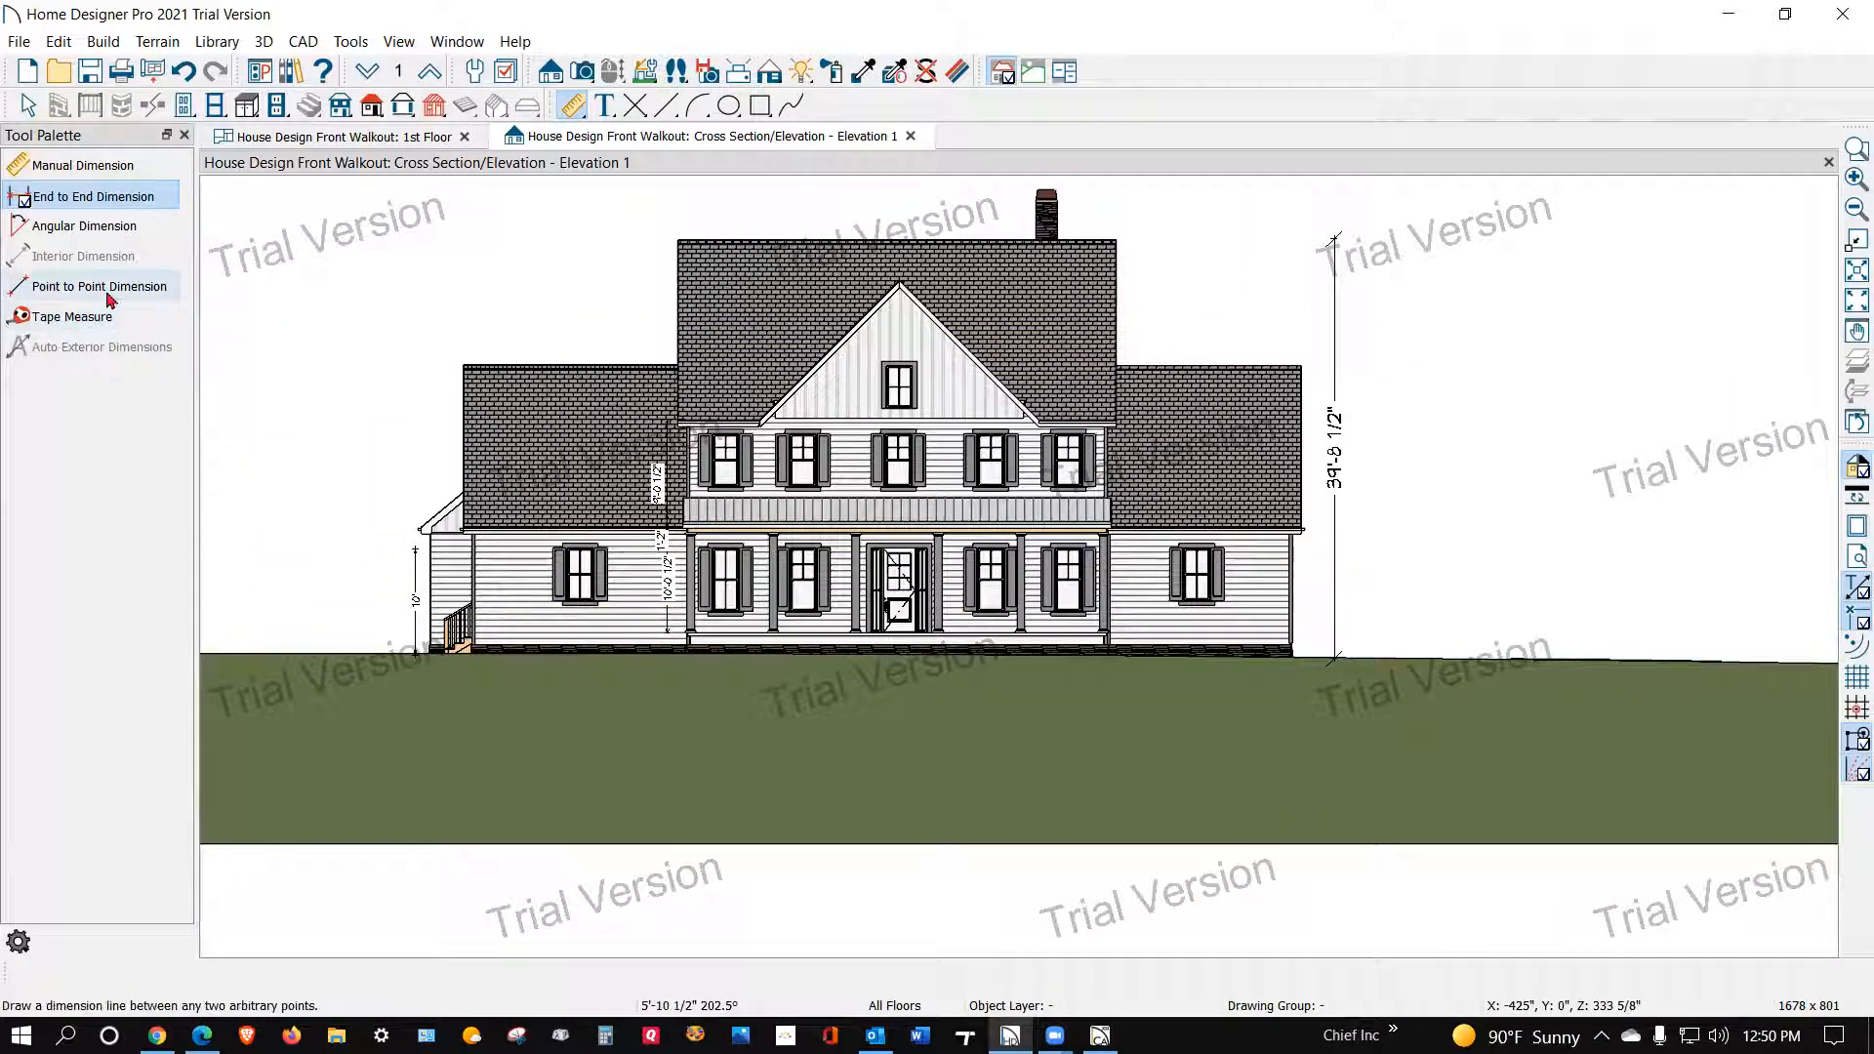
Step: Try to place an Angular Dimension between the two sloping roof edges near the peak of the front gable
click(61, 296)
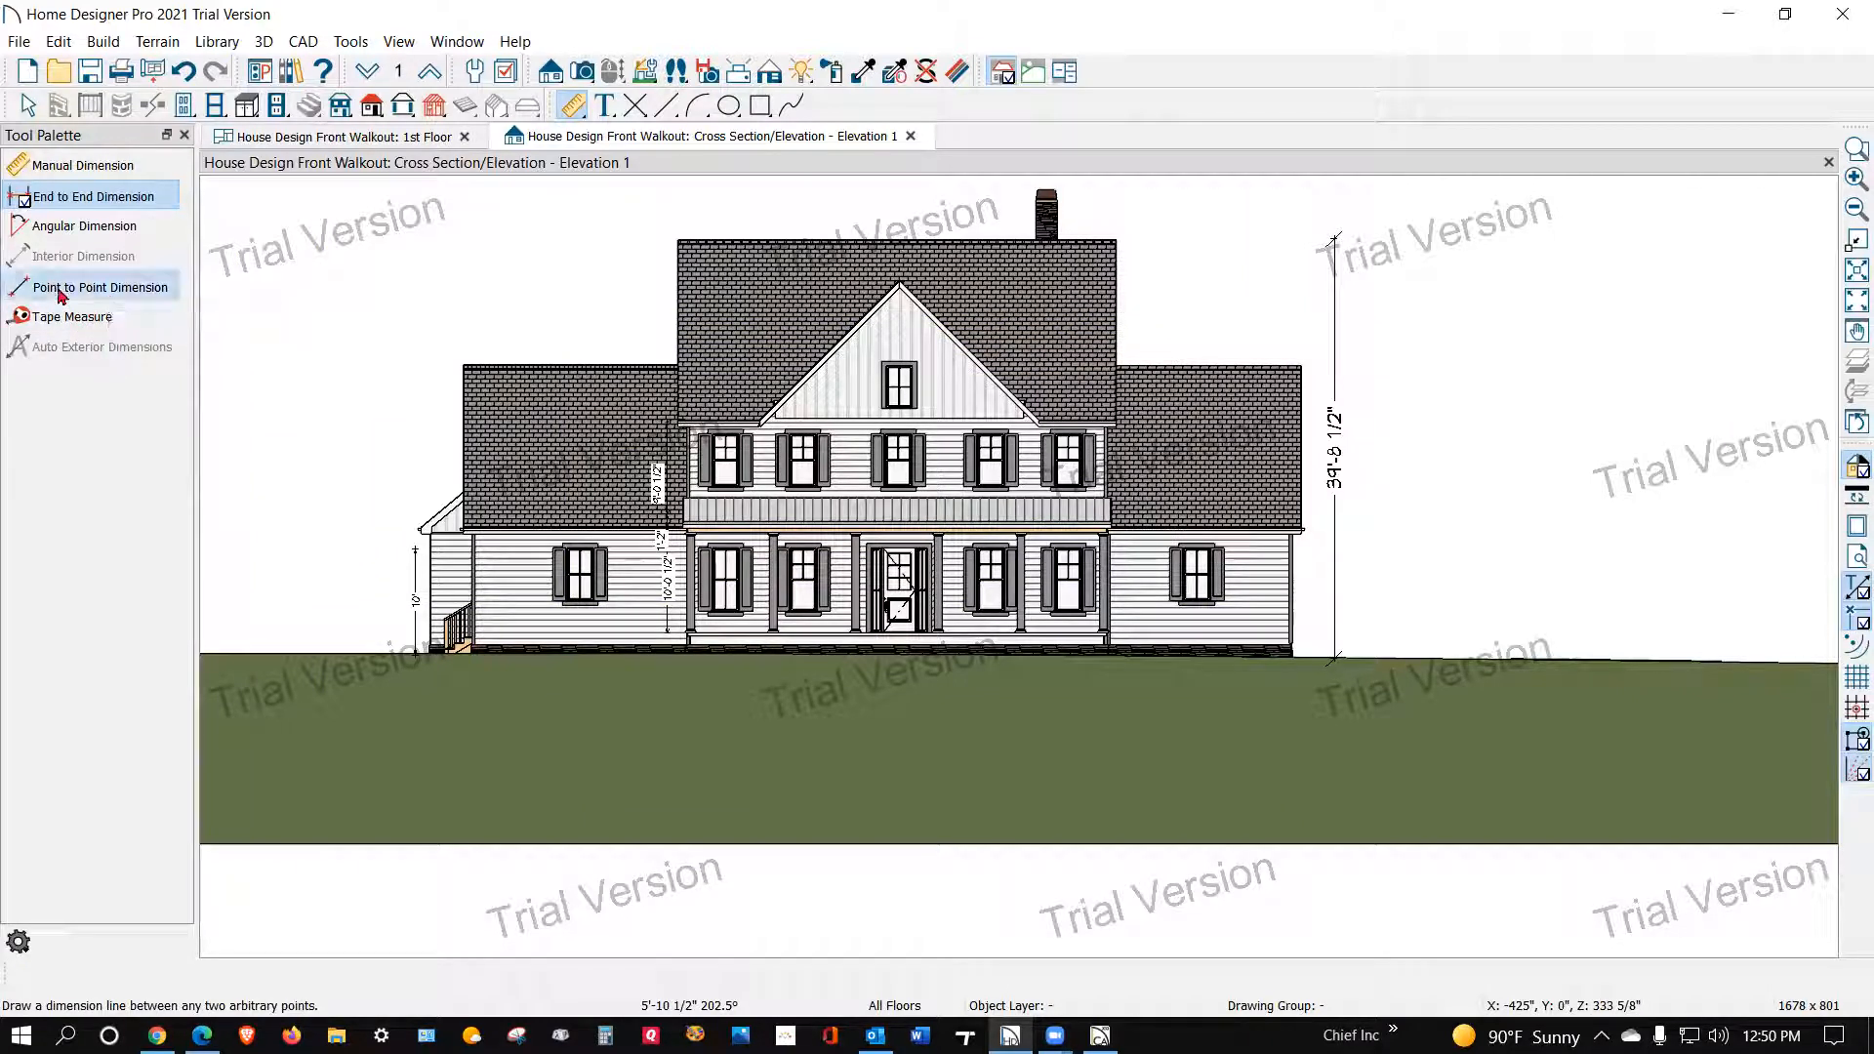
click(66, 201)
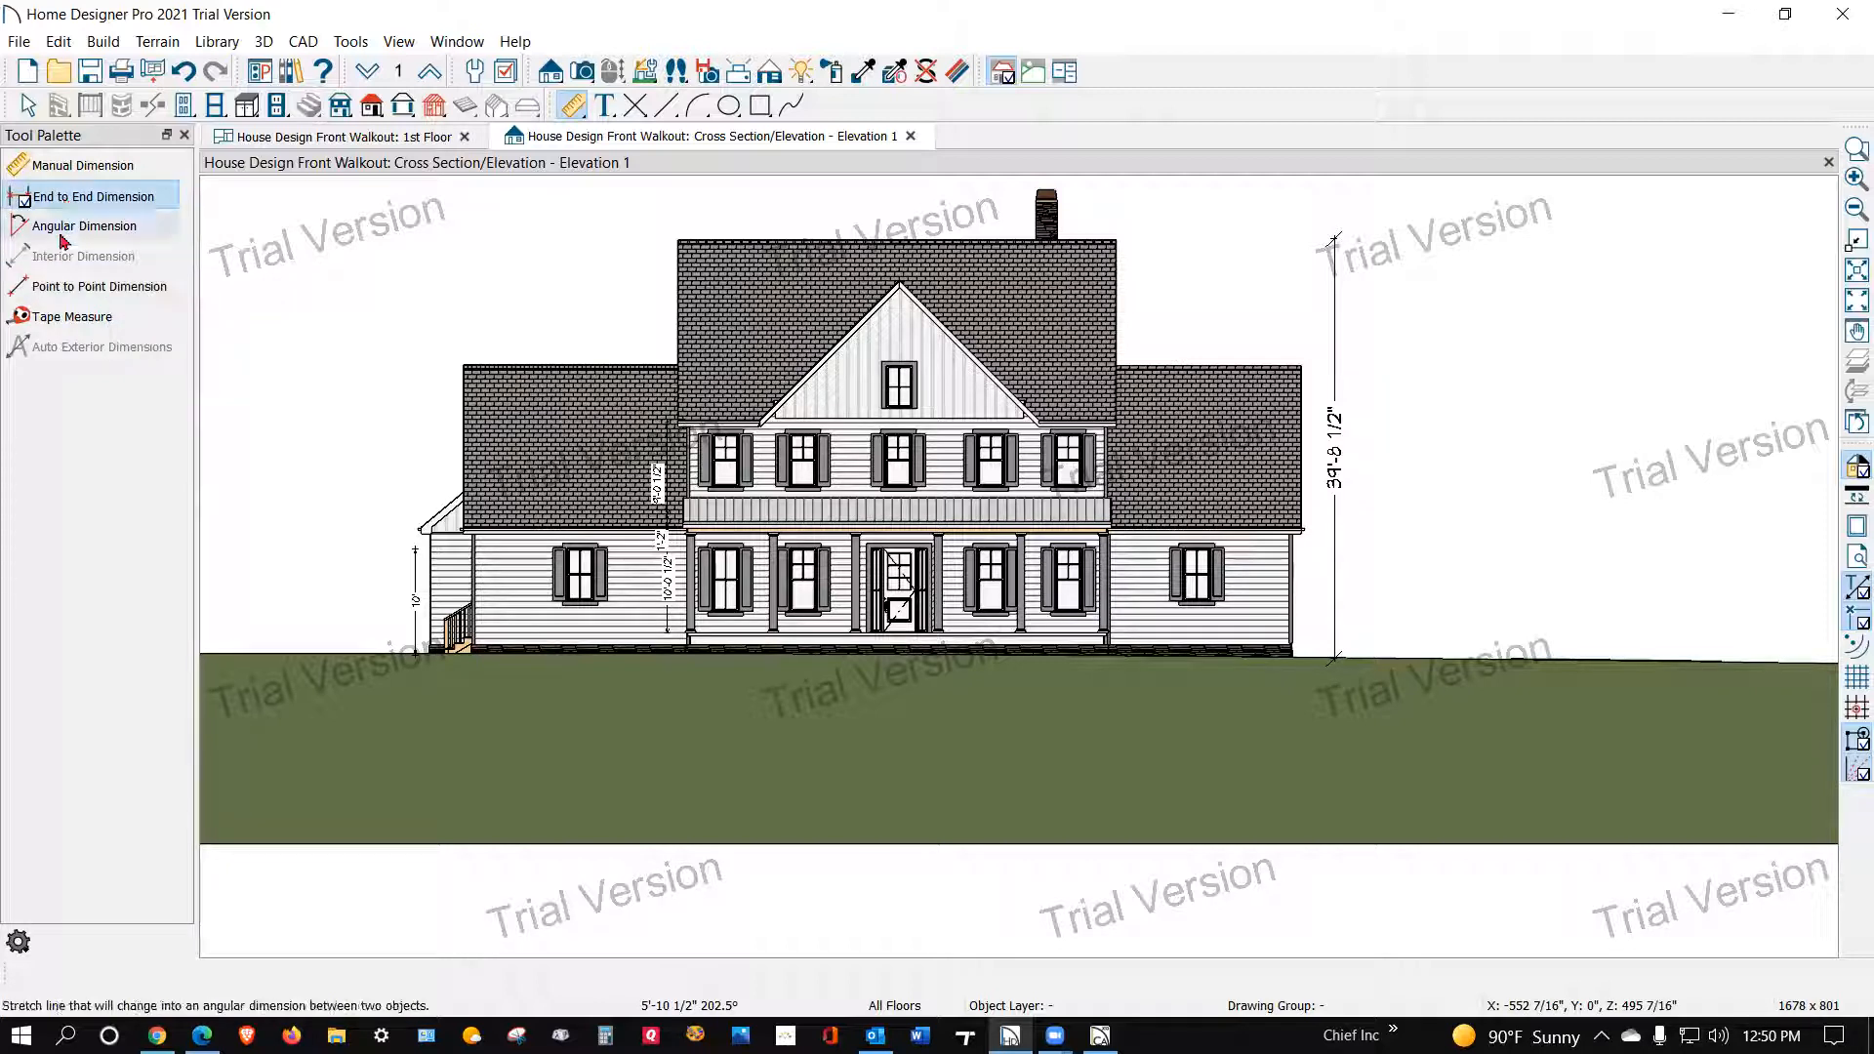
click(83, 226)
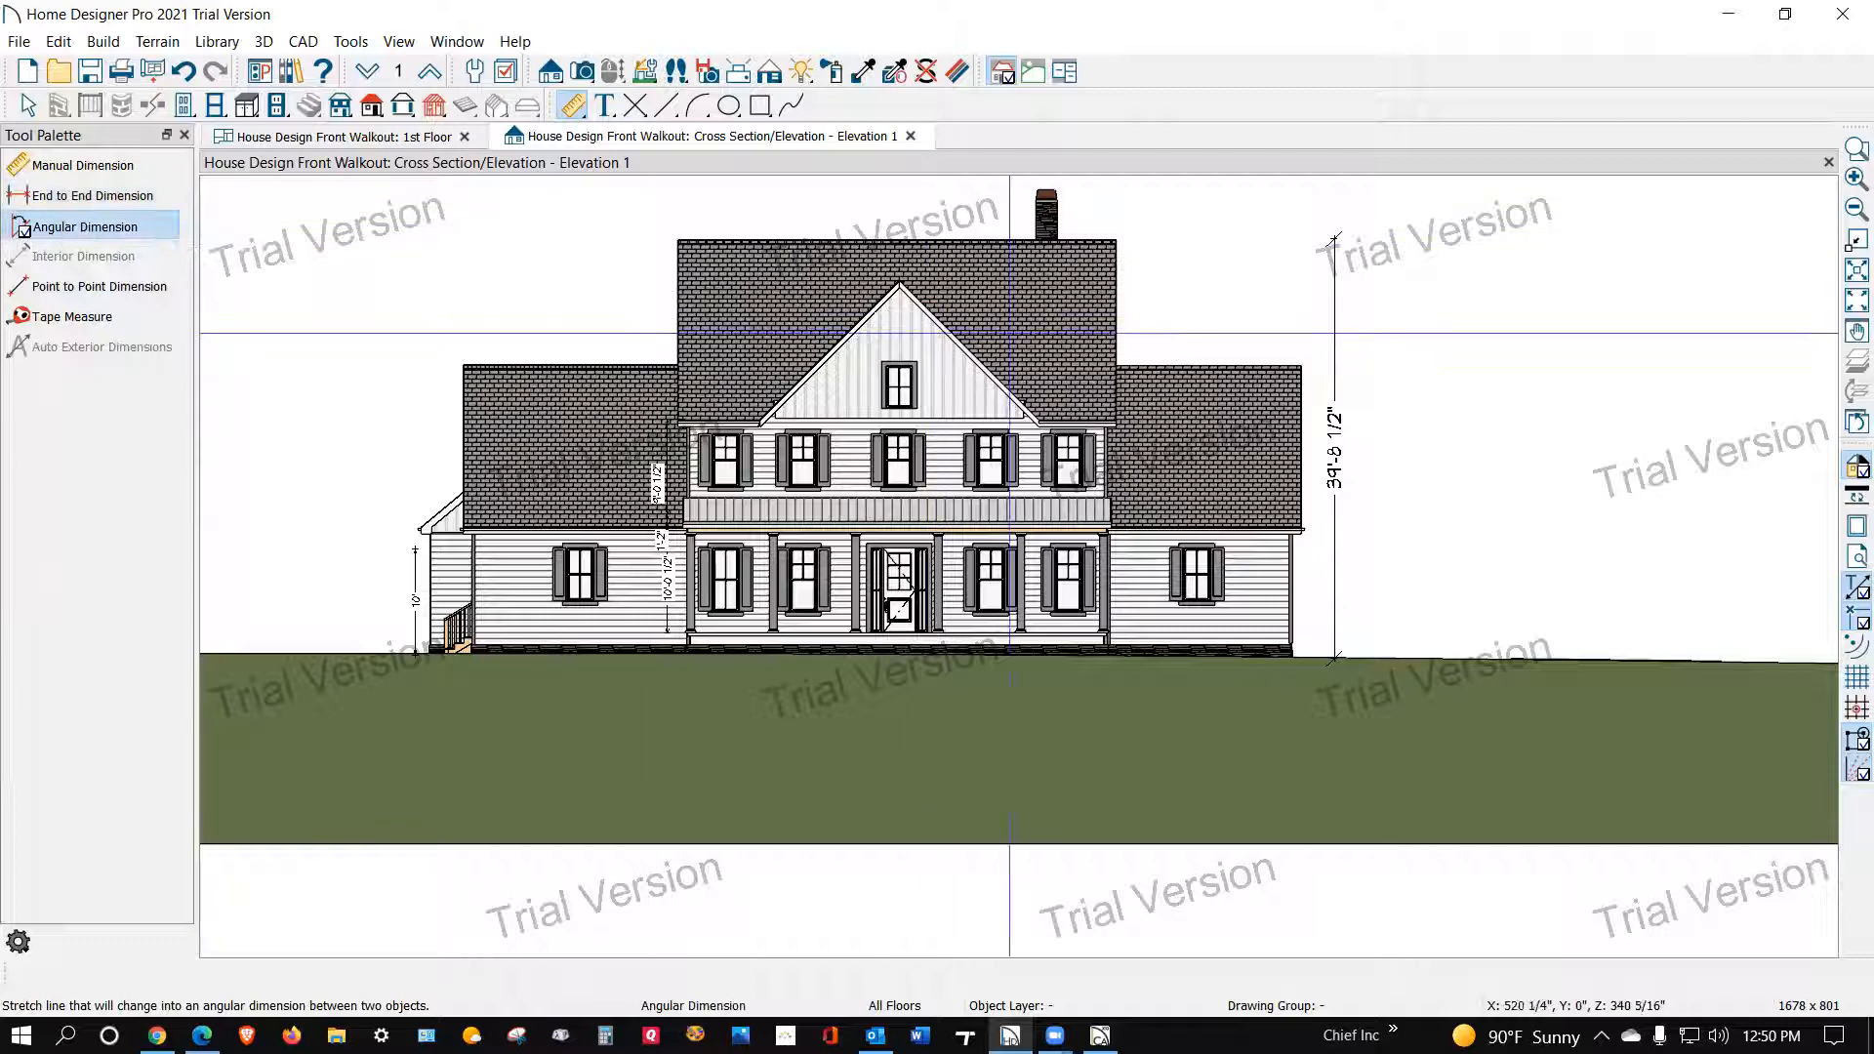
scroll(800, 303, up, 3)
scroll(800, 303, up, 1)
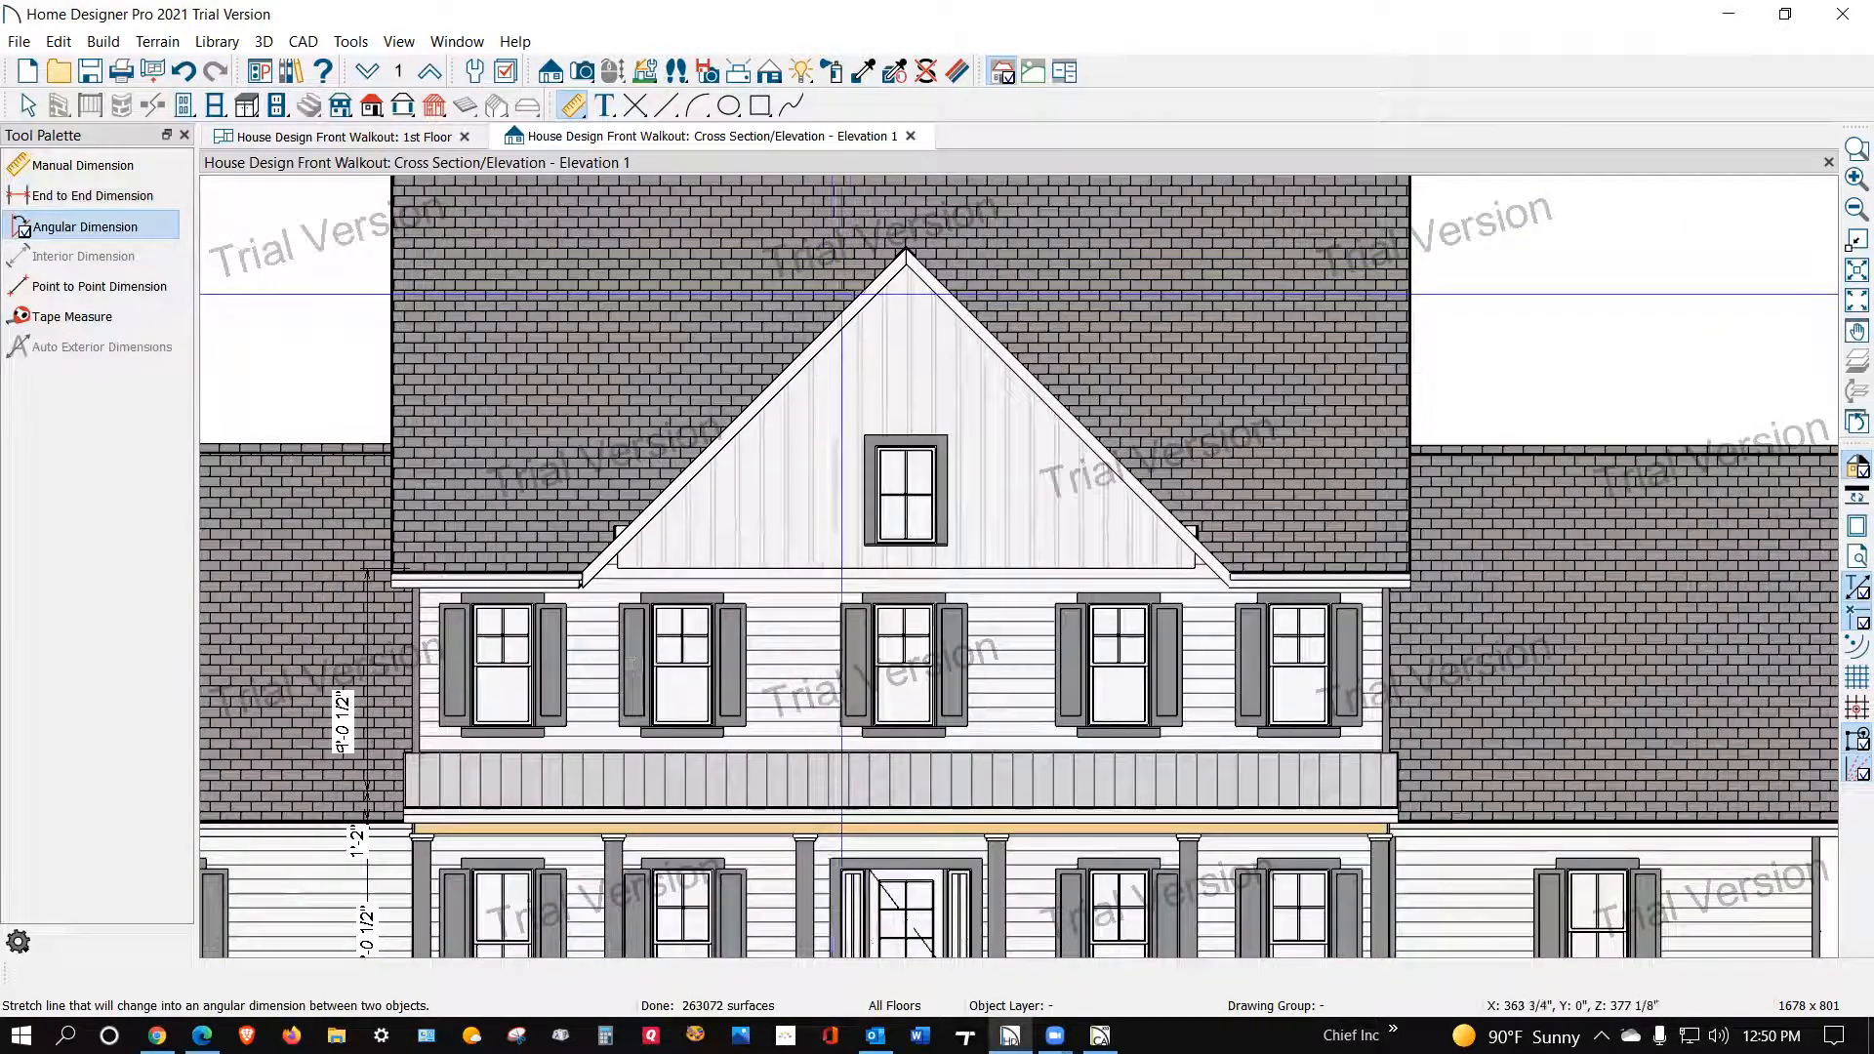
drag(864, 295, 990, 303)
drag(850, 308, 977, 322)
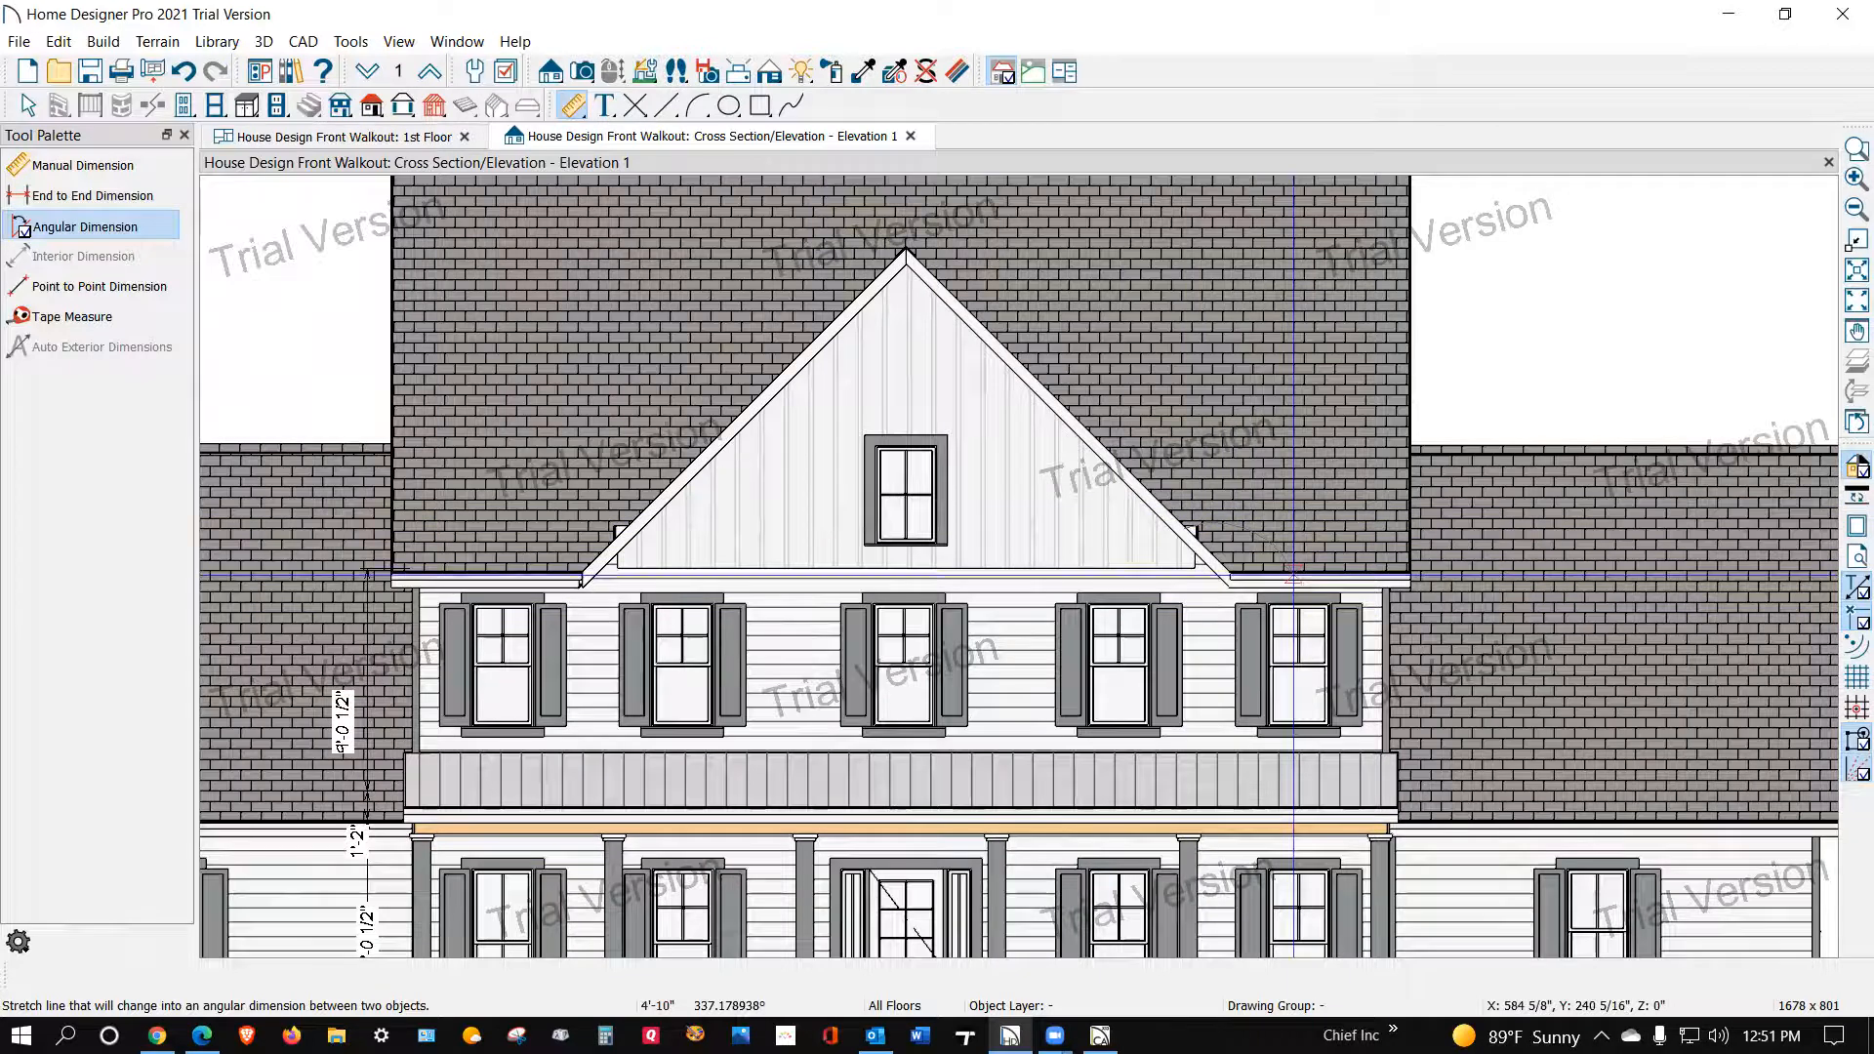
scroll(815, 321, down, 2)
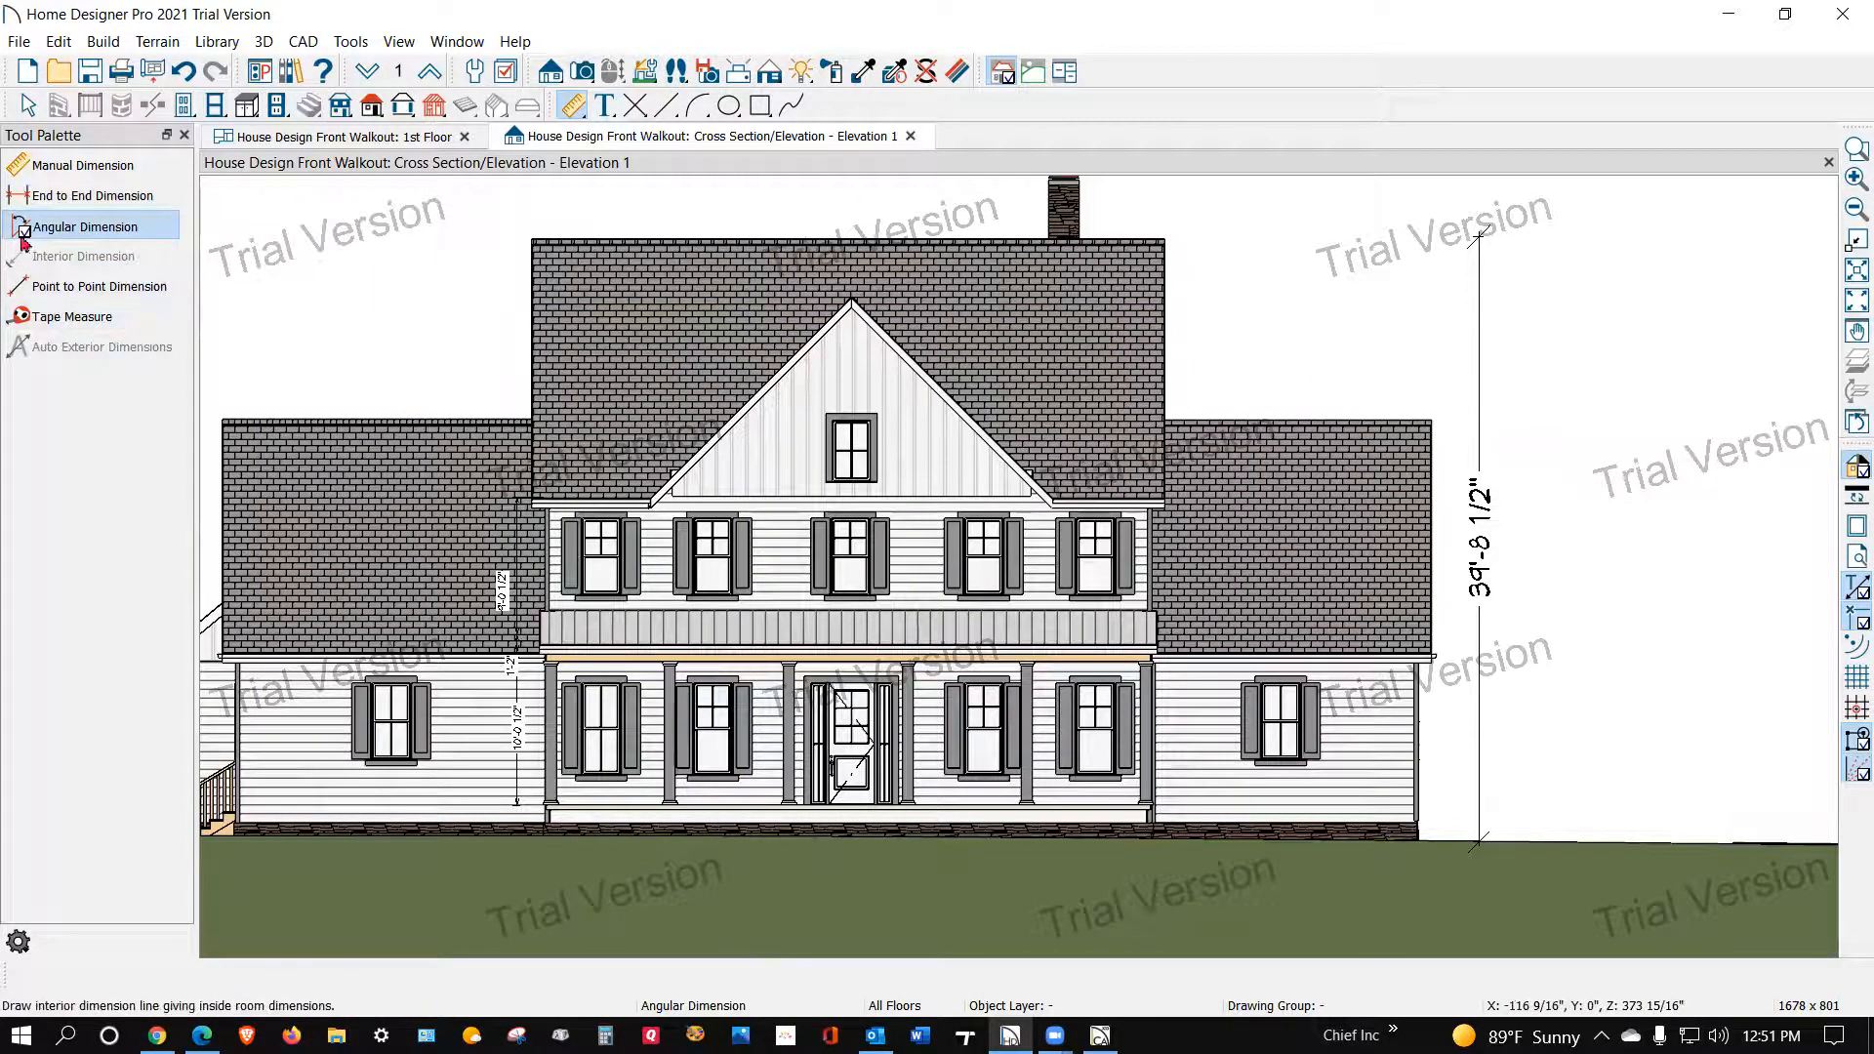
Step: Draw a horizontal End to End Dimension of about 41'-6" across the main roof and move it above the ridge
click(44, 195)
drag(533, 273, 1165, 284)
scroll(1116, 342, down, 3)
scroll(980, 189, up, 3)
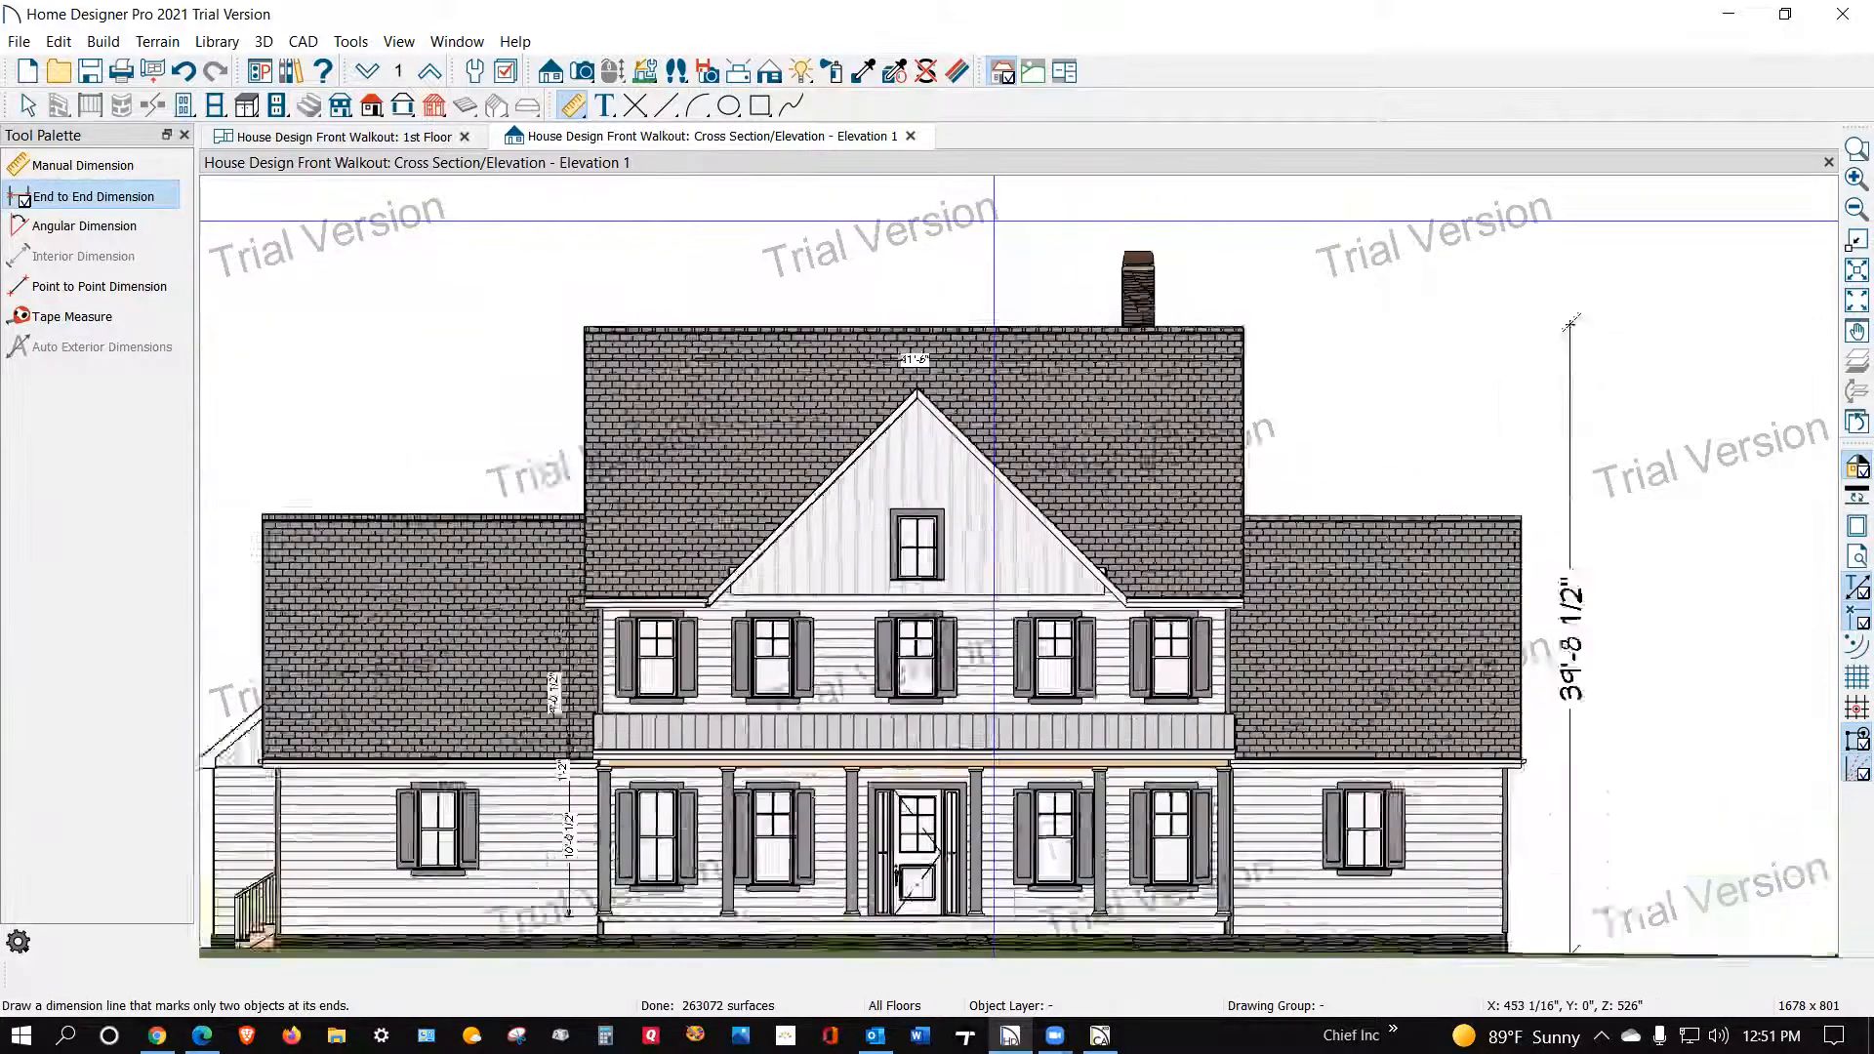
scroll(994, 221, up, 1)
click(1050, 374)
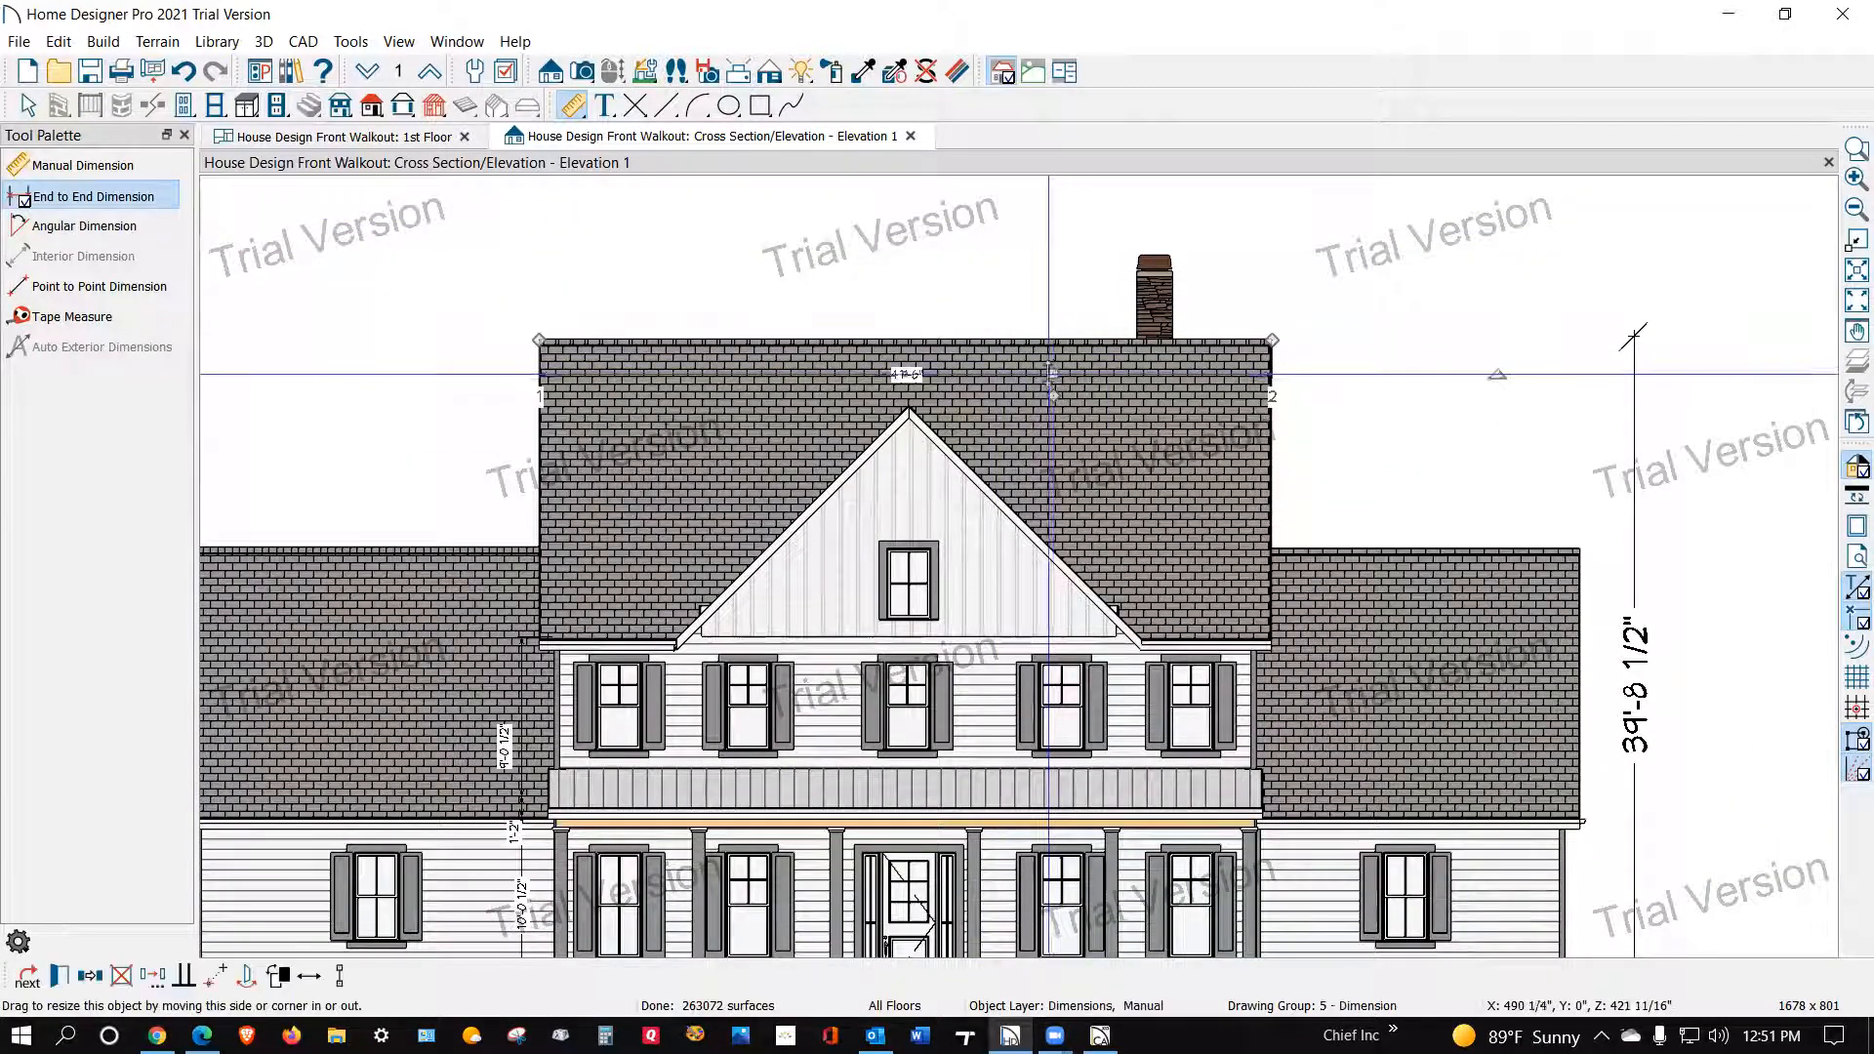
drag(1049, 373, 1078, 246)
click(1003, 303)
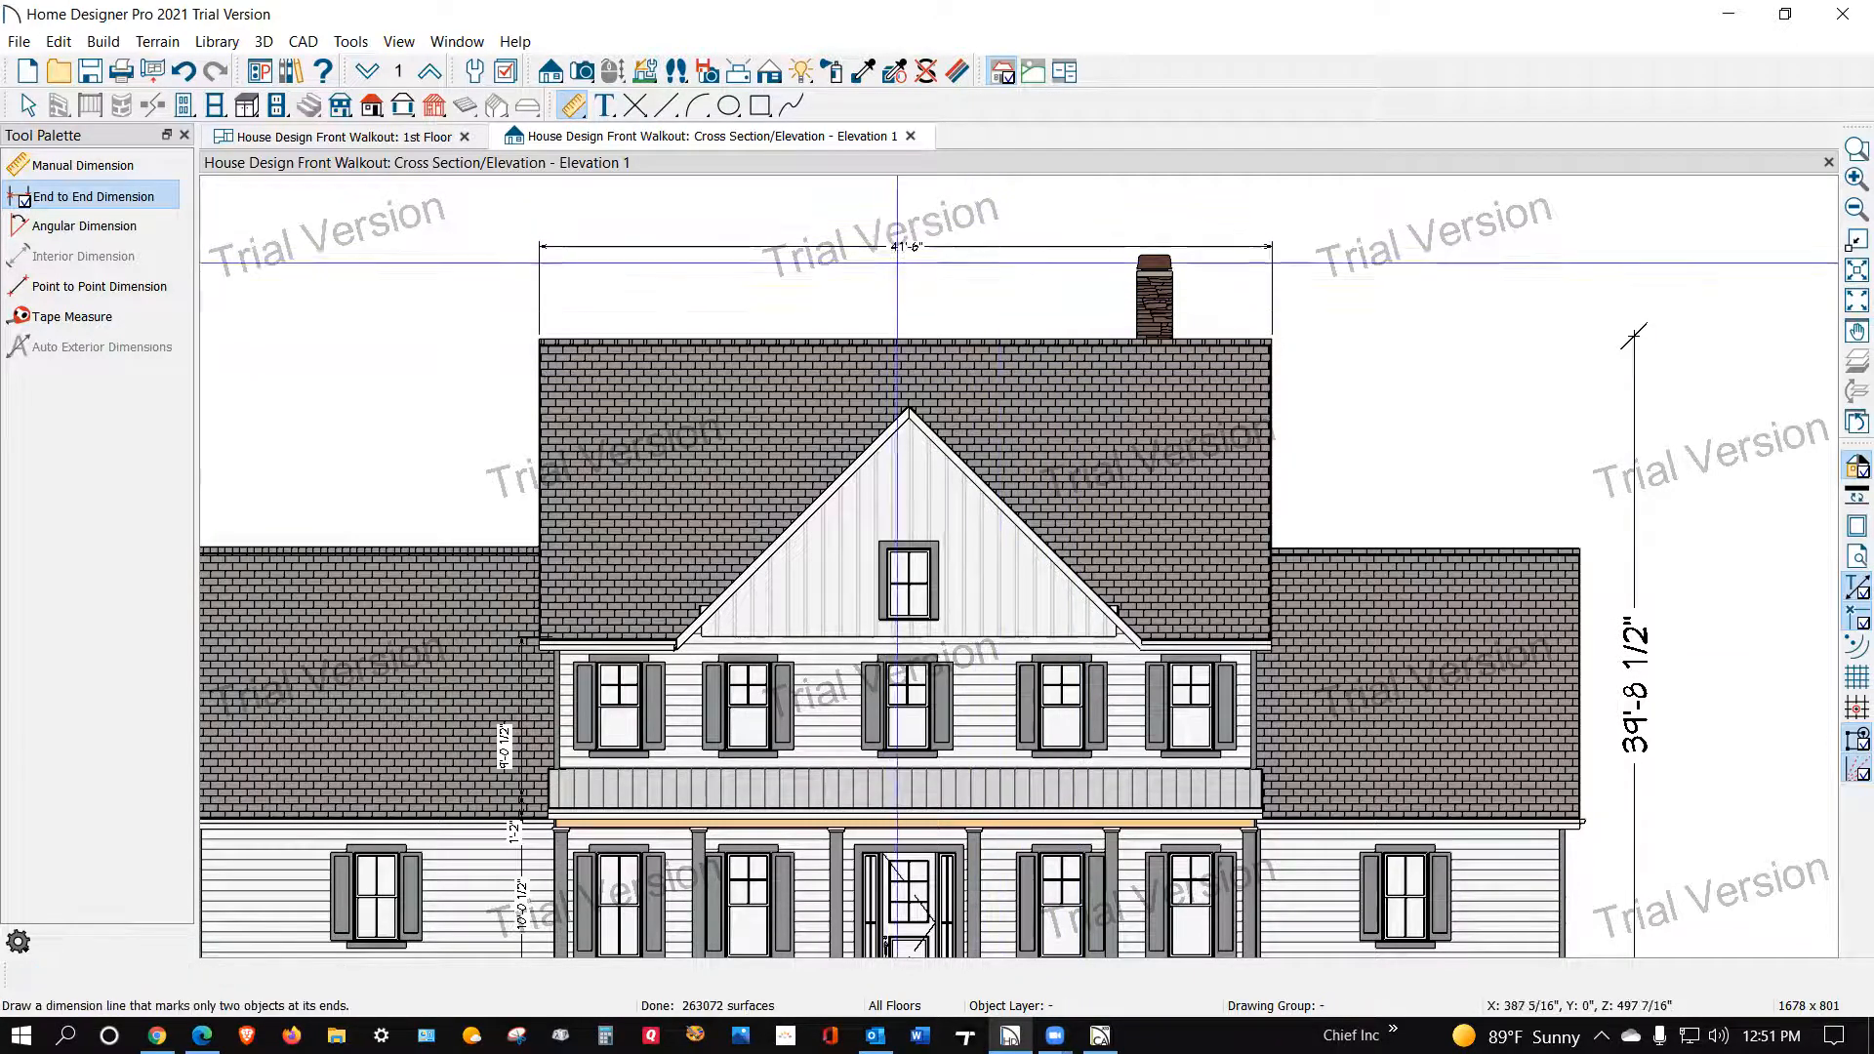
scroll(897, 262, up, 3)
scroll(571, 451, down, 2)
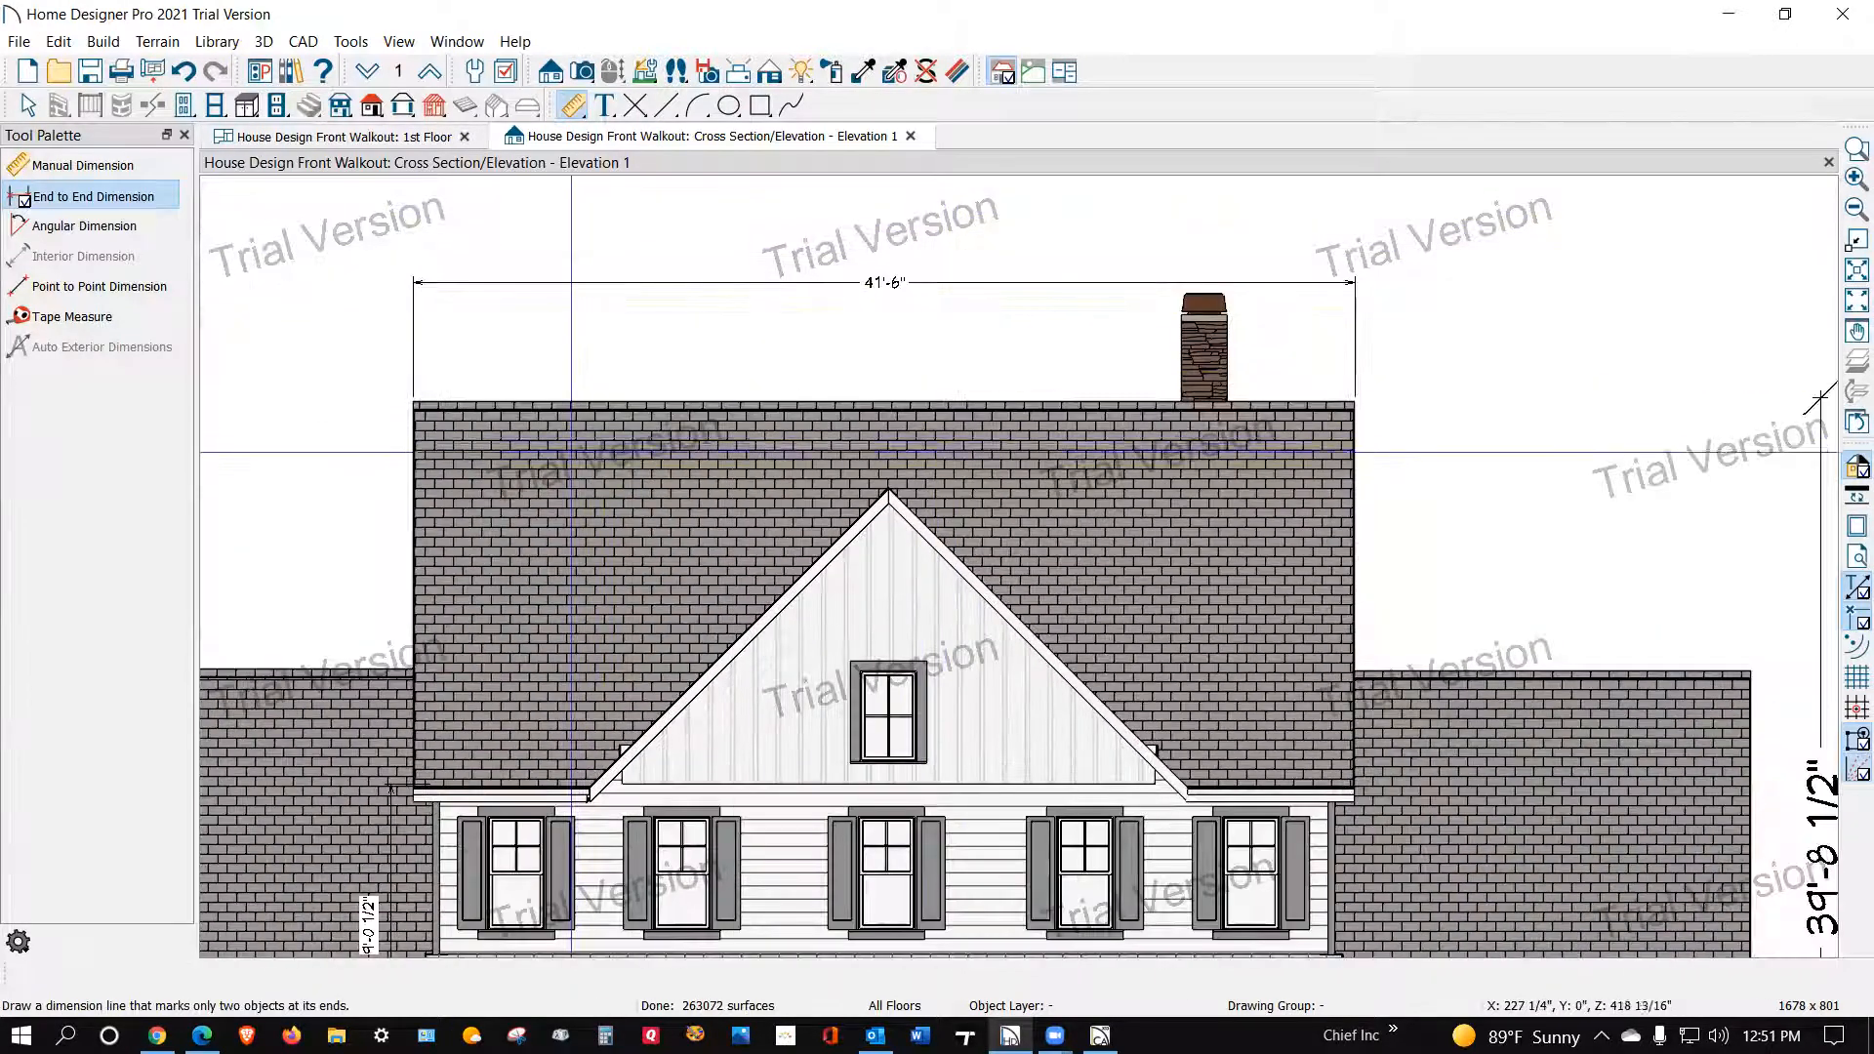
scroll(1062, 303, down, 2)
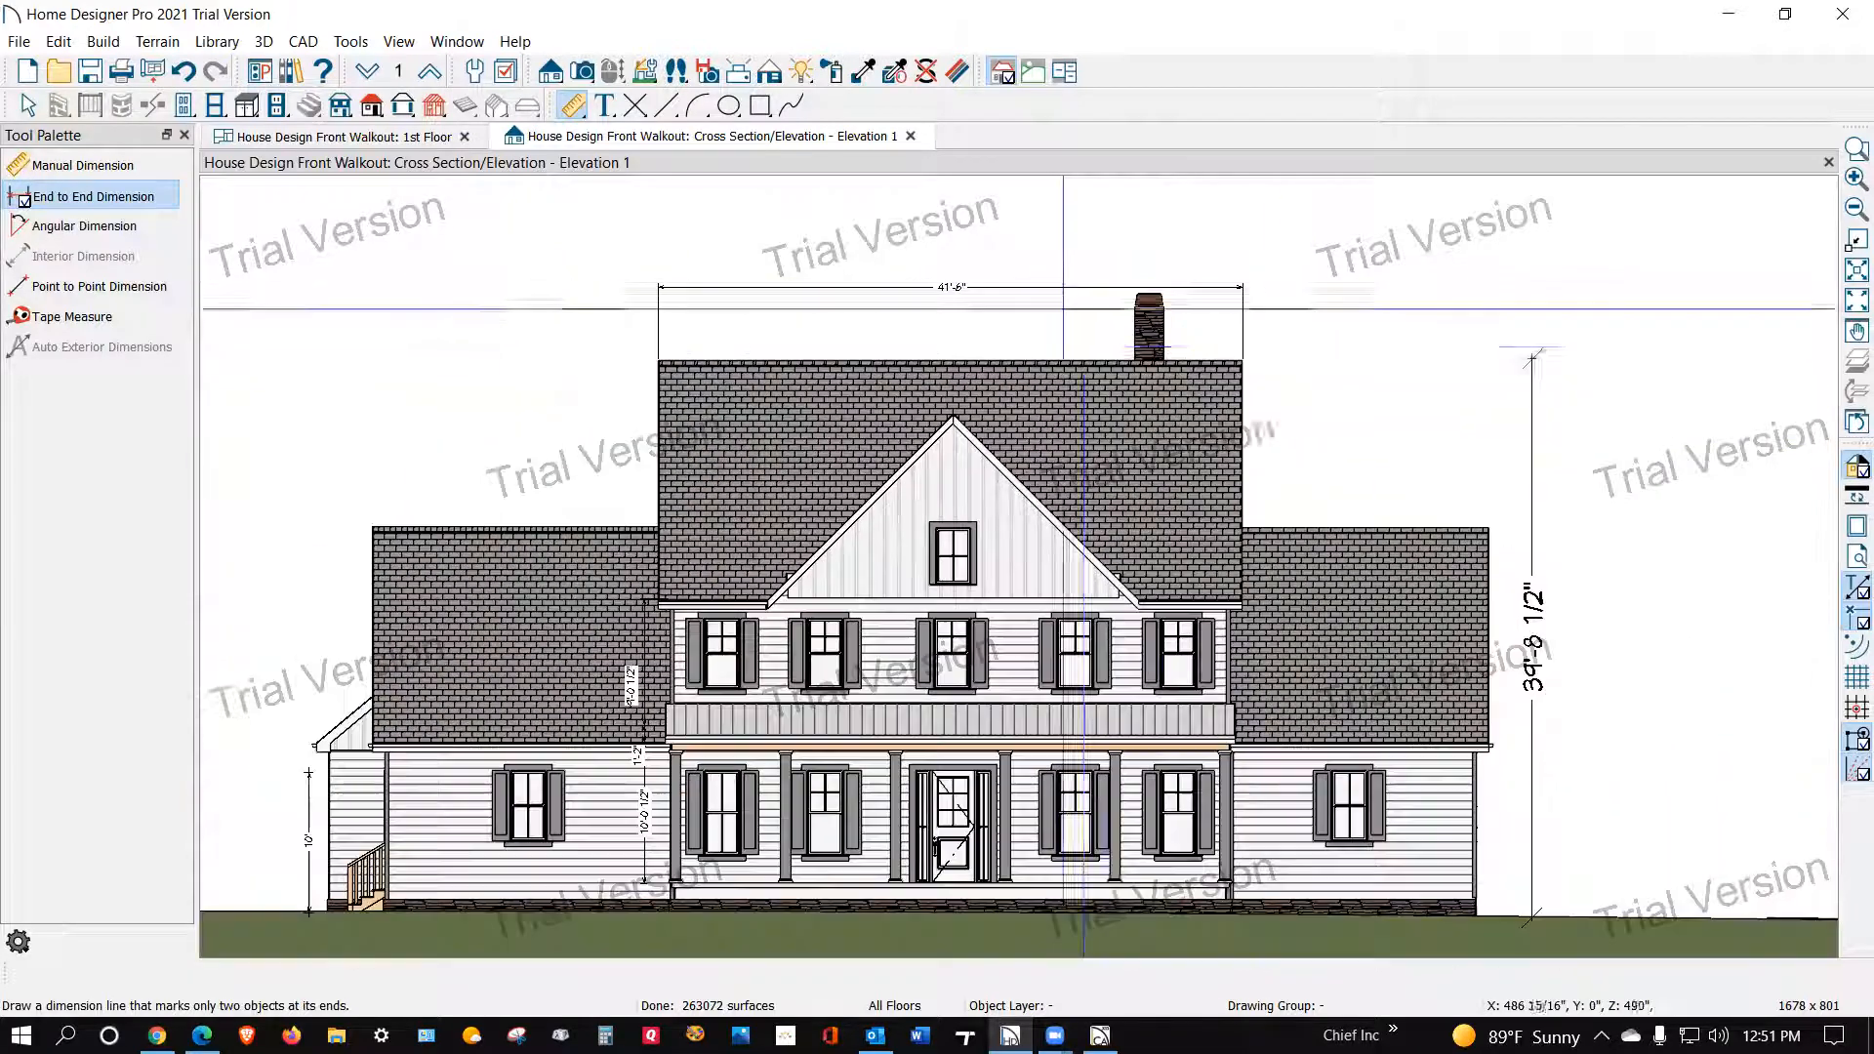
Step: Draw a horizontal Point to Point Dimension of about 17'-6" along the ridge of the house's right wing, from main roof edge to wing end
scroll(1459, 586, up, 2)
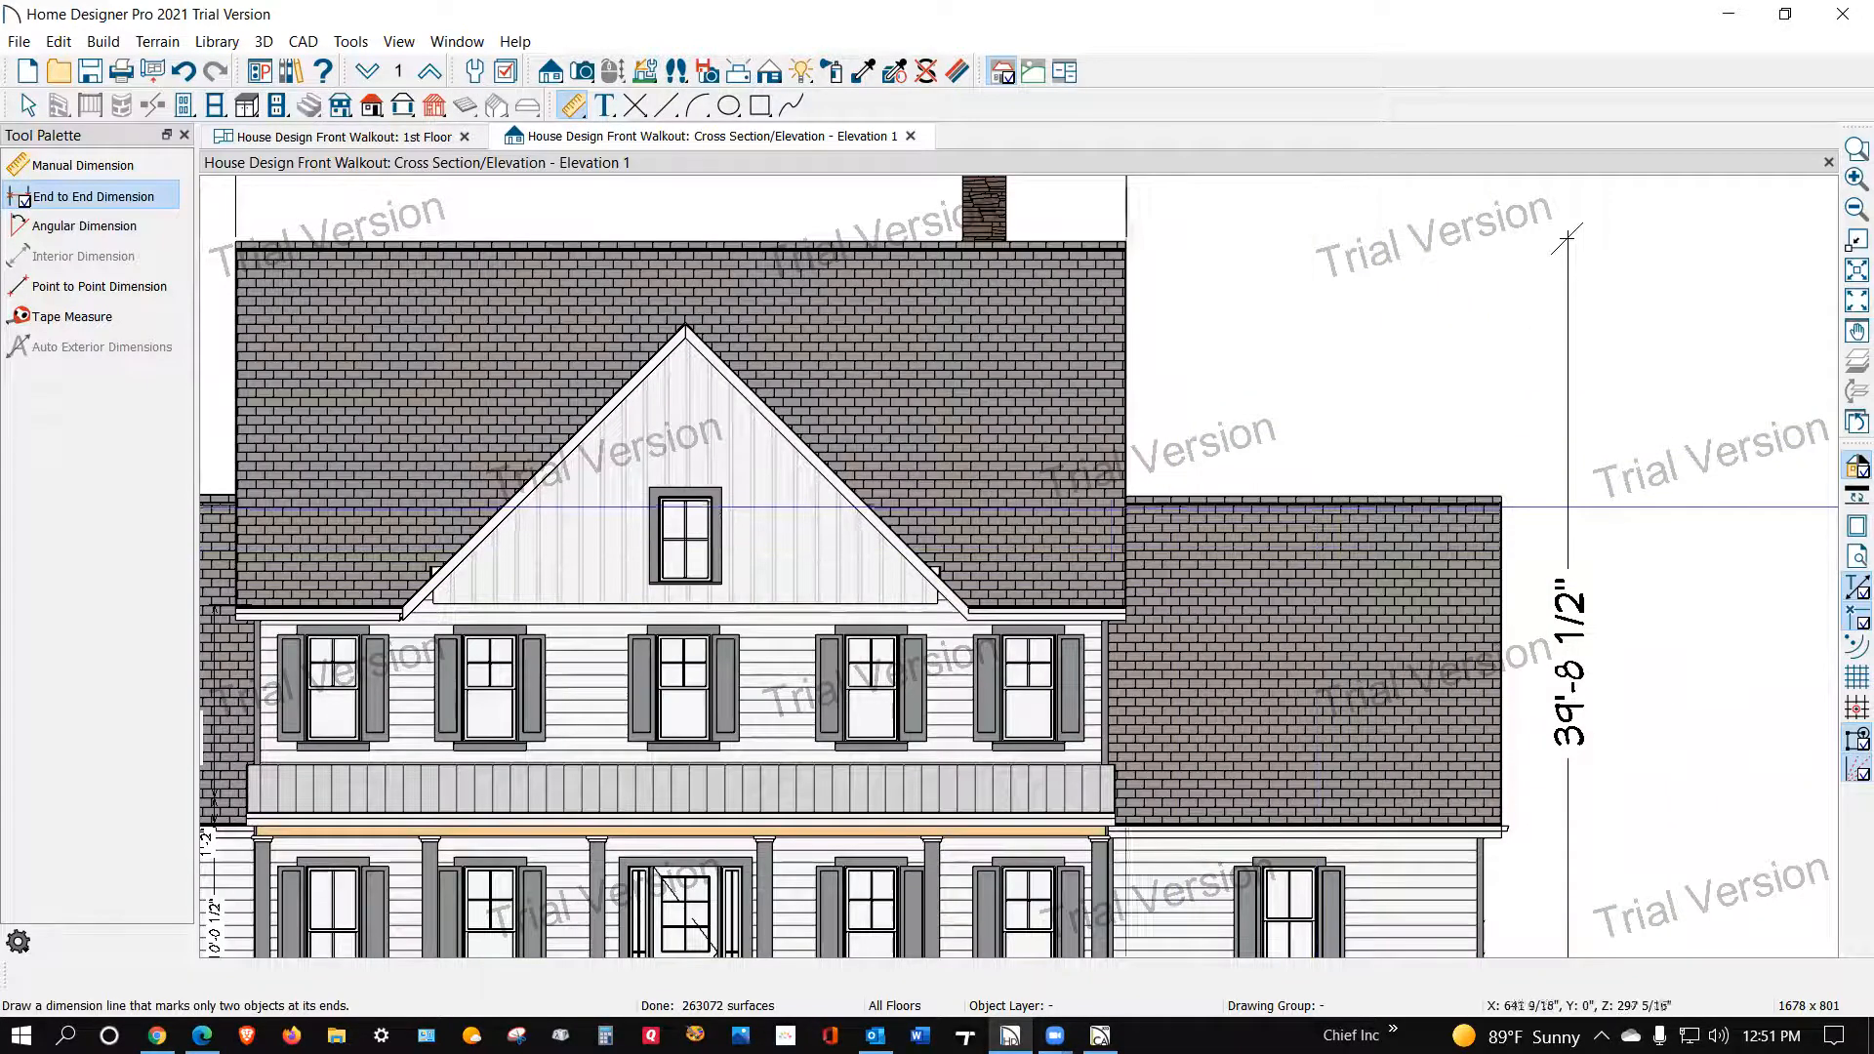
drag(1120, 498, 523, 532)
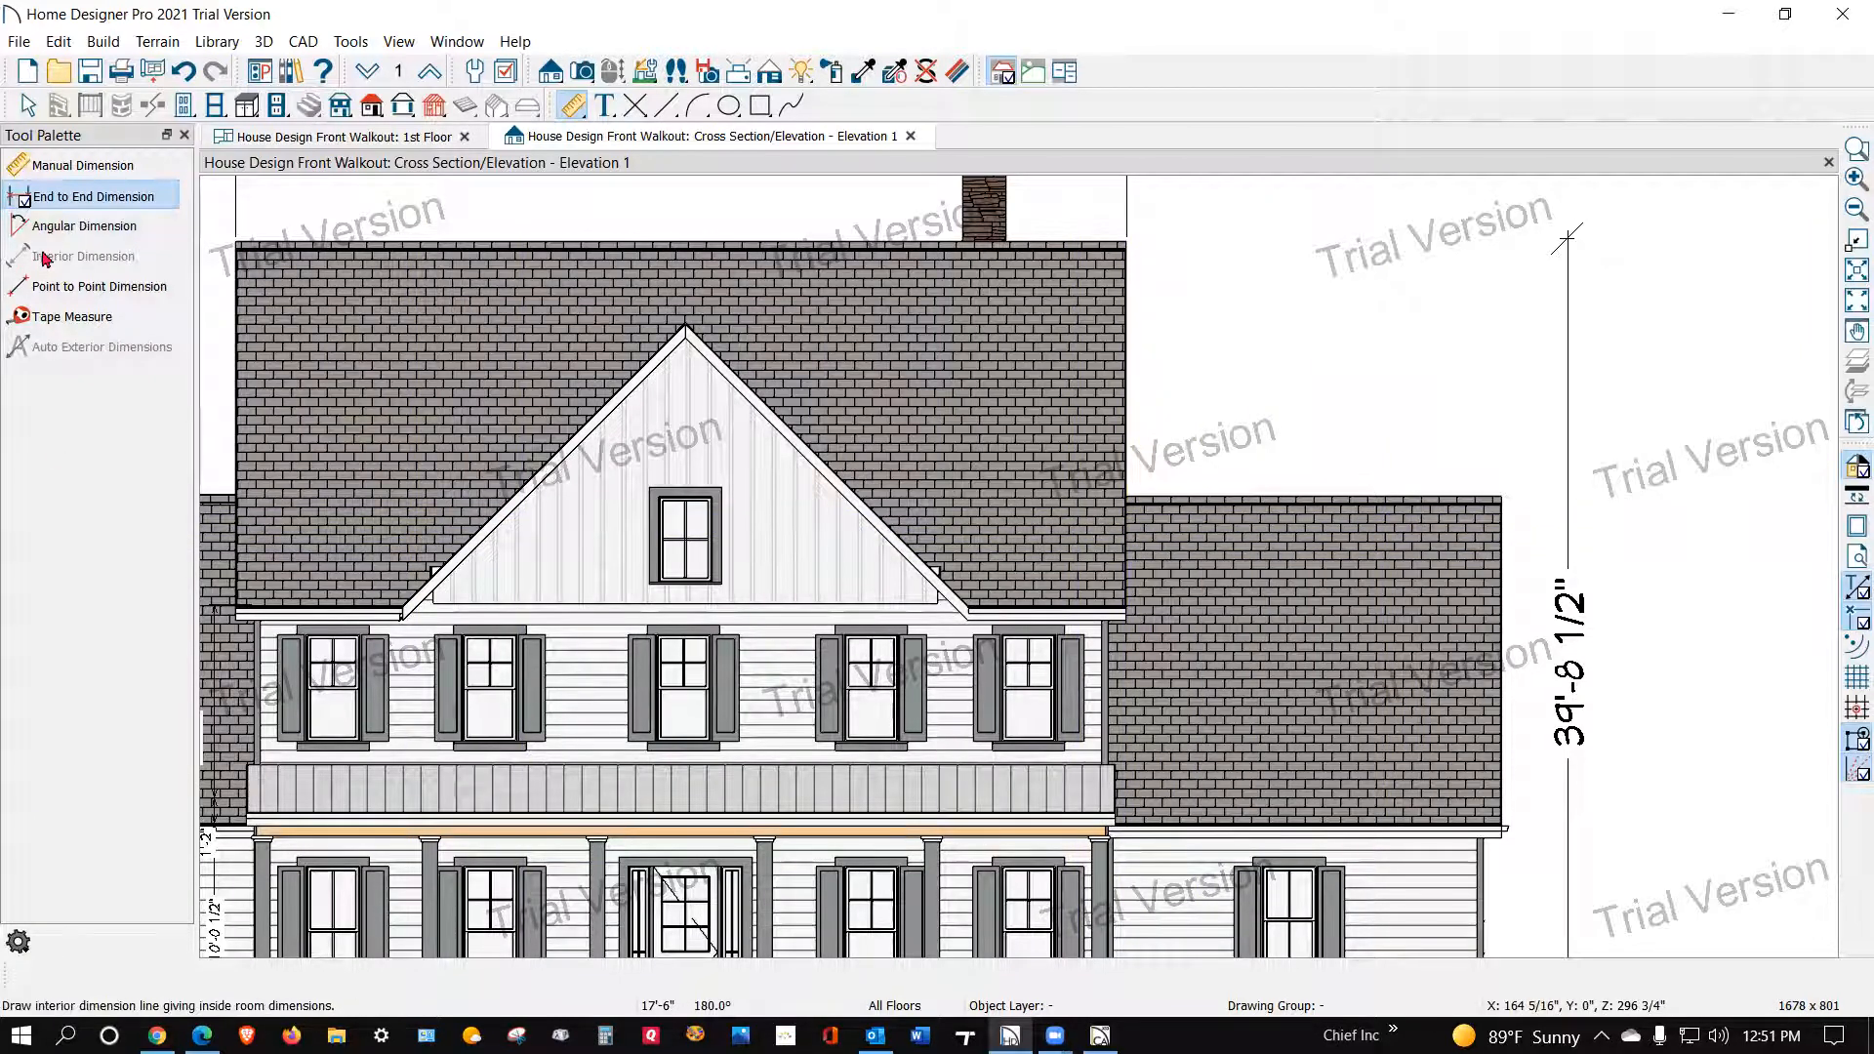
click(43, 287)
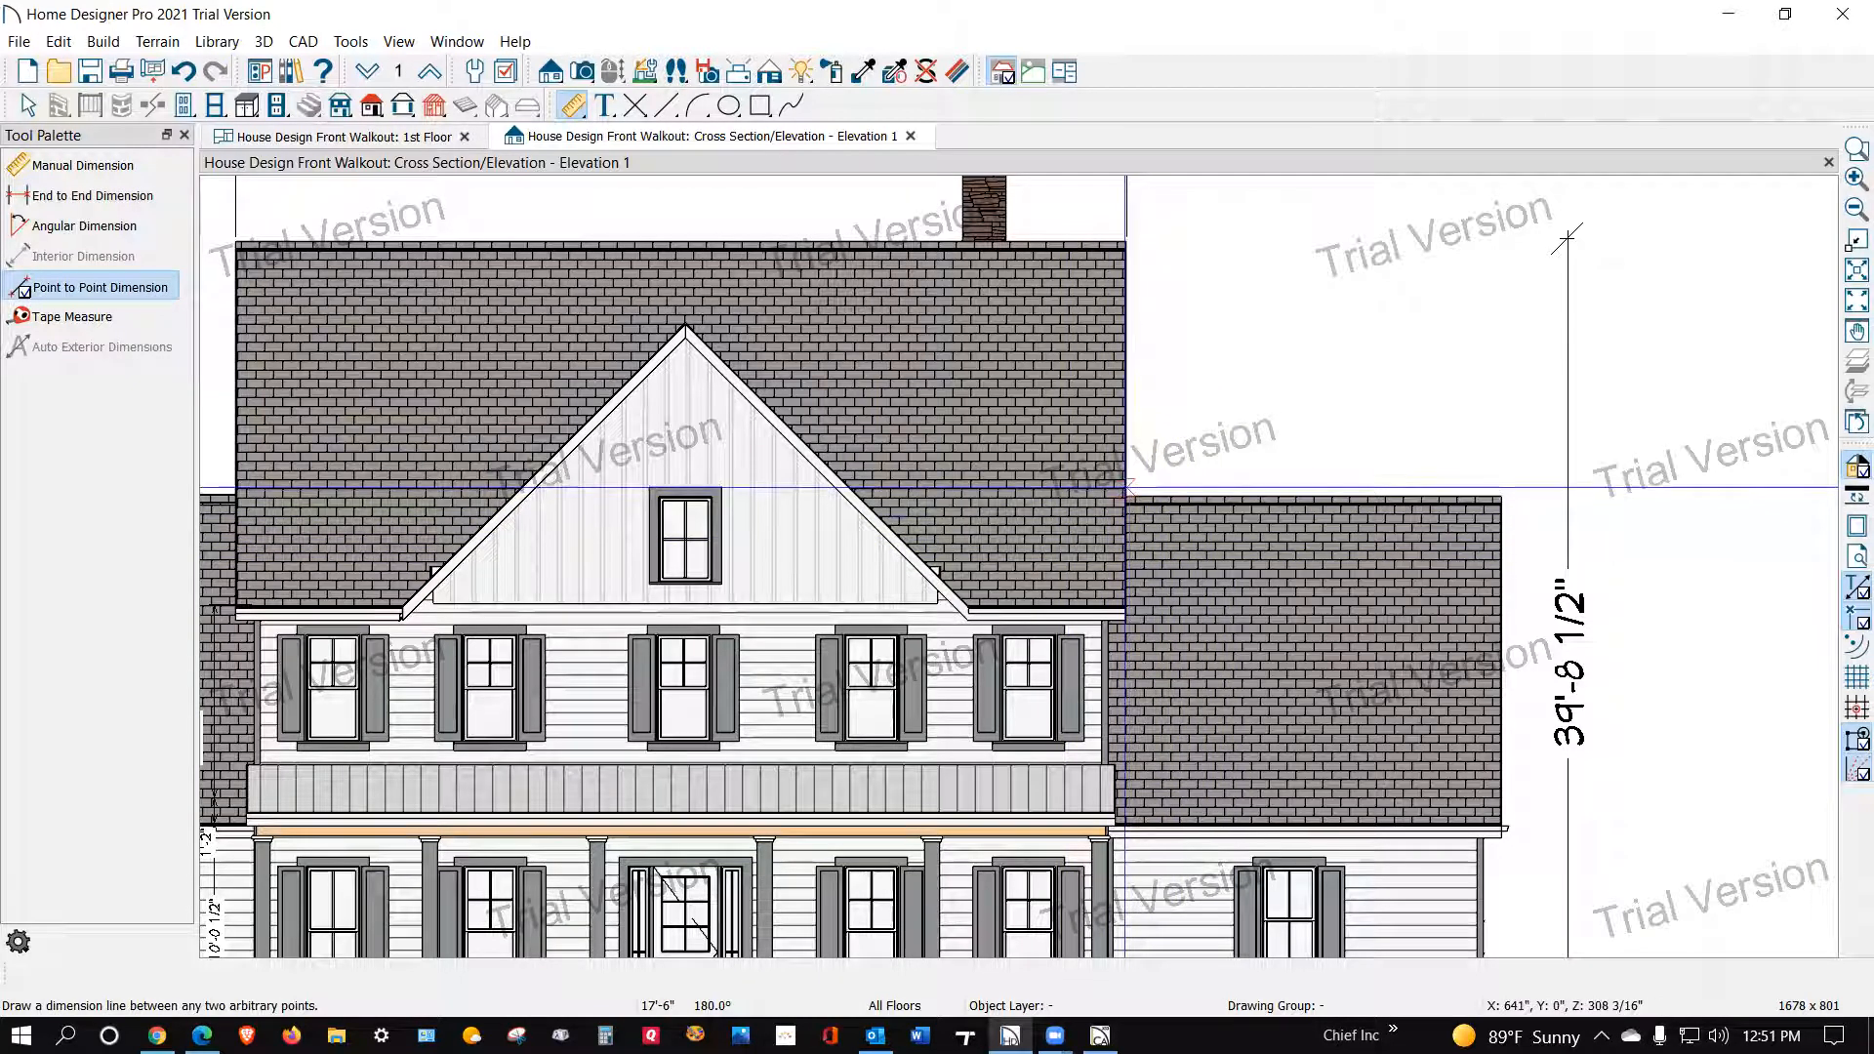
drag(1126, 487, 1500, 487)
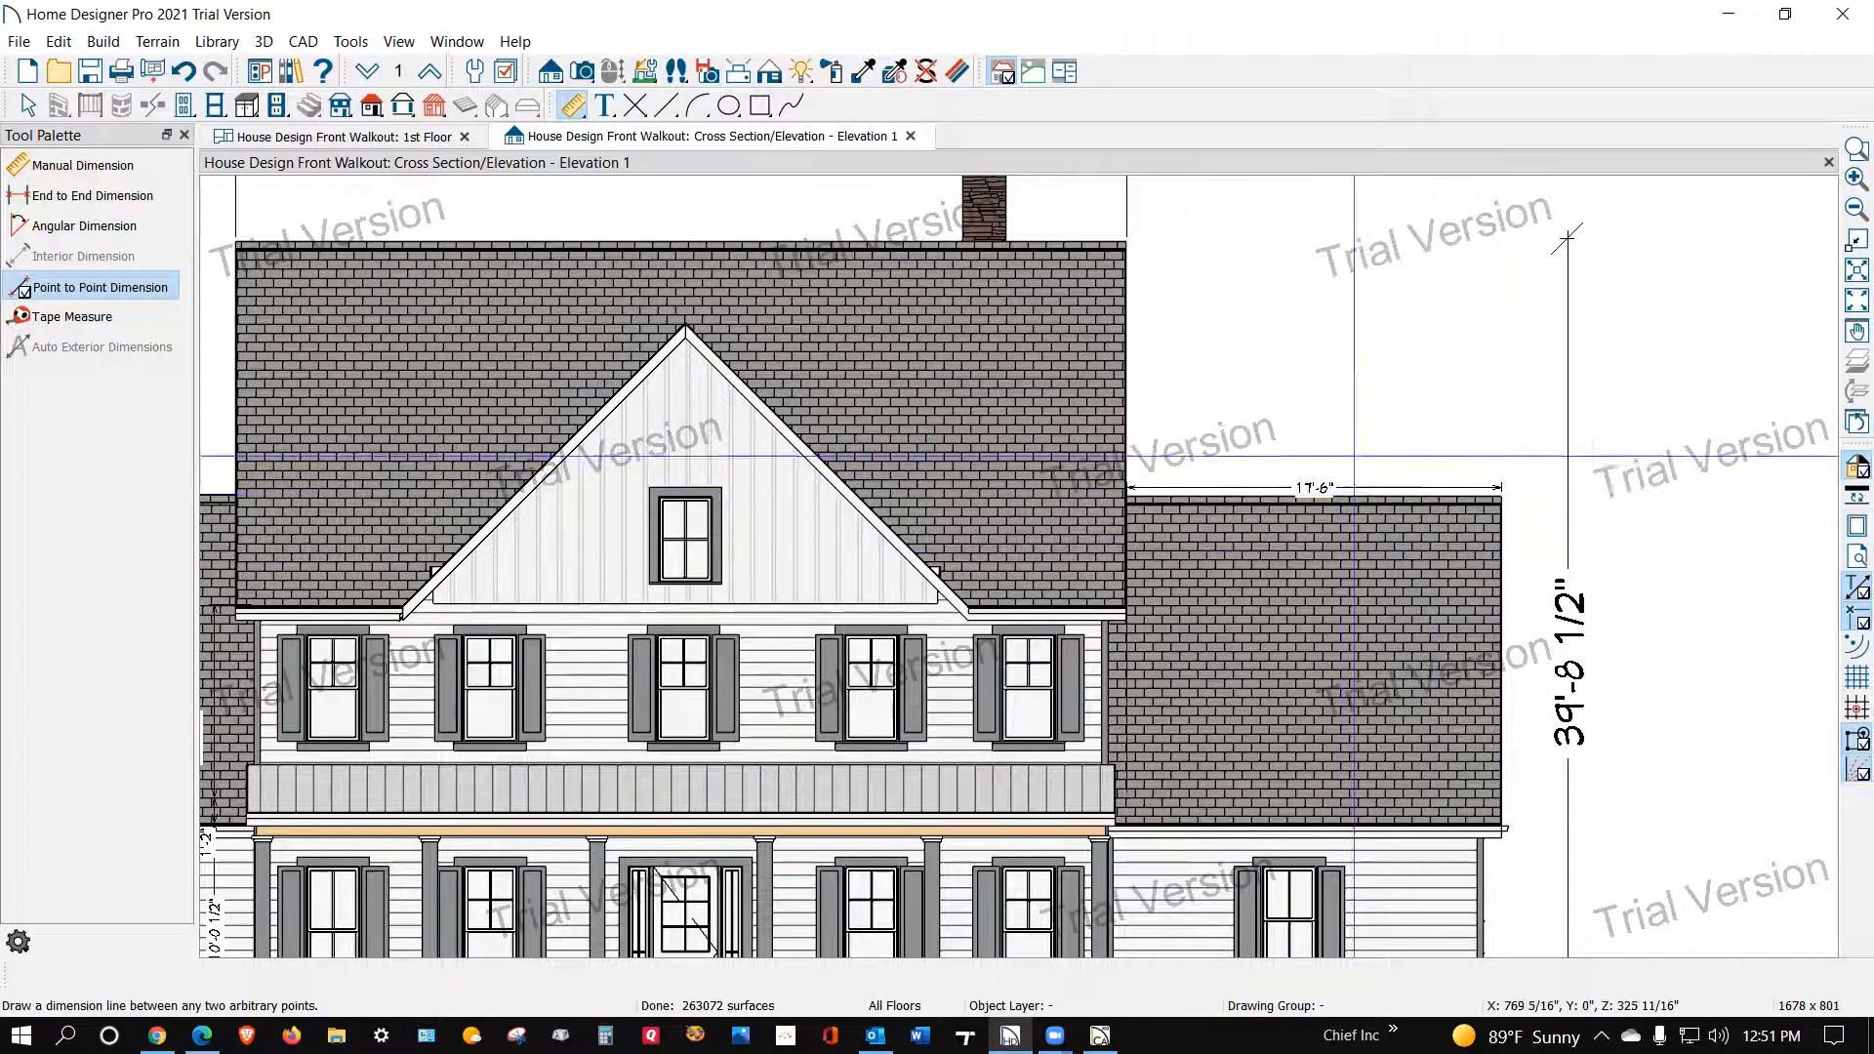
scroll(1408, 450, down, 5)
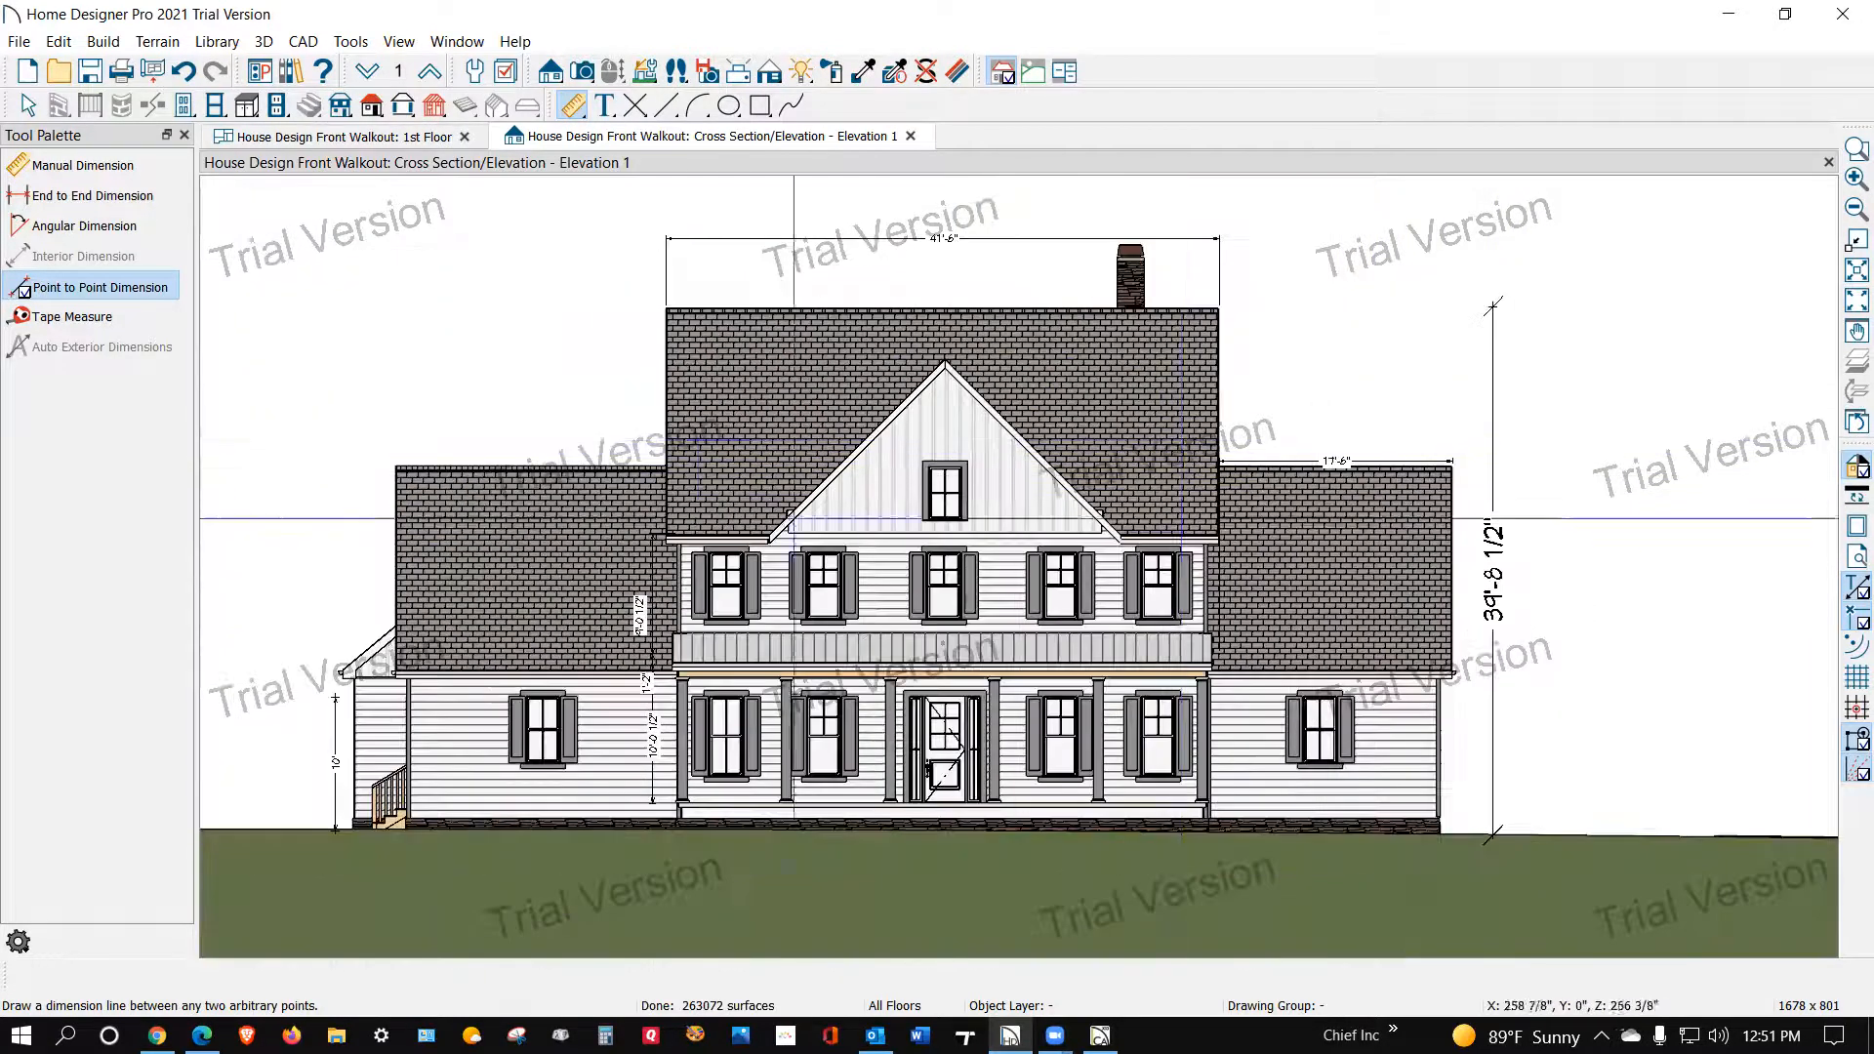
Step: Activate the End to End Dimension tool, minimize the elevation window and switch to Chief Architect Premier with its open 1st-floor plan
click(68, 196)
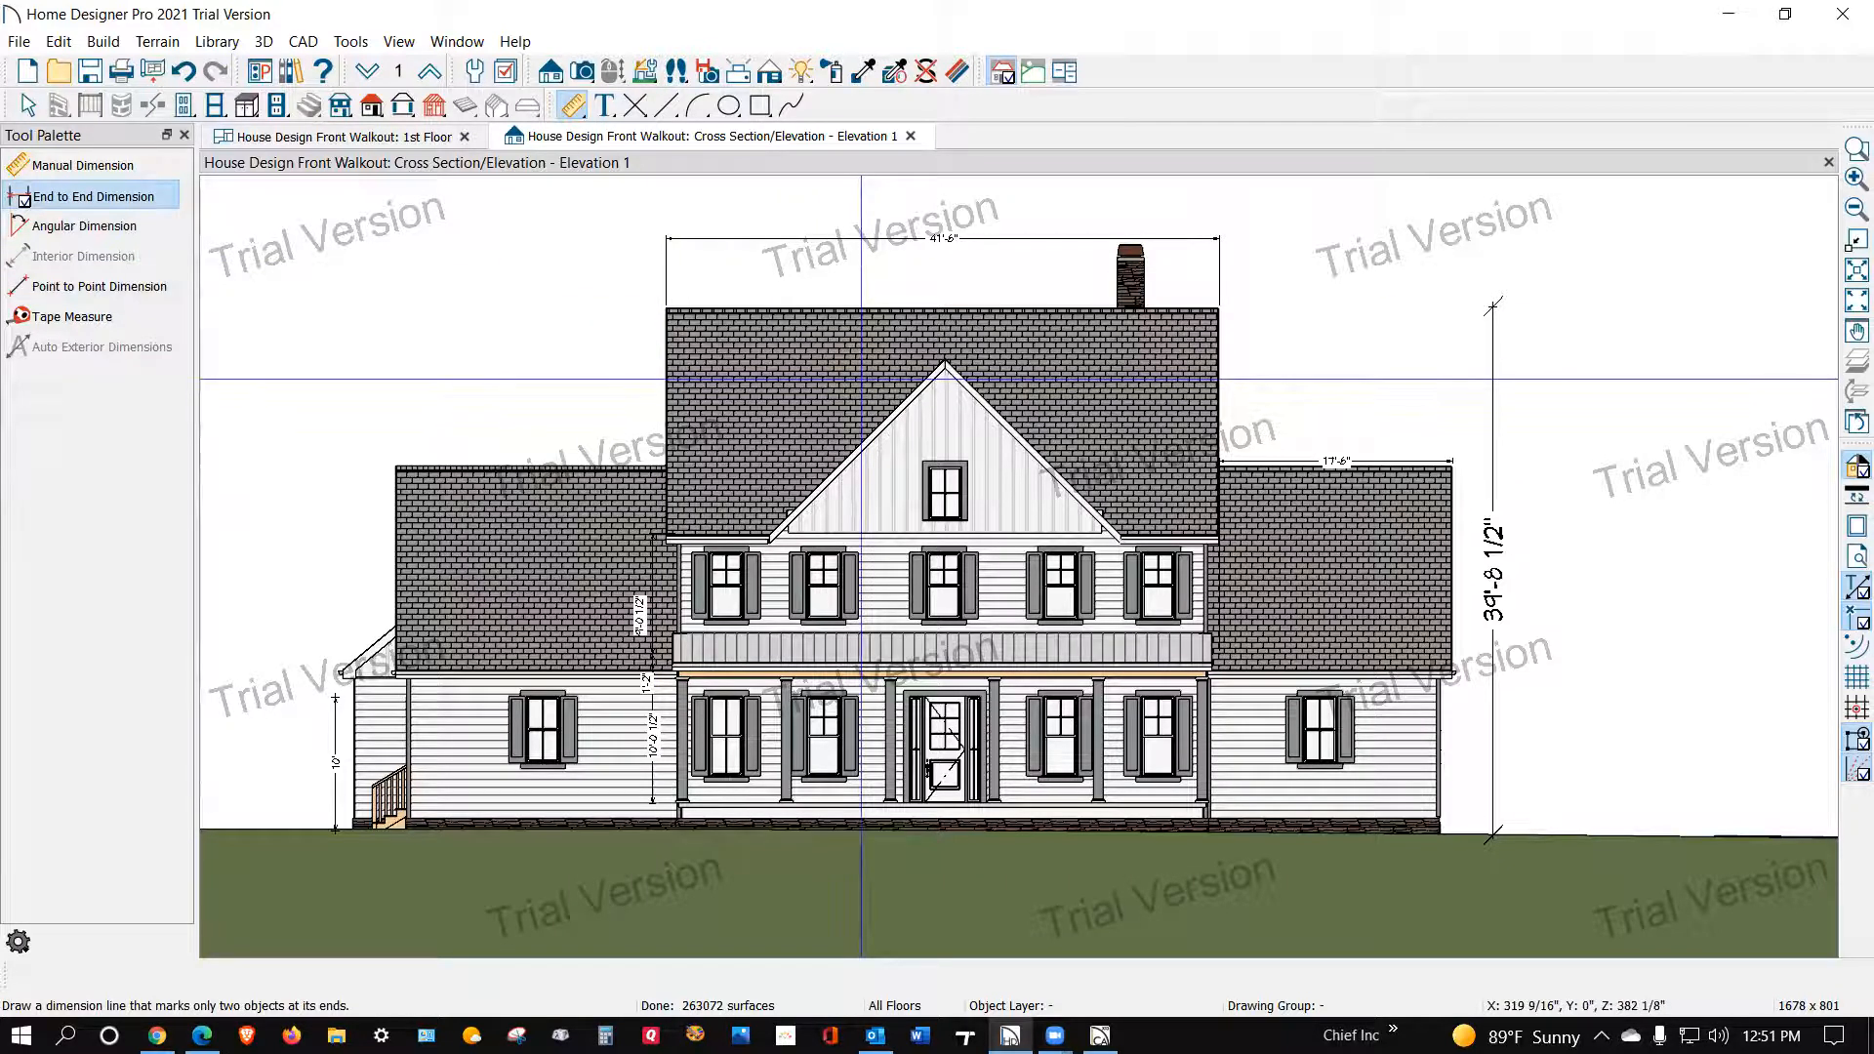
click(1730, 17)
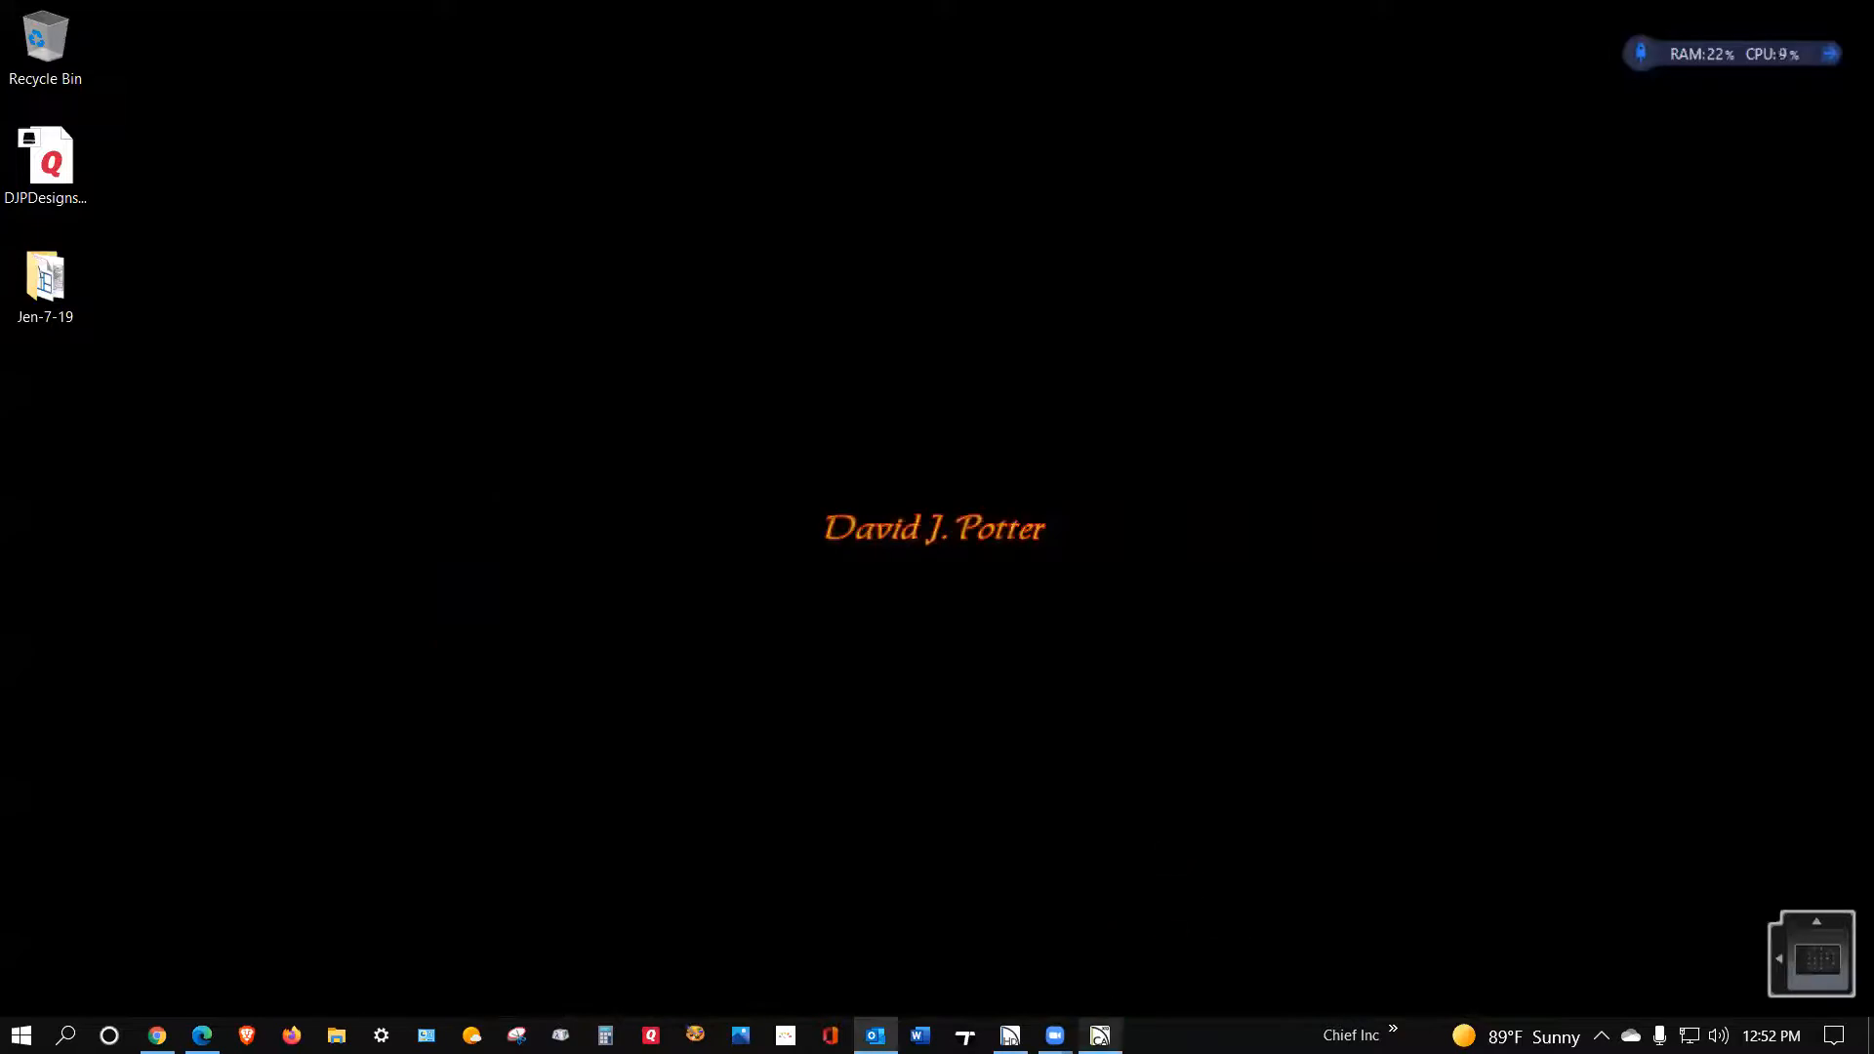
click(1004, 891)
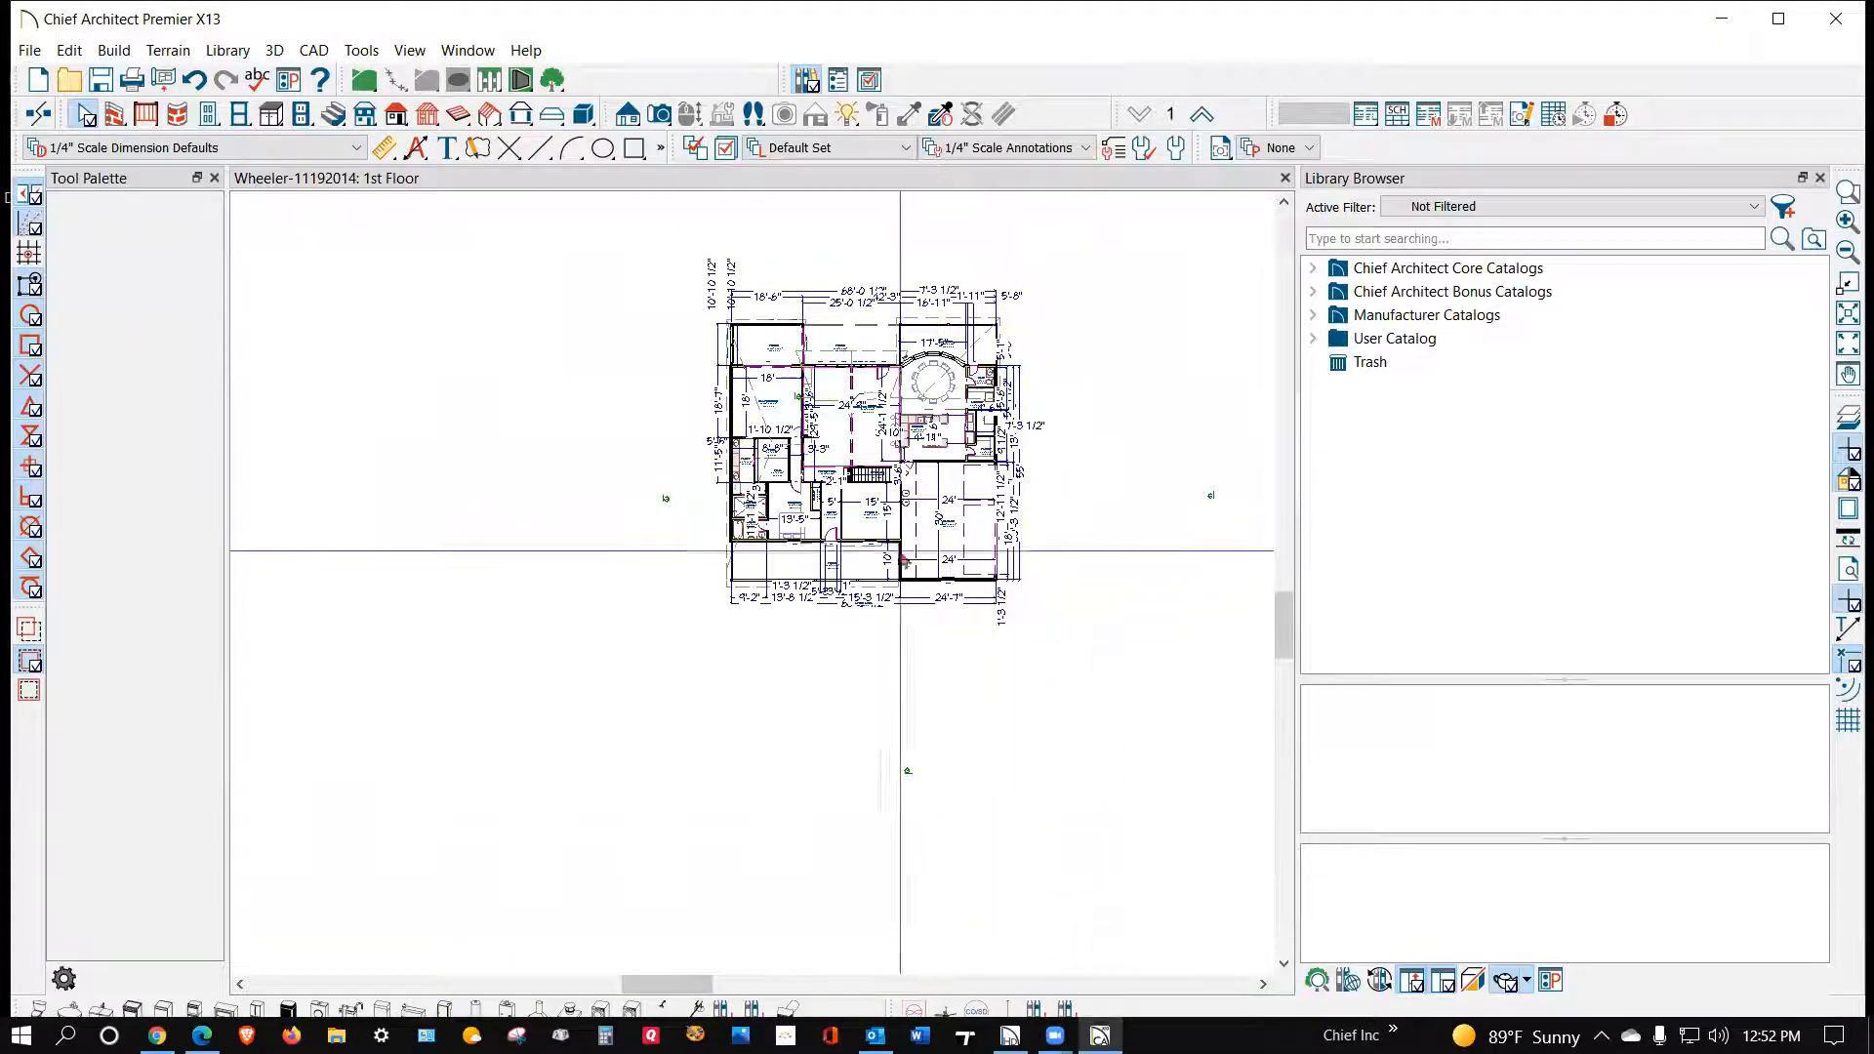
Step: Open the front elevation view from the camera placed below the house on the 1st-floor plan
scroll(810, 474, down, 2)
scroll(878, 686, up, 1)
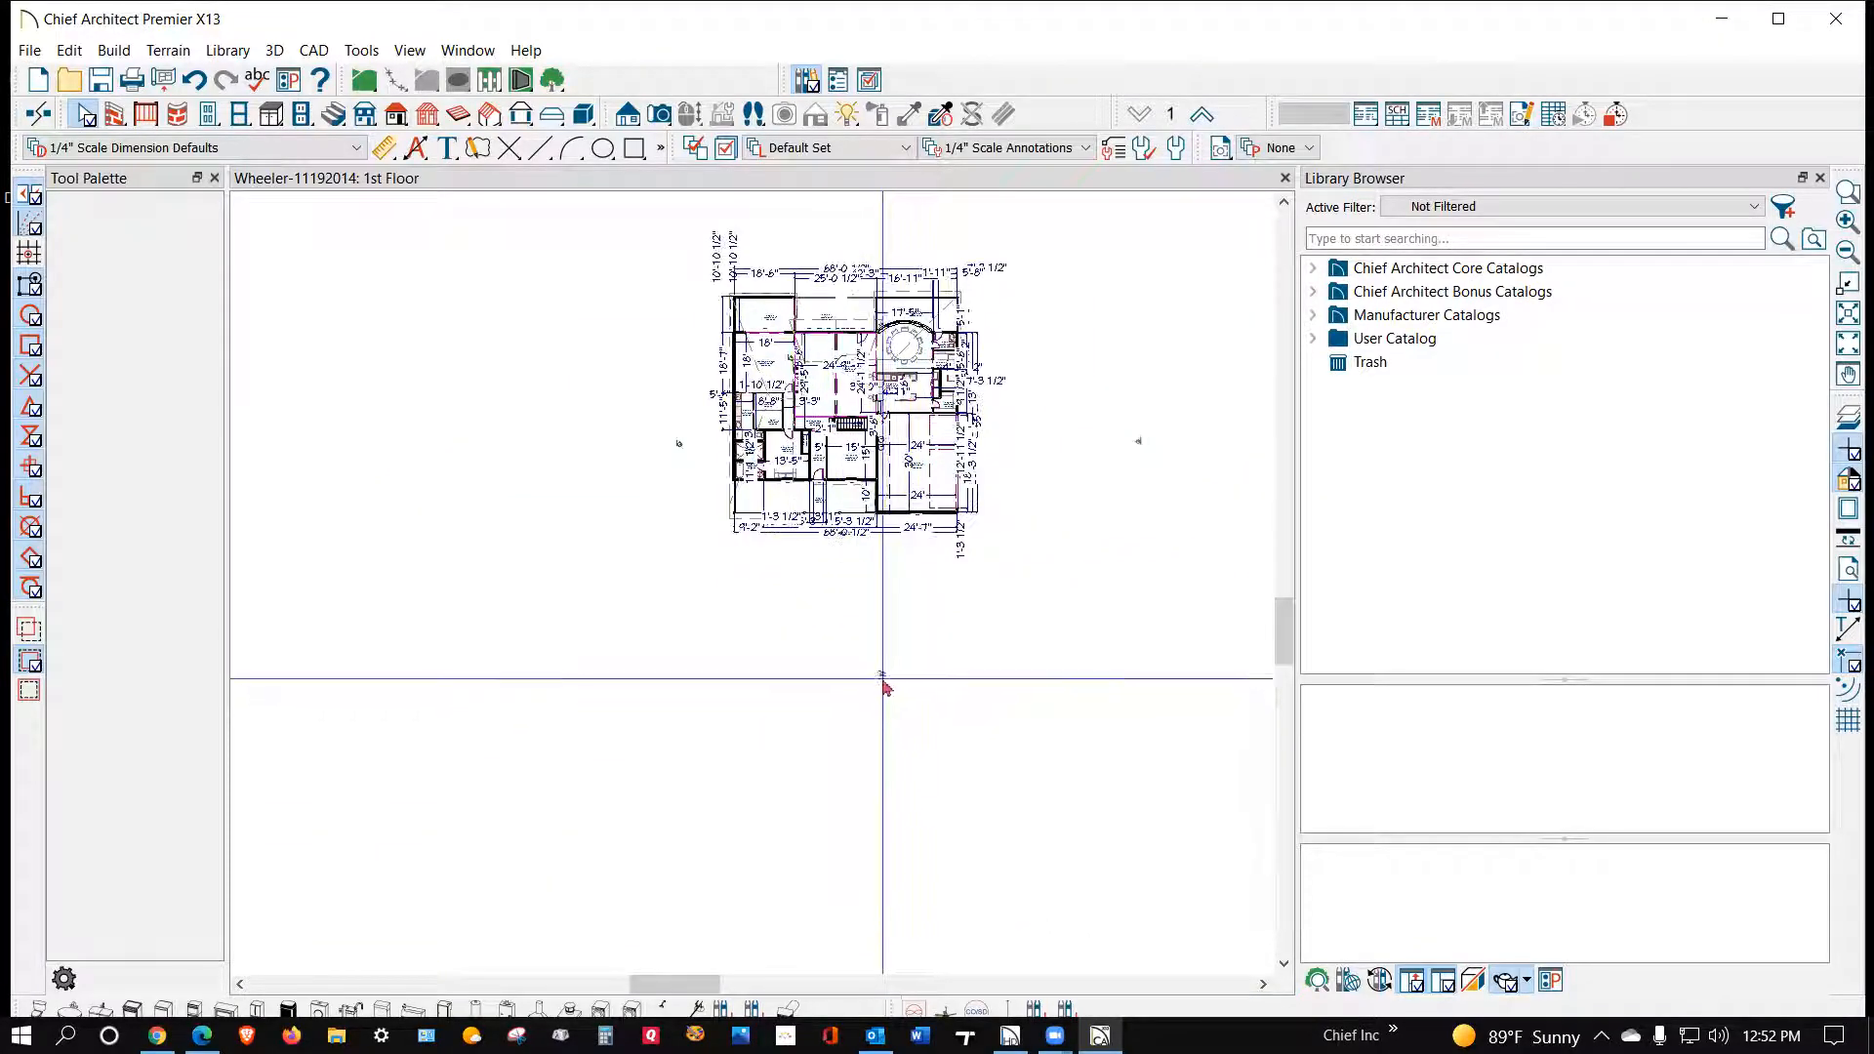
click(883, 676)
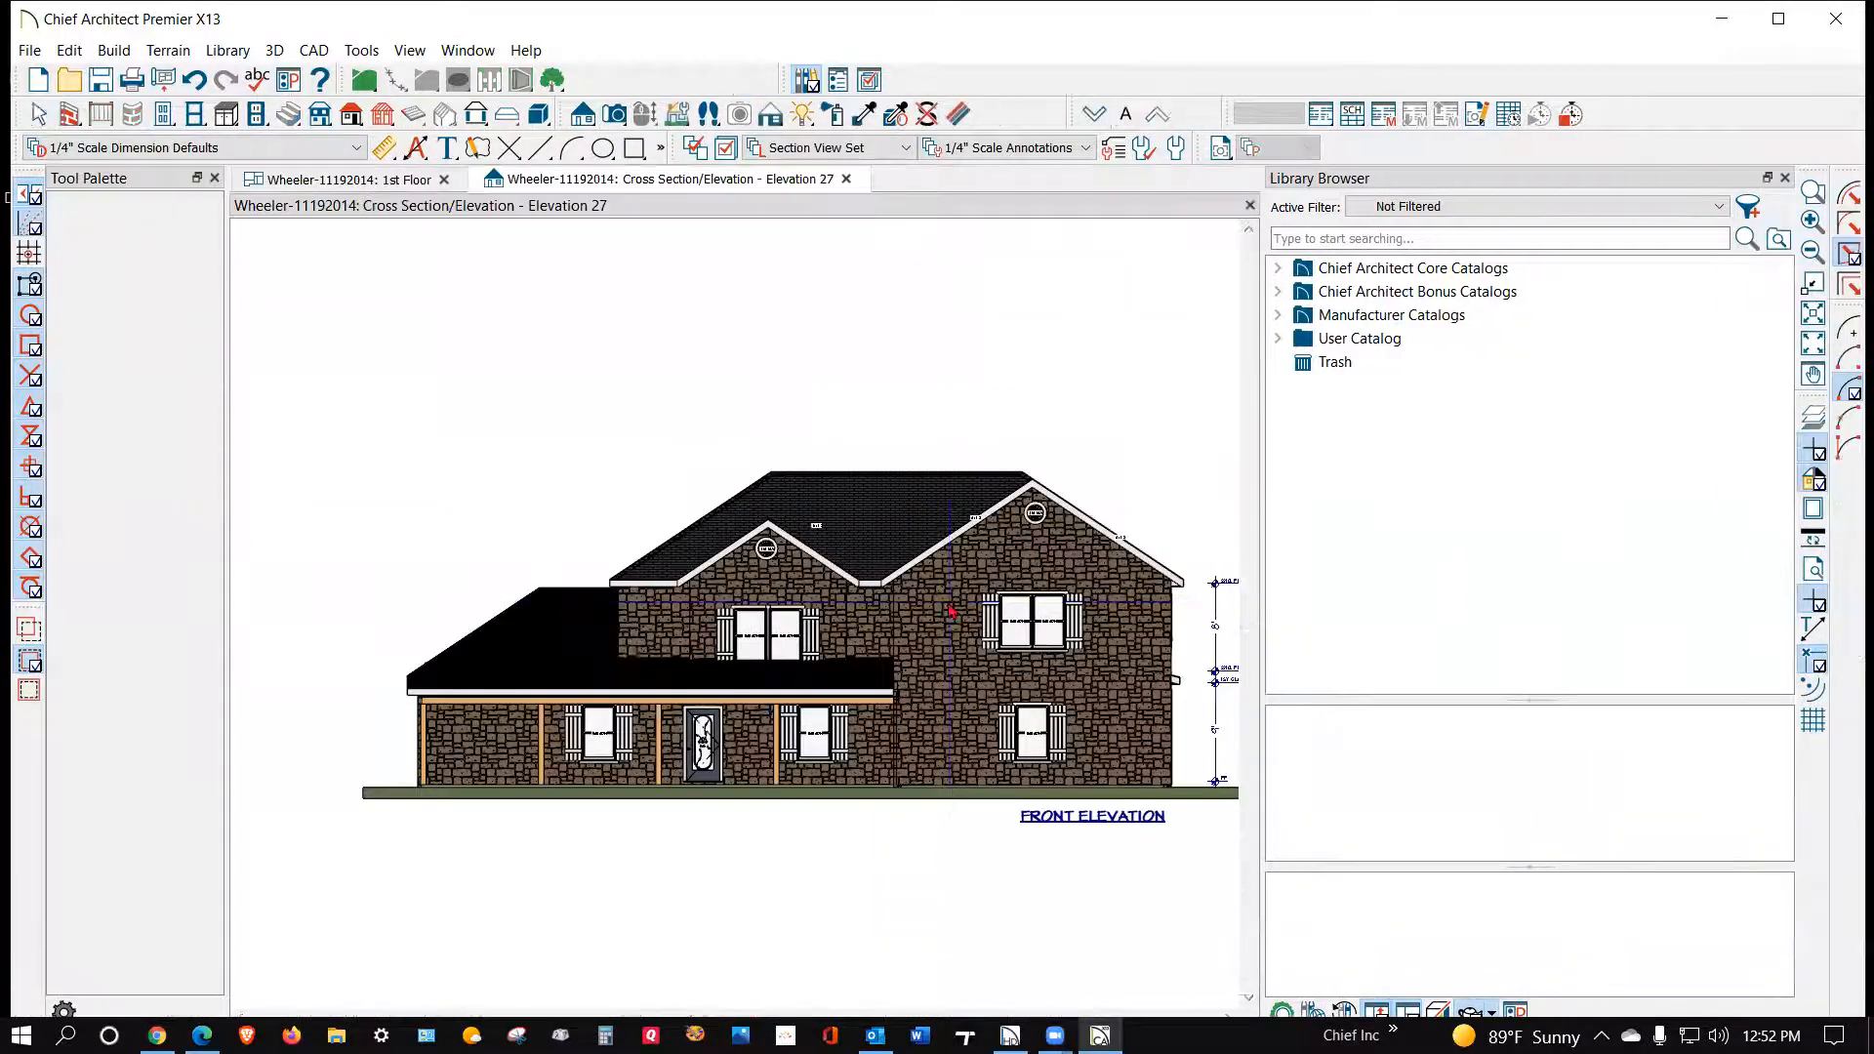
Step: Examine the front elevation's roof pitches, windows, front door, and the floor and ceiling height markers beside the house
scroll(1139, 732, up, 5)
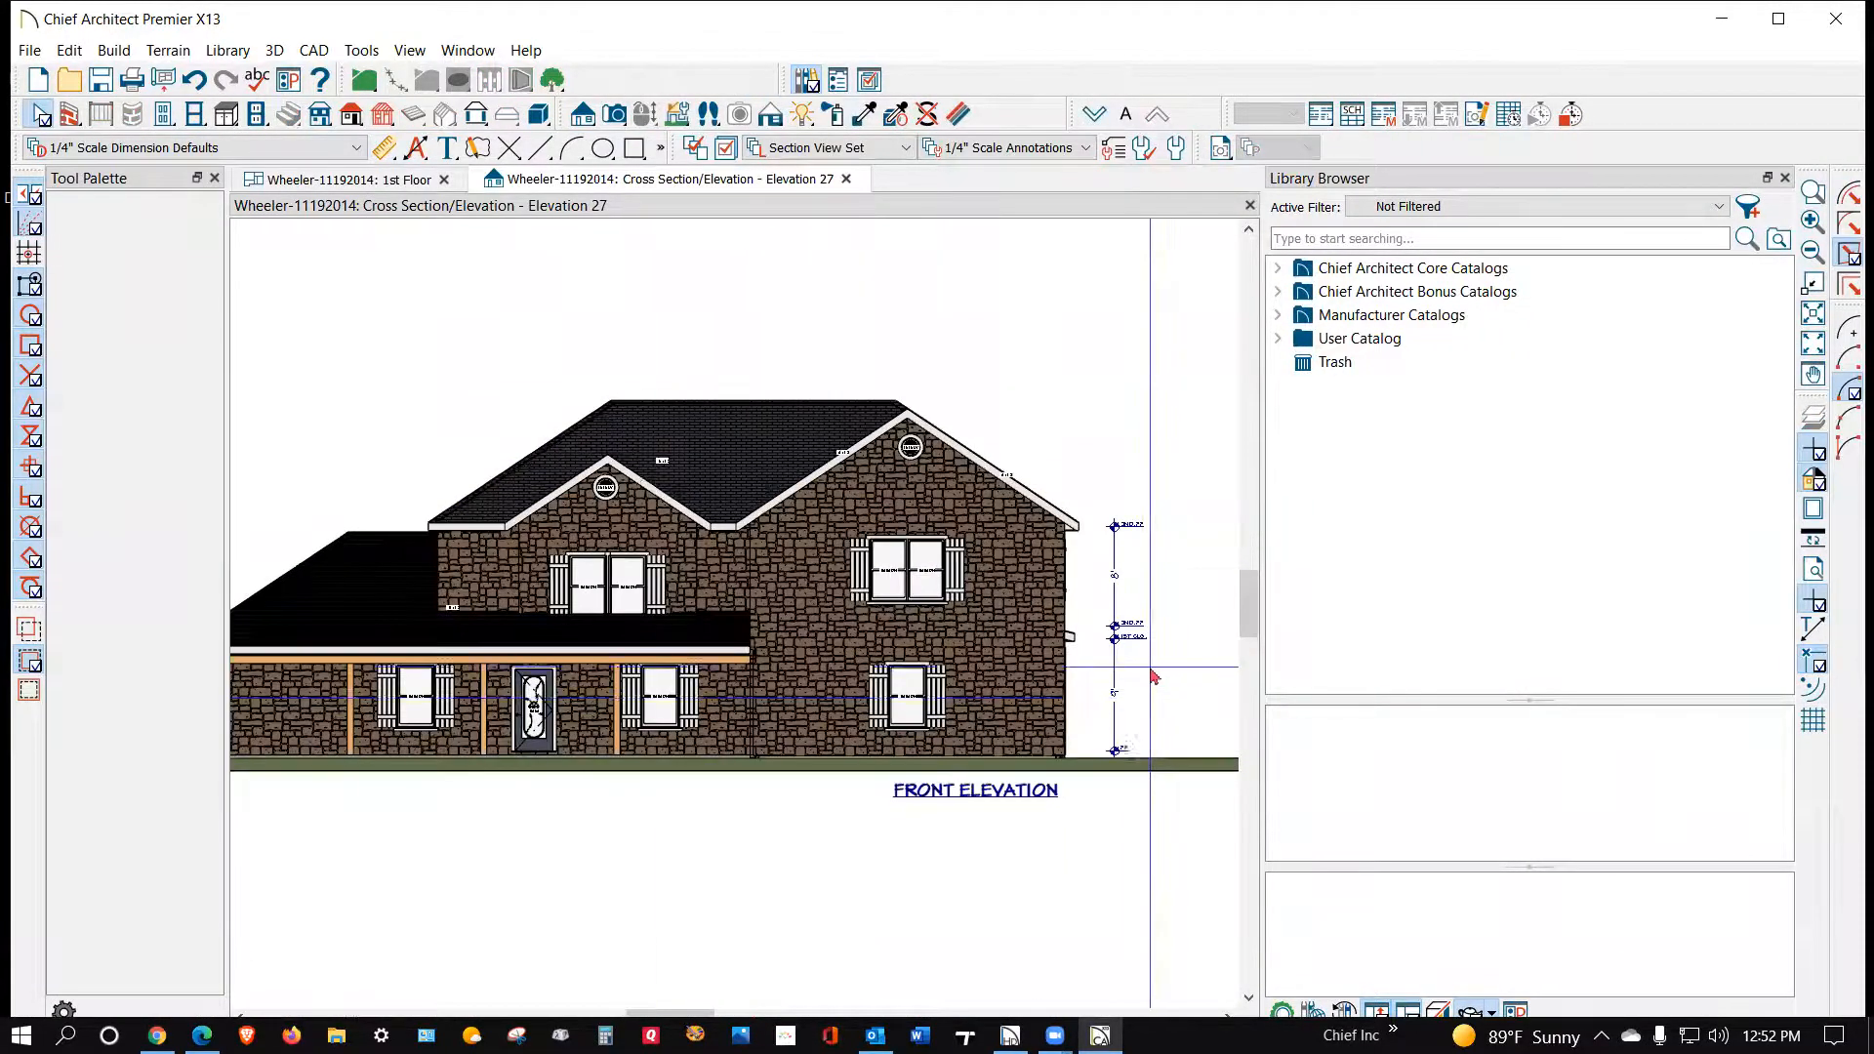
scroll(1147, 649, down, 3)
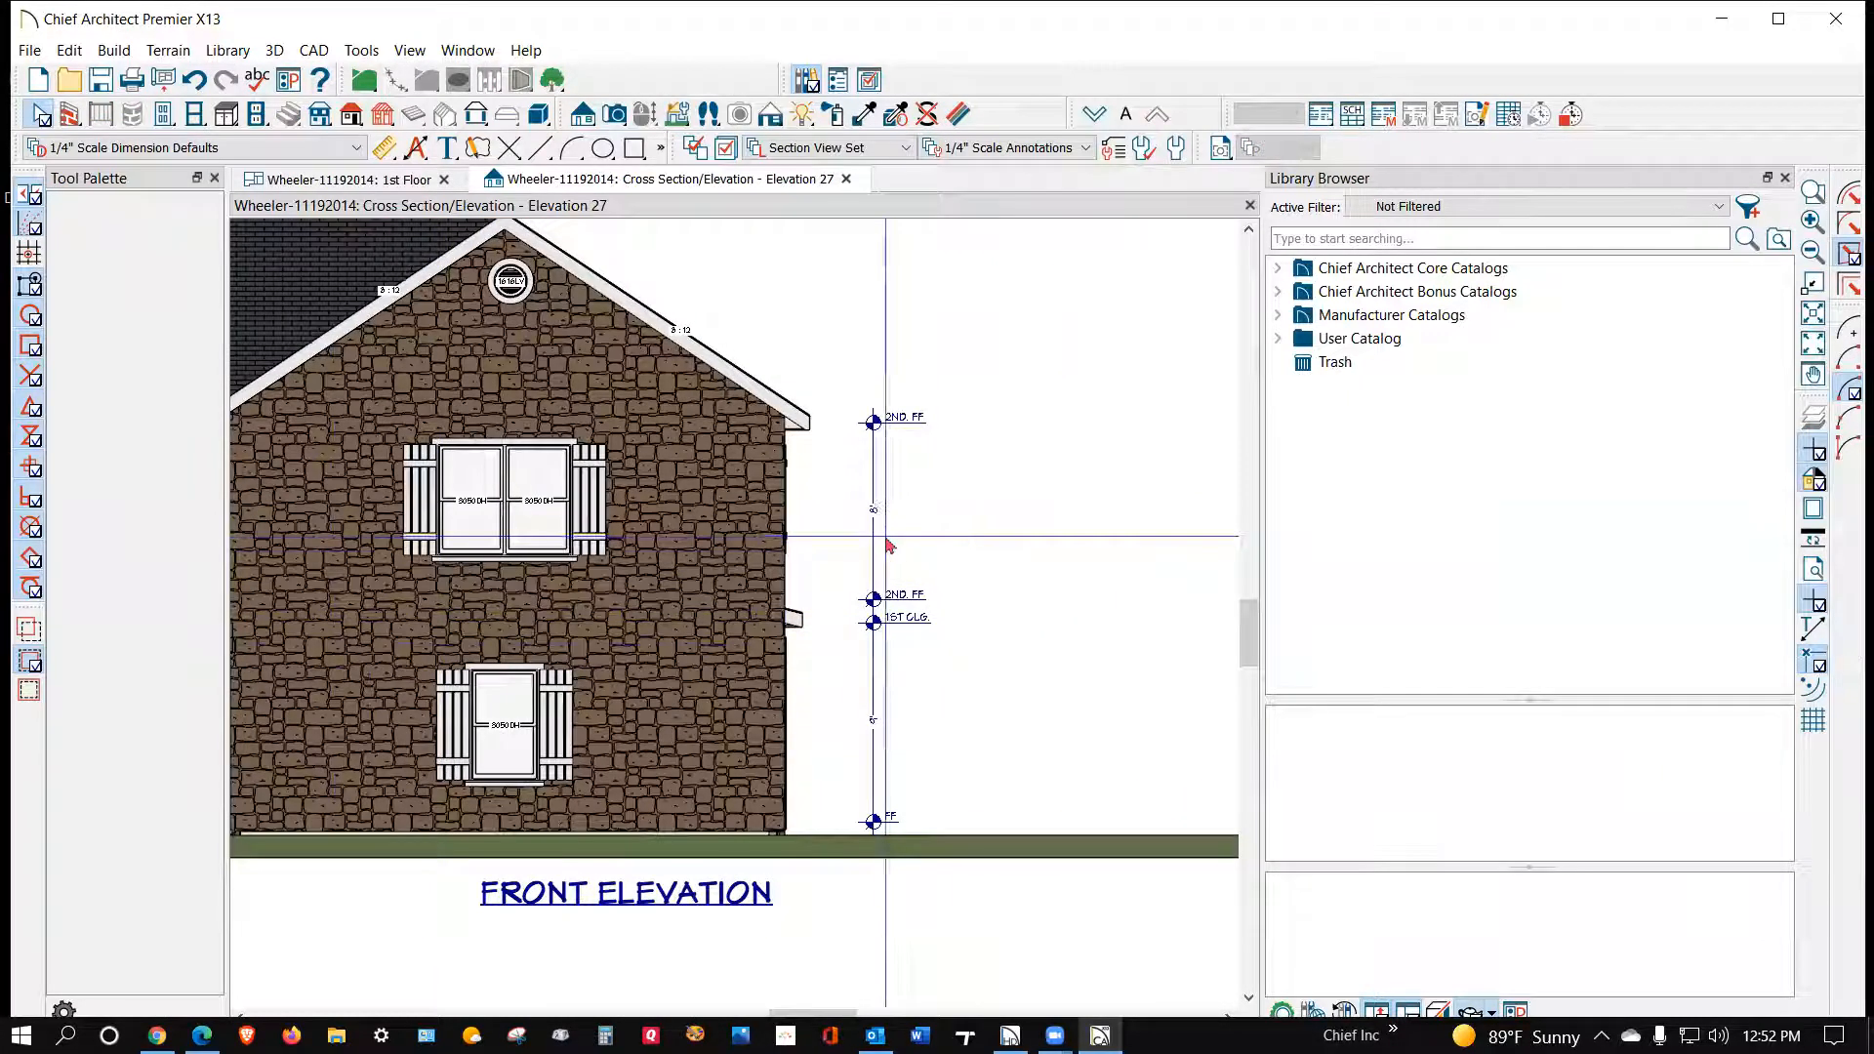
scroll(956, 560, down, 4)
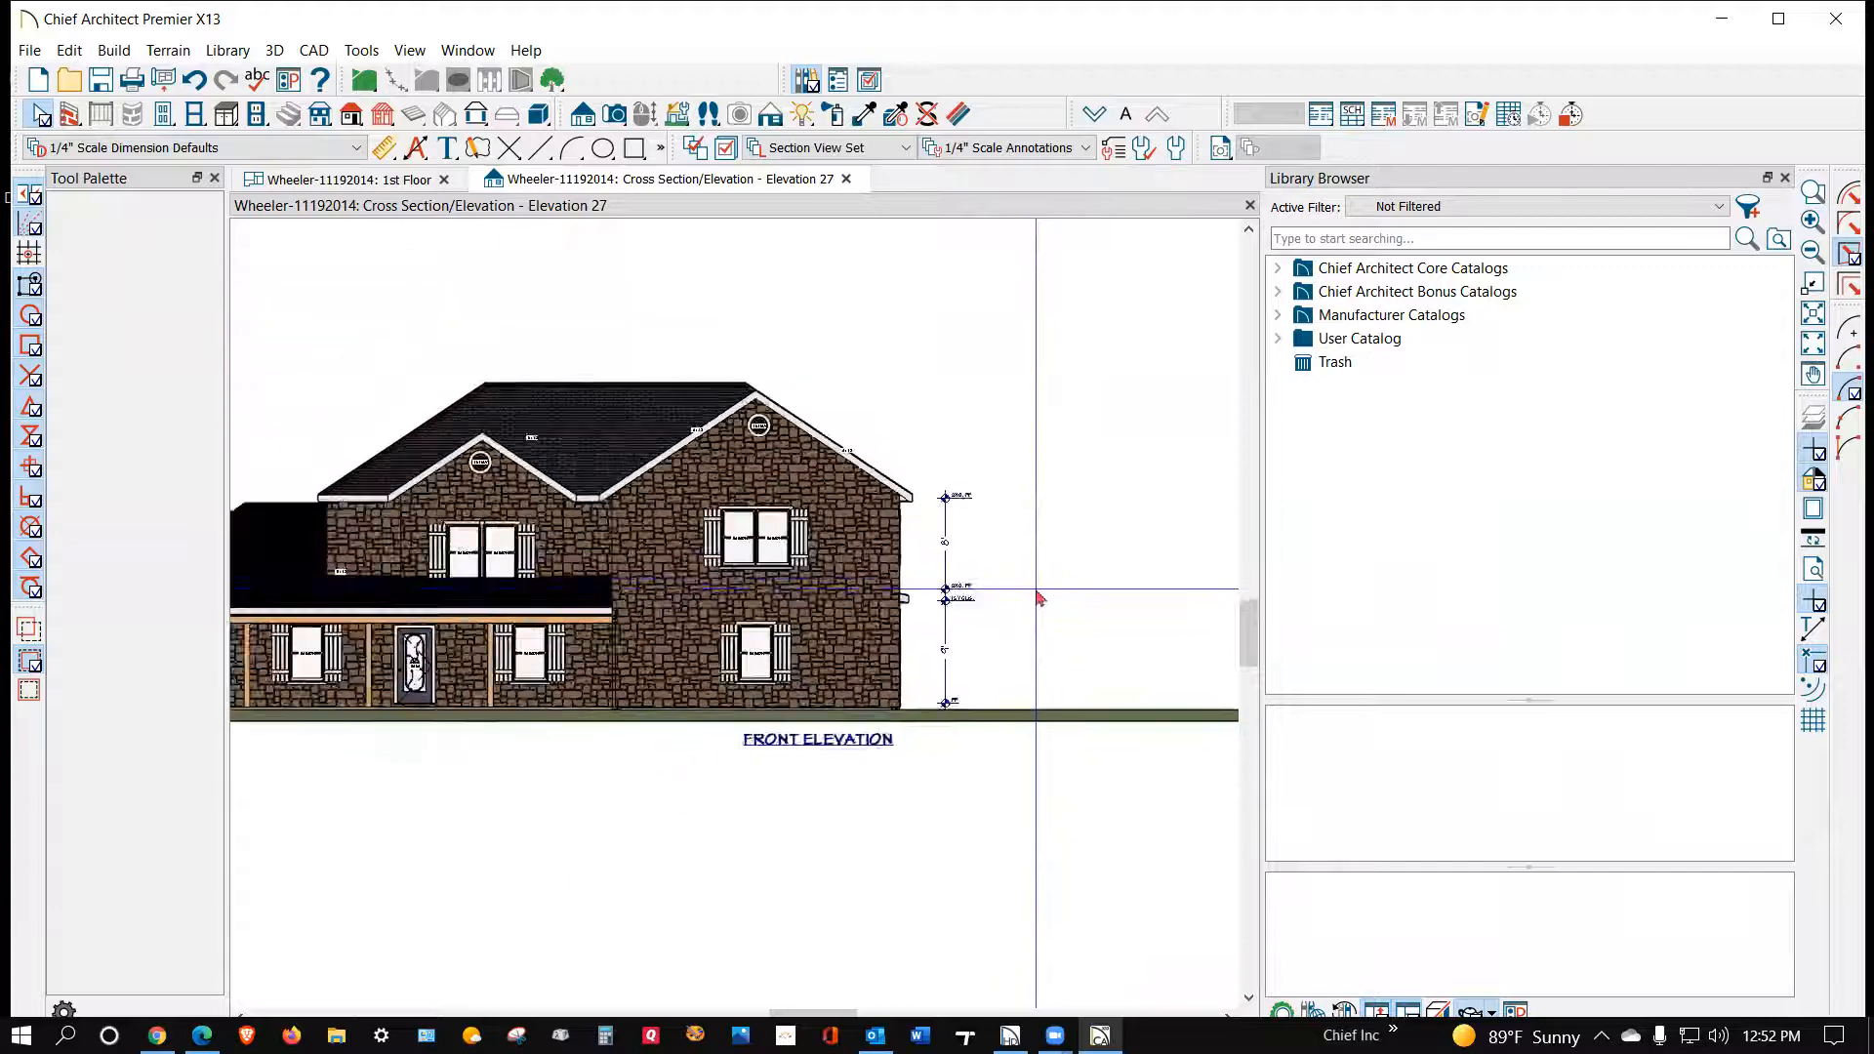
scroll(1074, 593, up, 2)
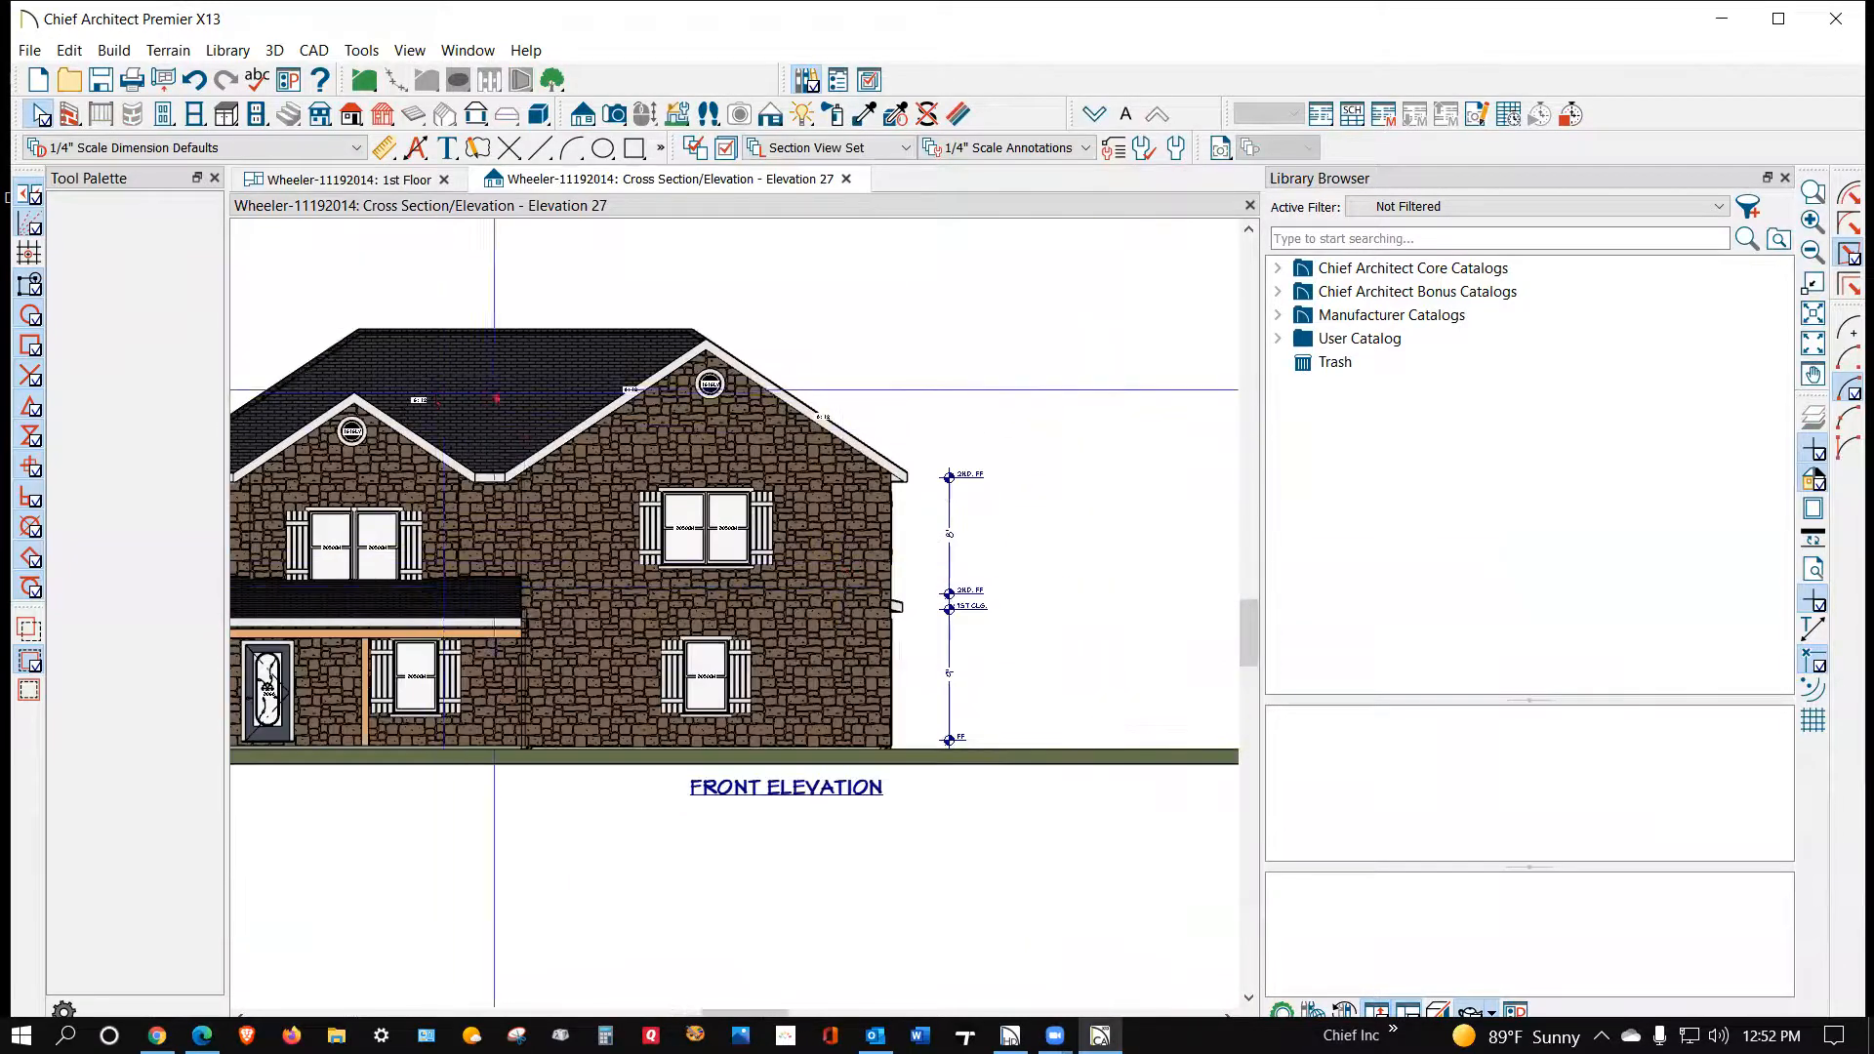
scroll(656, 437, up, 3)
scroll(634, 439, down, 2)
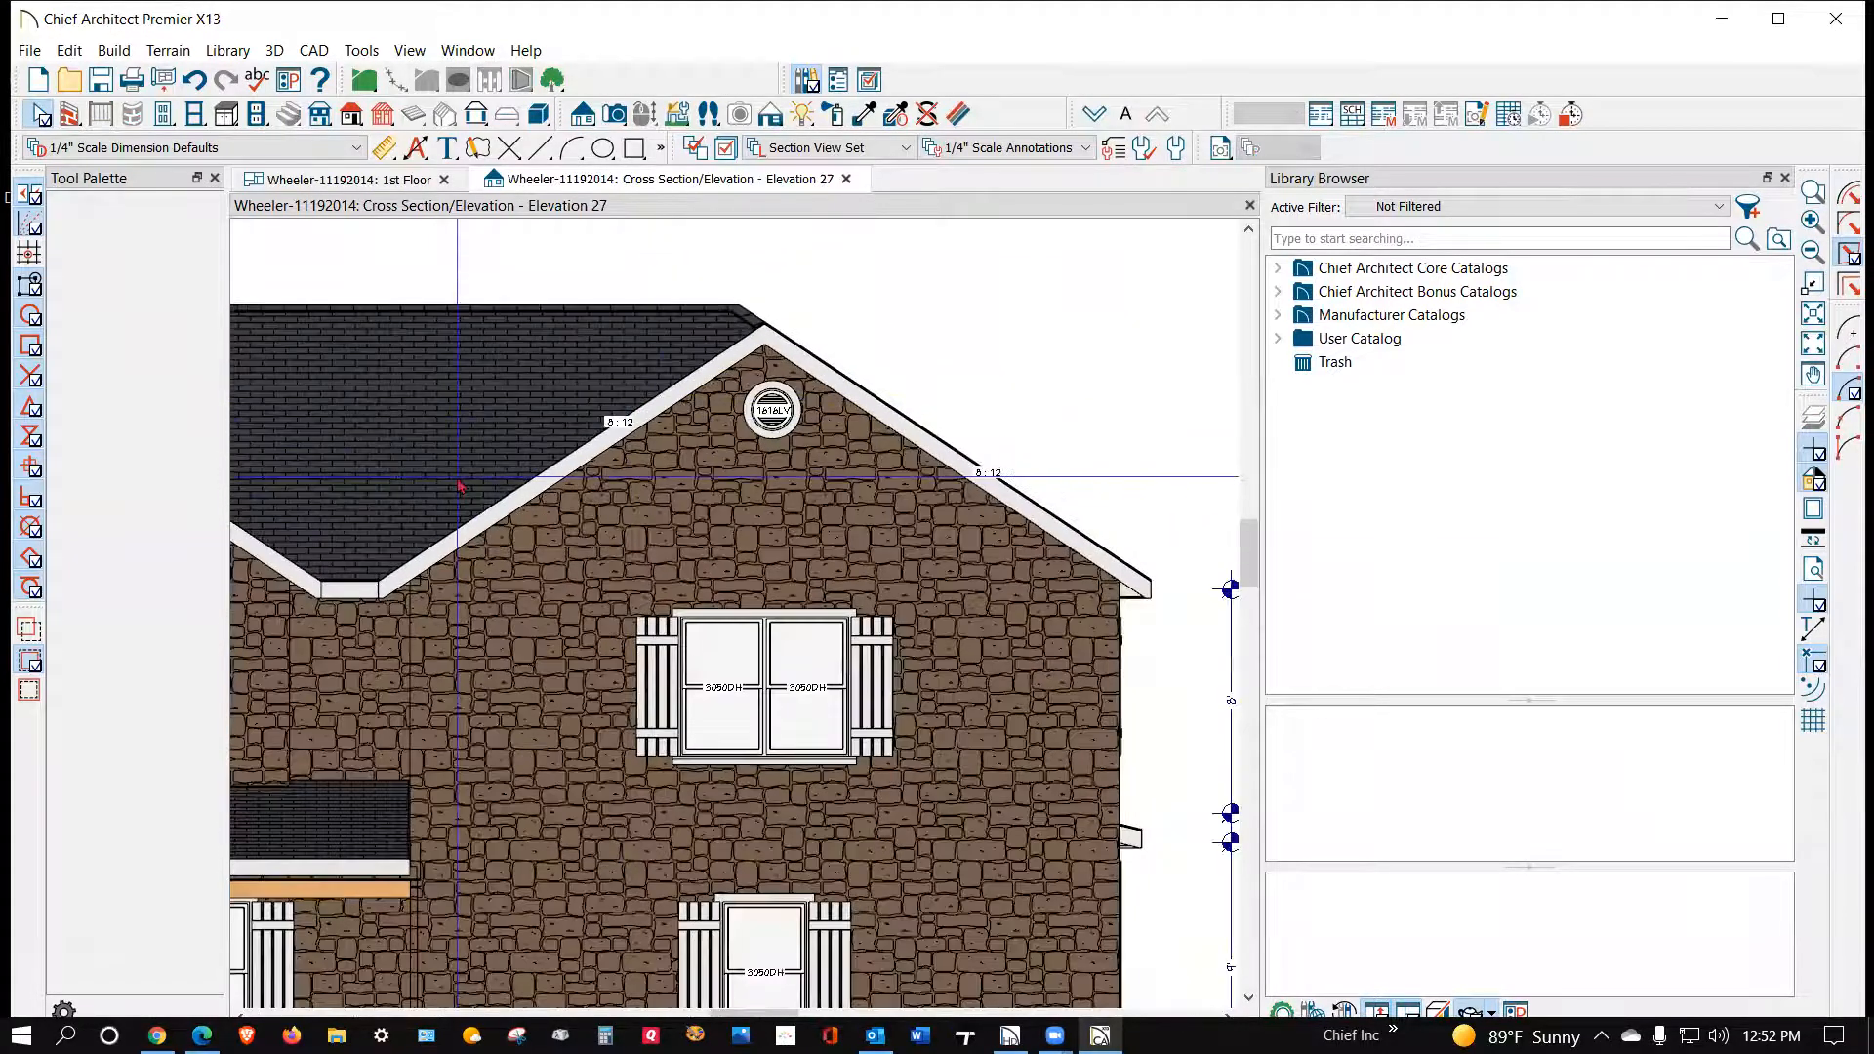
scroll(610, 441, up, 3)
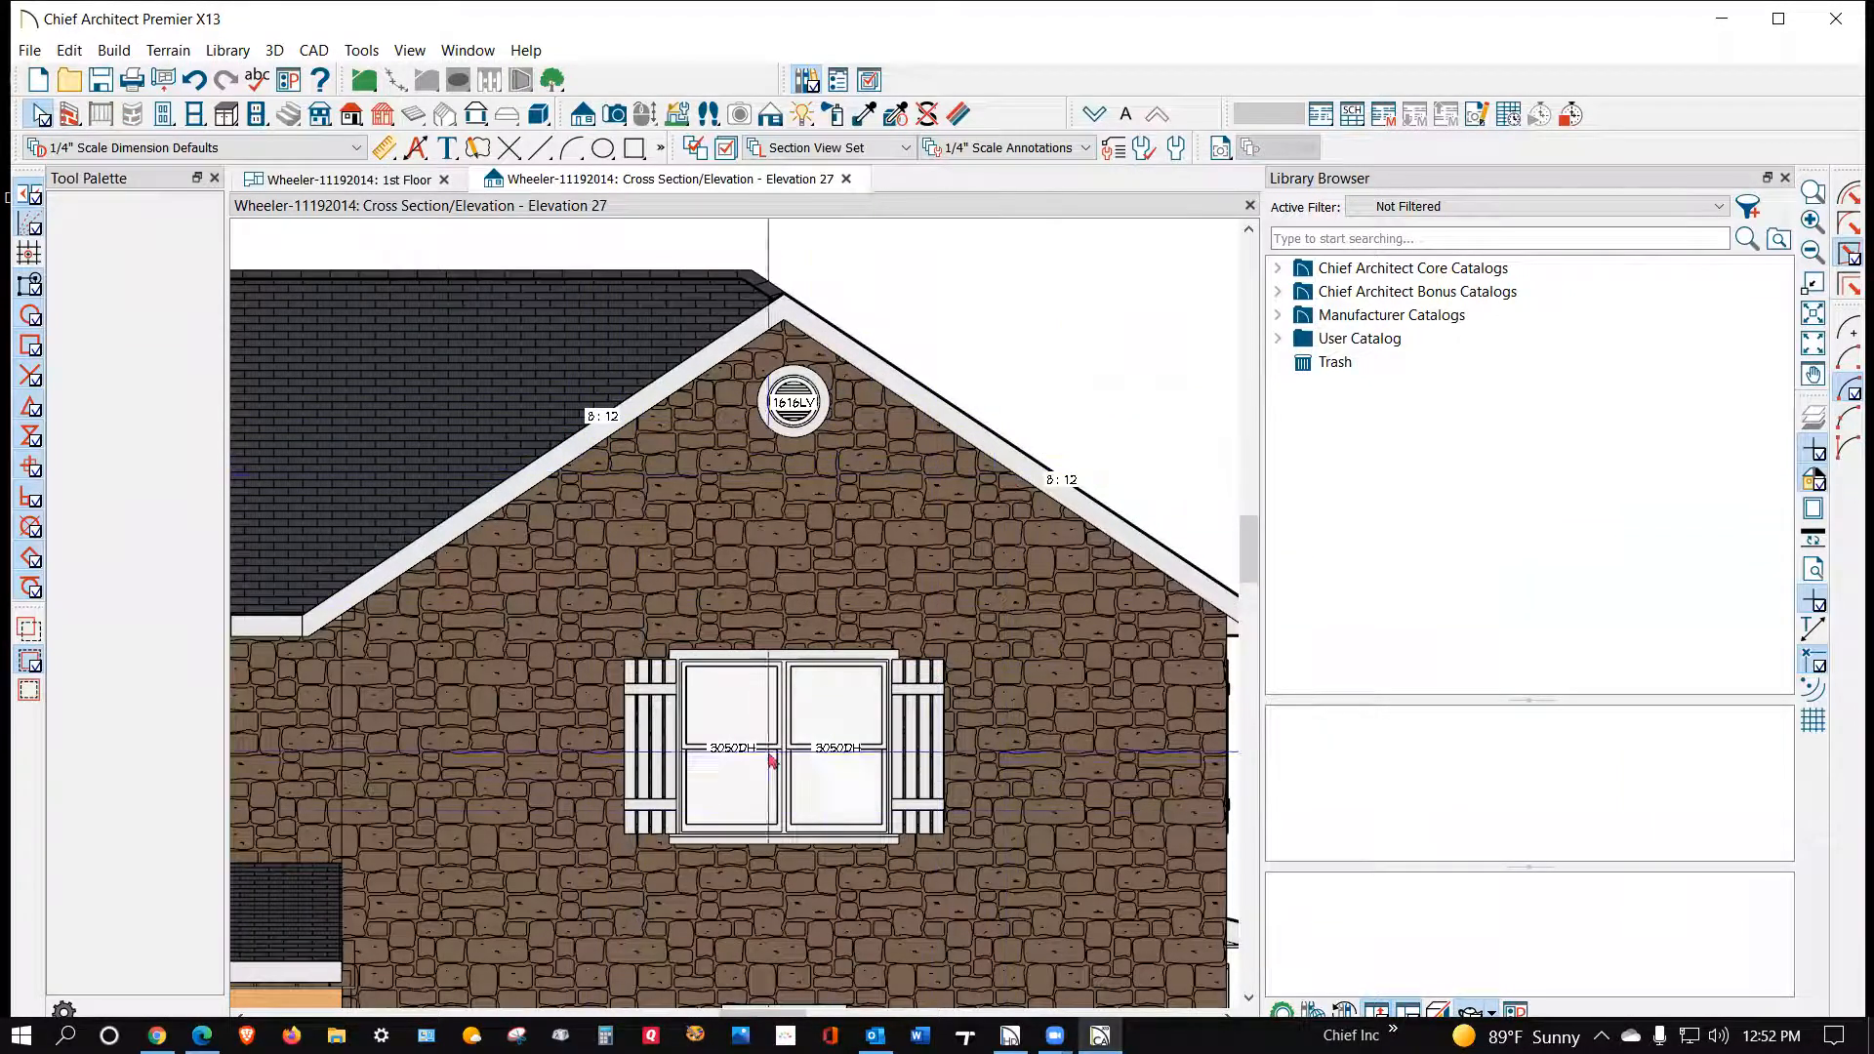
scroll(849, 434, down, 2)
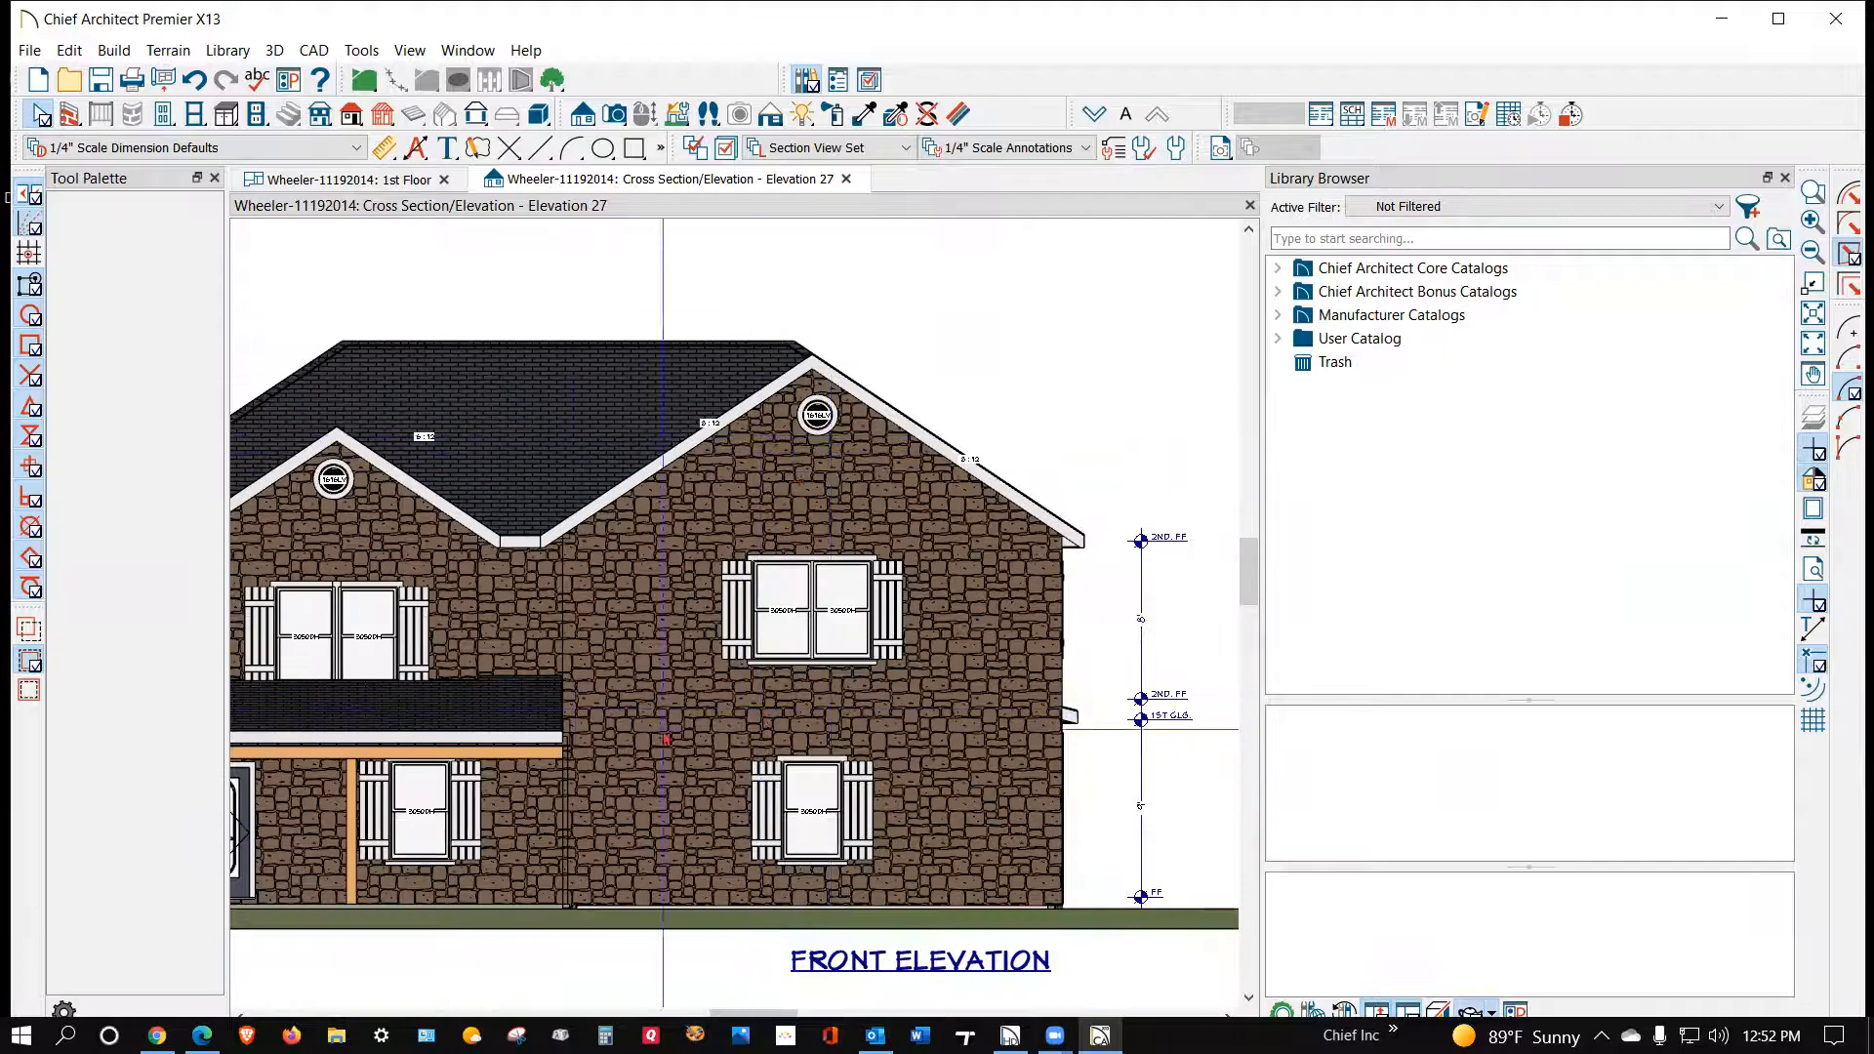
scroll(765, 720, down, 2)
scroll(426, 840, up, 3)
scroll(426, 840, down, 1)
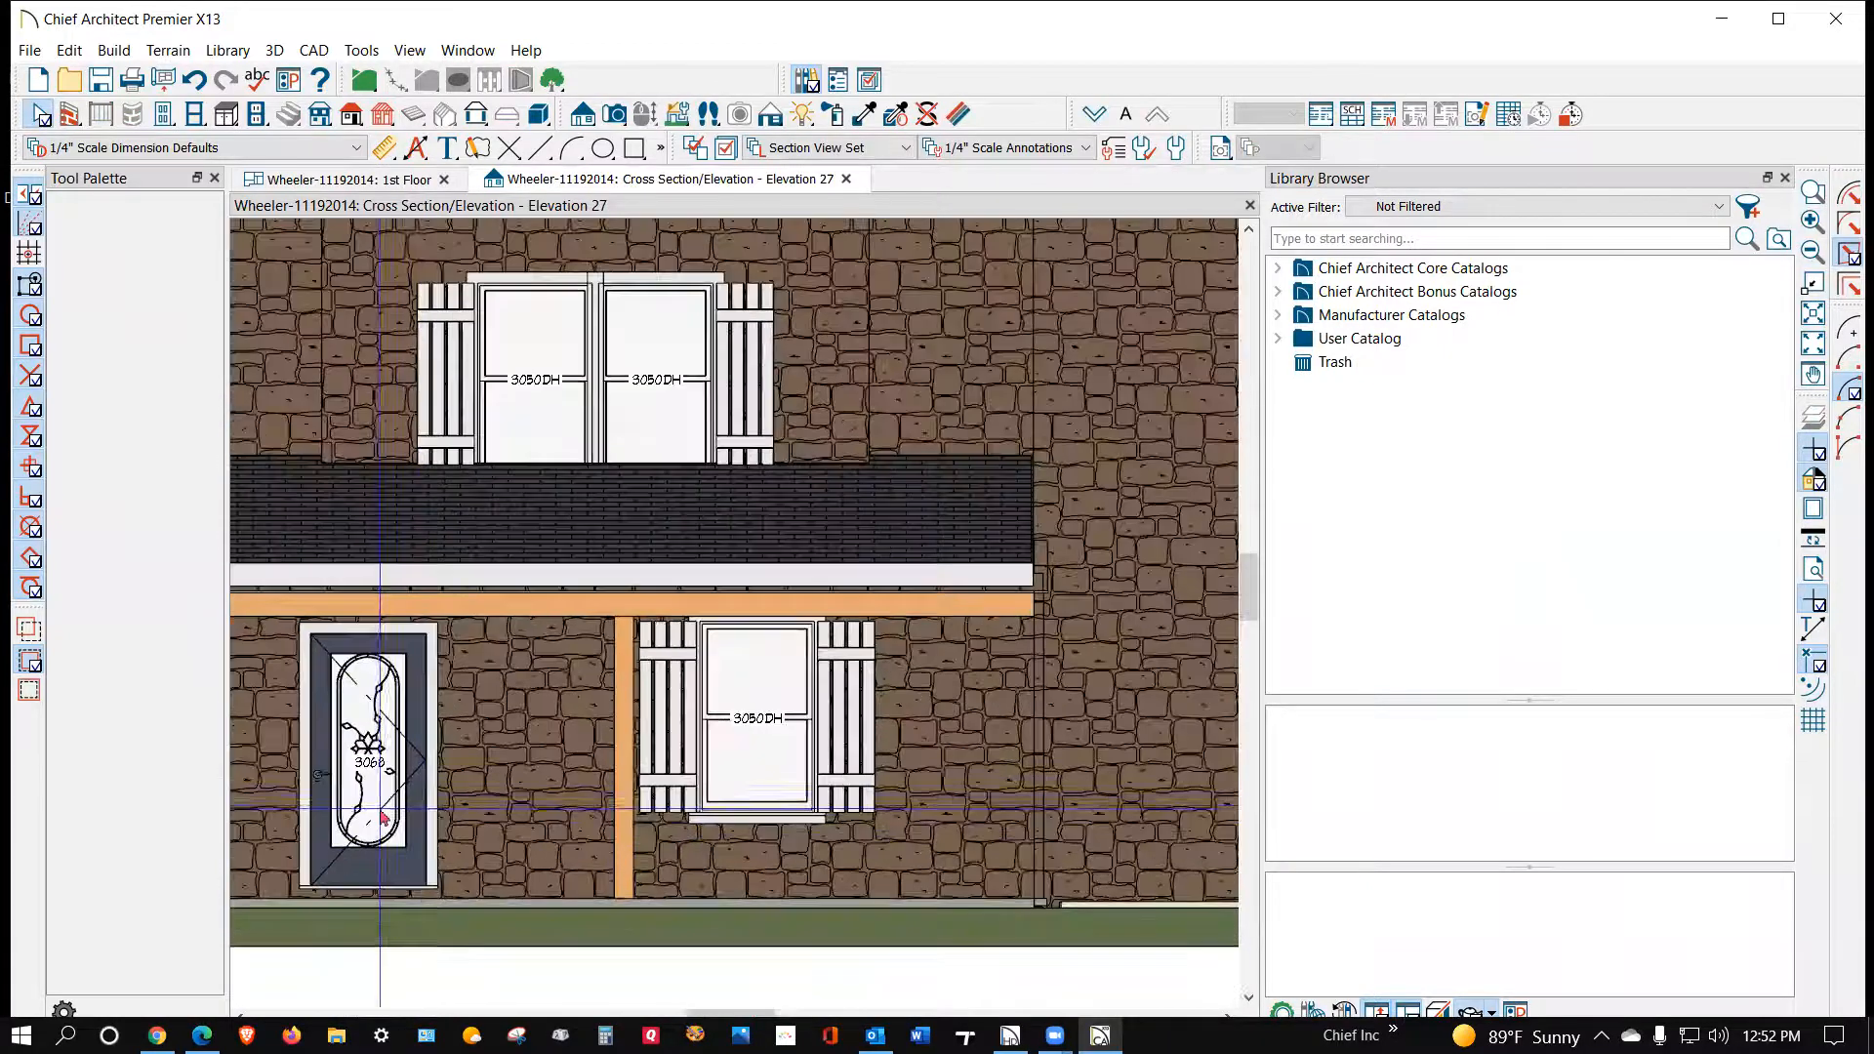
scroll(293, 757, down, 2)
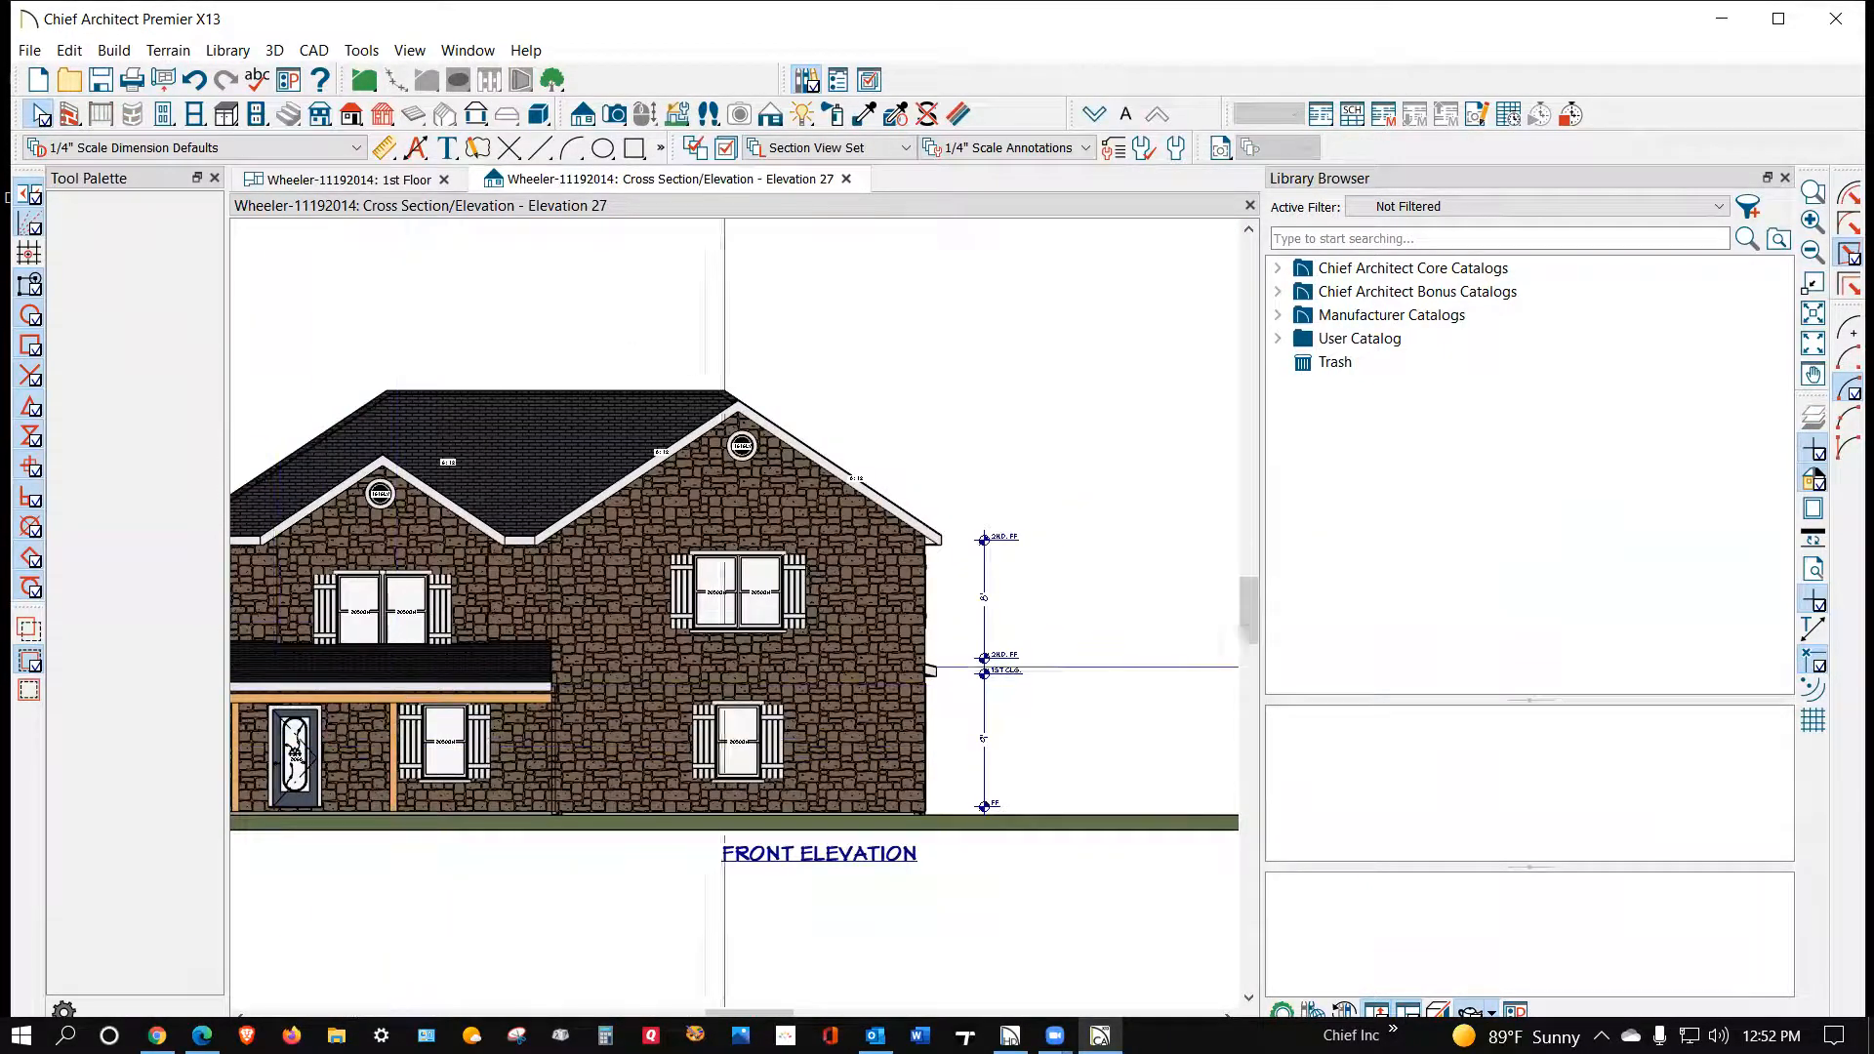
Step: Delete the two vertical height dimensions between the floor and ceiling markers beside the front elevation
click(992, 646)
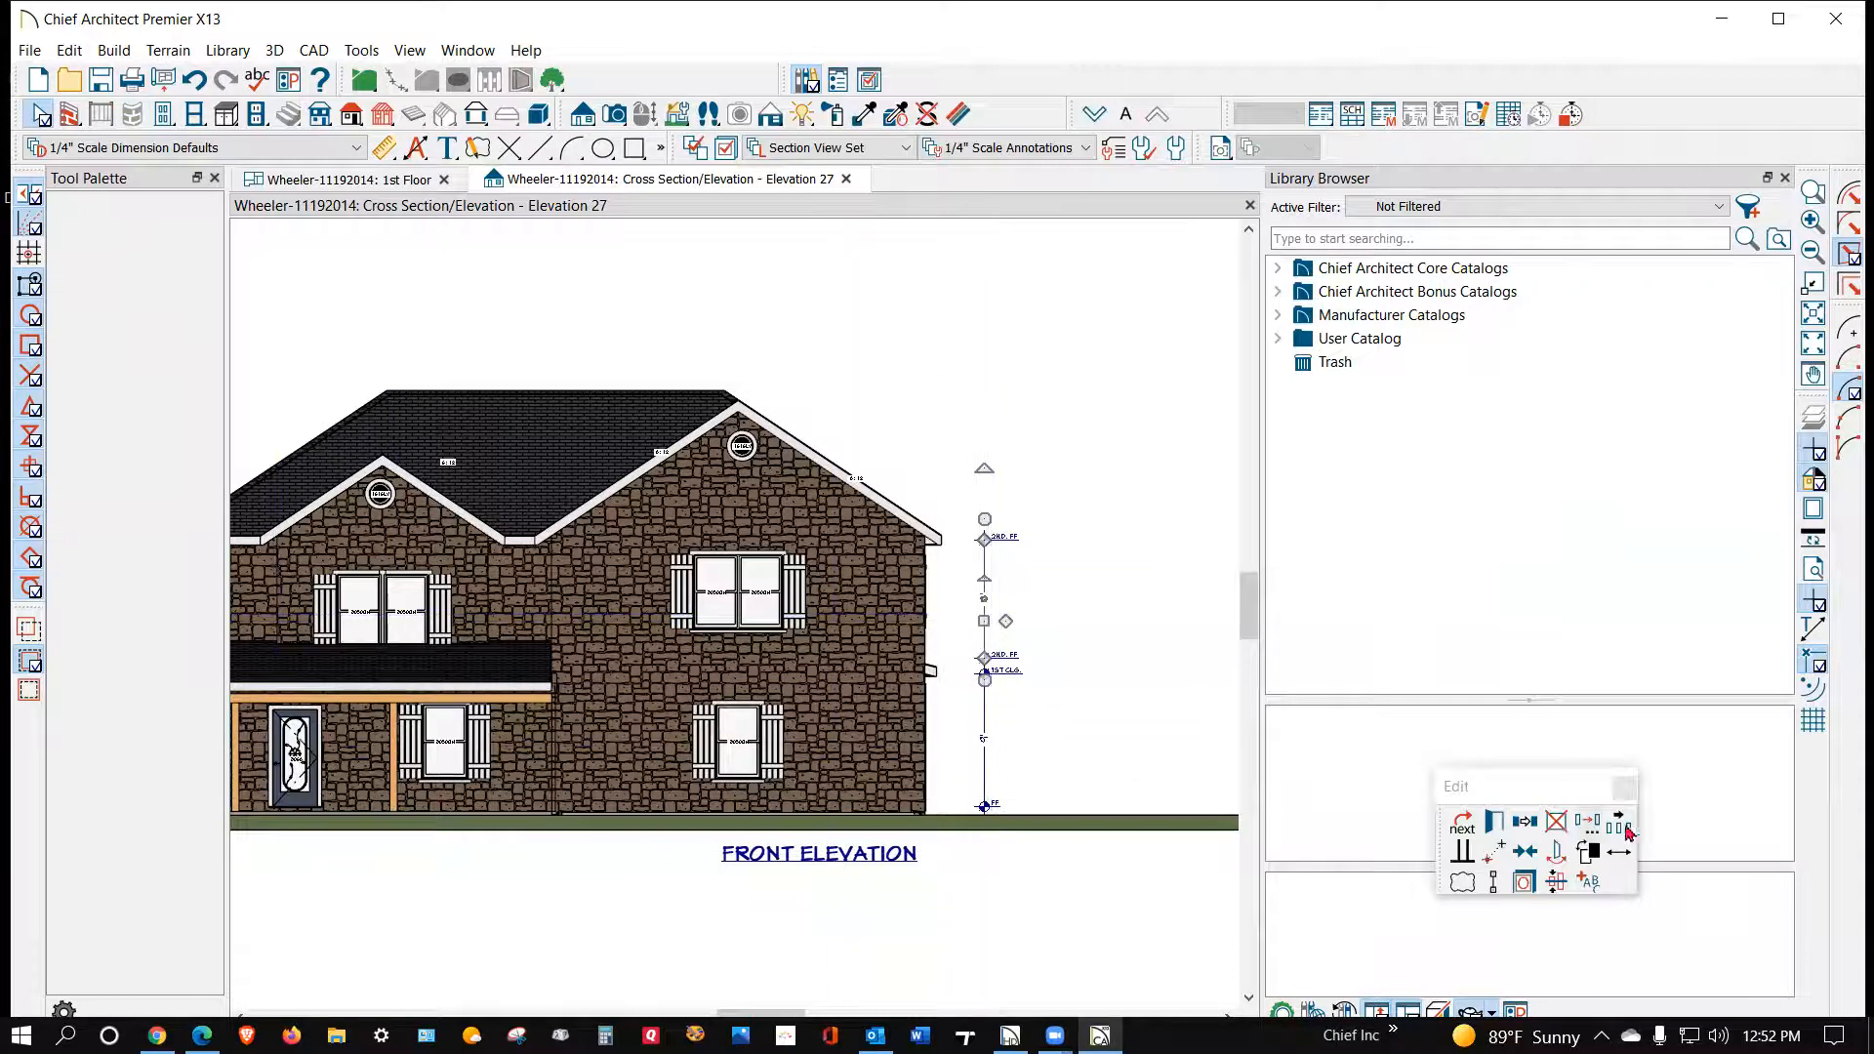
click(1556, 825)
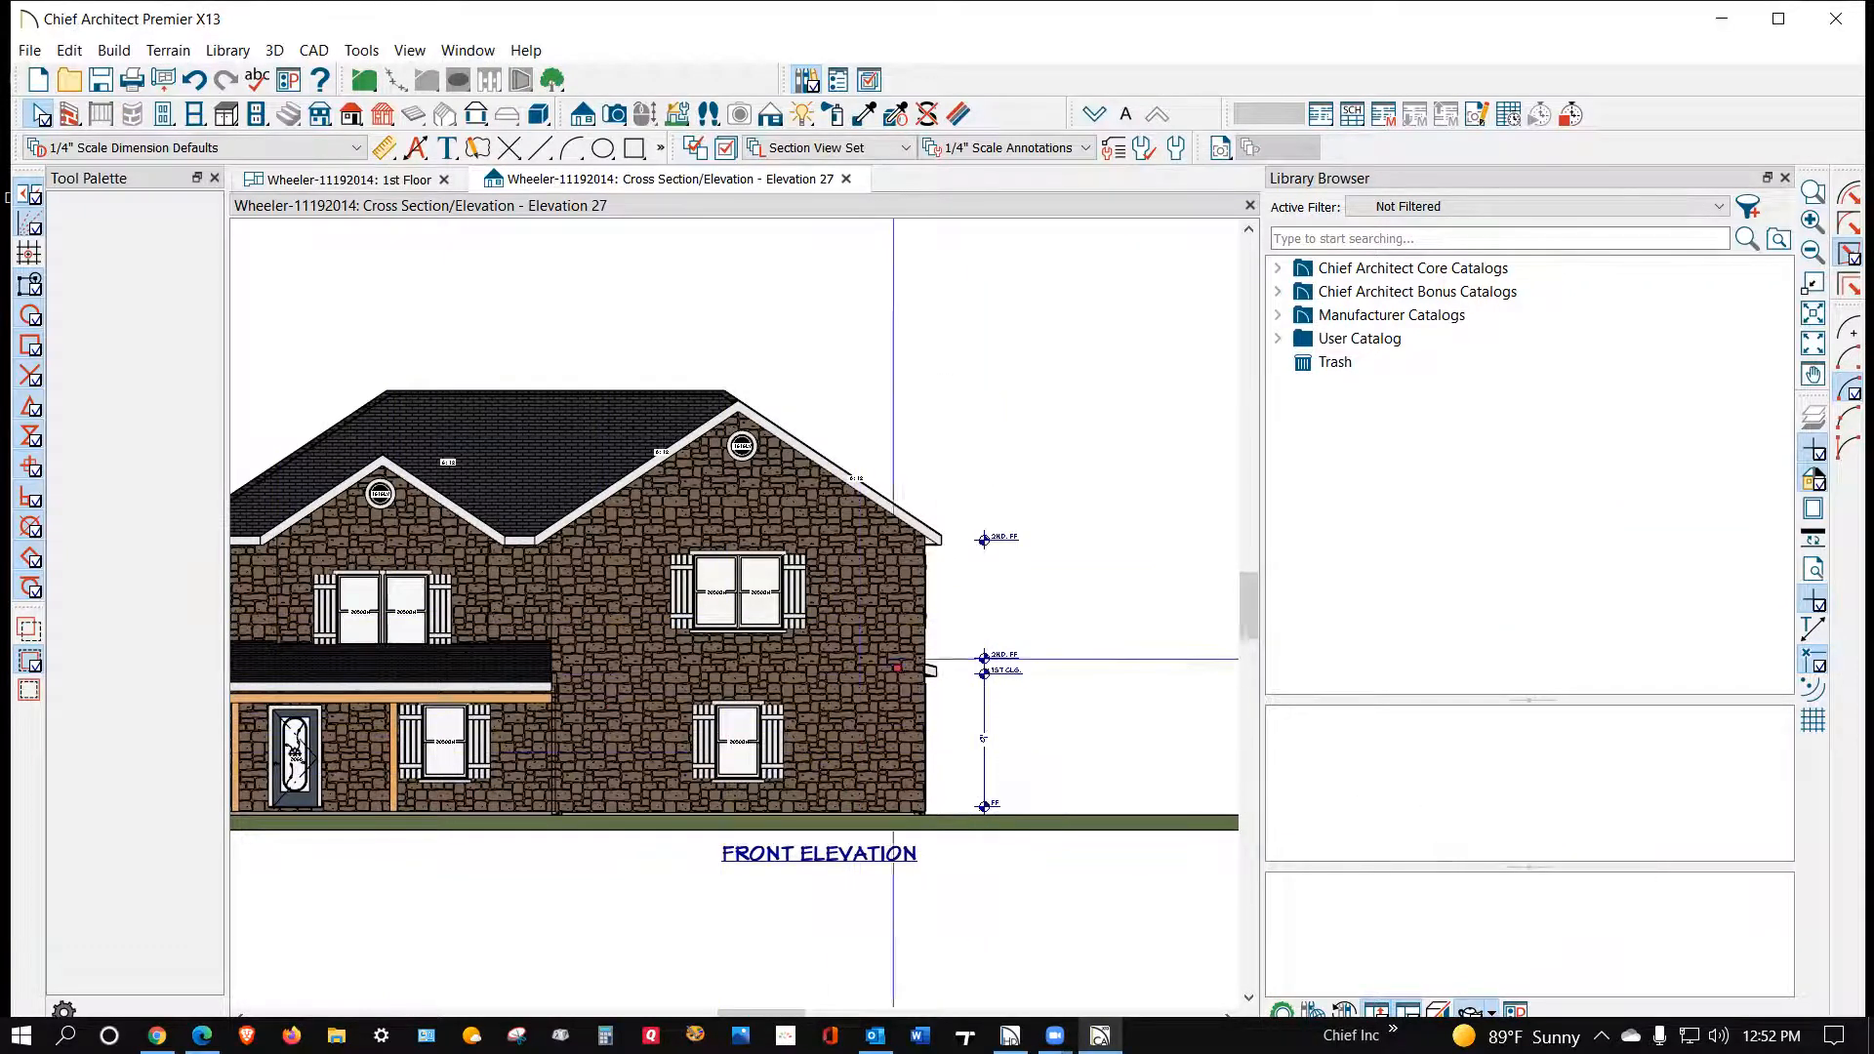
click(991, 720)
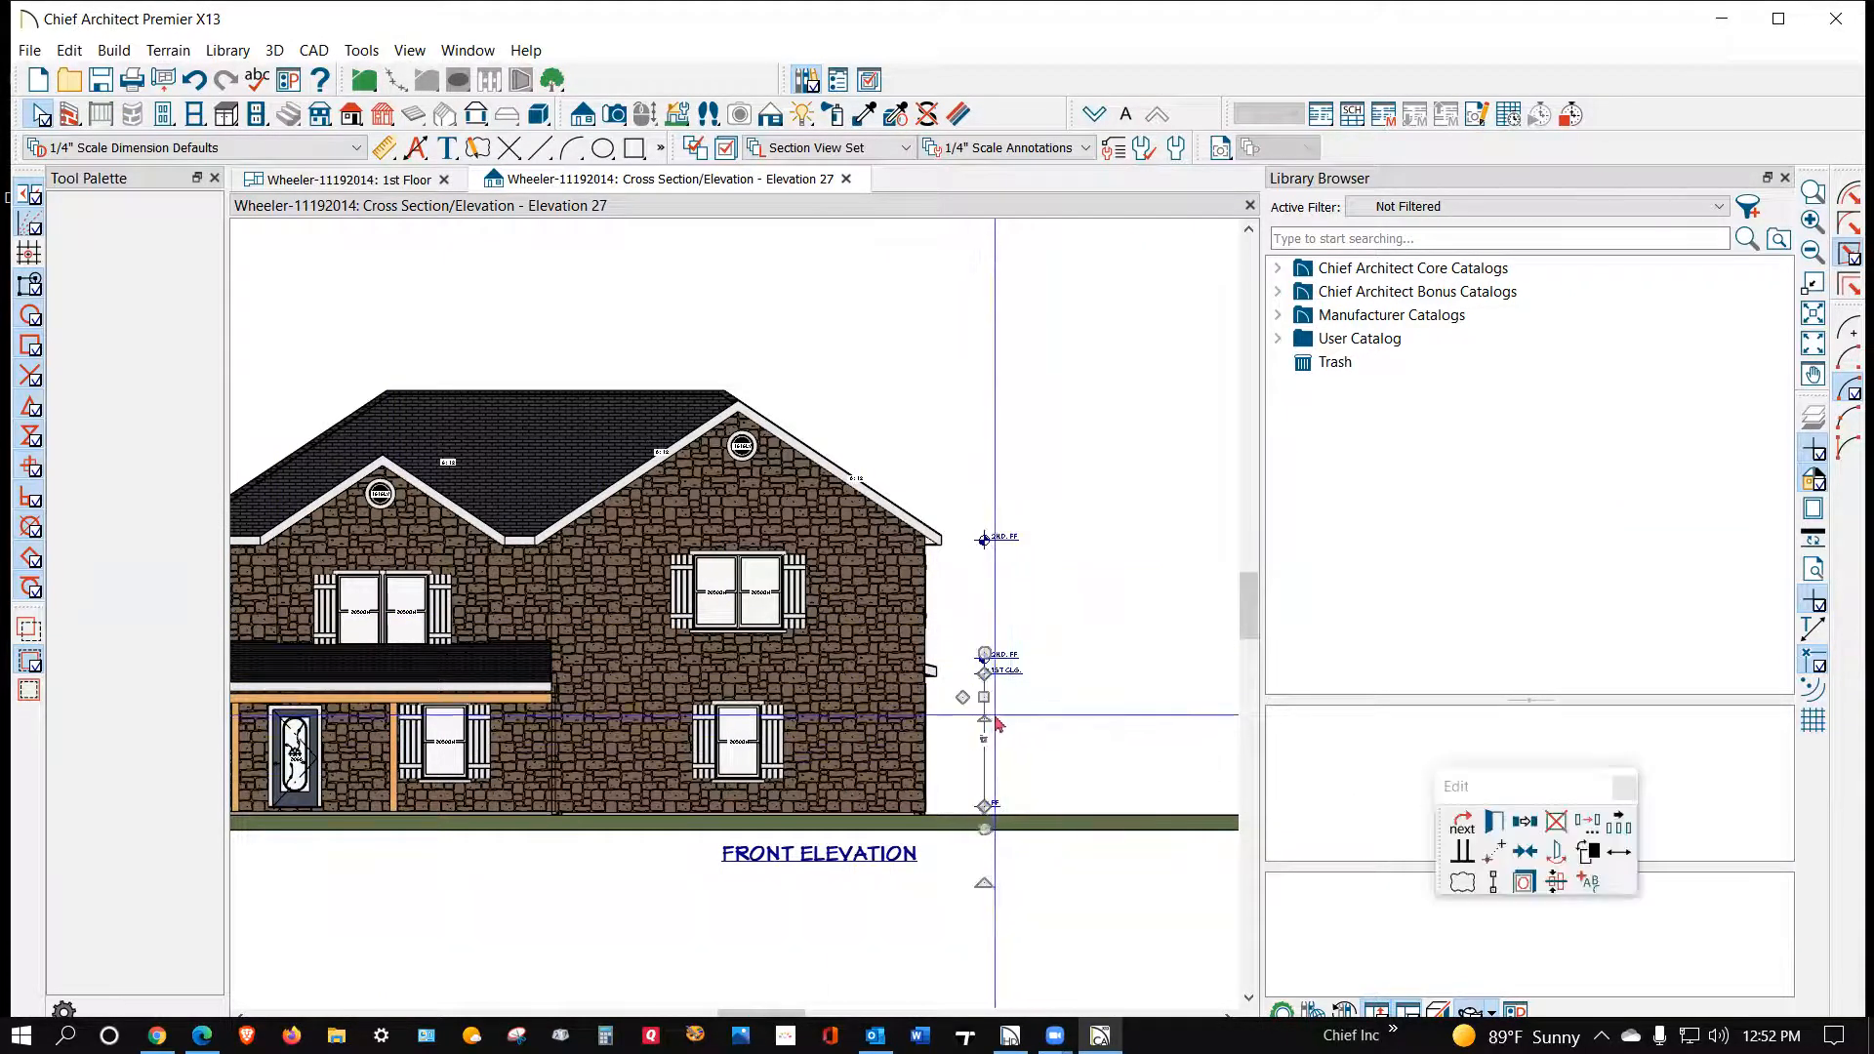
key(Delete)
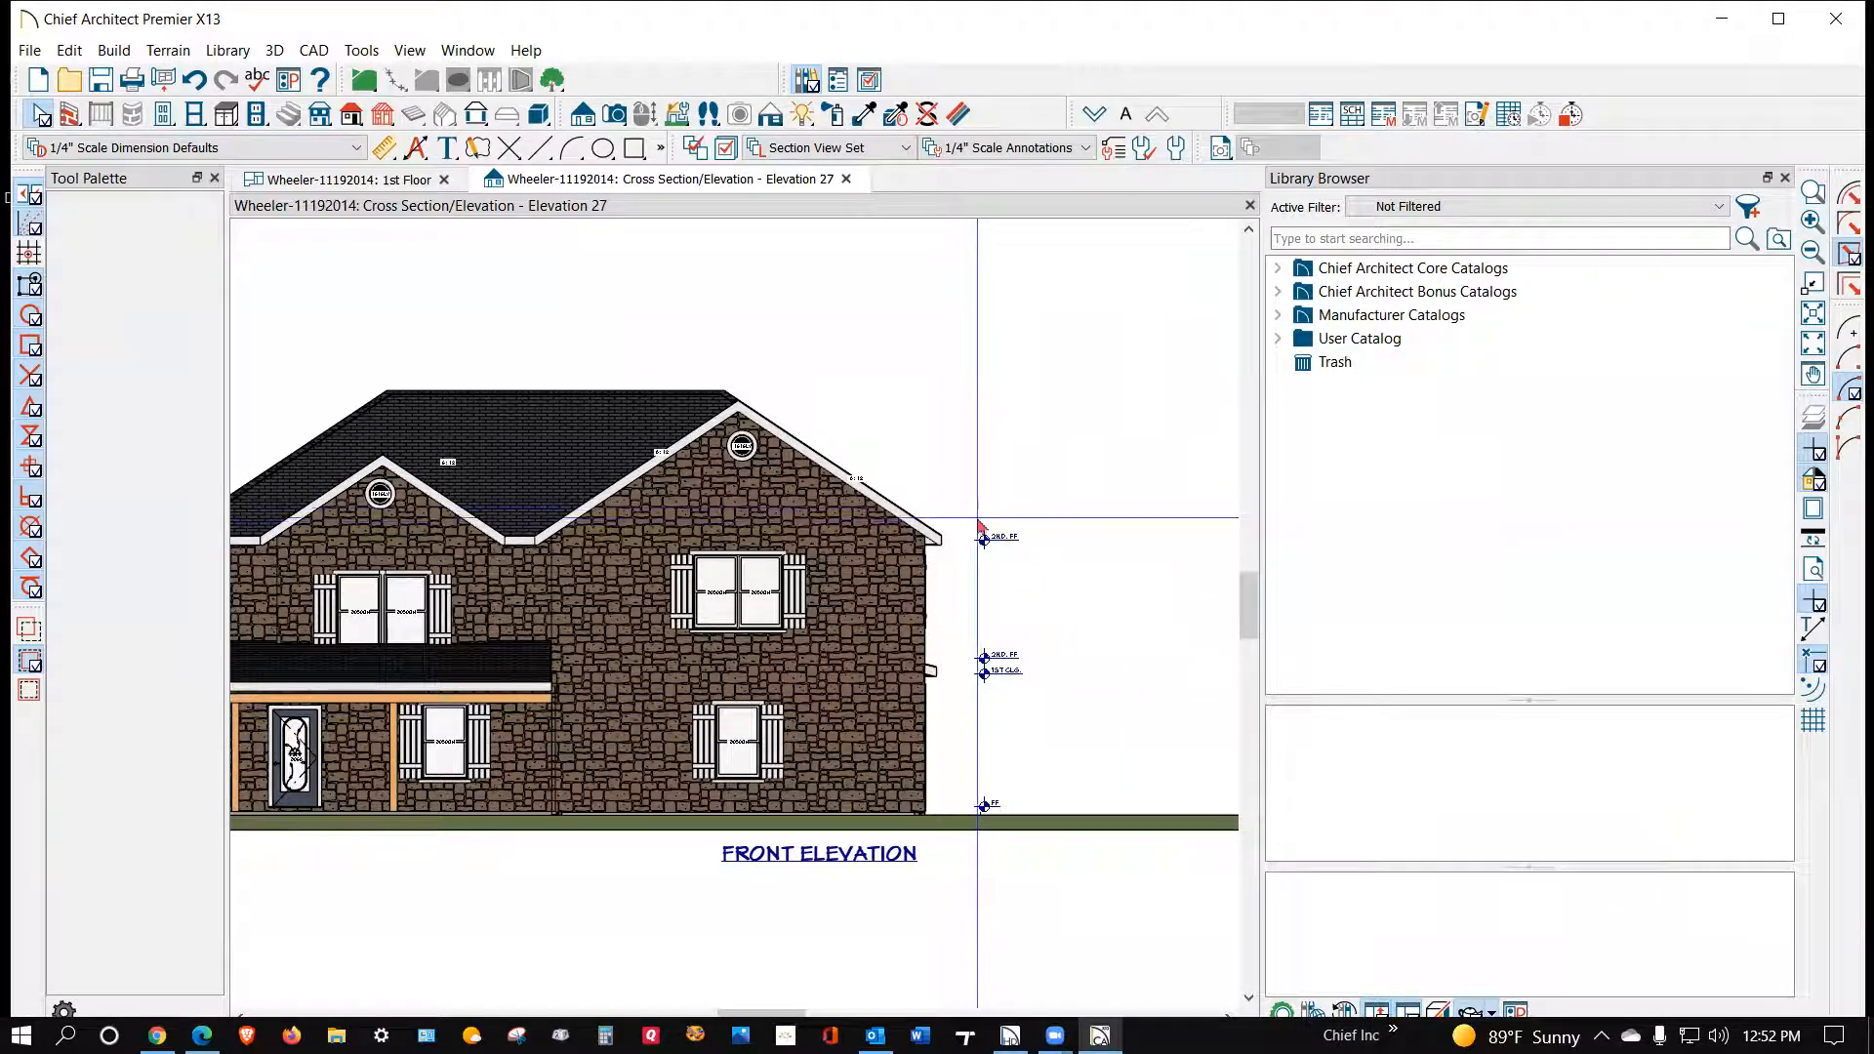
Step: Delete all the floor and ceiling level markers beside the front elevation, including the 1ST CLG. marker
drag(965, 508, 1020, 808)
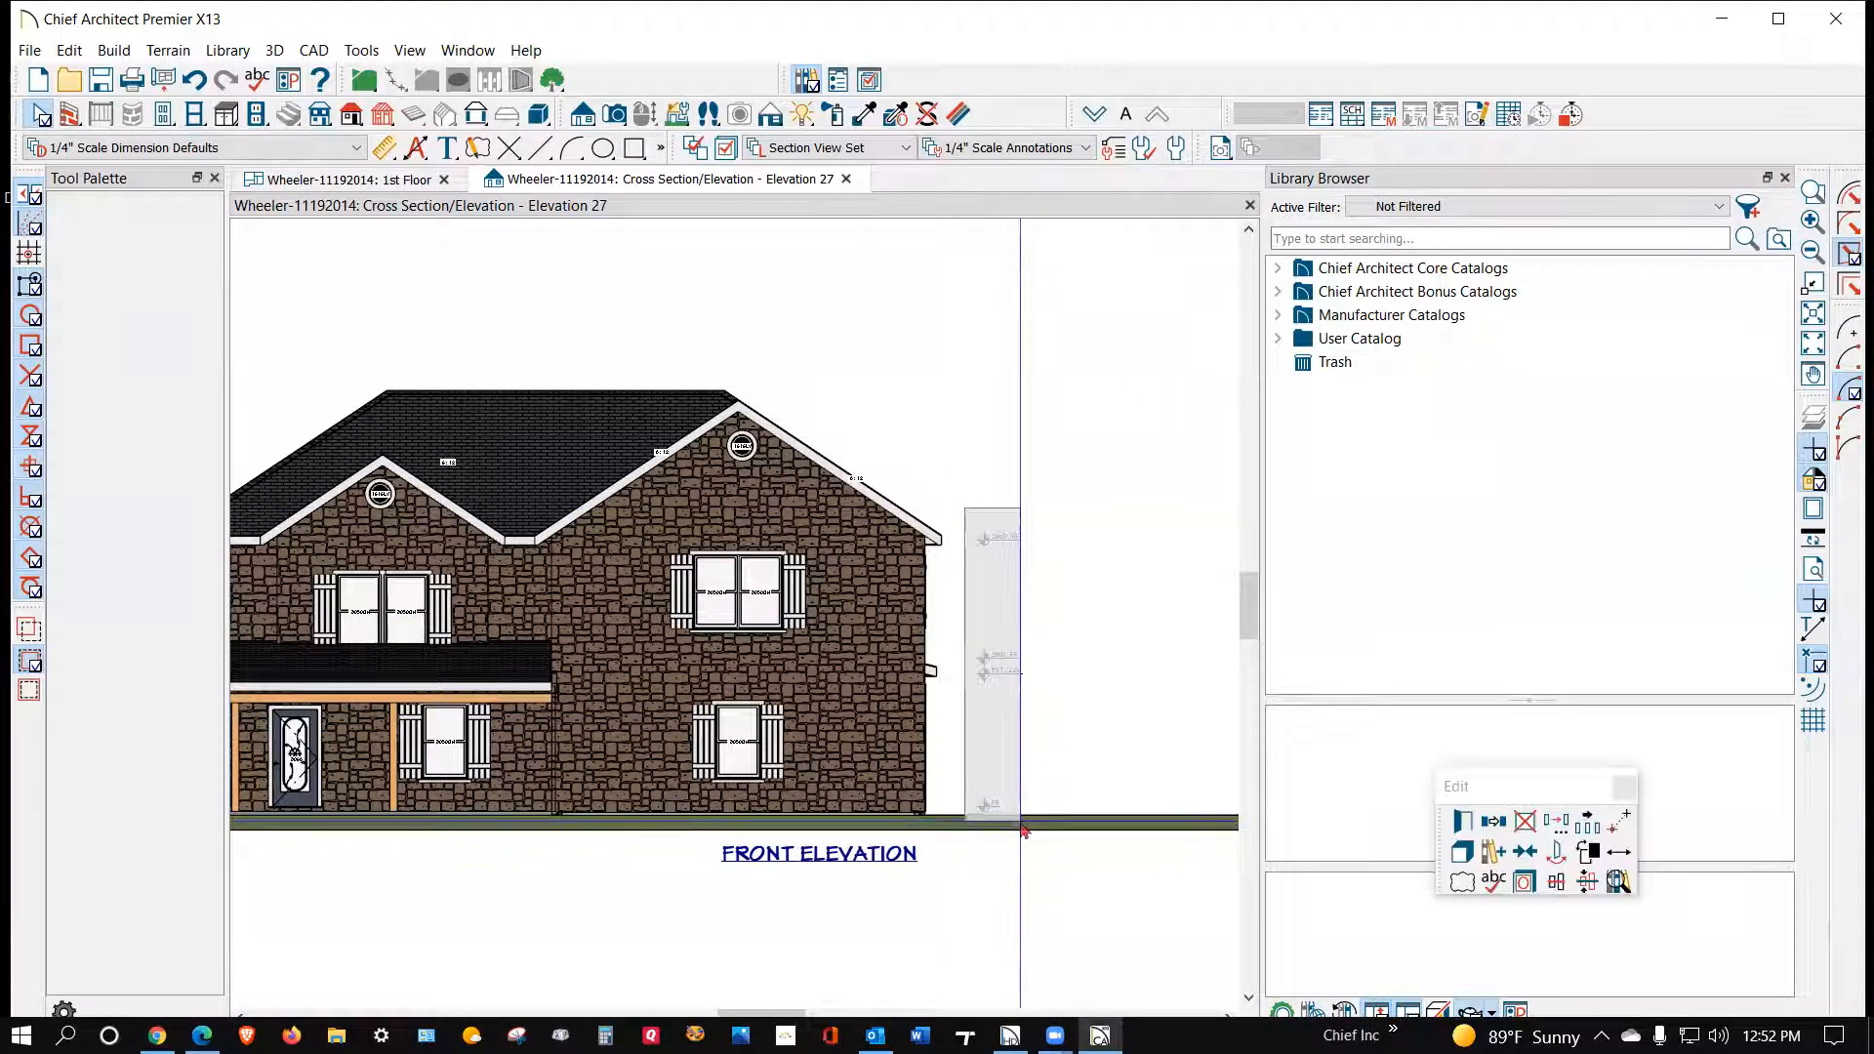
click(1525, 822)
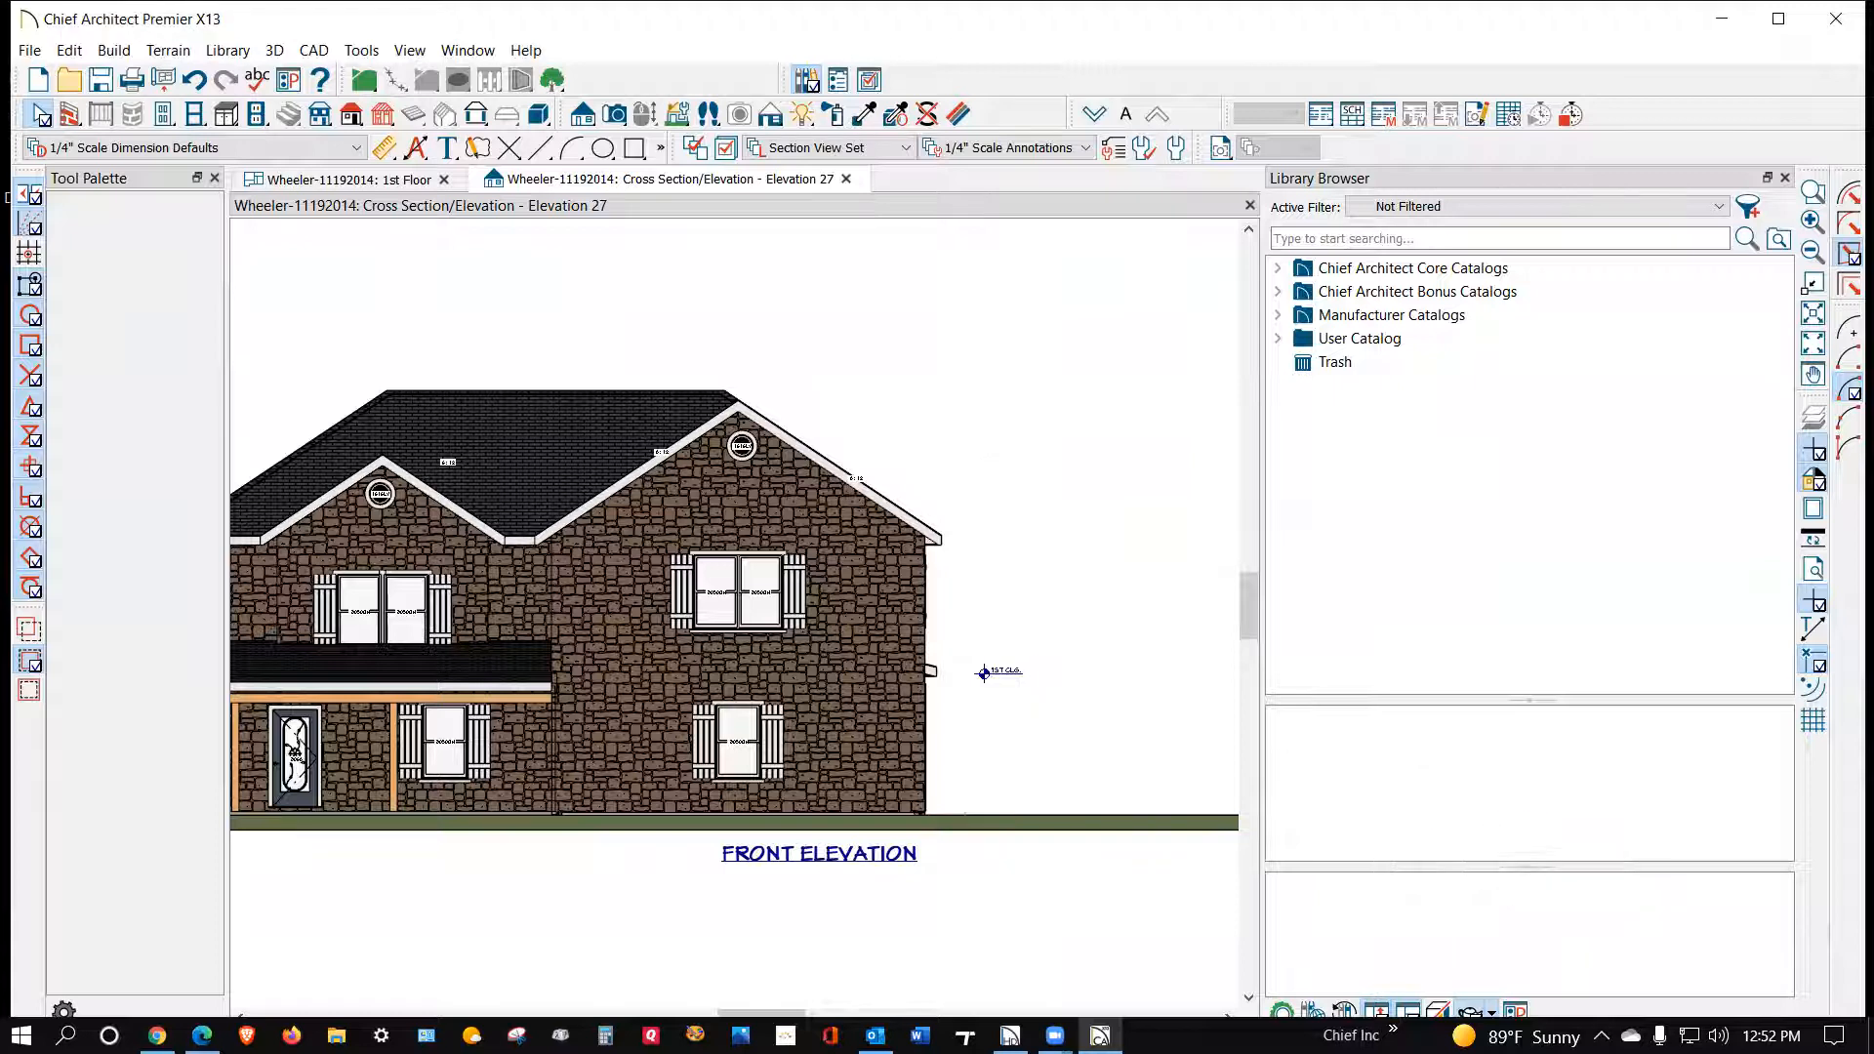
click(988, 673)
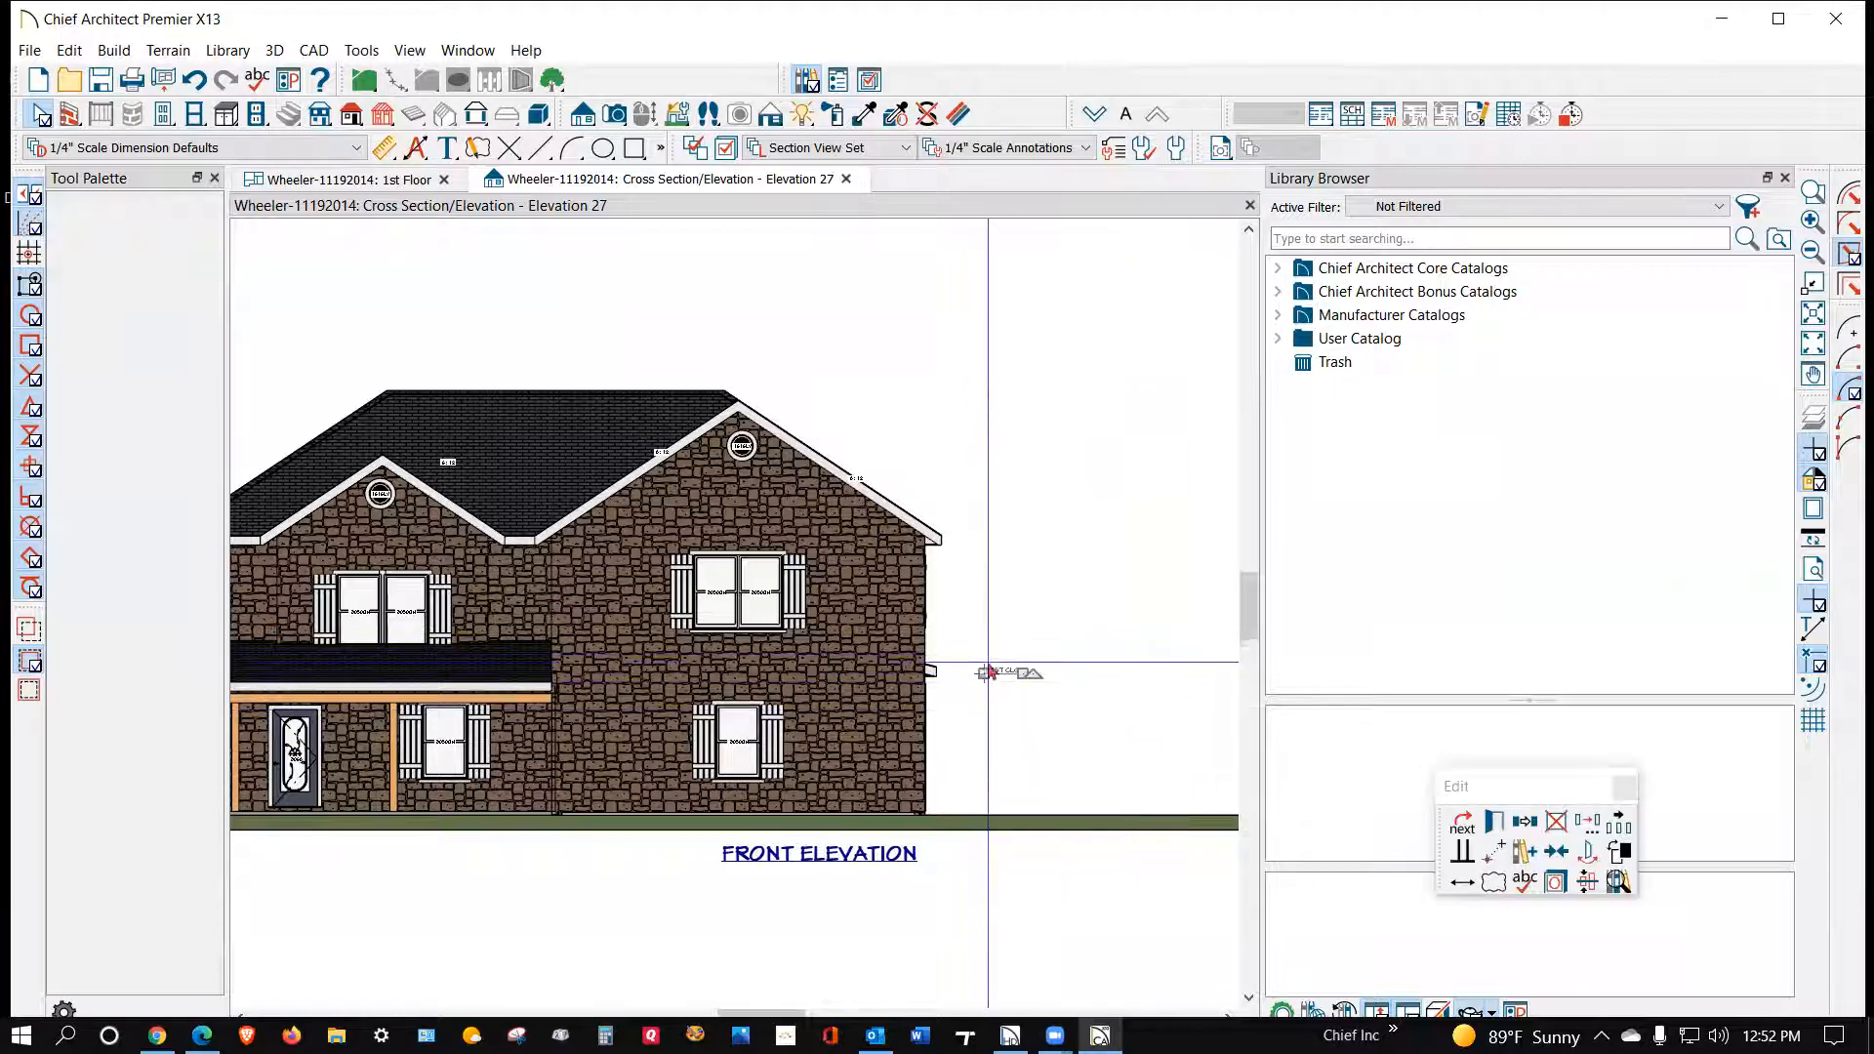
key(Delete)
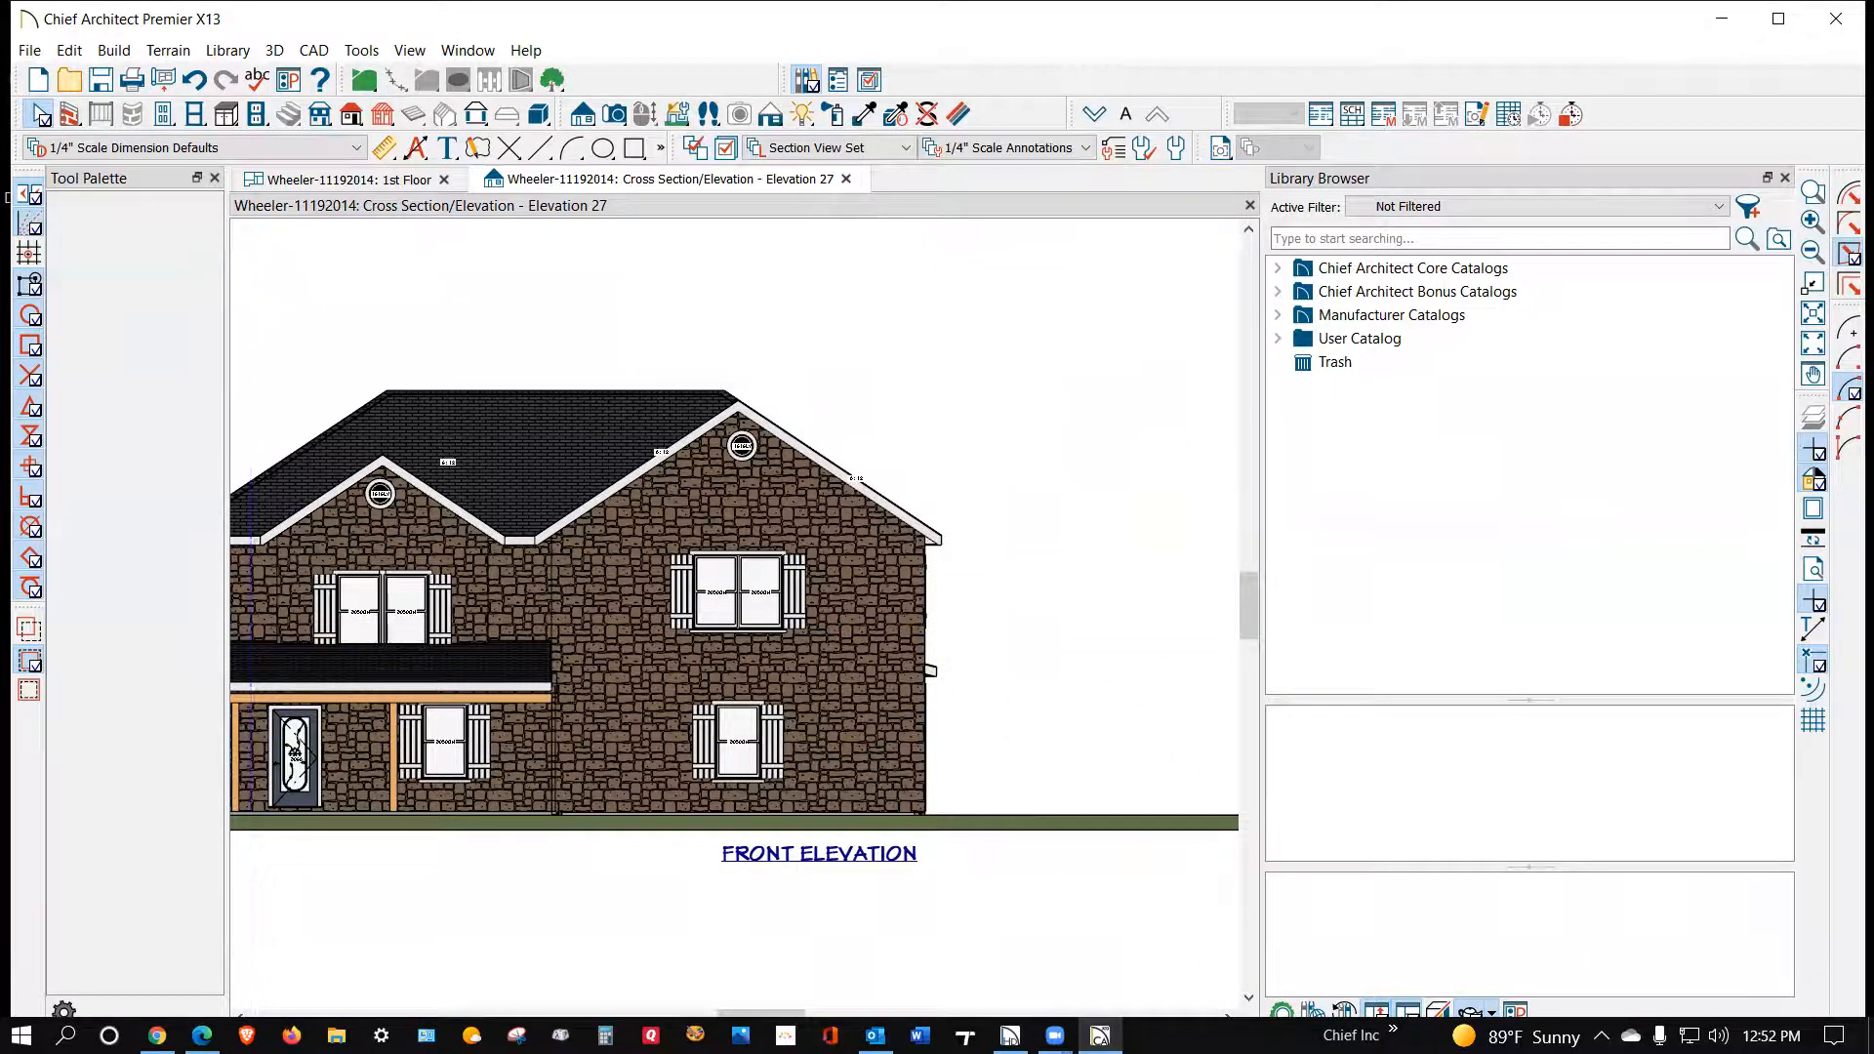
Step: Open the Auto Story Pole Dimension defaults for editing and show their Locate Elevations settings
click(68, 56)
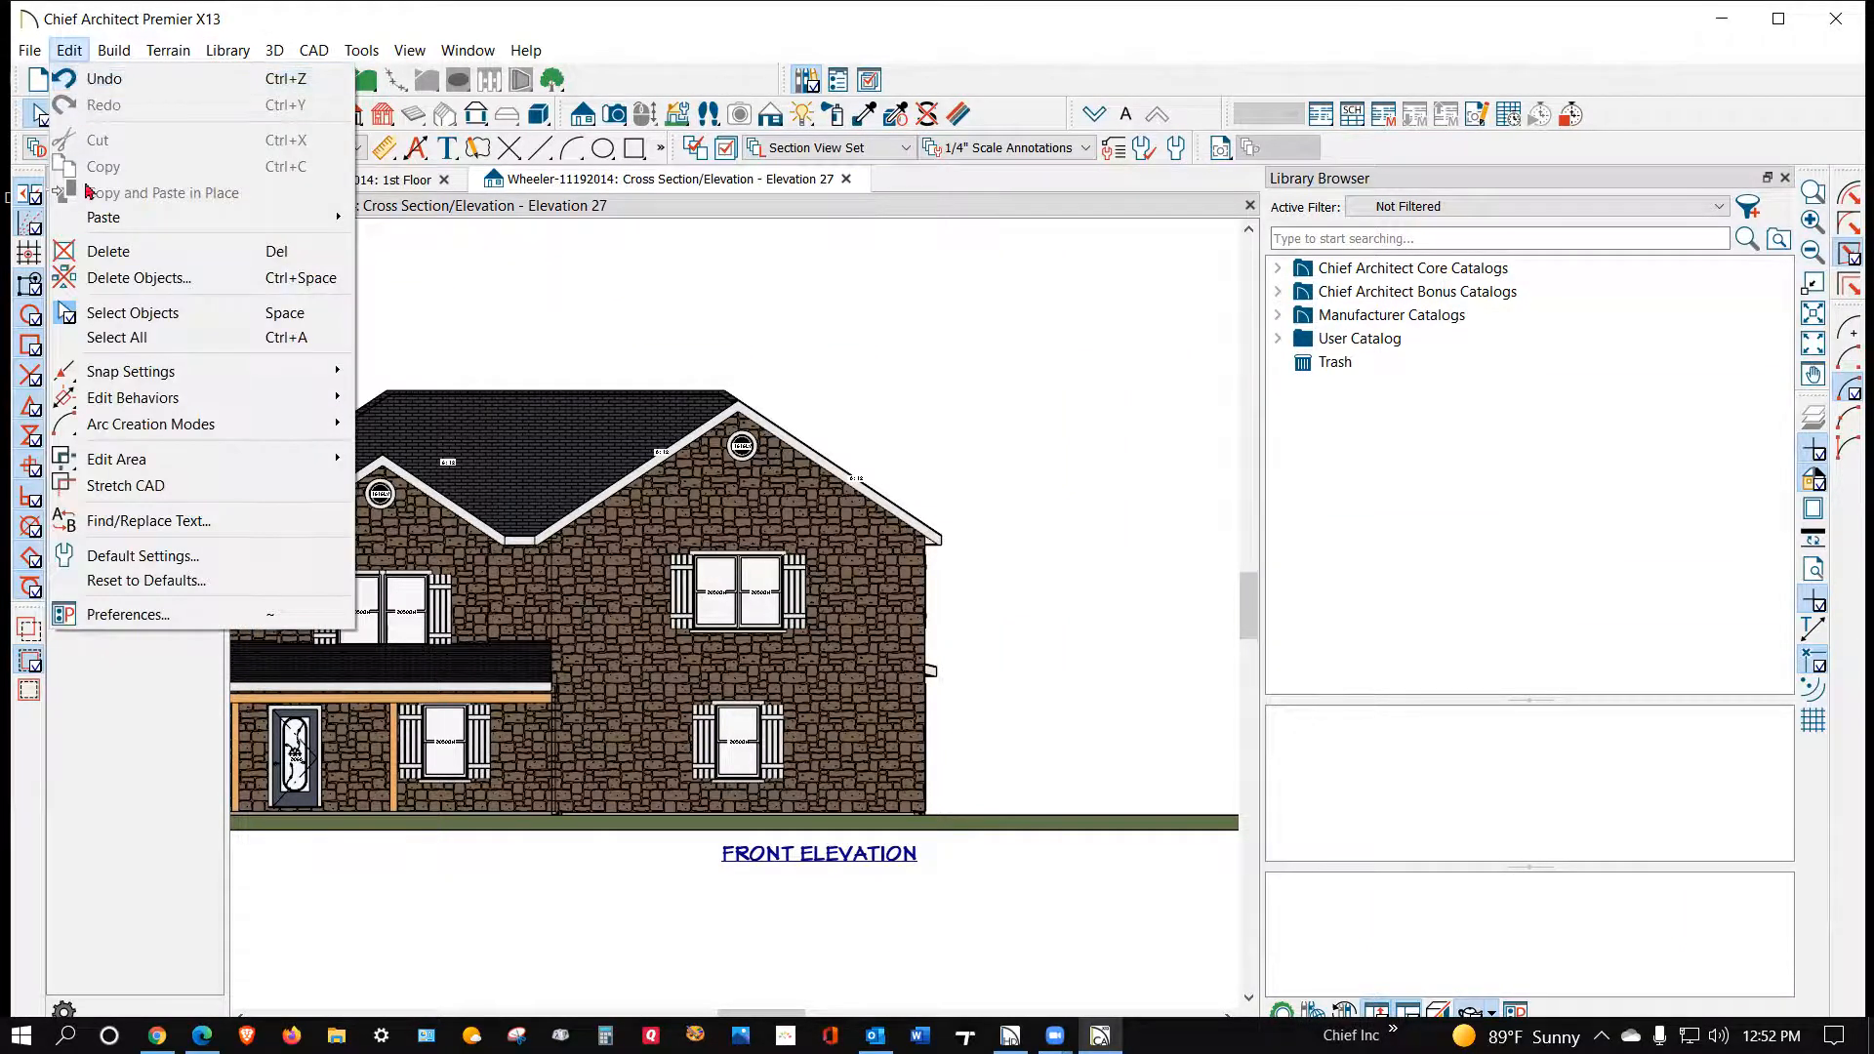
click(153, 570)
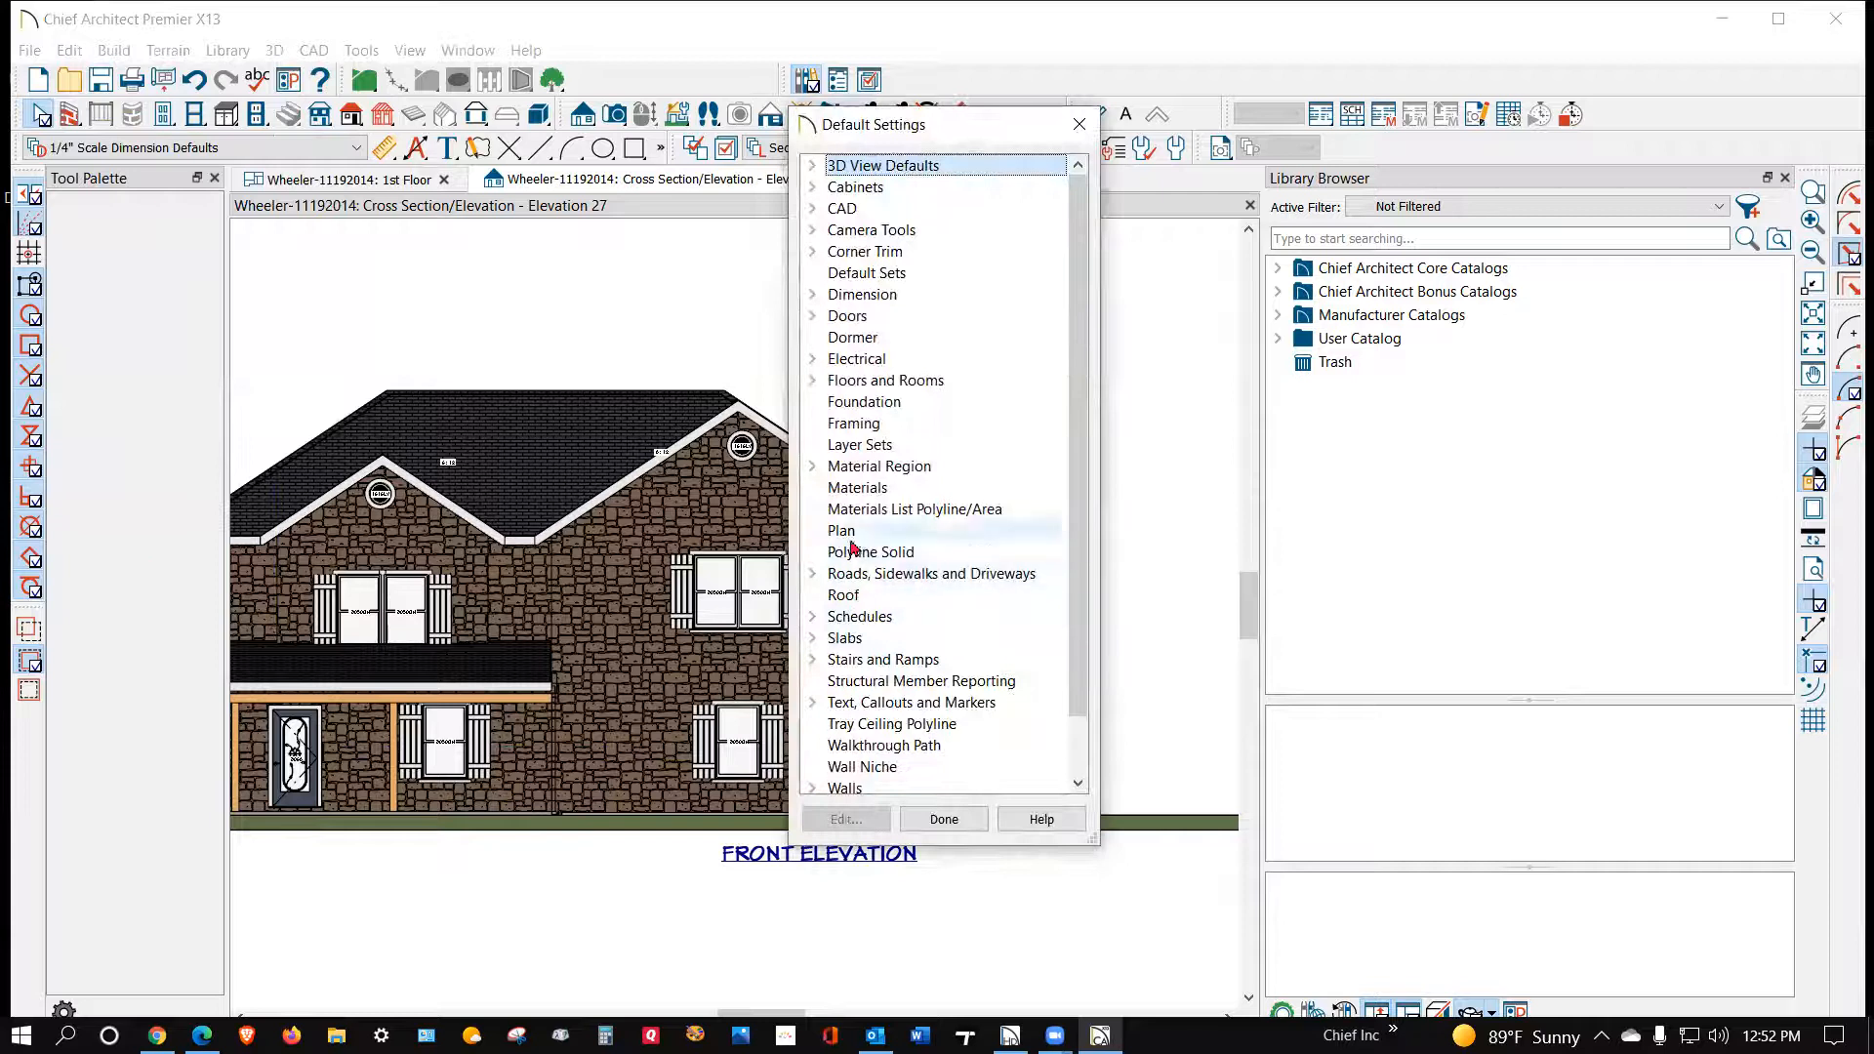
click(816, 294)
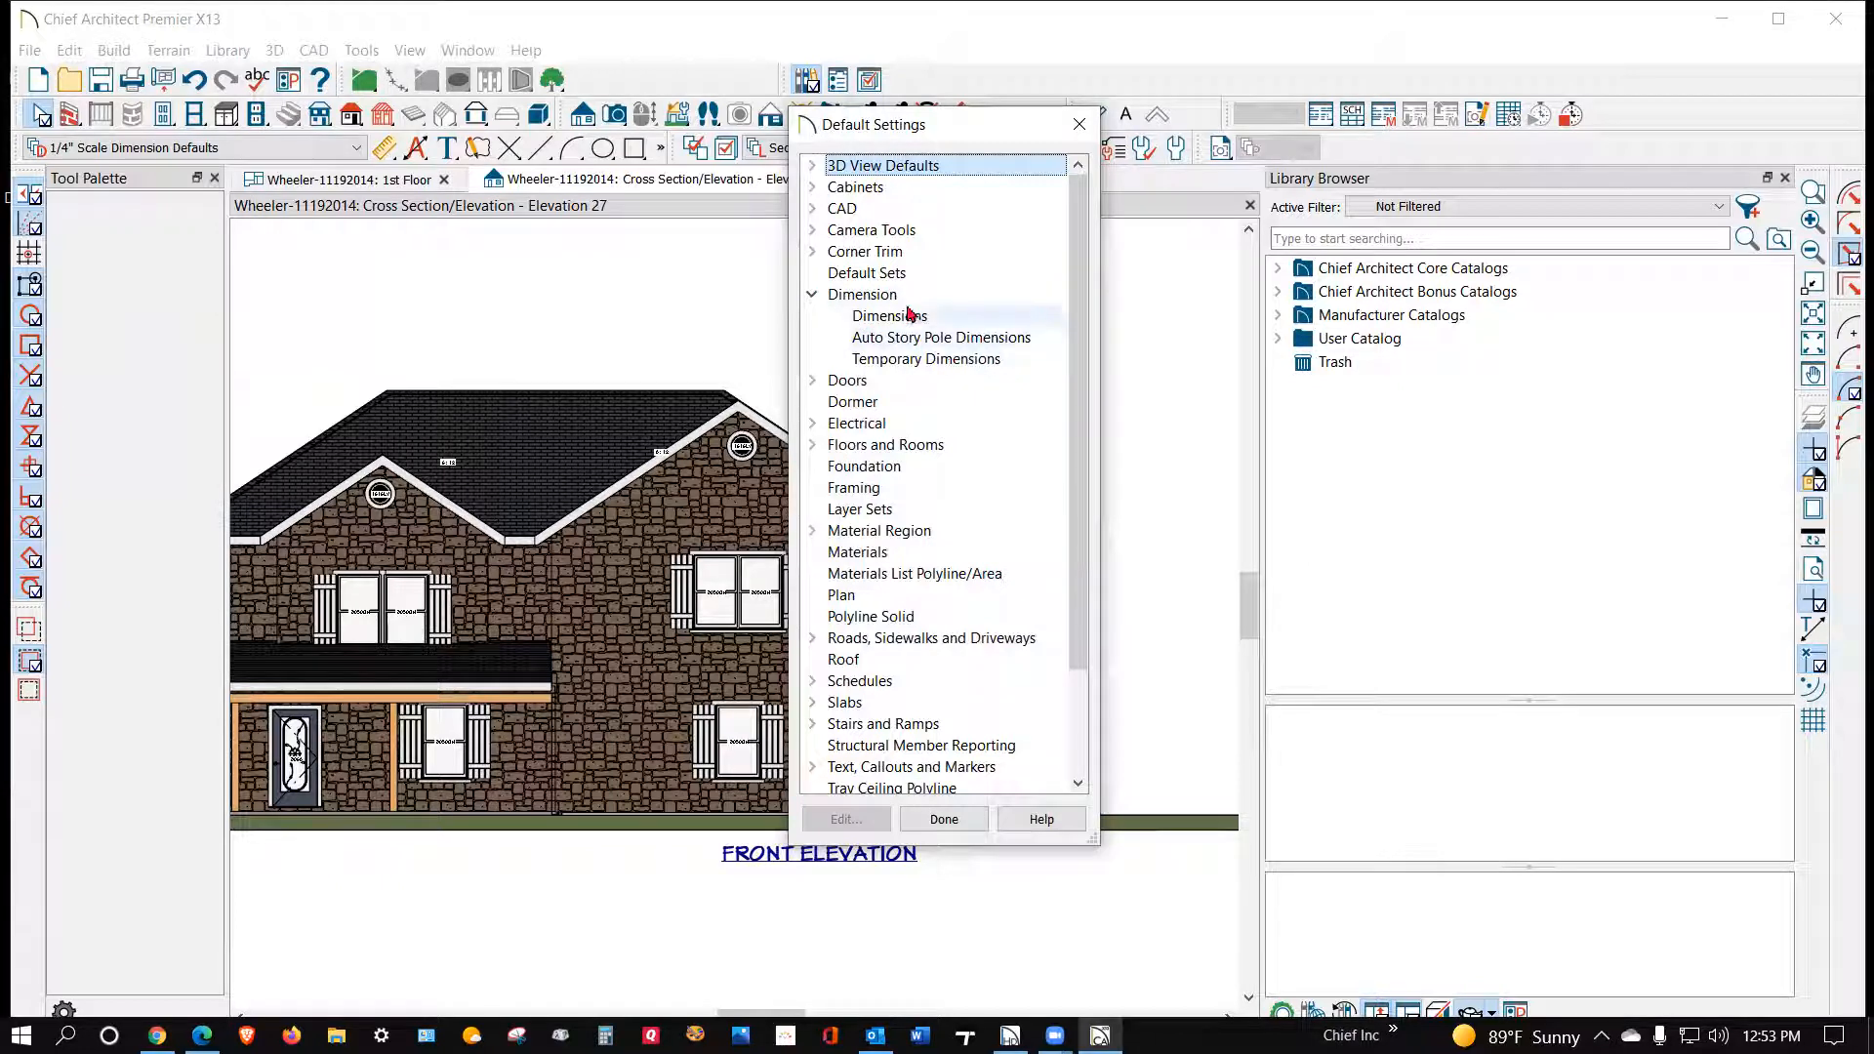
click(874, 341)
click(842, 819)
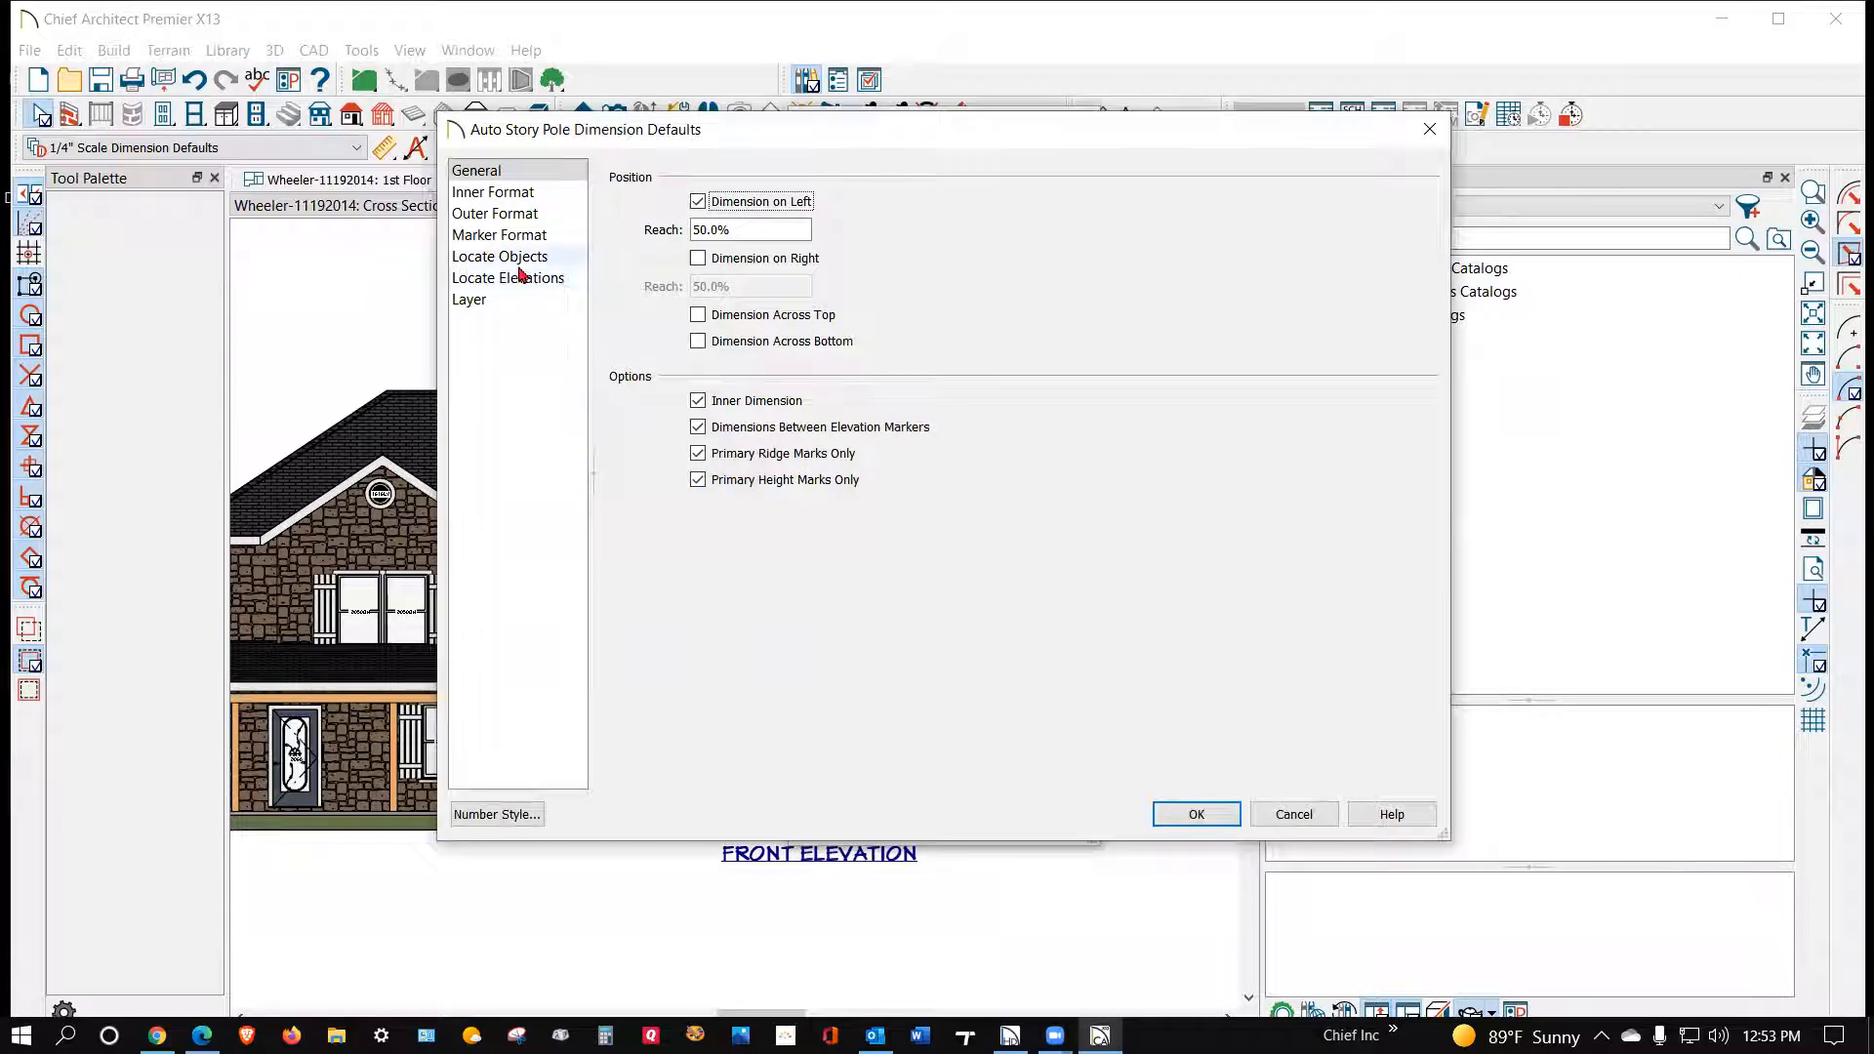
click(522, 281)
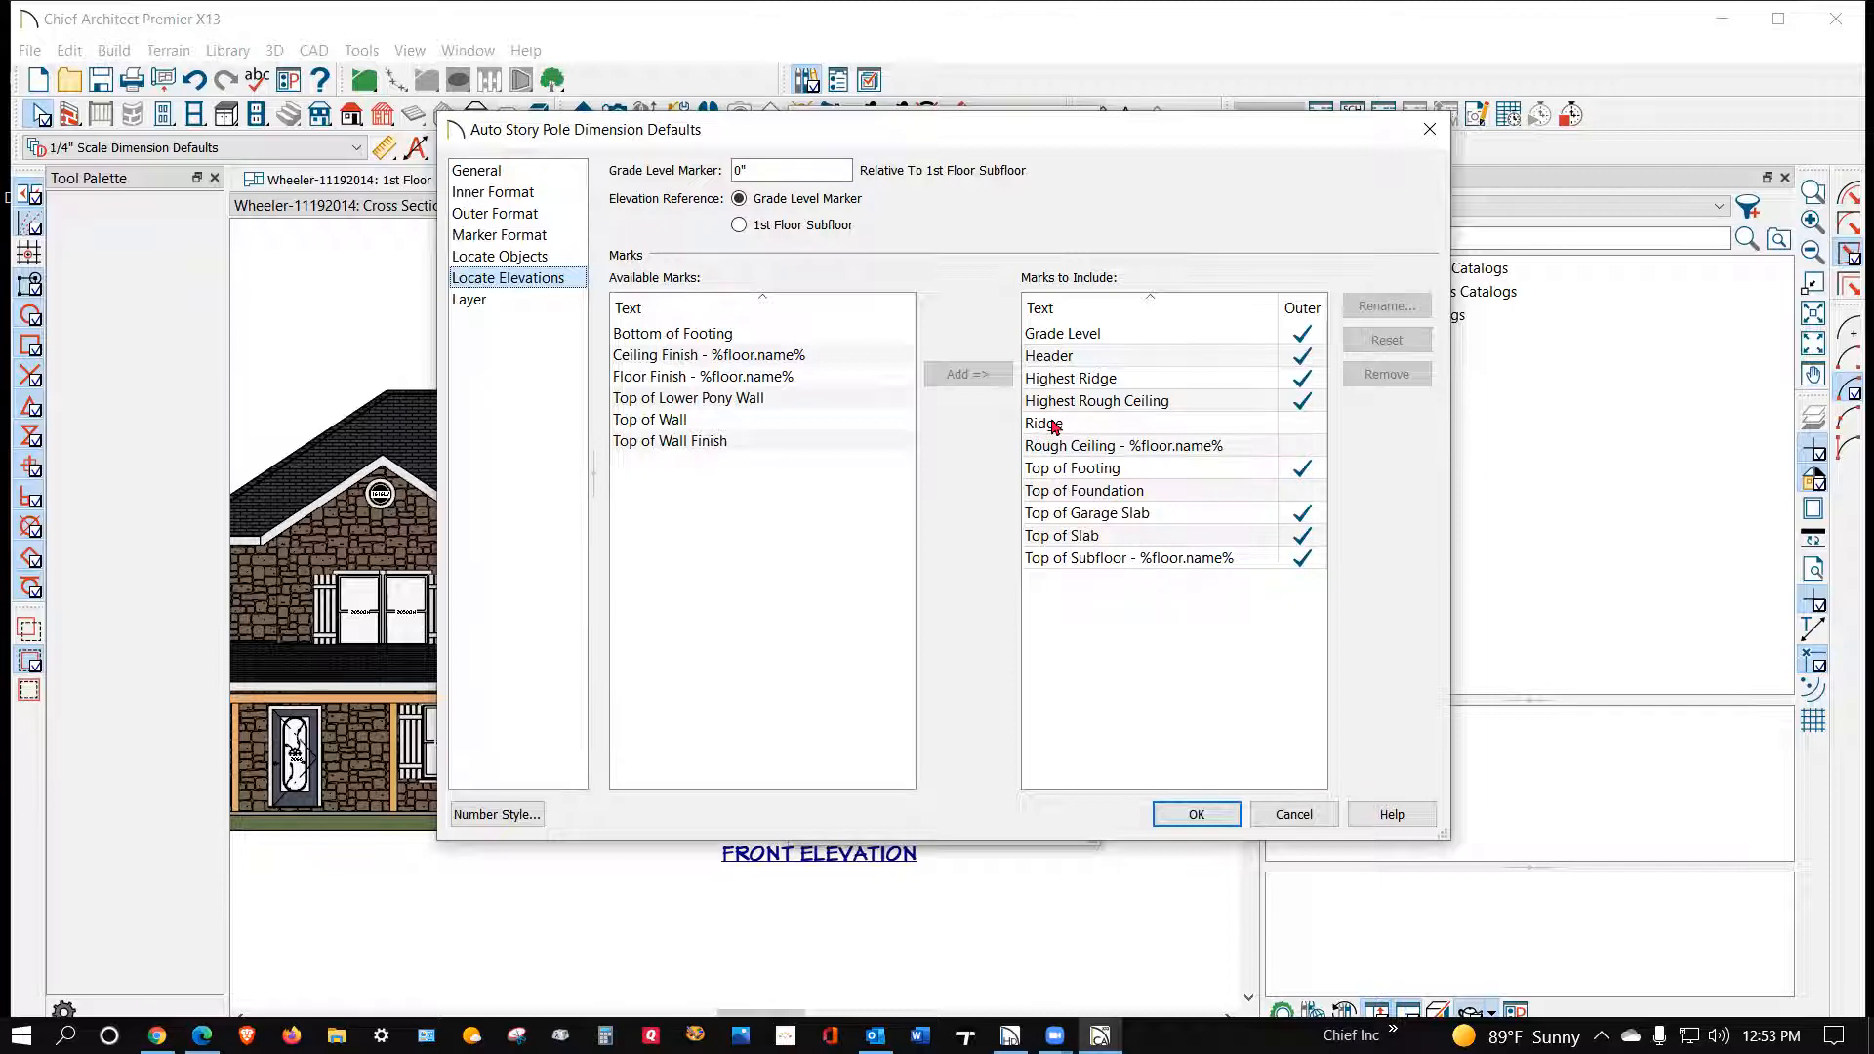
Step: Remove Grade Level, Header, Highest Ridge and Highest Rough Ceiling from the story pole's marks to include
click(1095, 338)
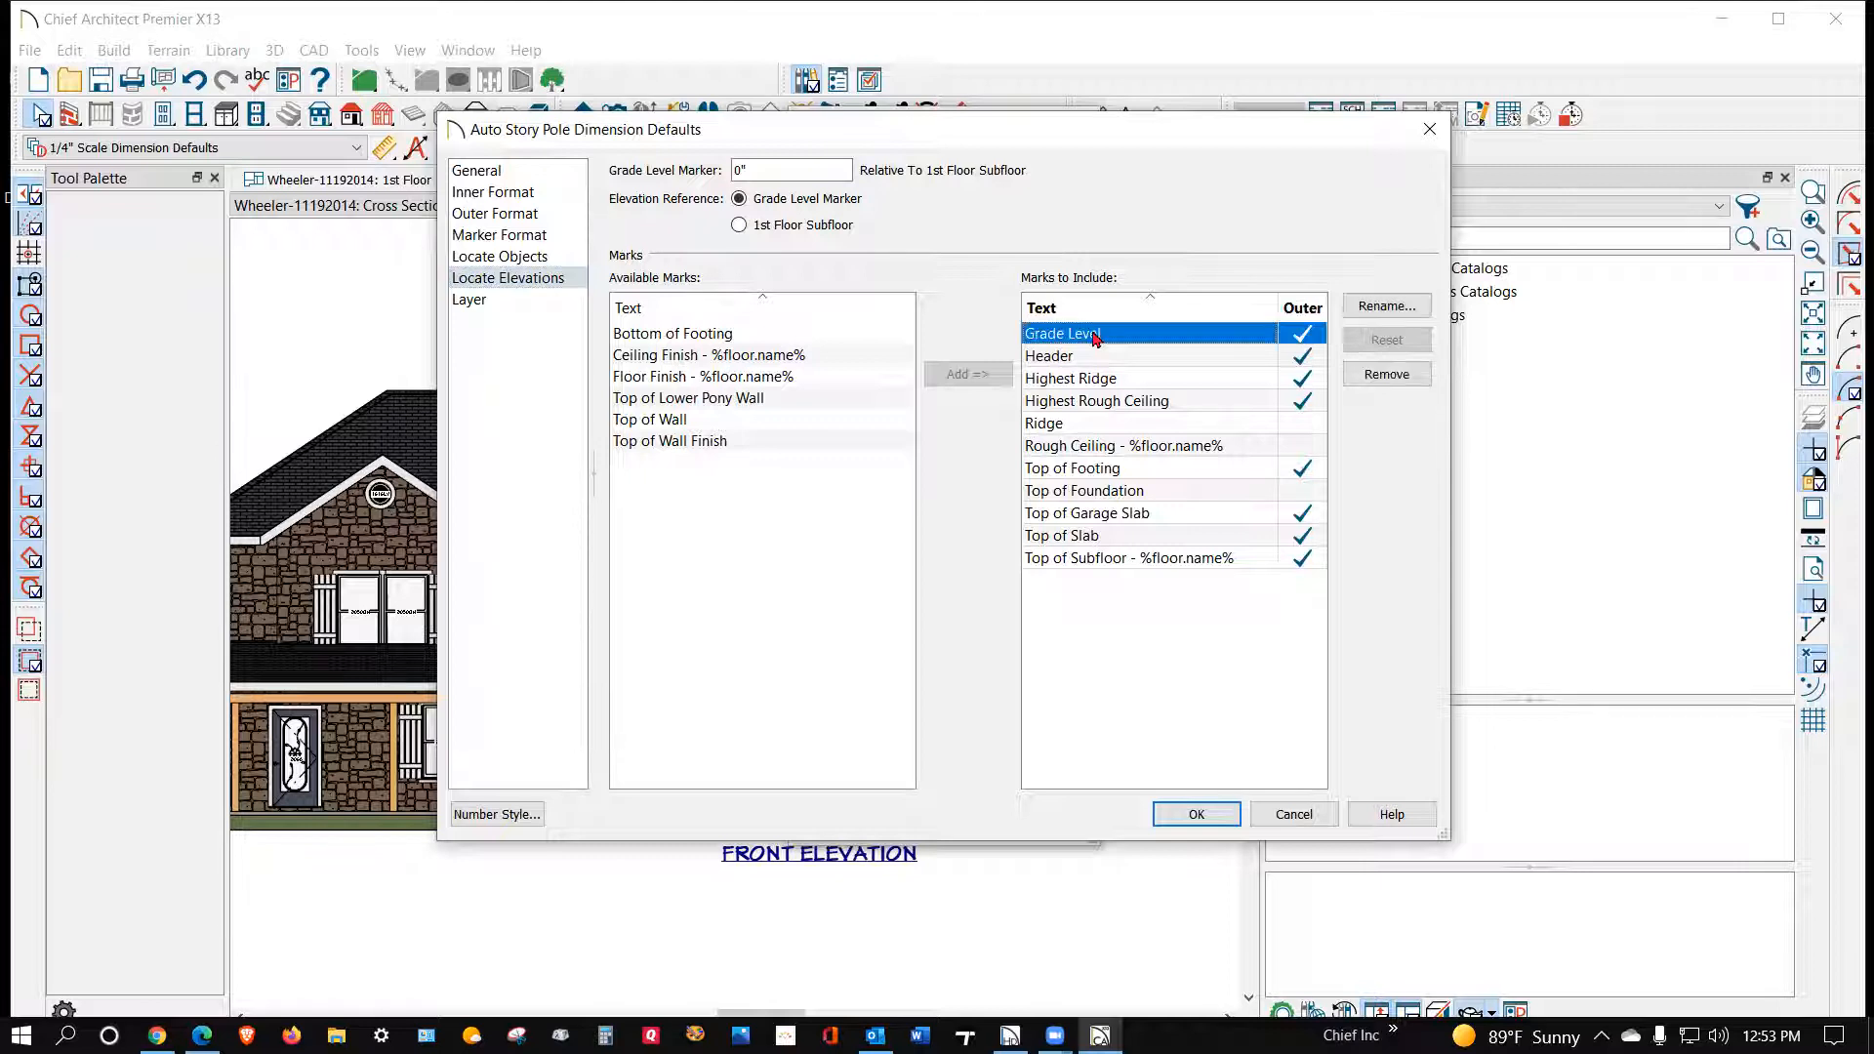
click(1391, 375)
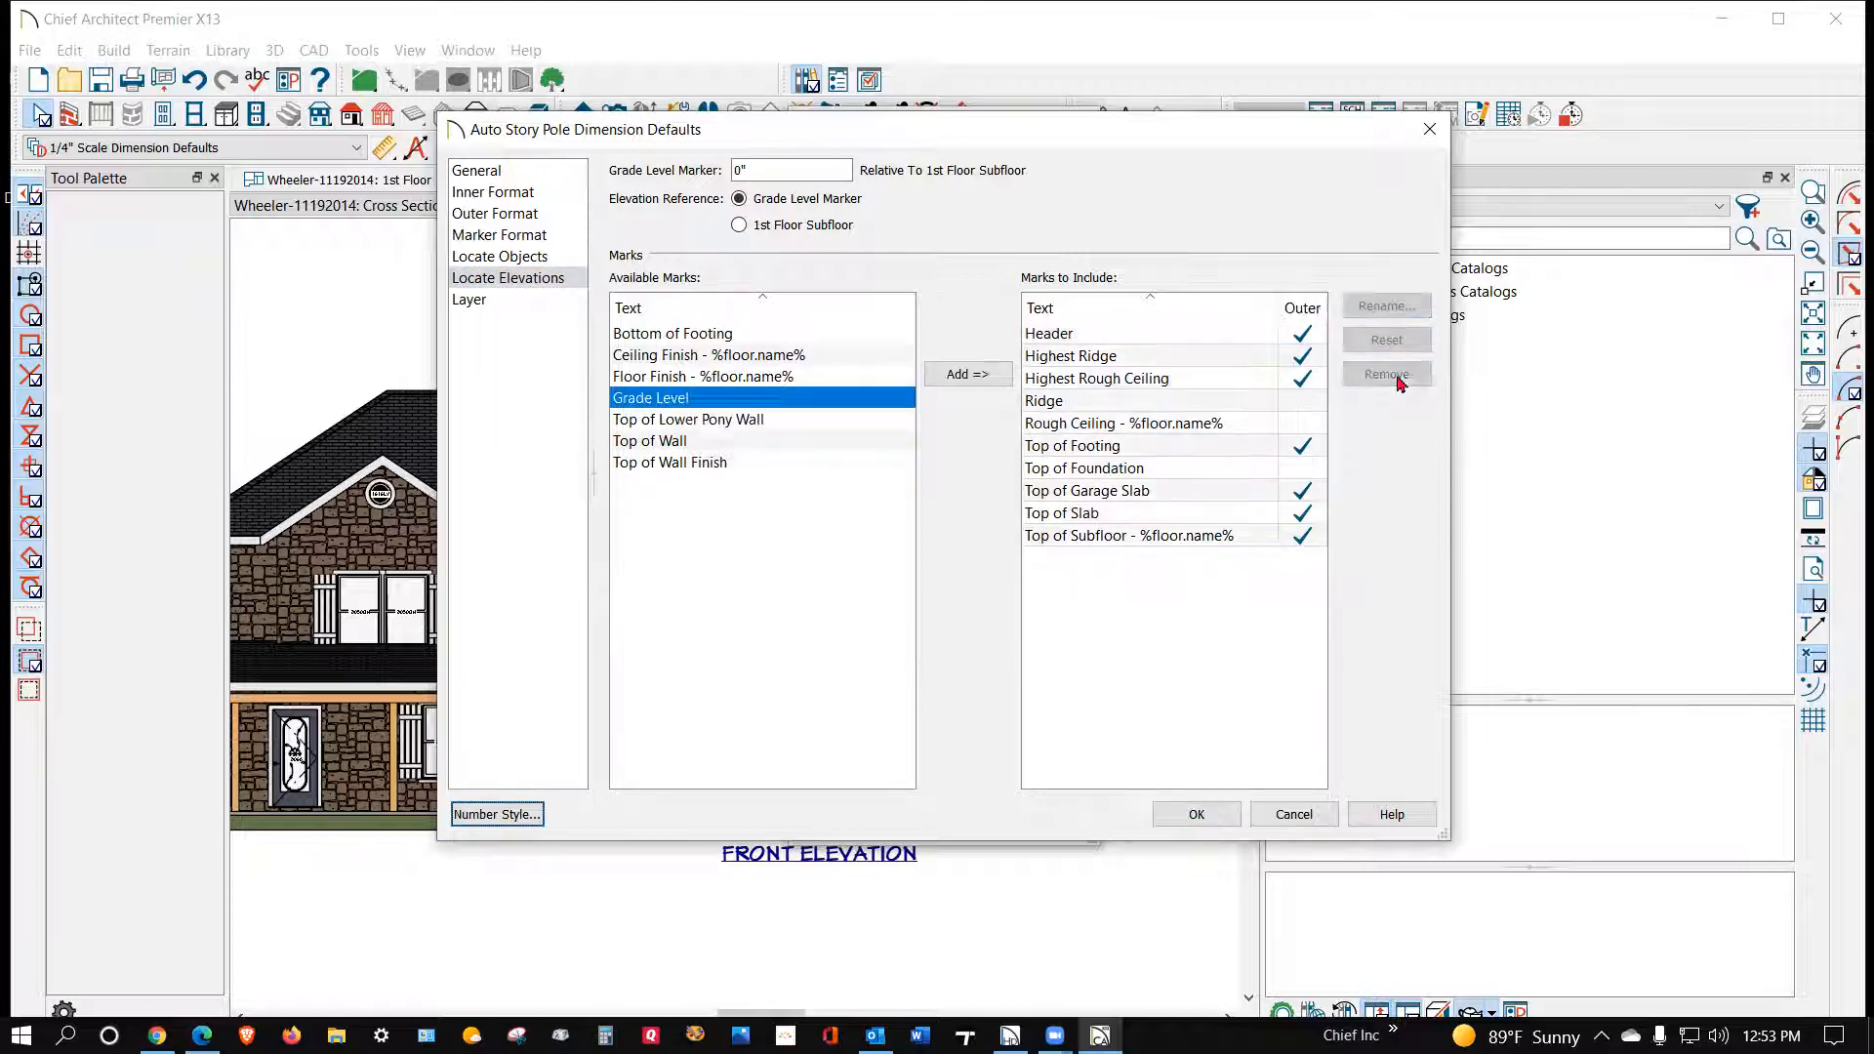
click(1114, 337)
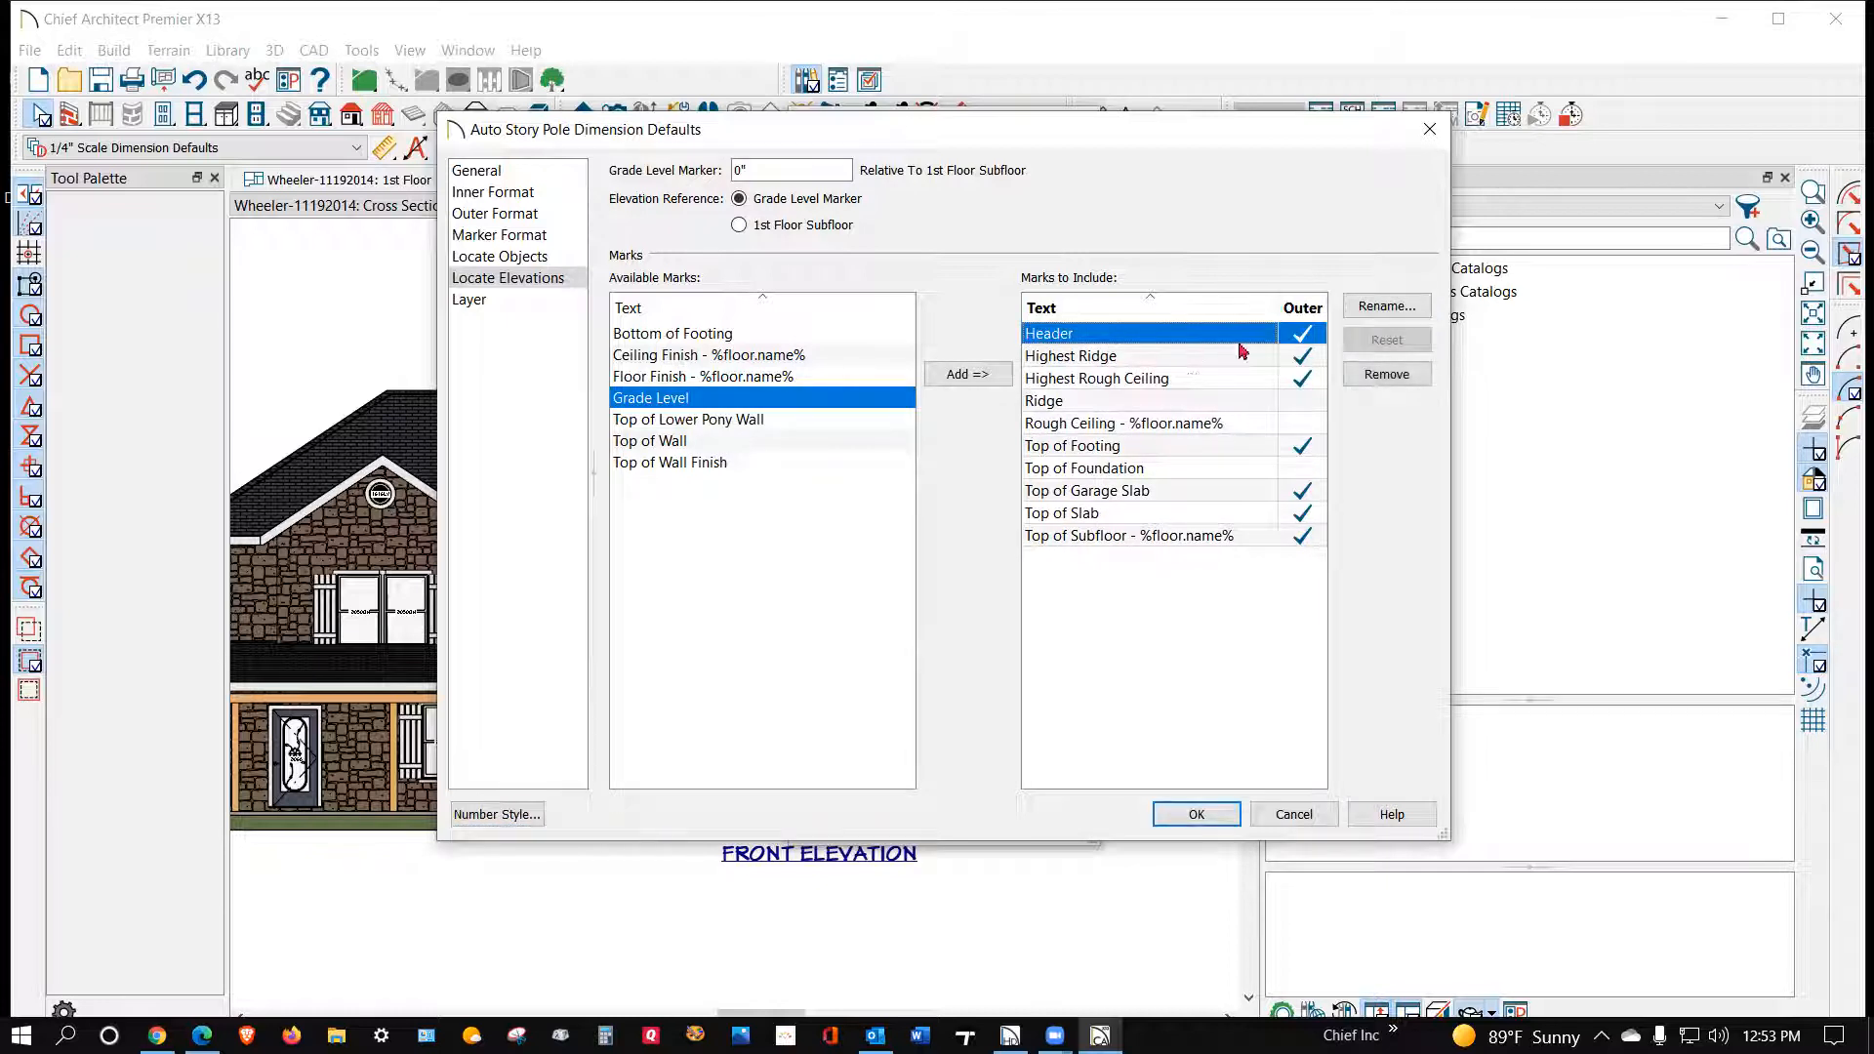
click(1387, 375)
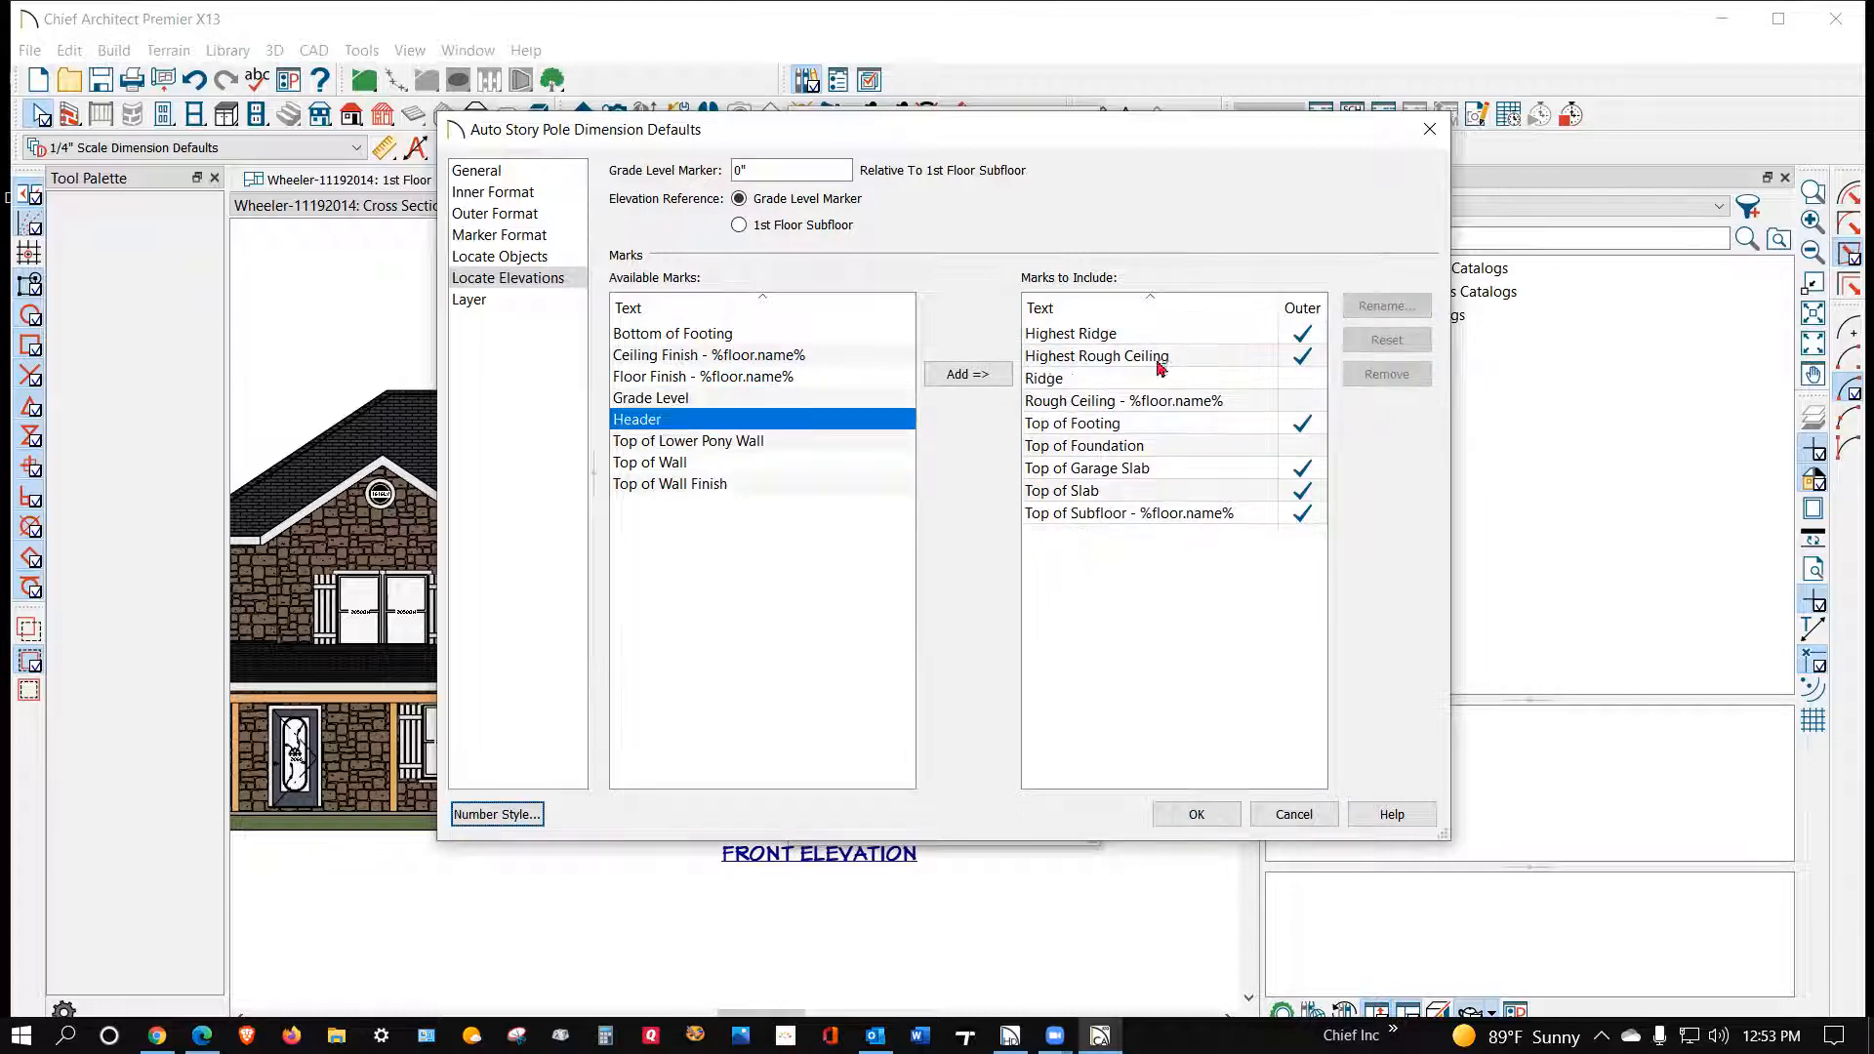
click(1106, 337)
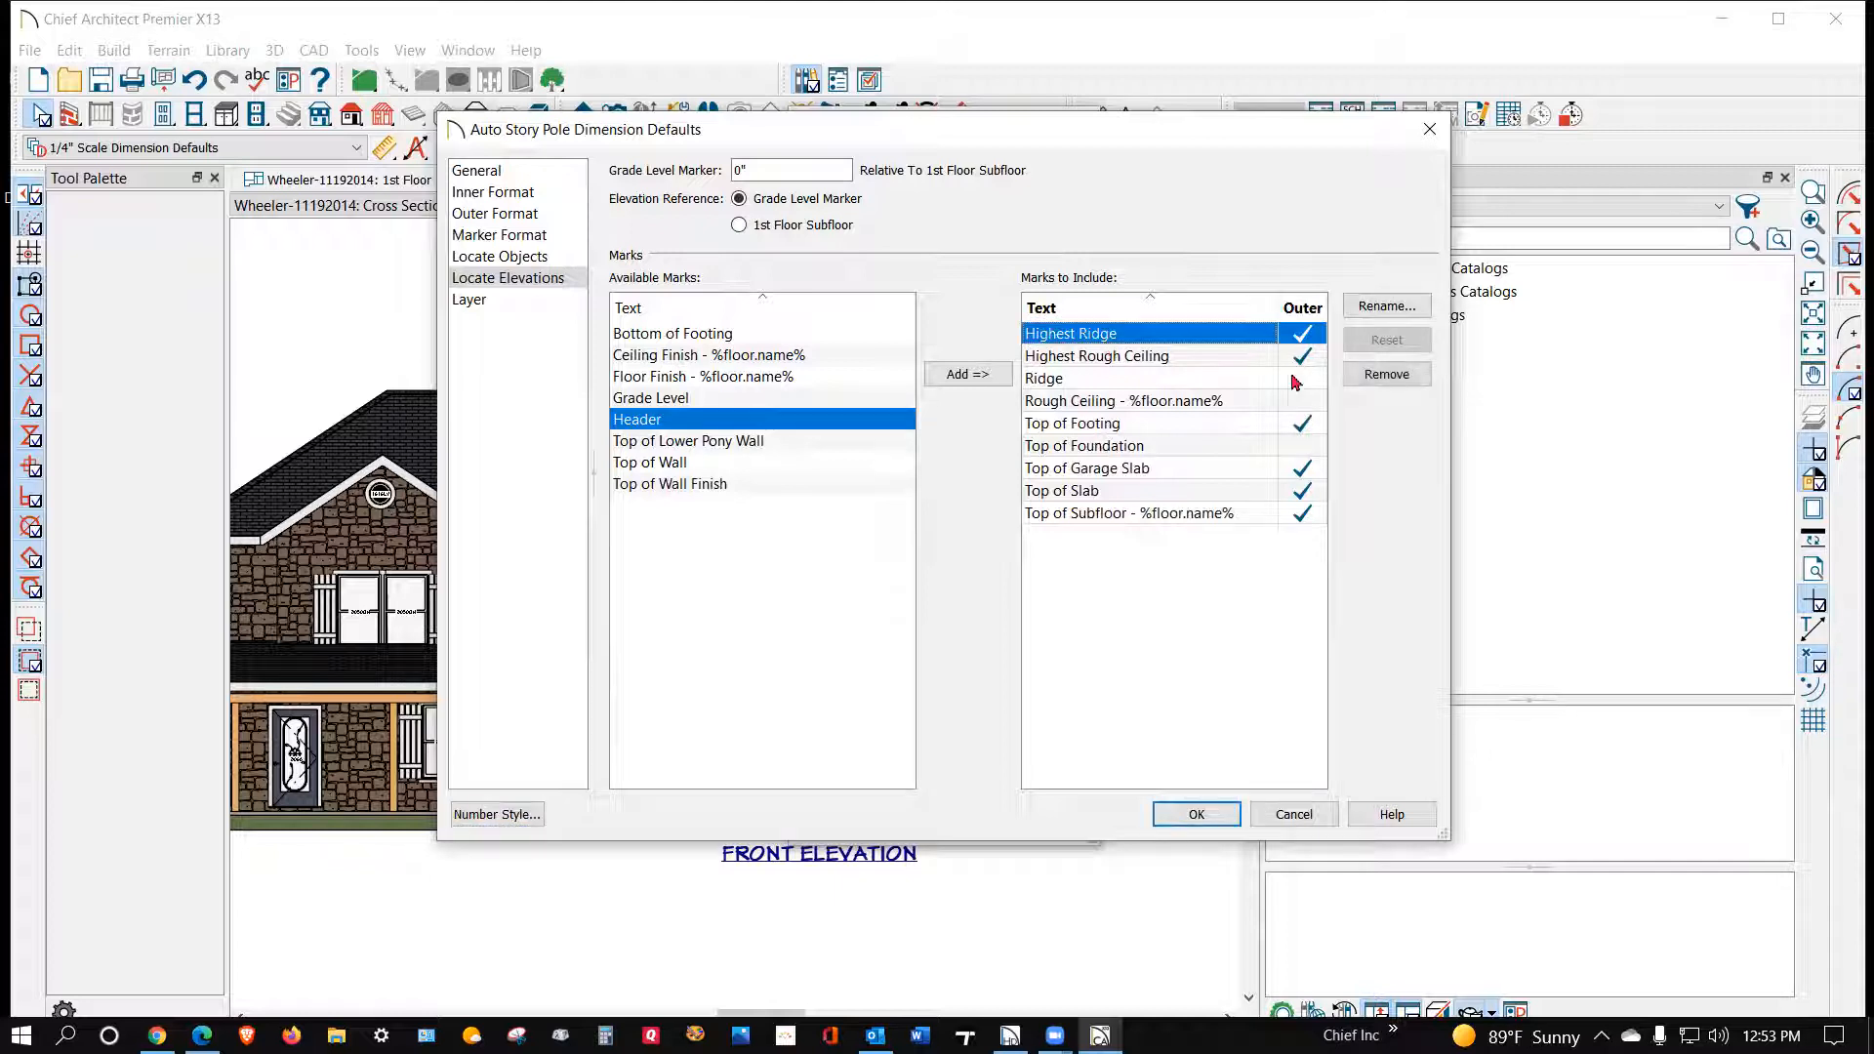
click(1387, 375)
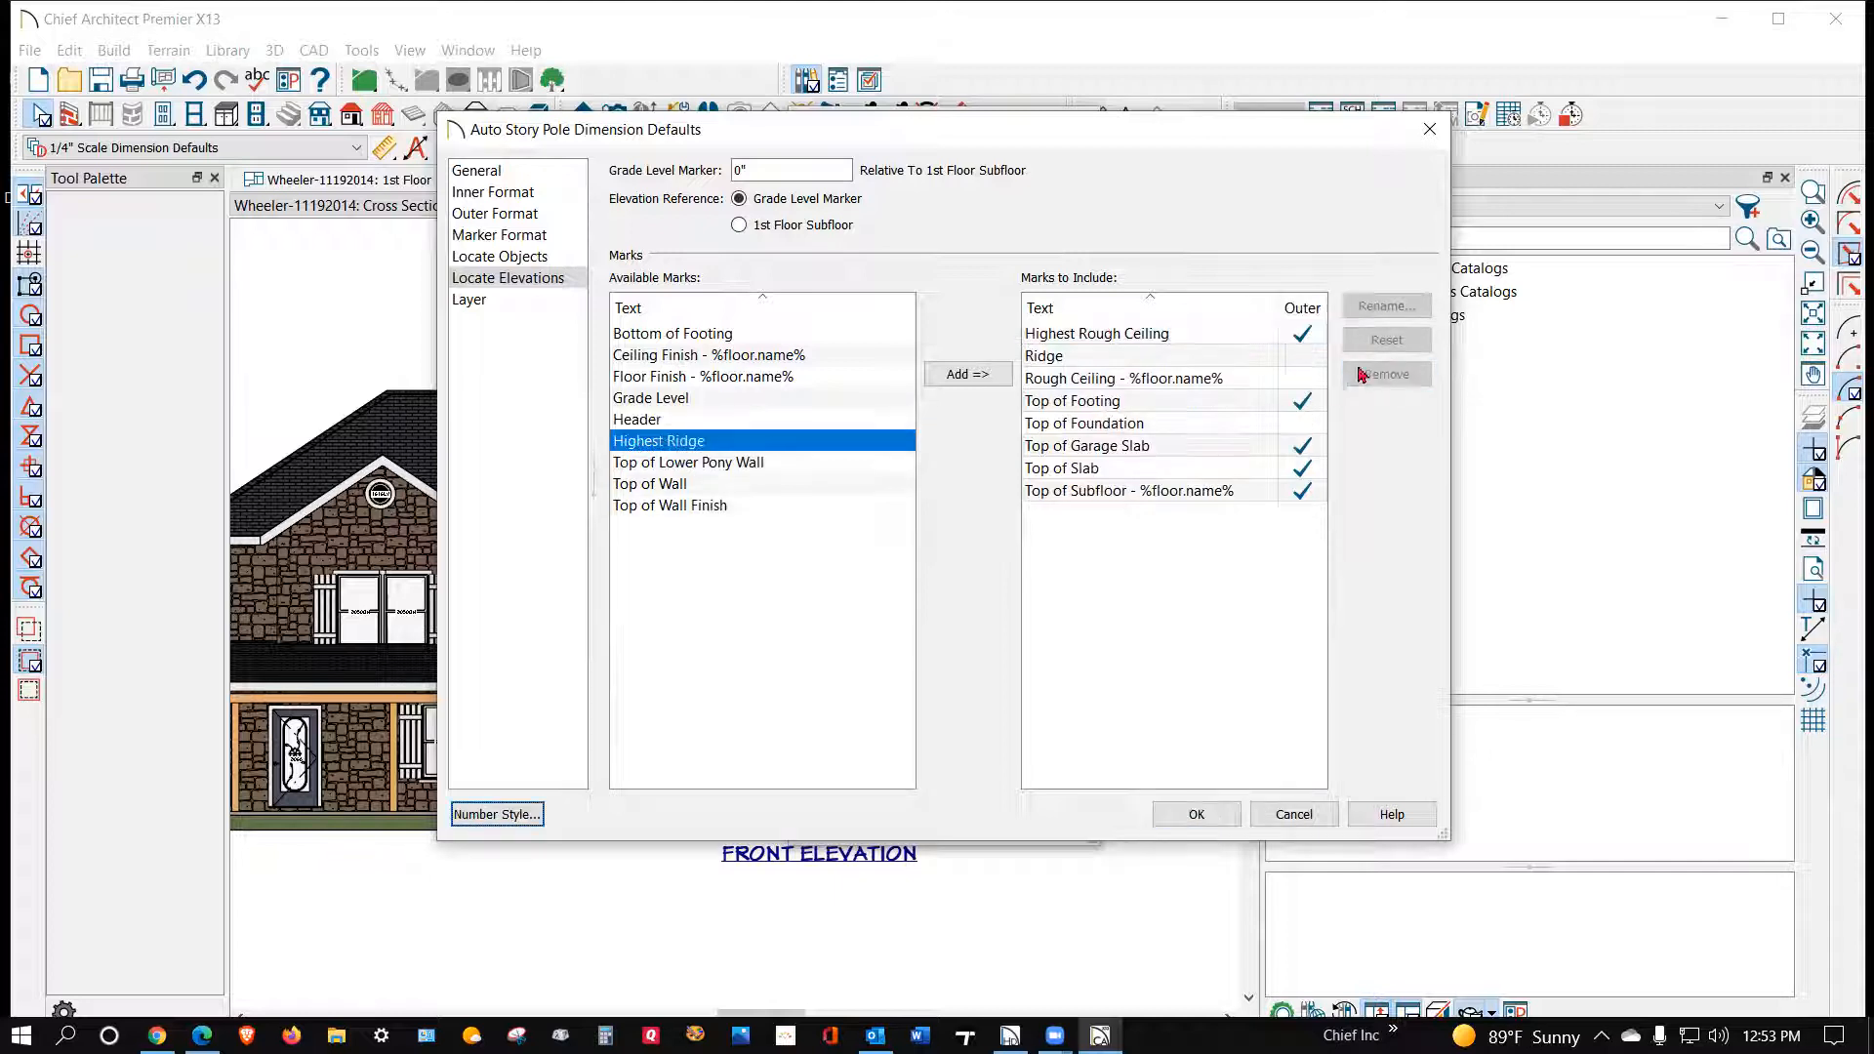
click(1067, 339)
click(1387, 375)
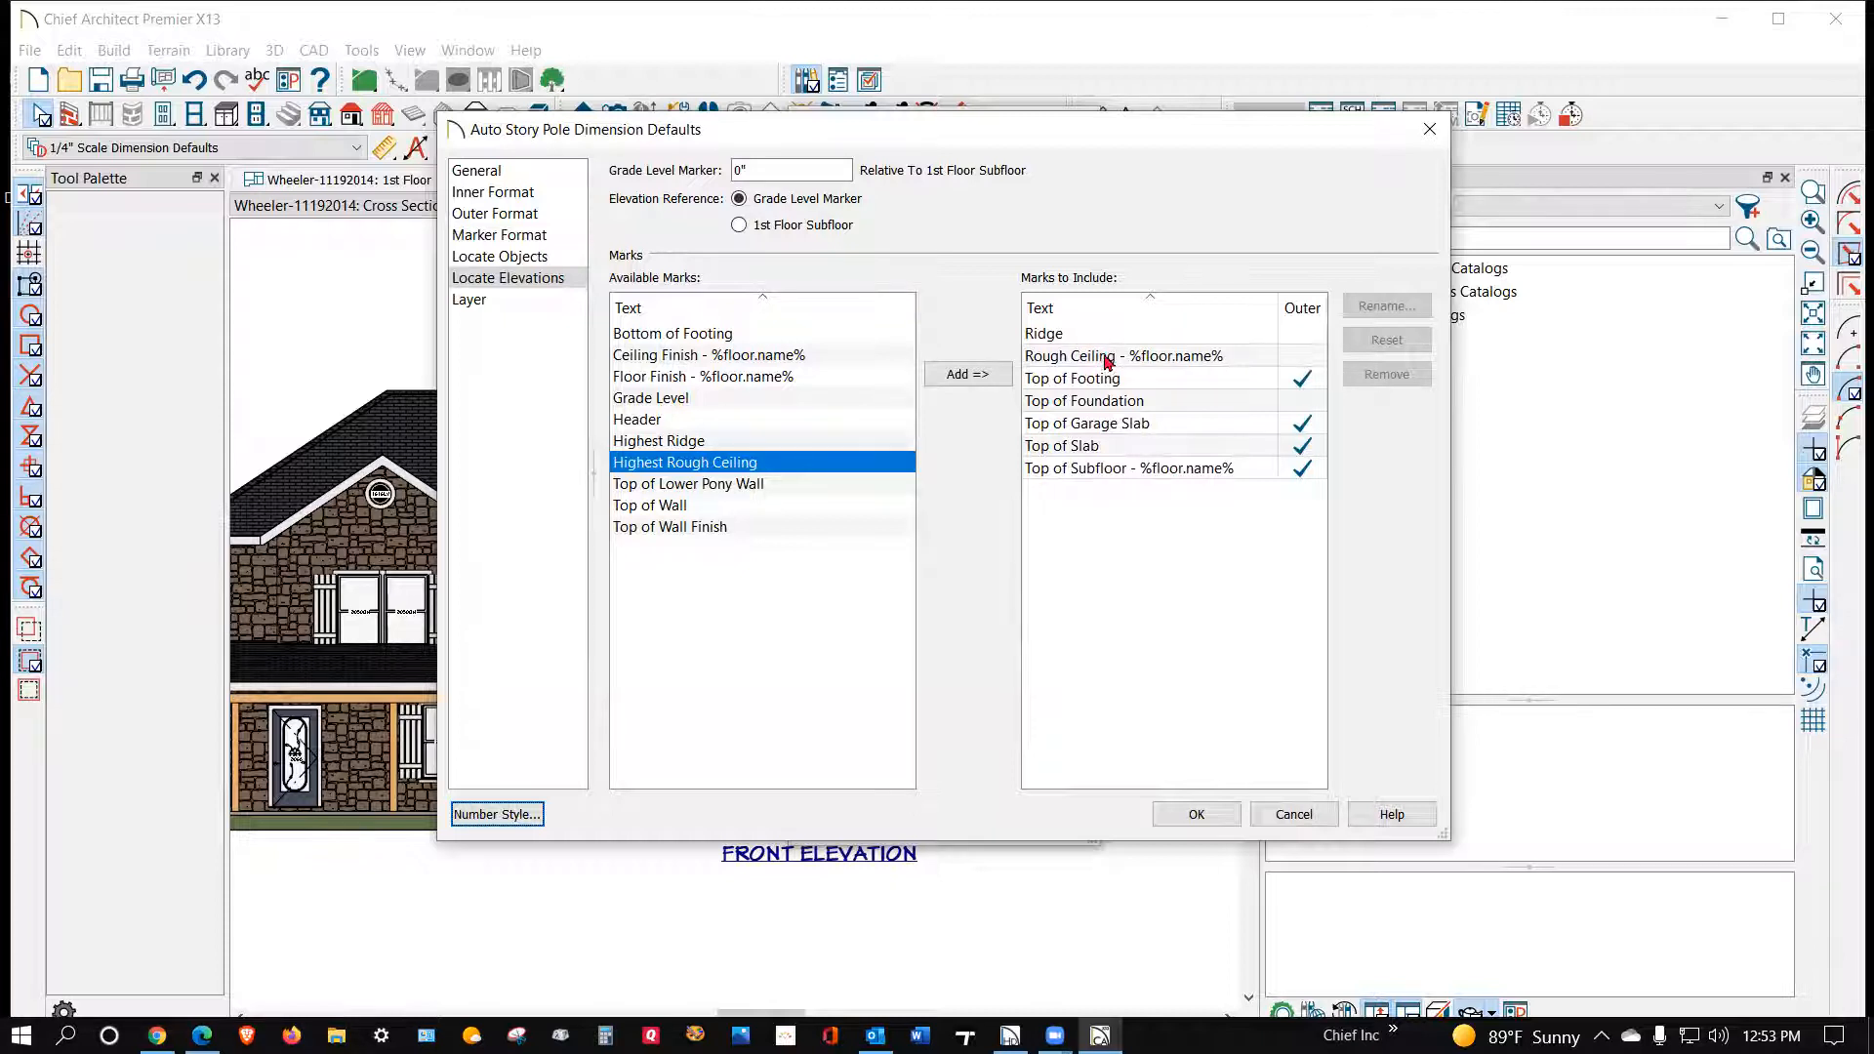
Step: Remove Top of Footing and Top of Foundation from the story pole's marks to include
click(1108, 357)
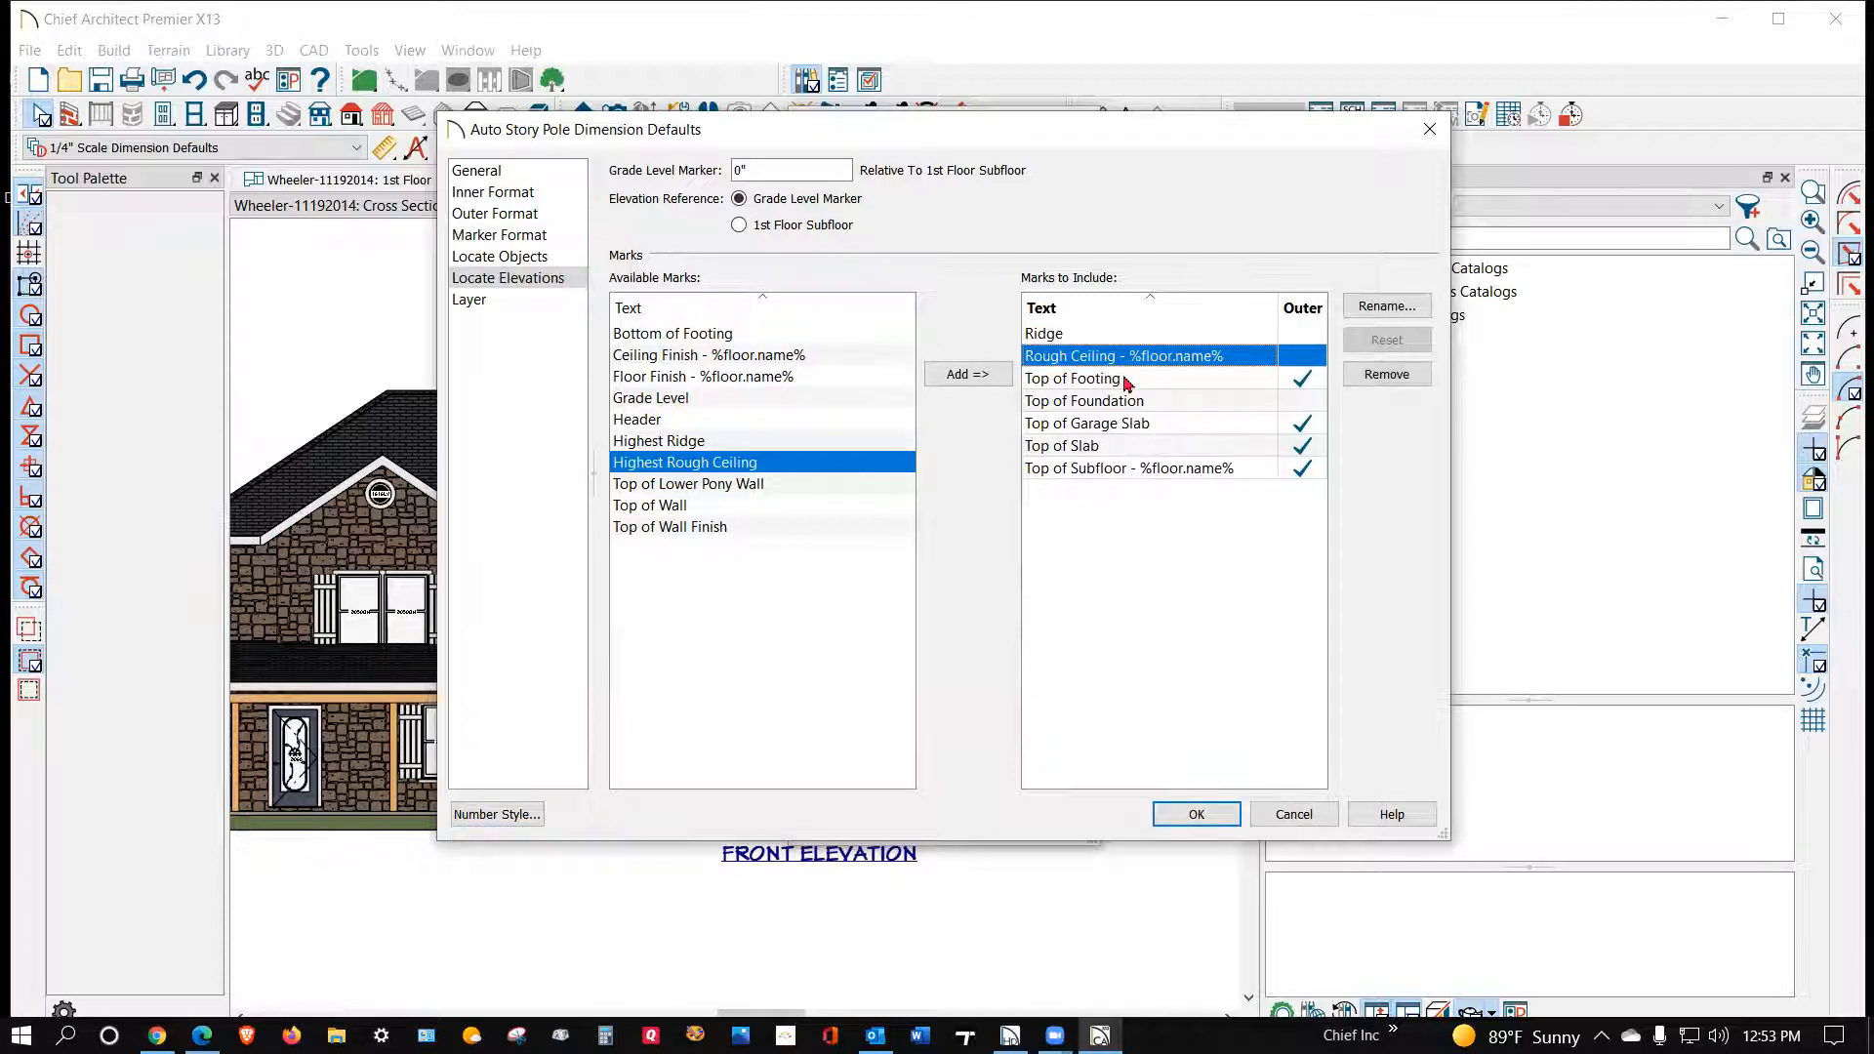
click(1127, 381)
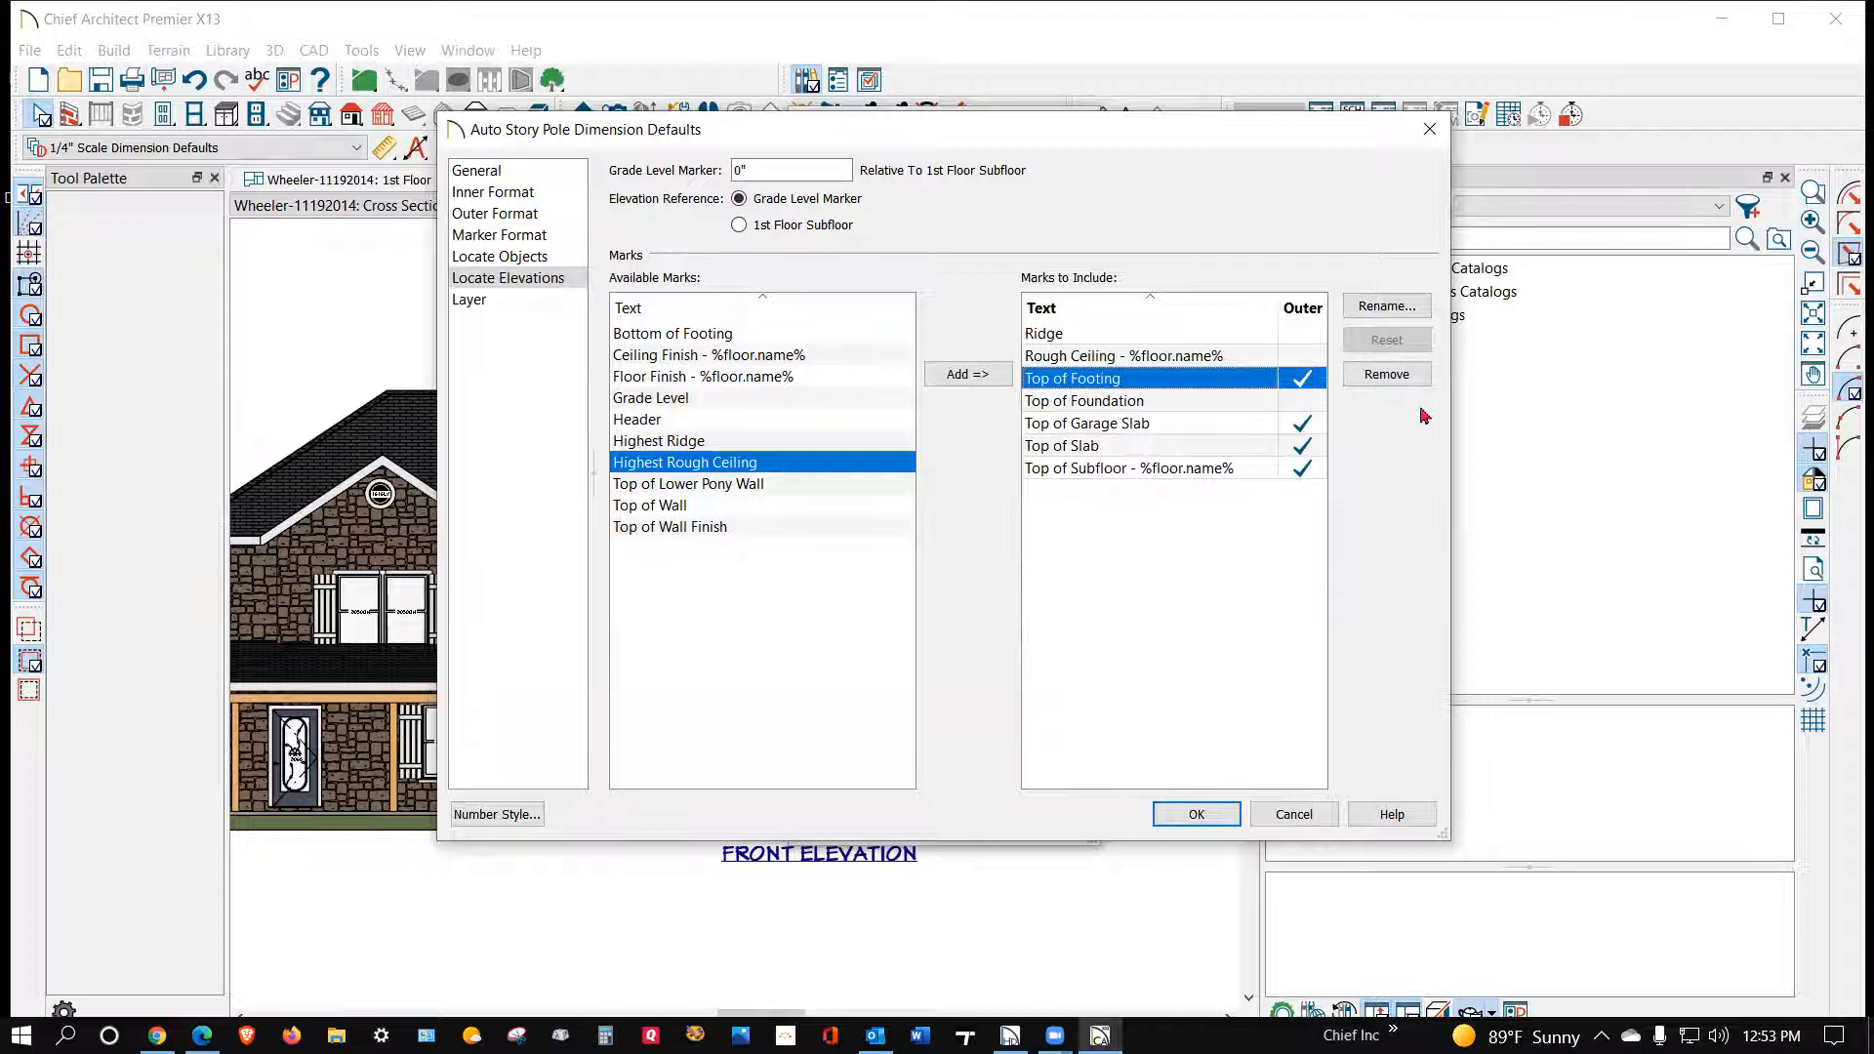
click(1388, 375)
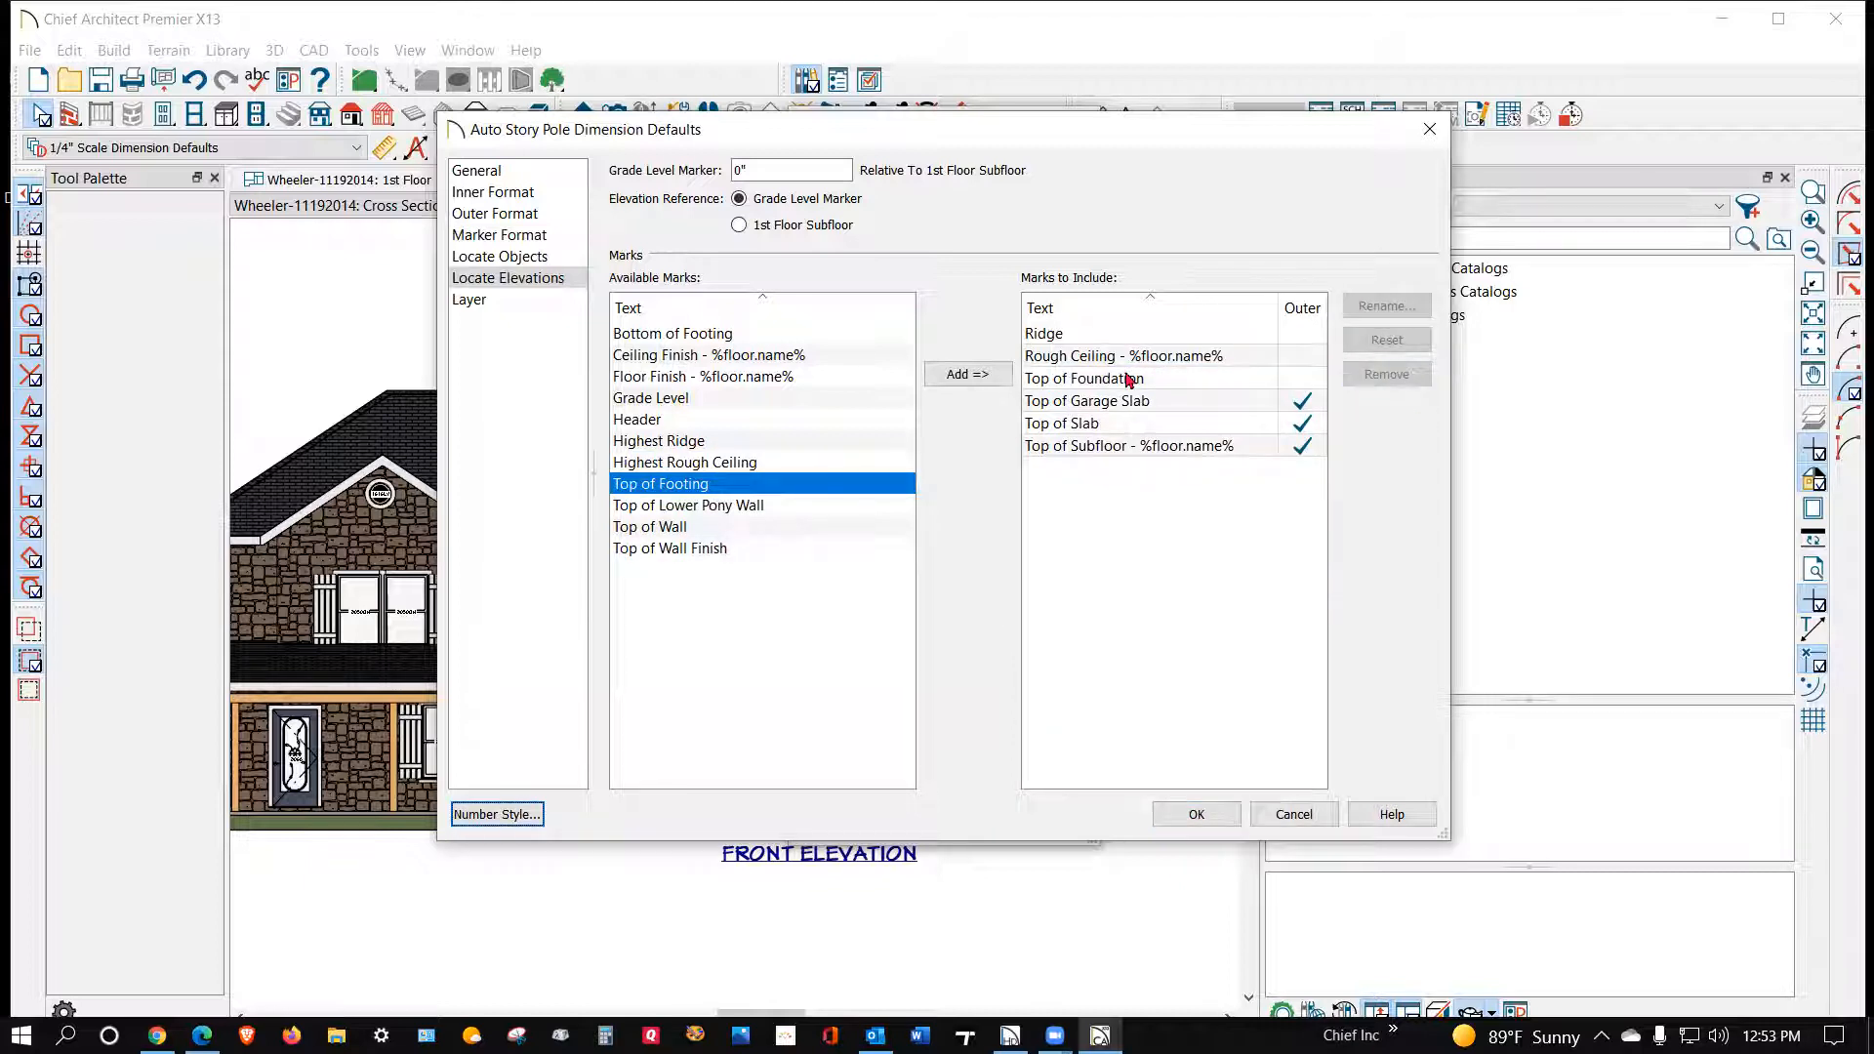
click(1129, 379)
click(1387, 374)
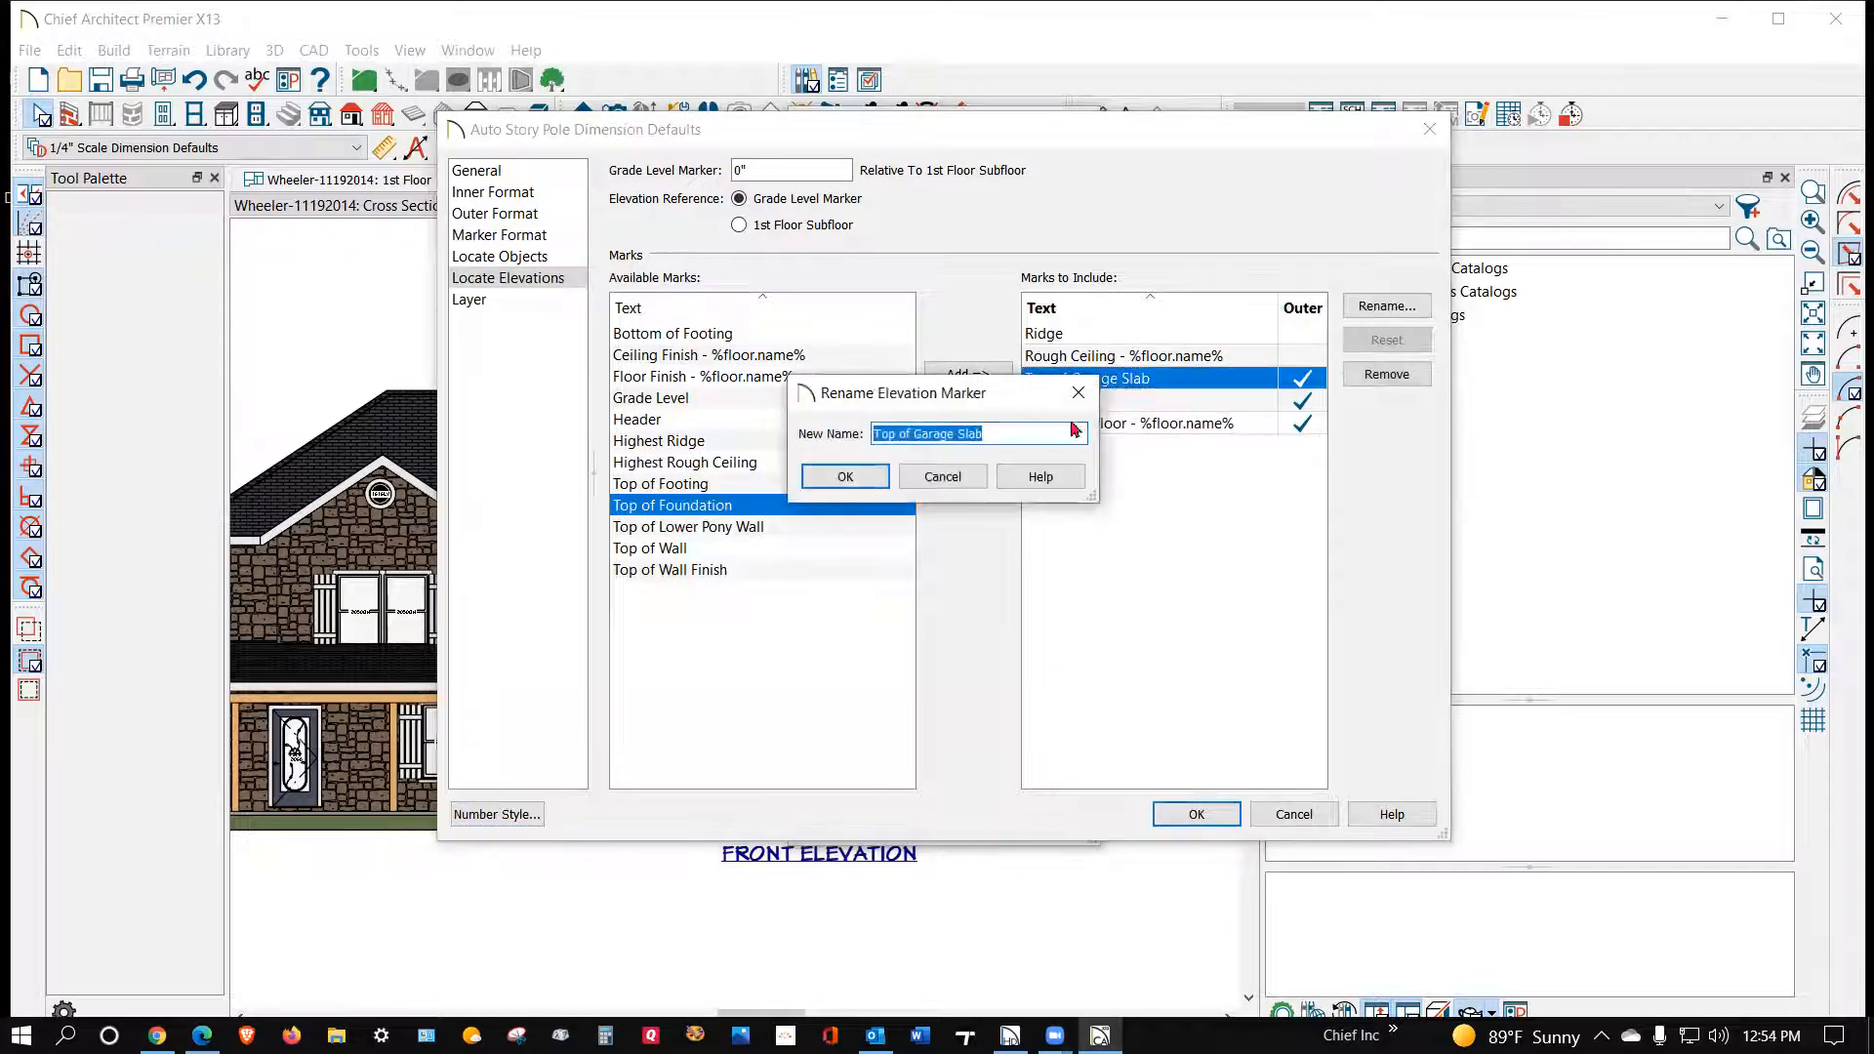
Step: Remove Top of Garage Slab and Top of Slab from the story pole's marks to include and accept the defaults
click(942, 475)
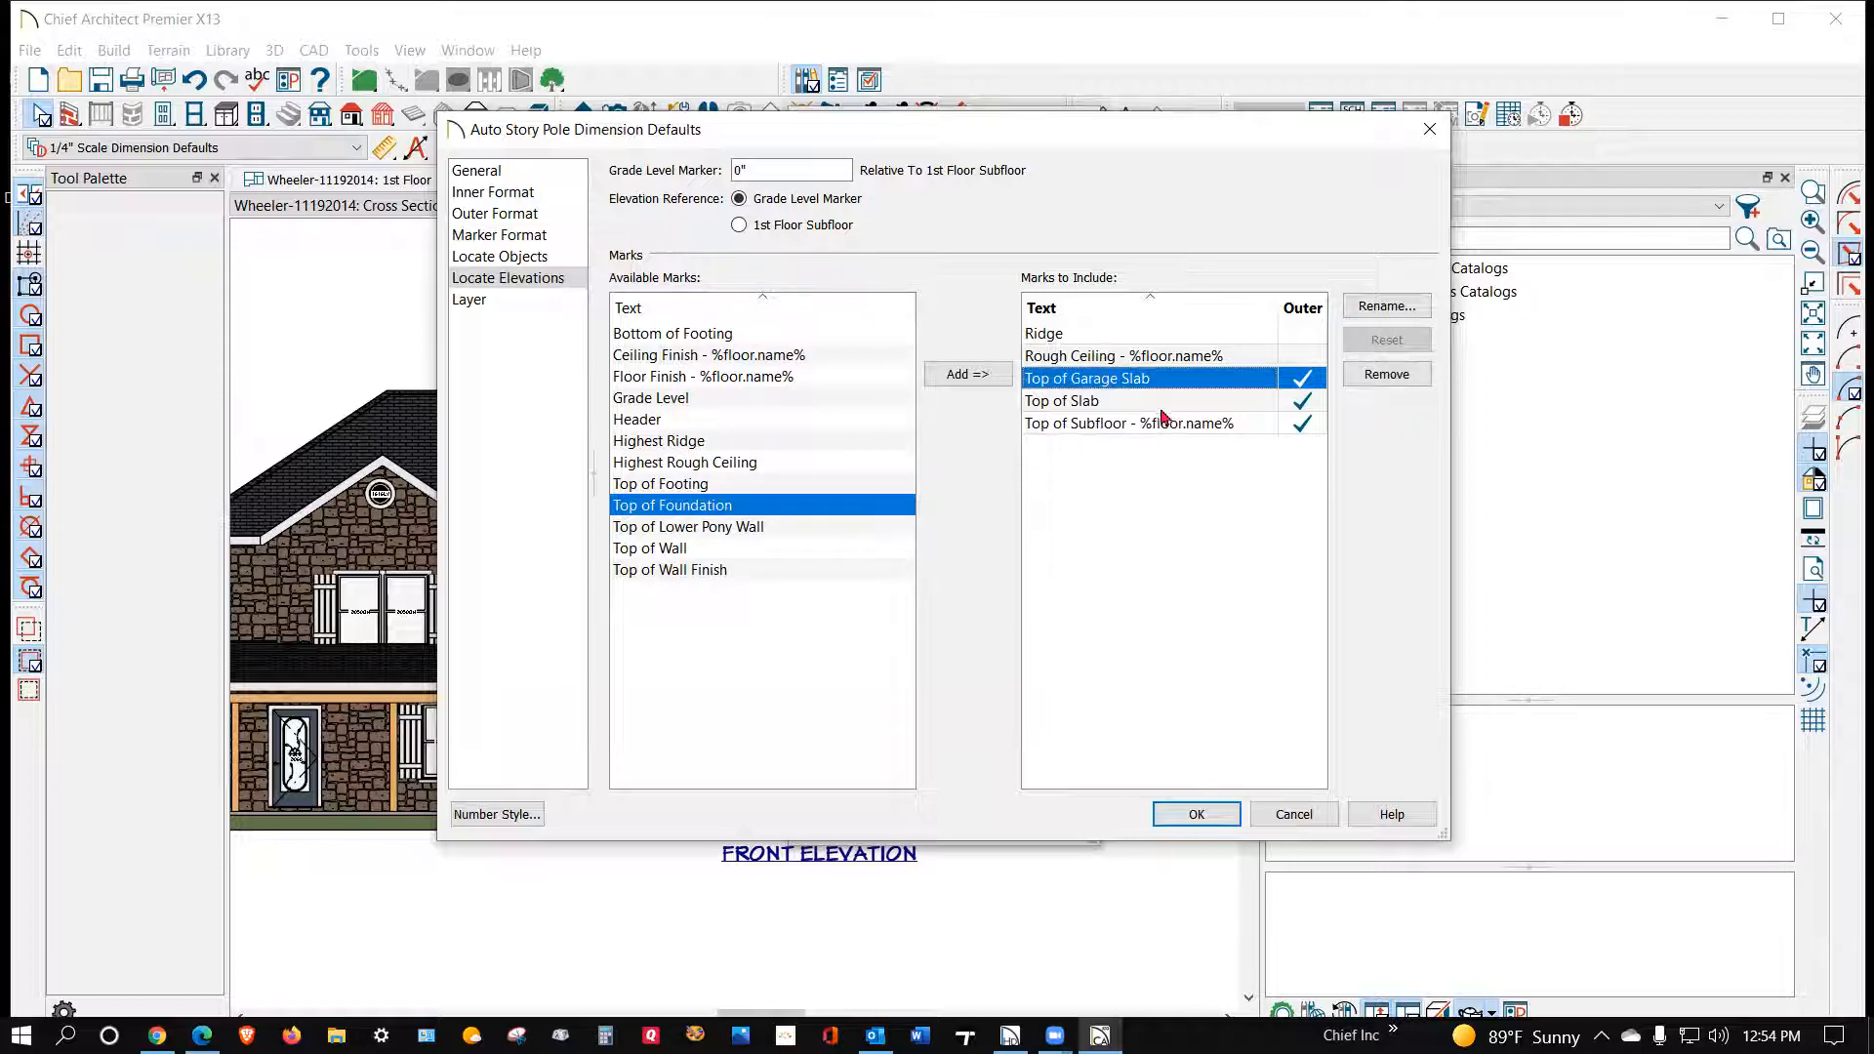
click(1396, 373)
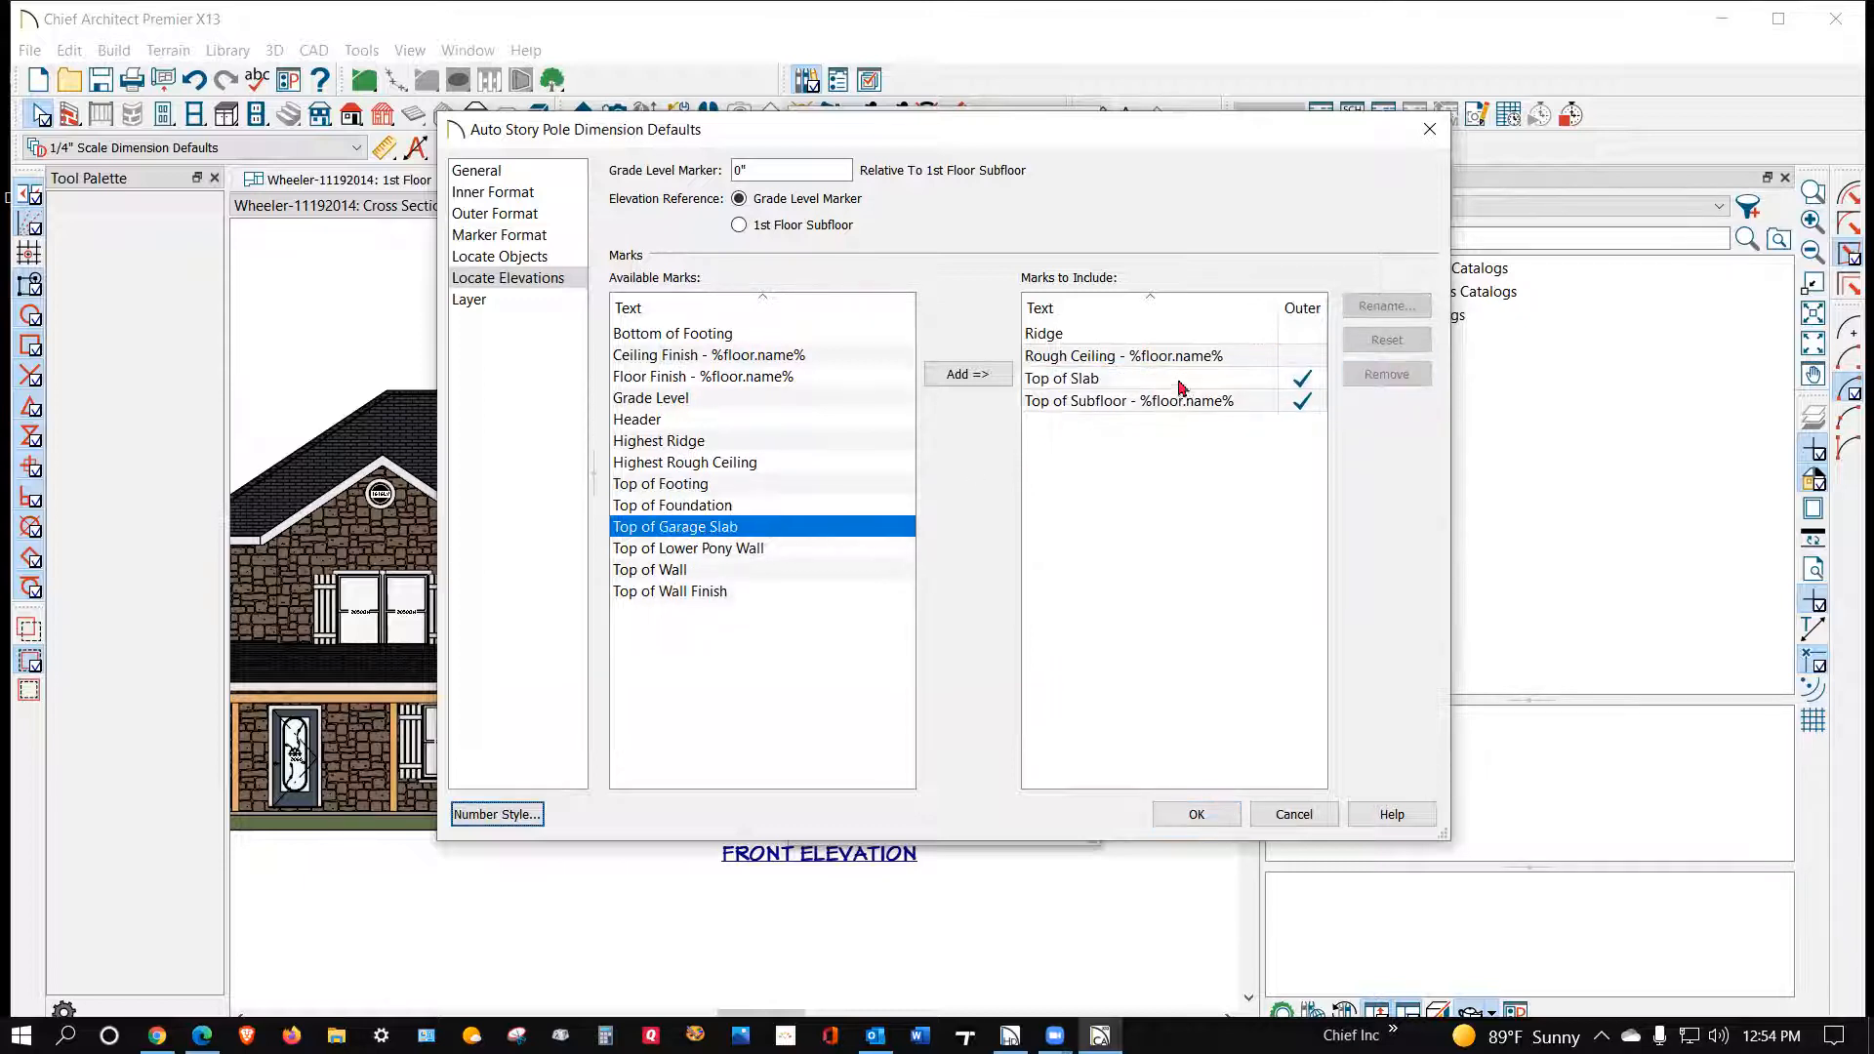
click(1280, 385)
click(1366, 381)
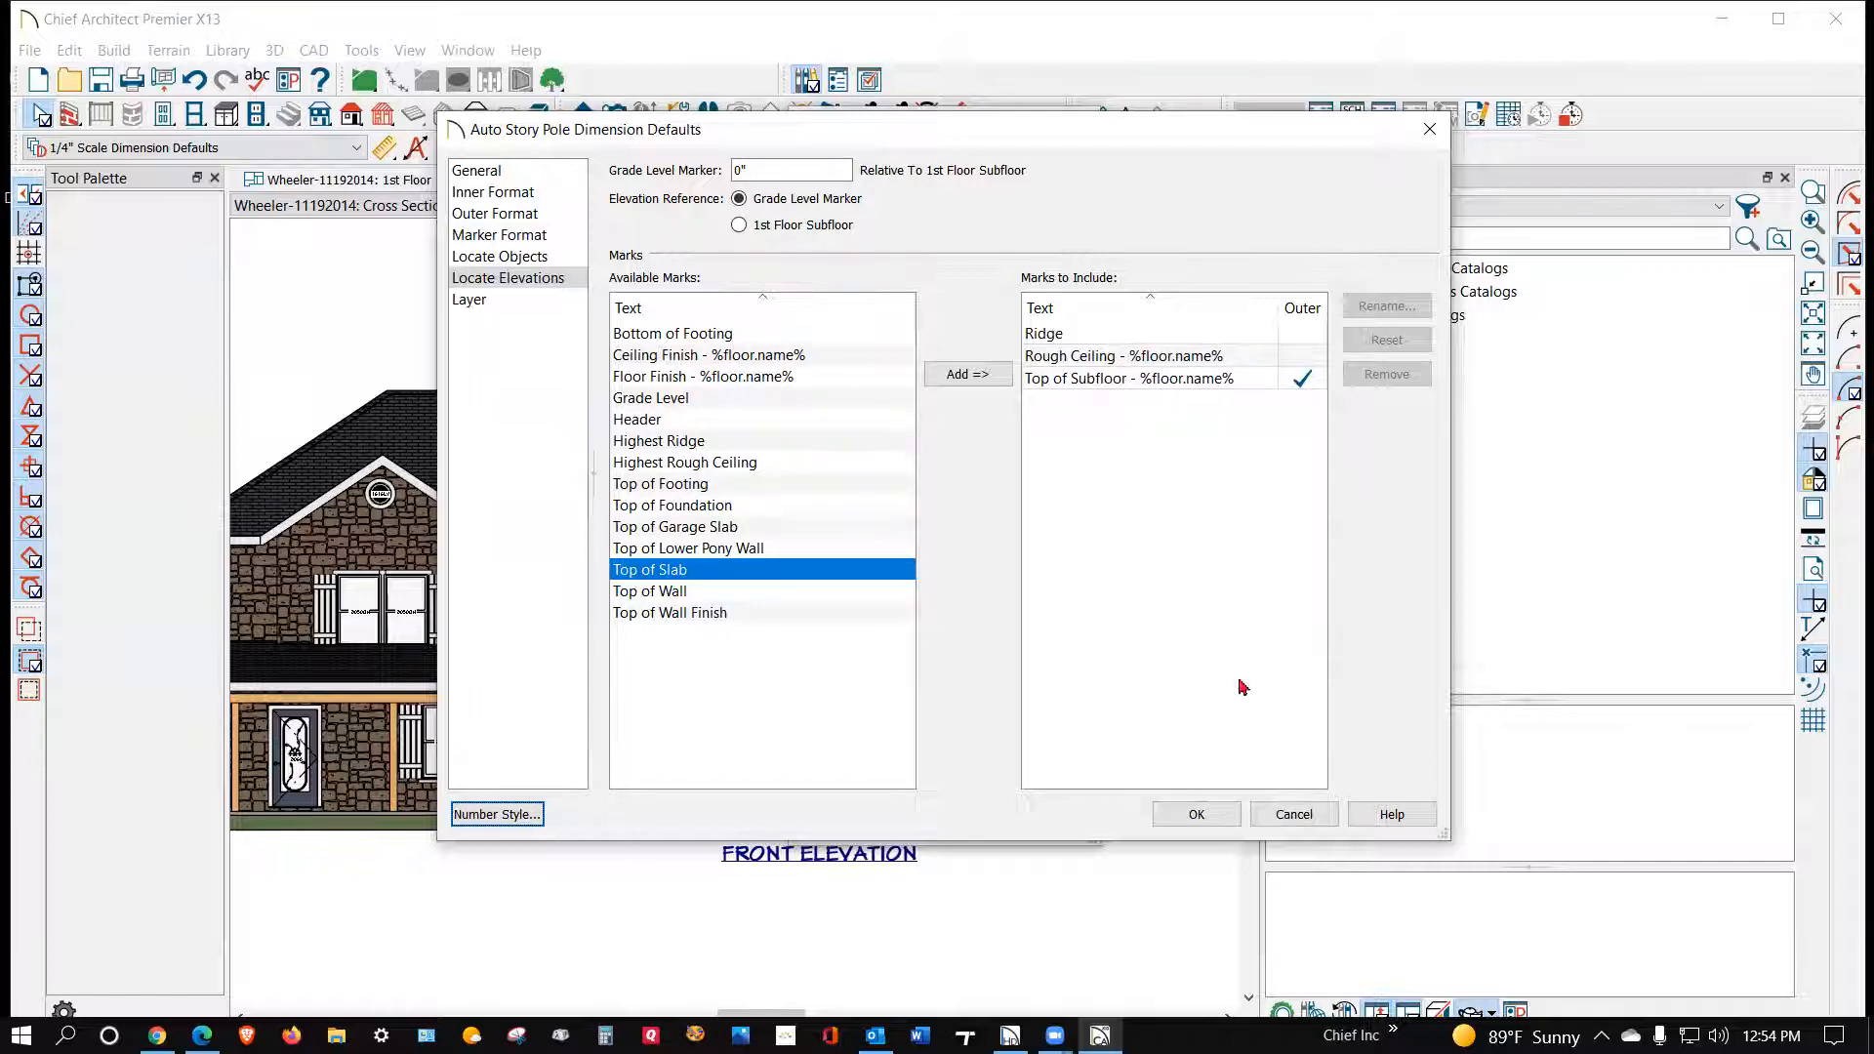
click(1197, 814)
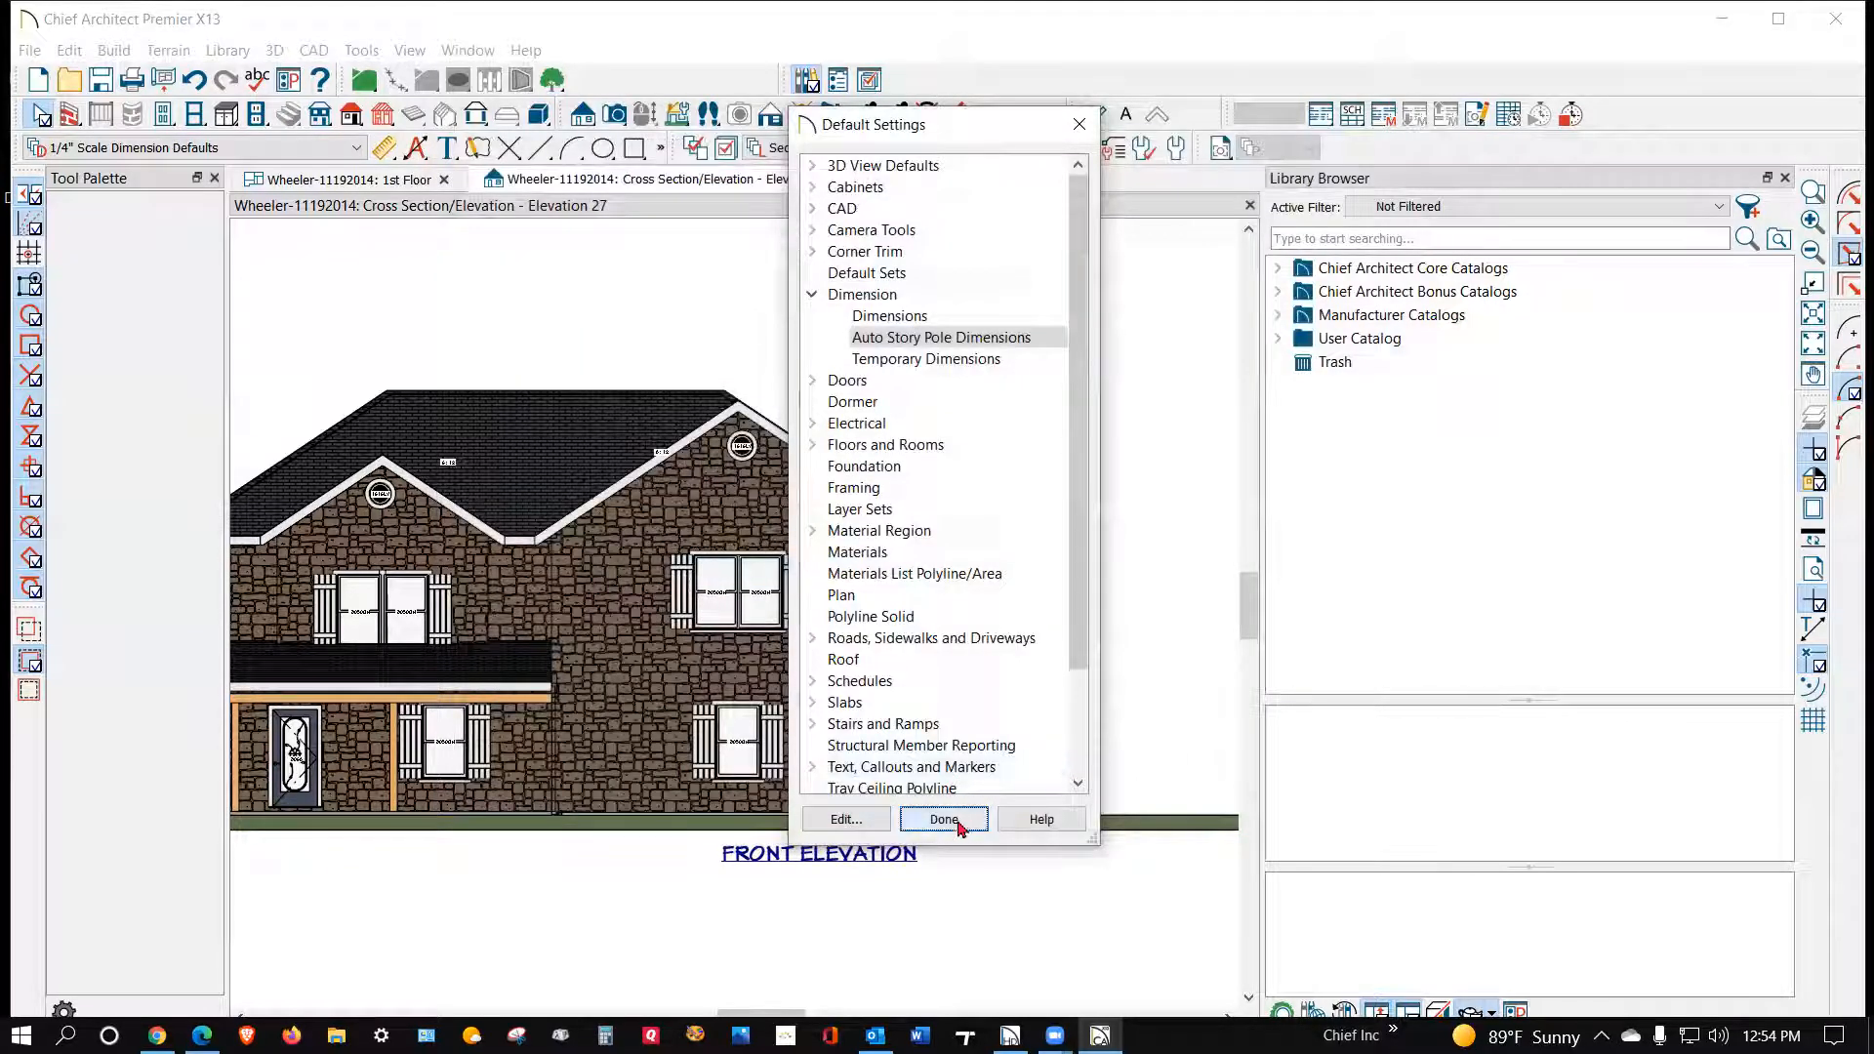
click(943, 820)
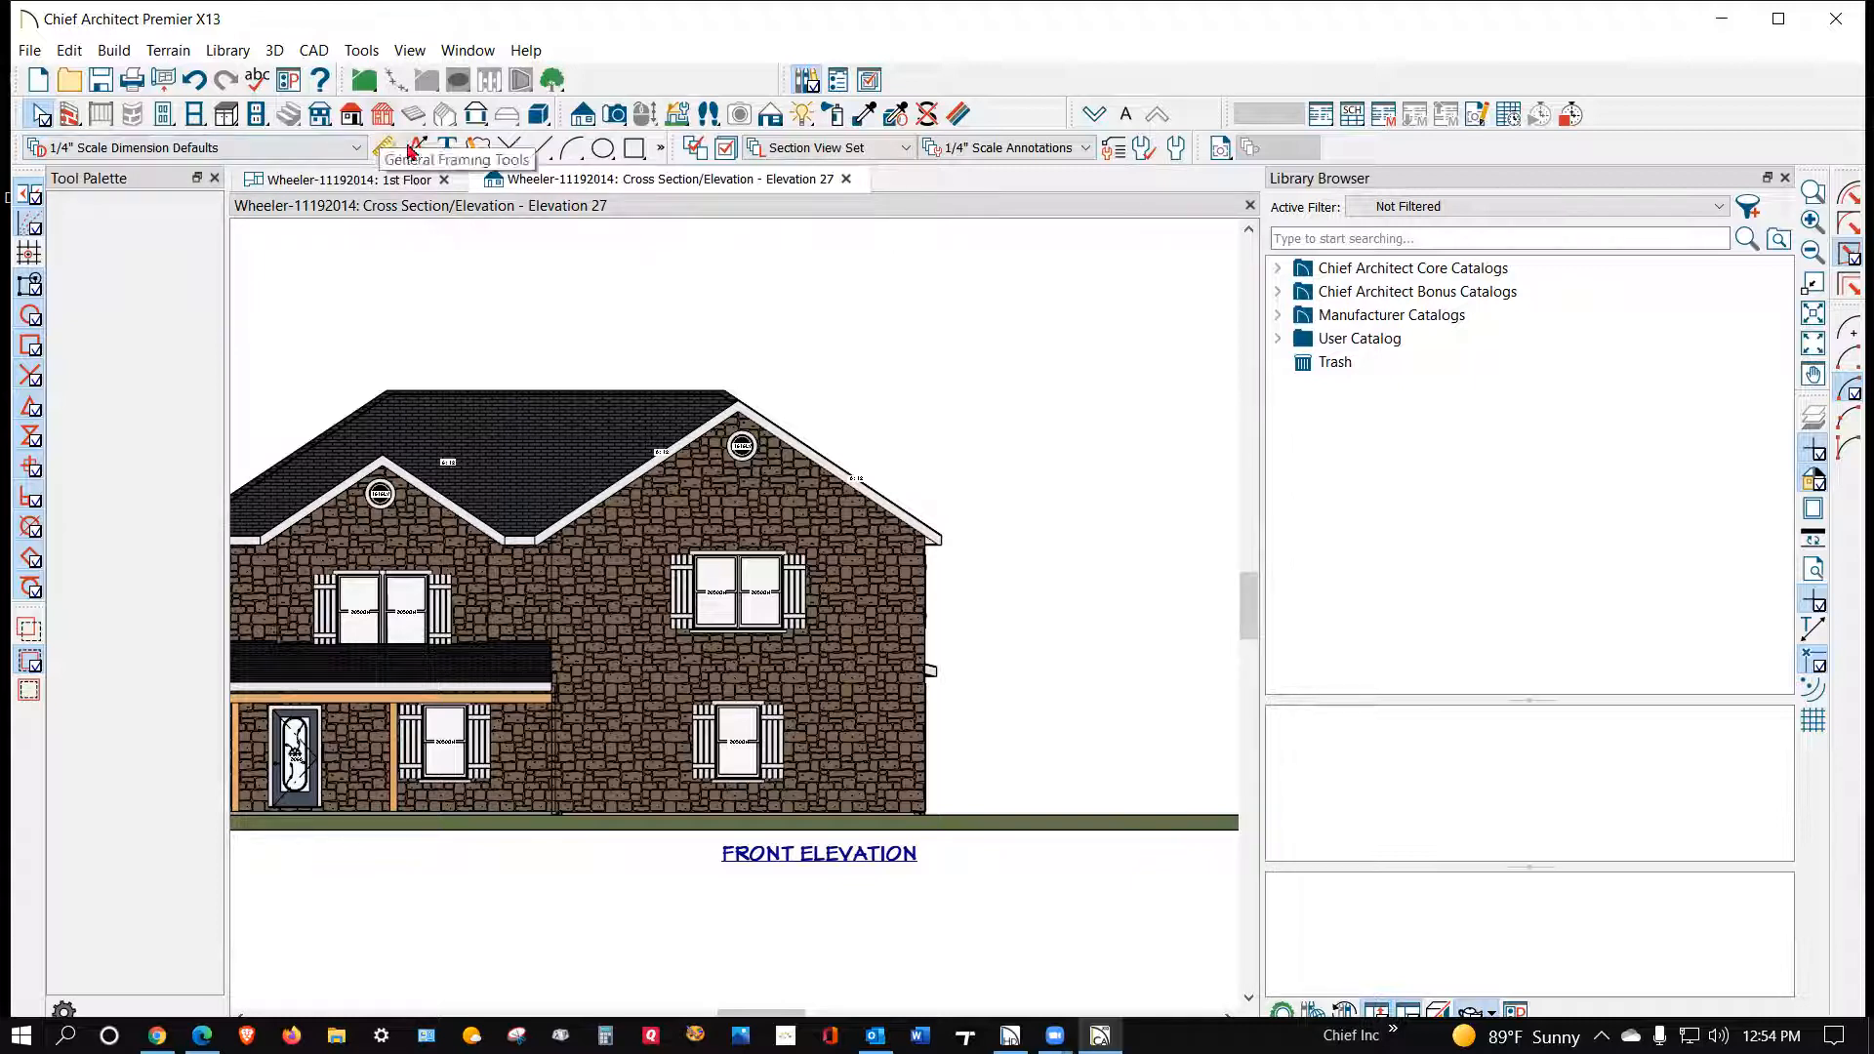
Step: Generate auto story pole dimensions on the front elevation and review the resulting dimension strings and subfloor markers
click(416, 151)
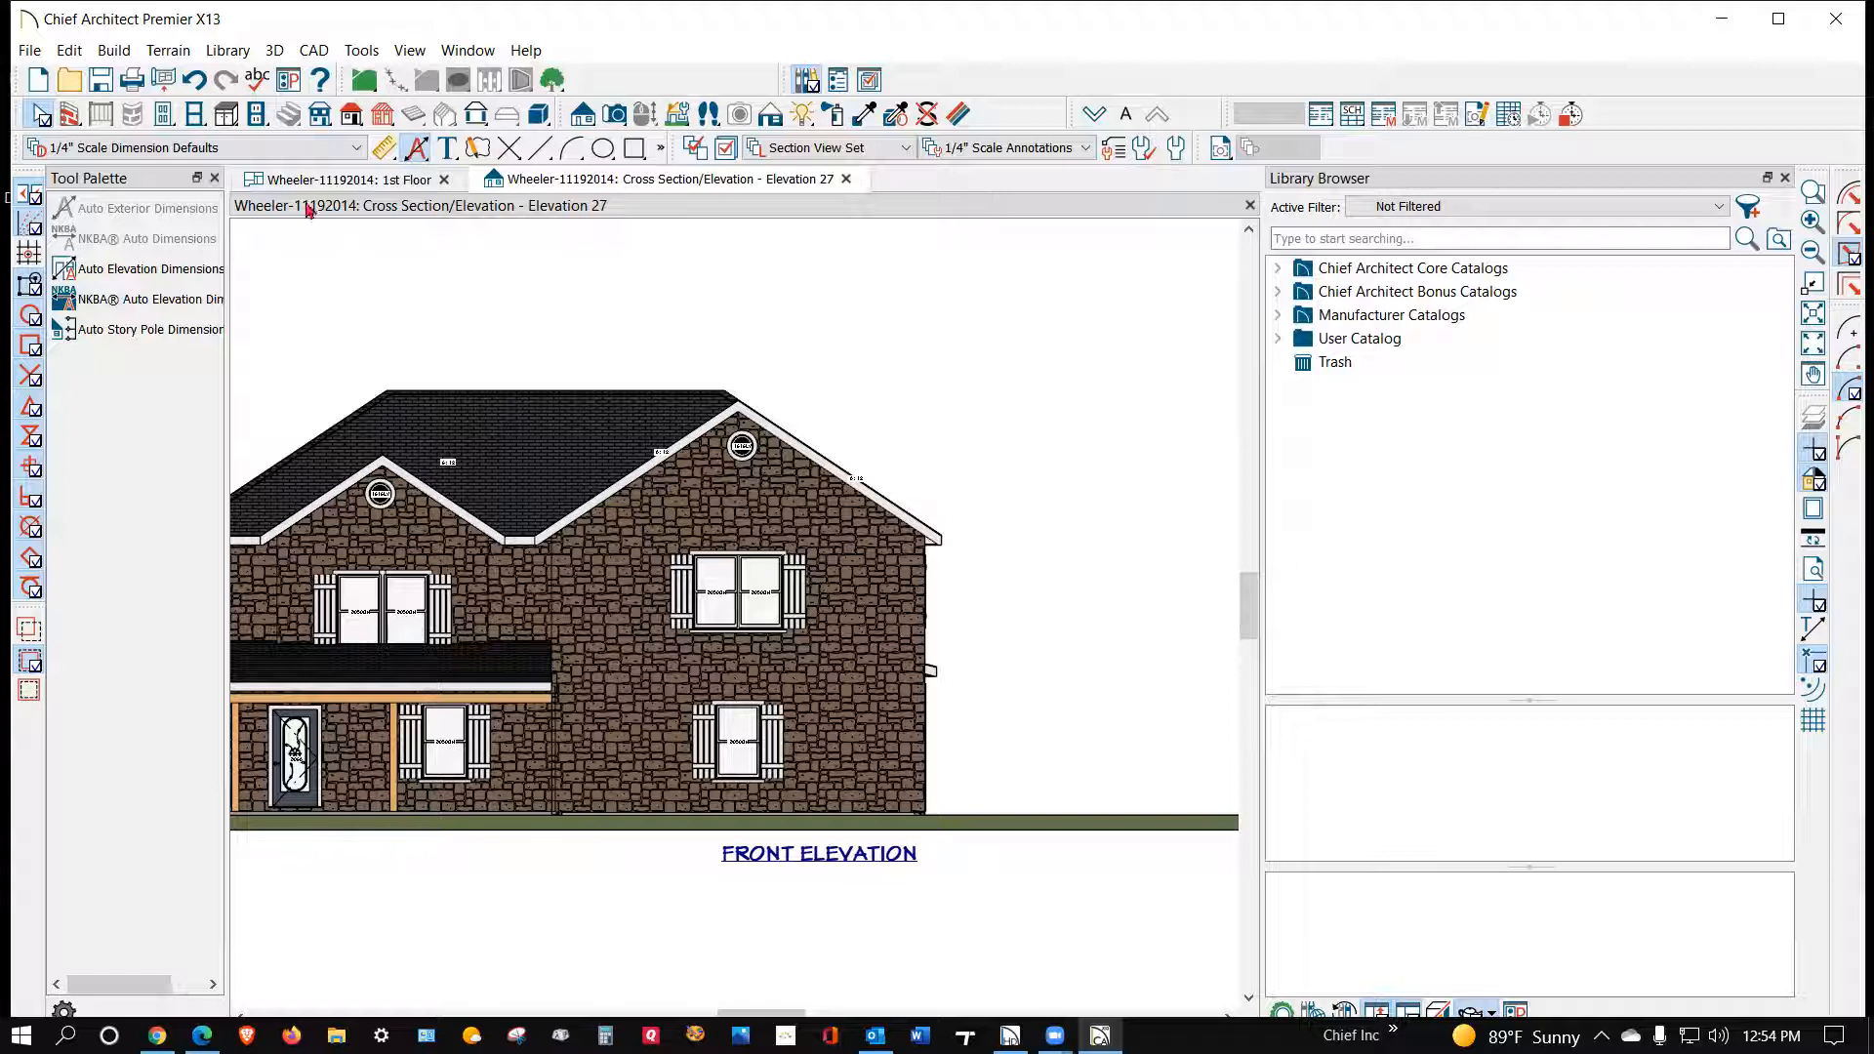
click(116, 332)
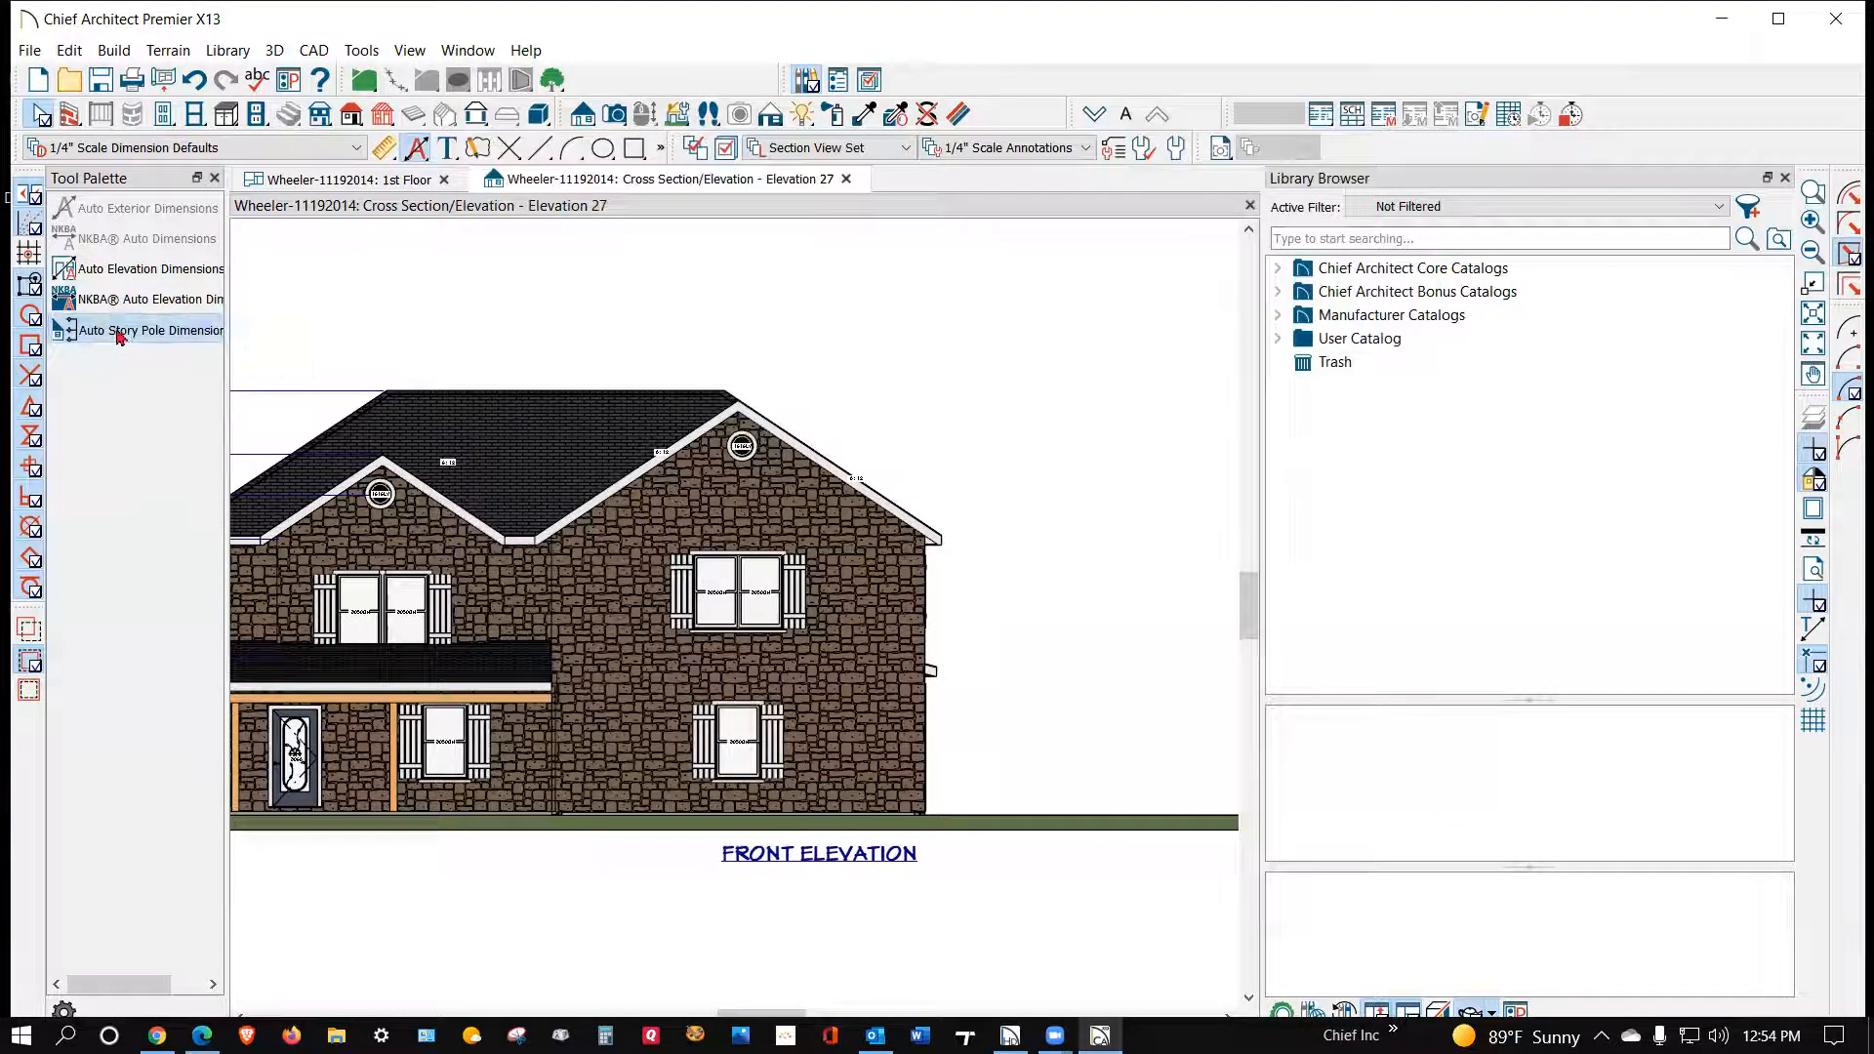
scroll(1067, 468, down, 1)
scroll(1067, 469, down, 2)
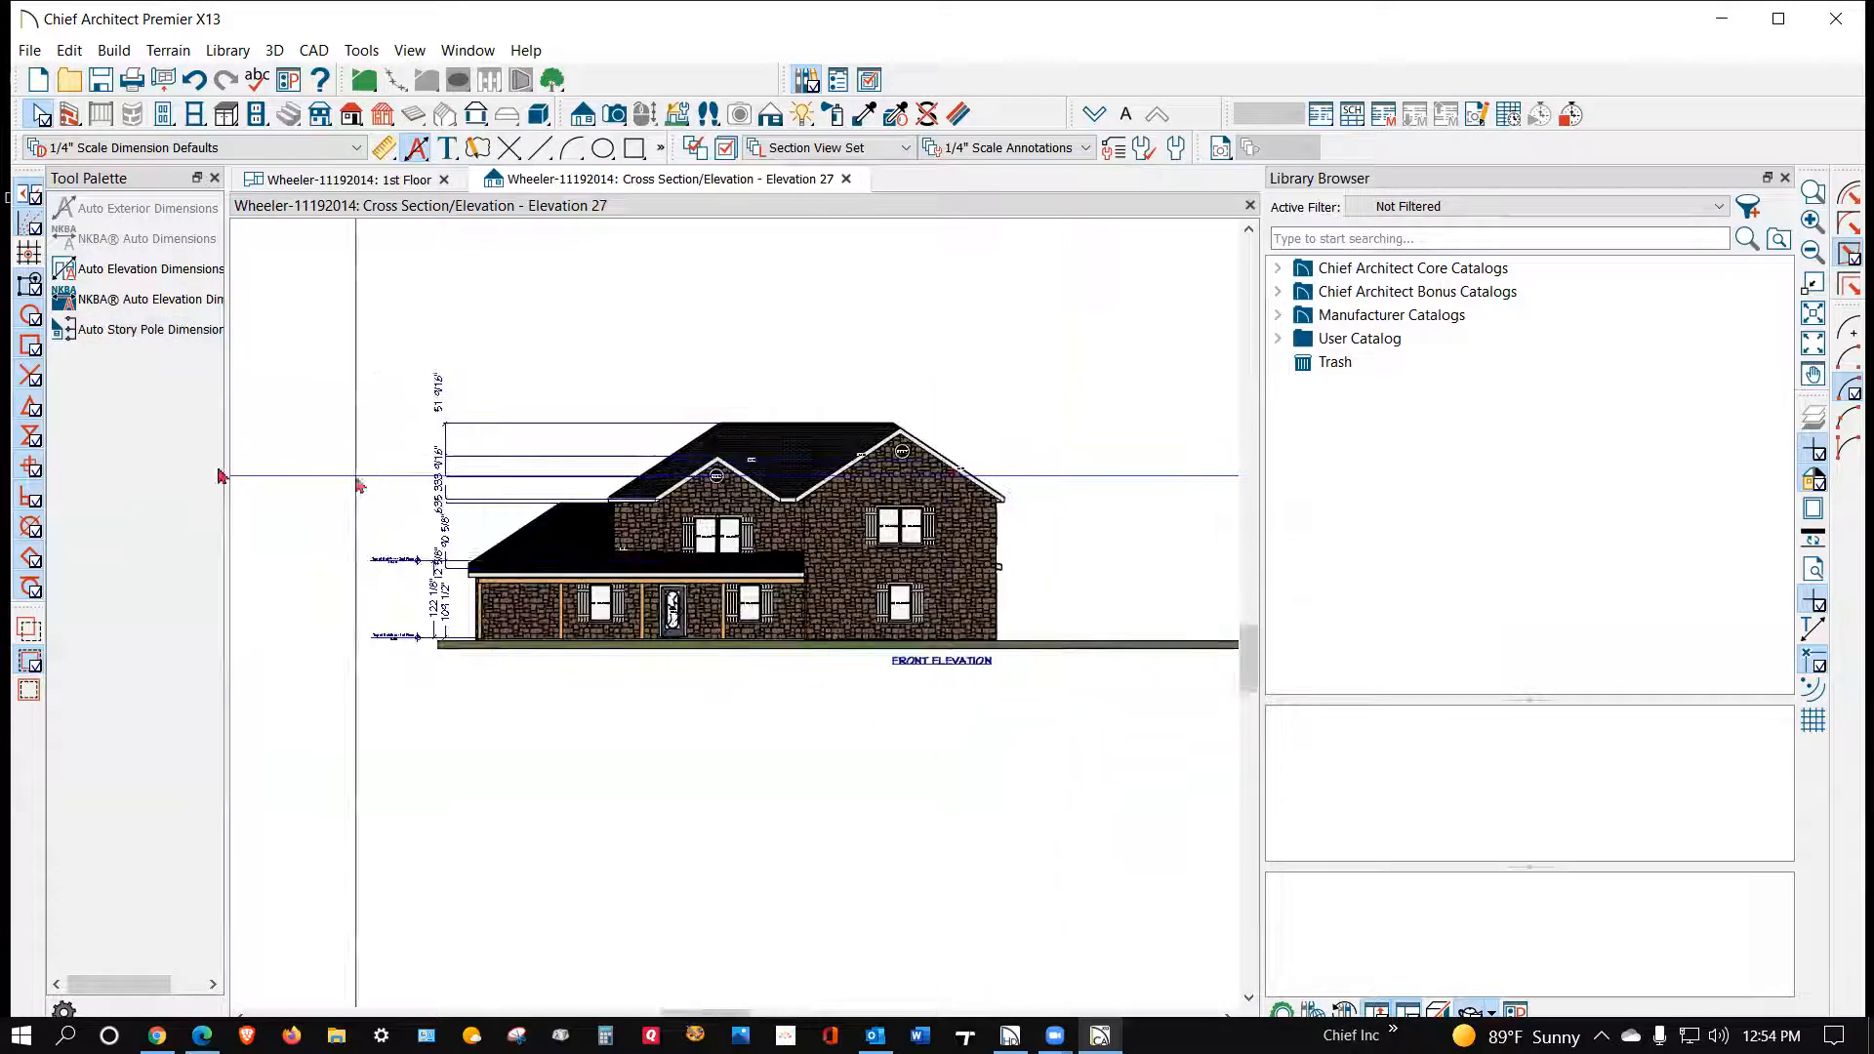
scroll(322, 472, up, 2)
scroll(375, 498, up, 2)
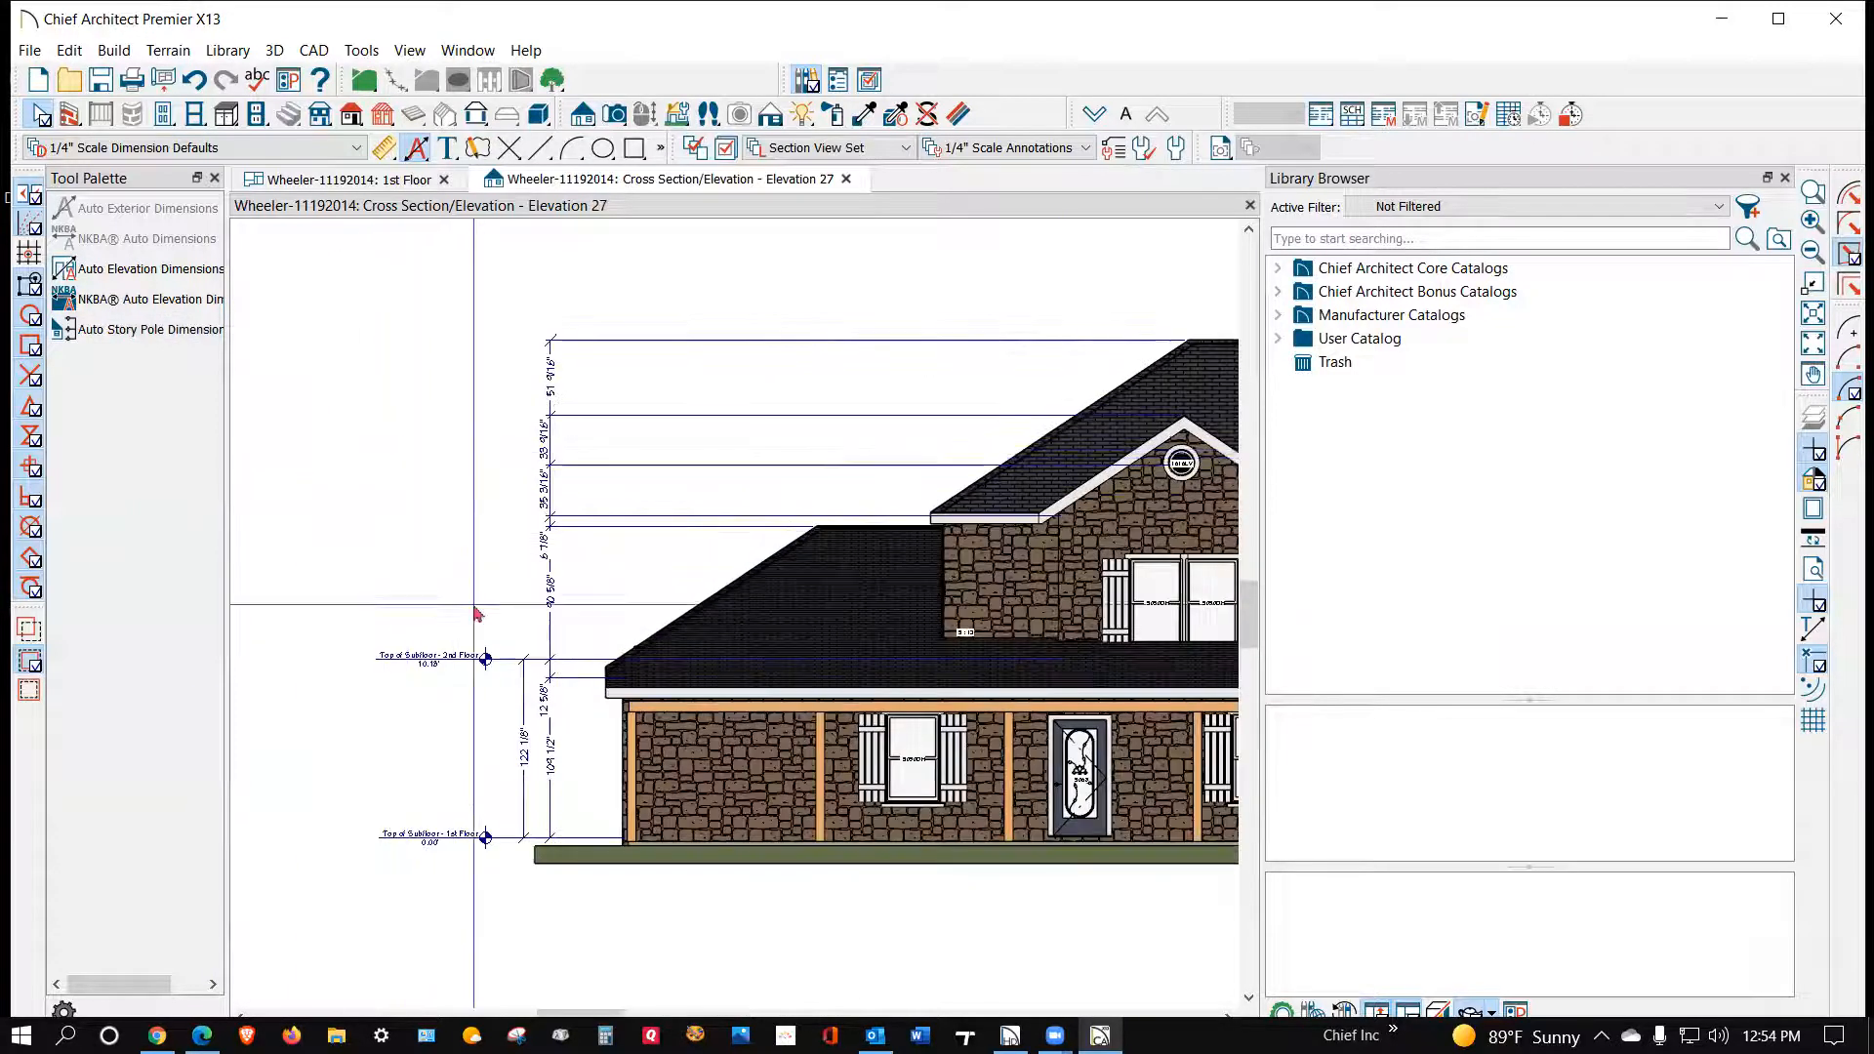
scroll(518, 795, up, 1)
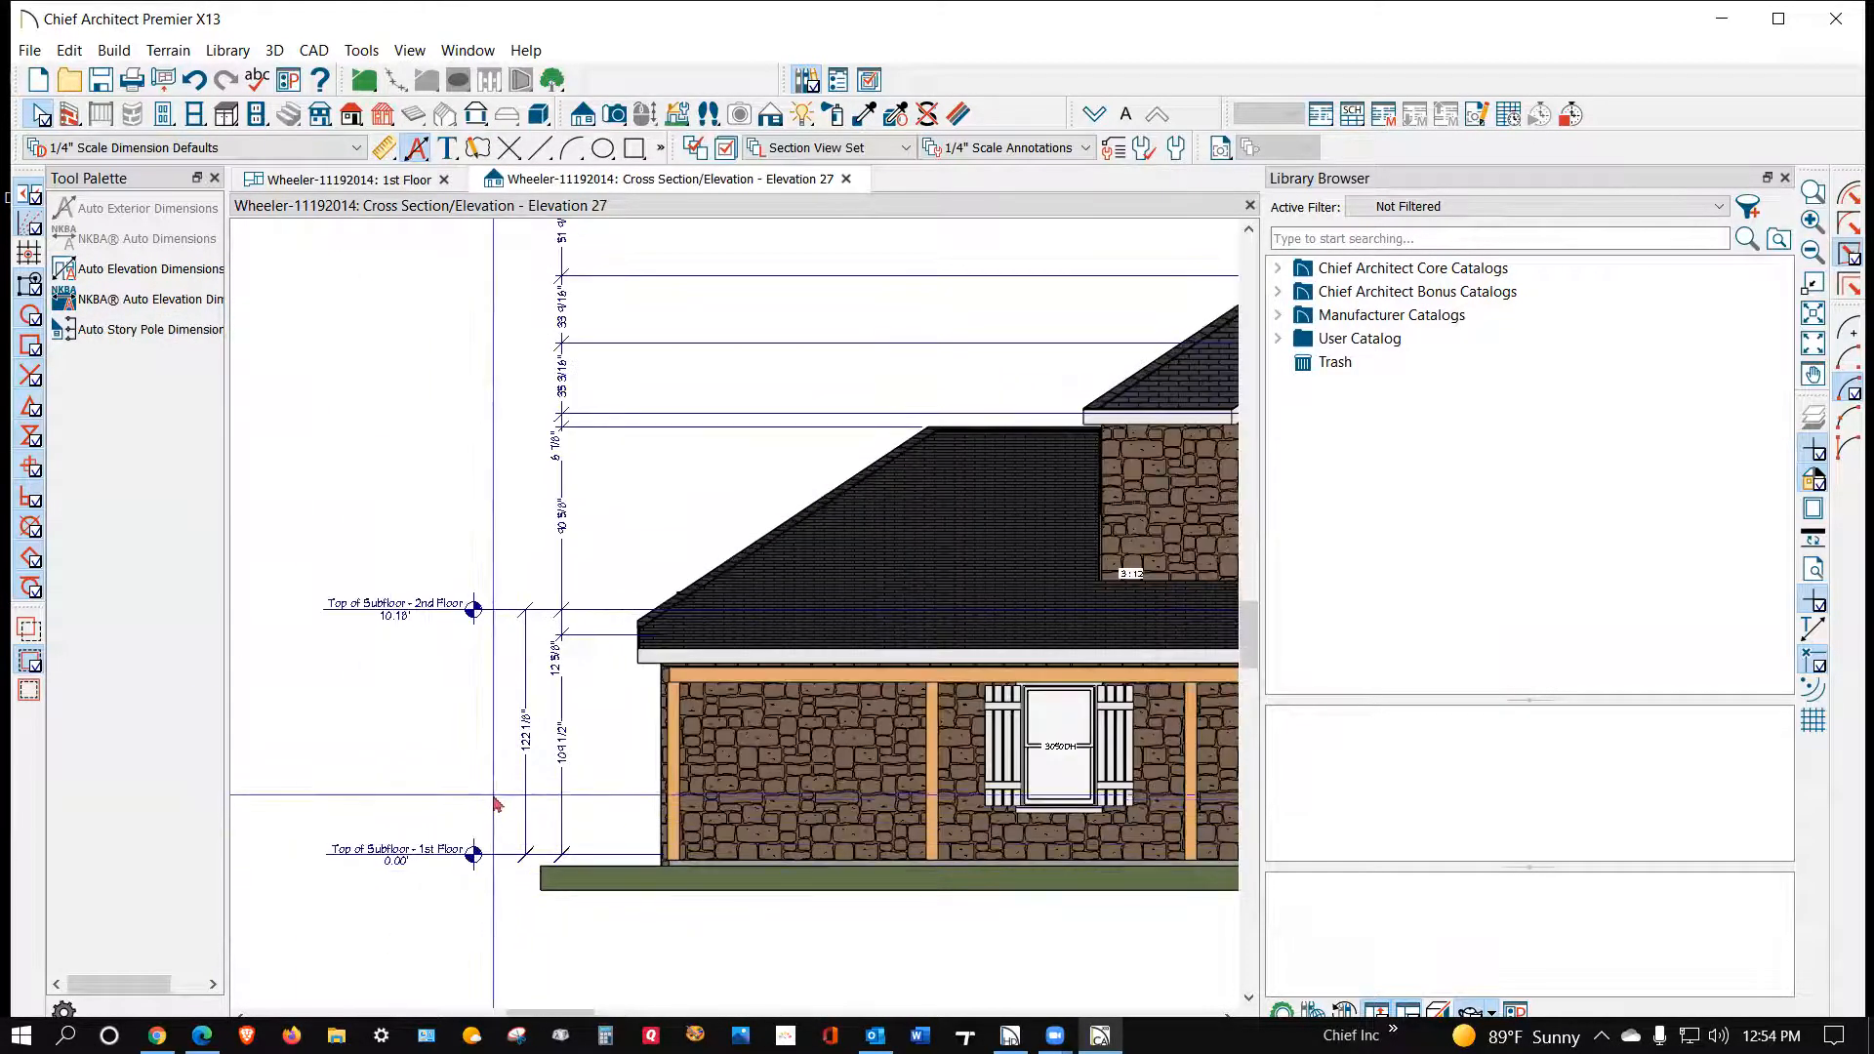
scroll(444, 717, down, 2)
scroll(447, 719, down, 2)
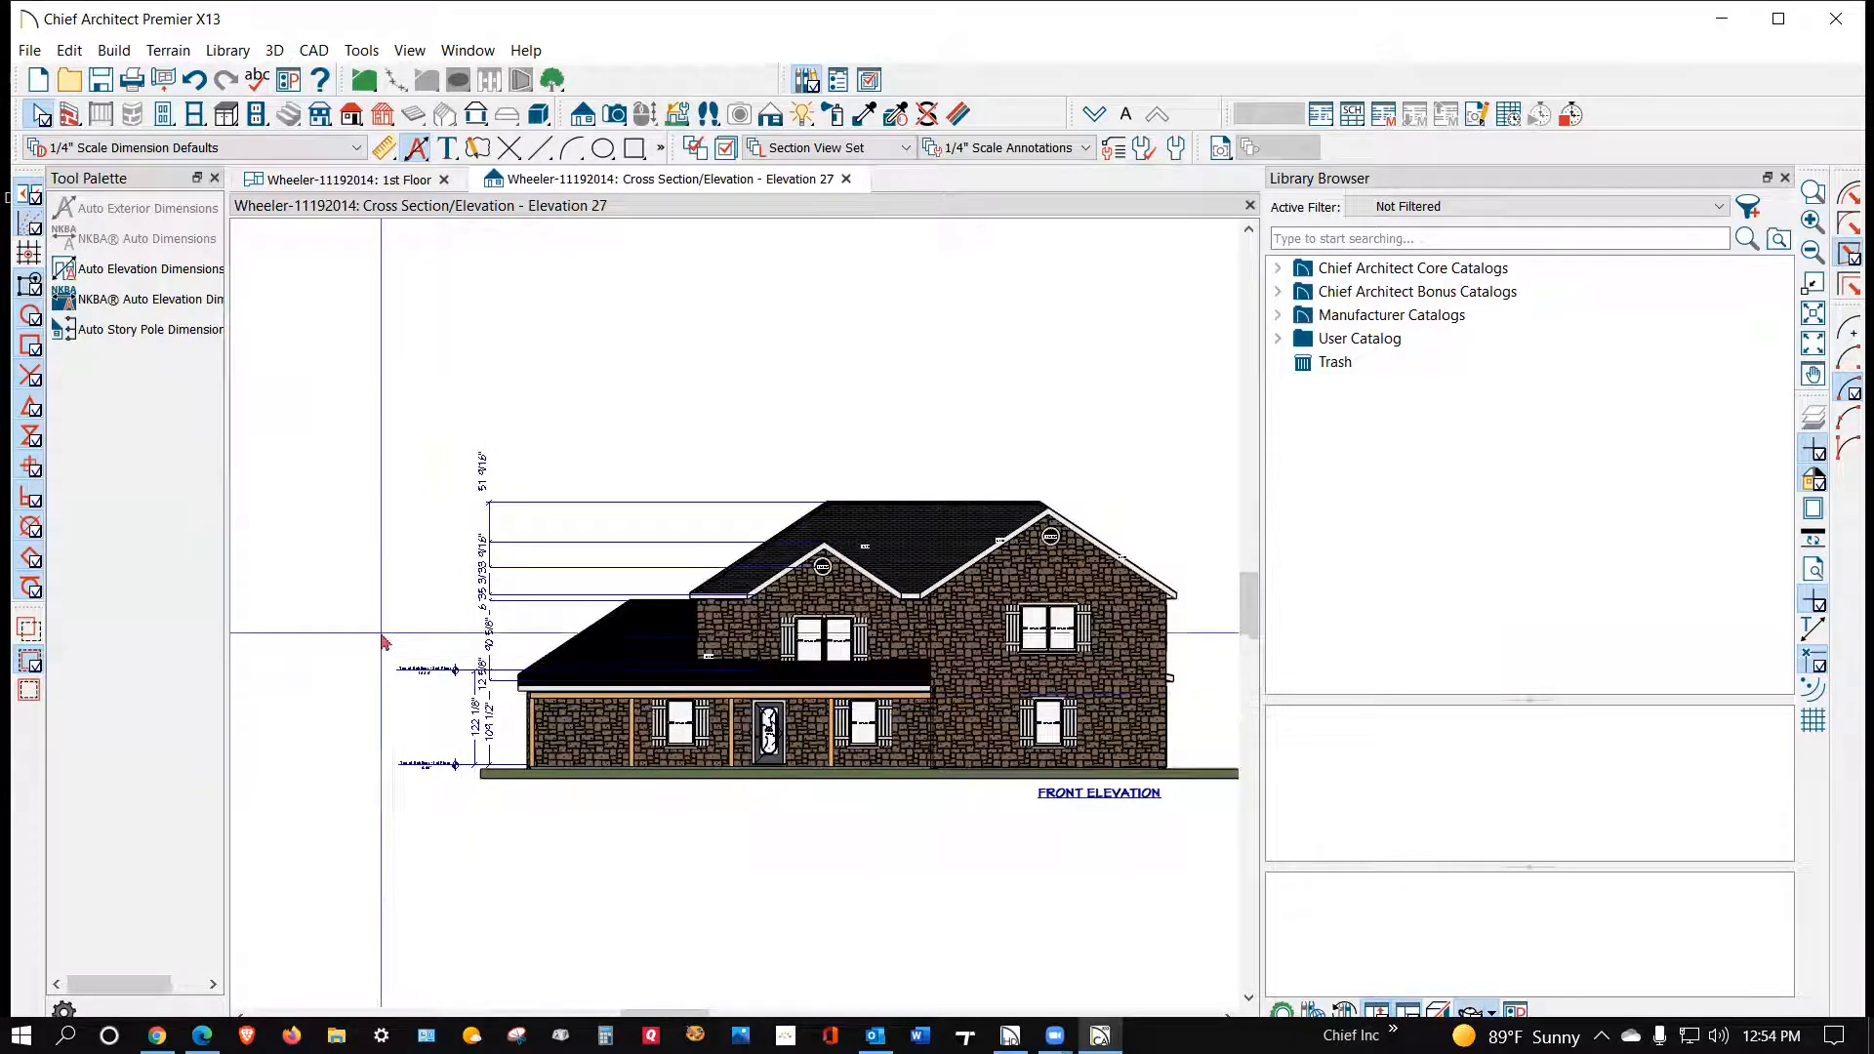
scroll(459, 649, down, 1)
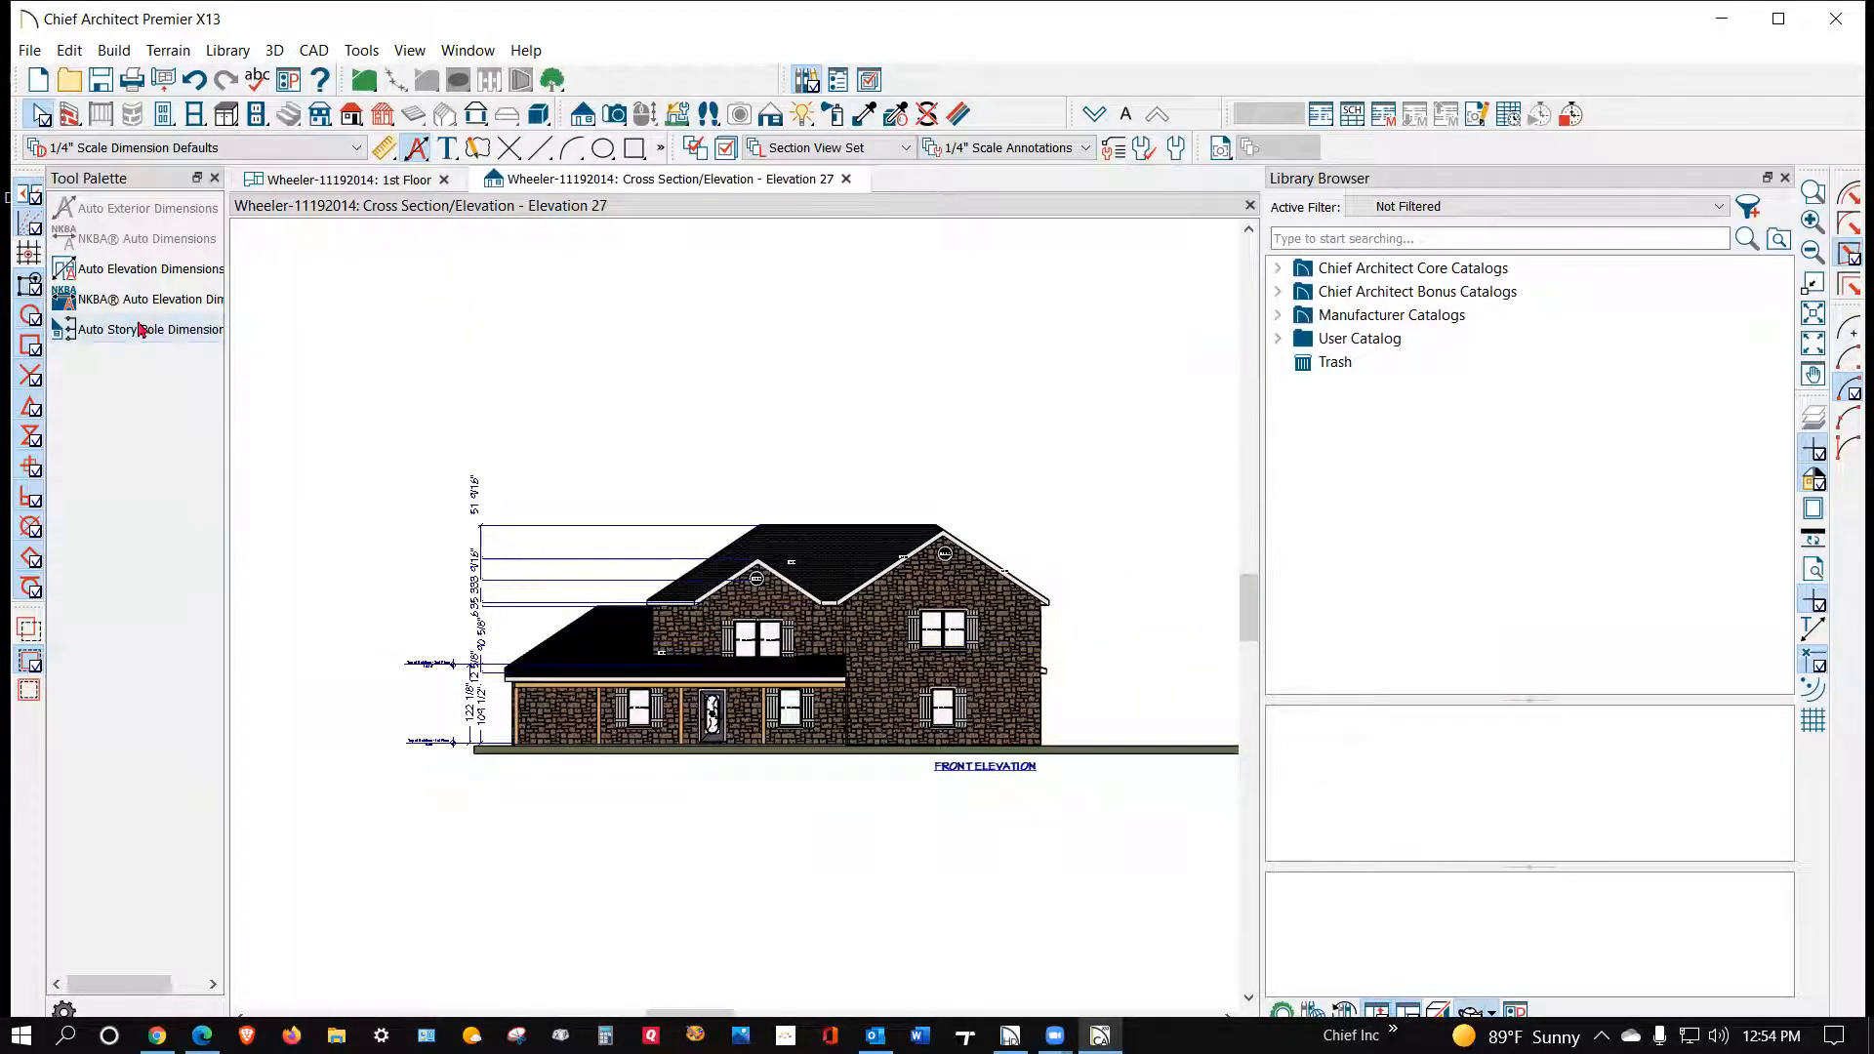
Step: Turn on Use Default Formatting for the inner format in the Auto Story Pole Dimension defaults
click(69, 50)
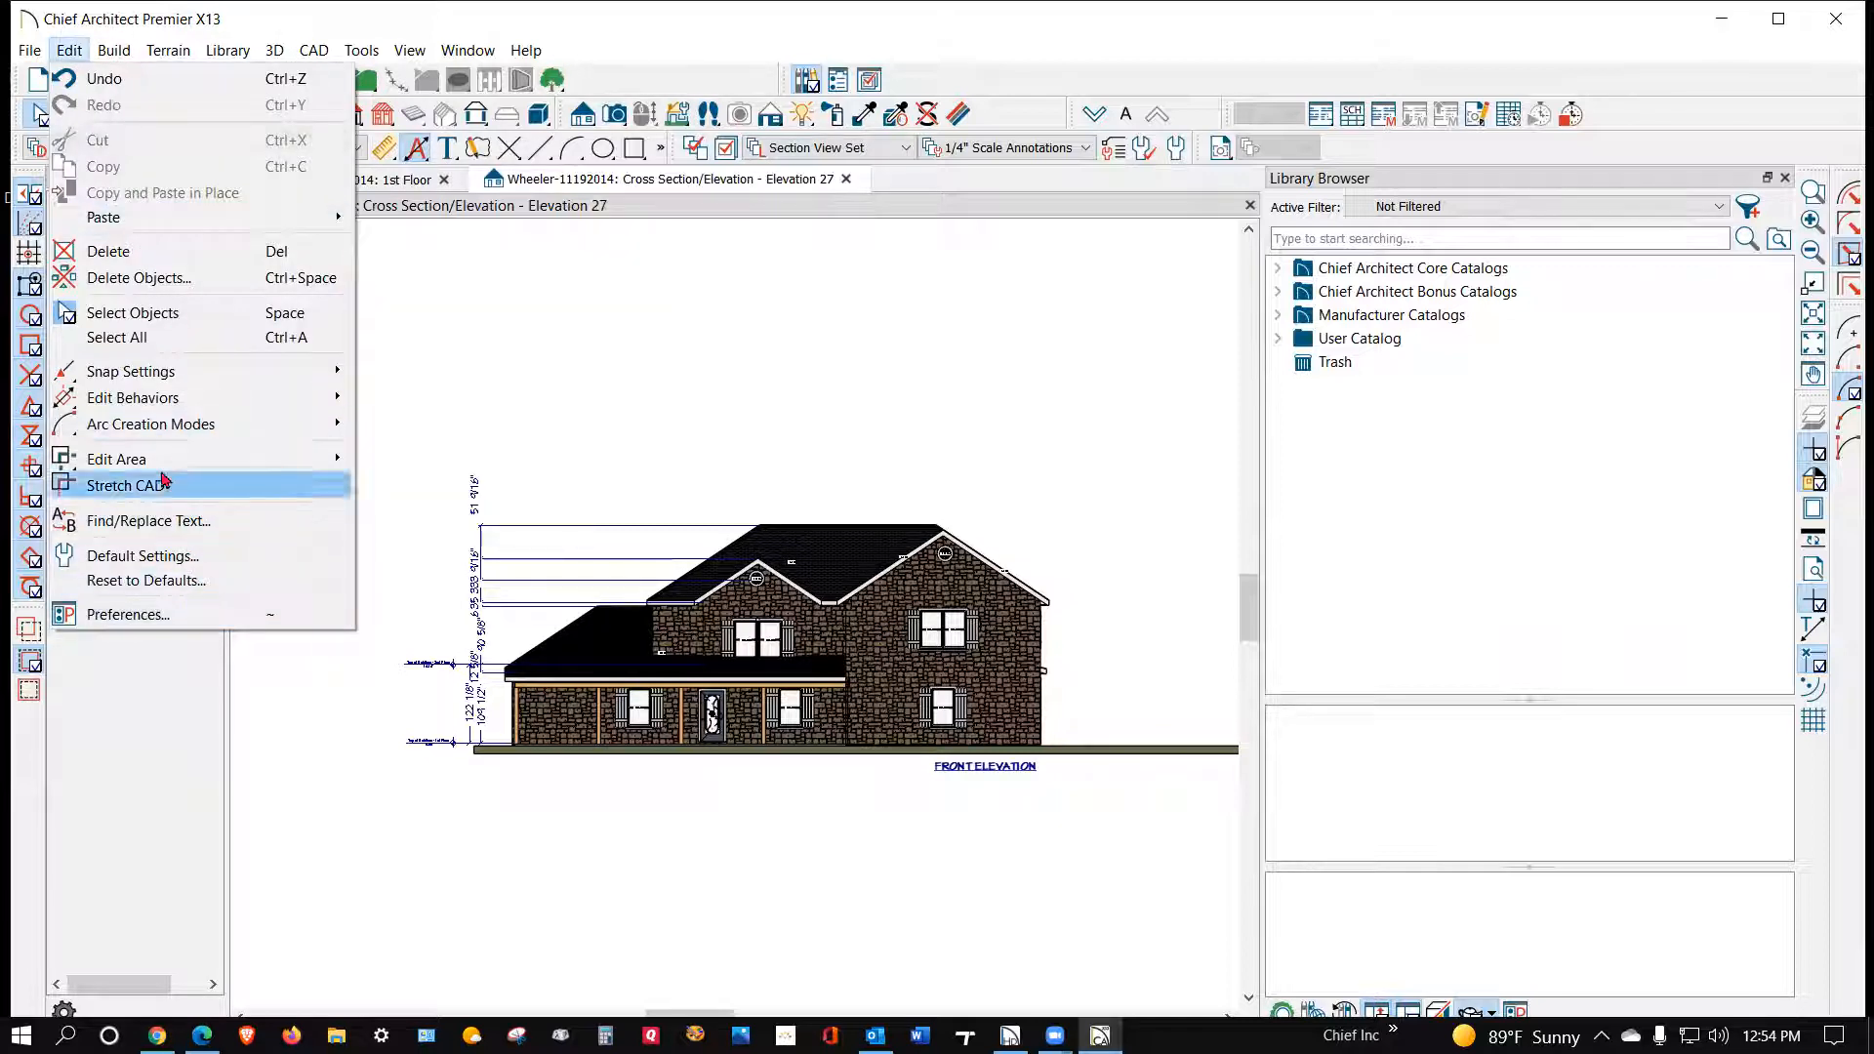
click(200, 555)
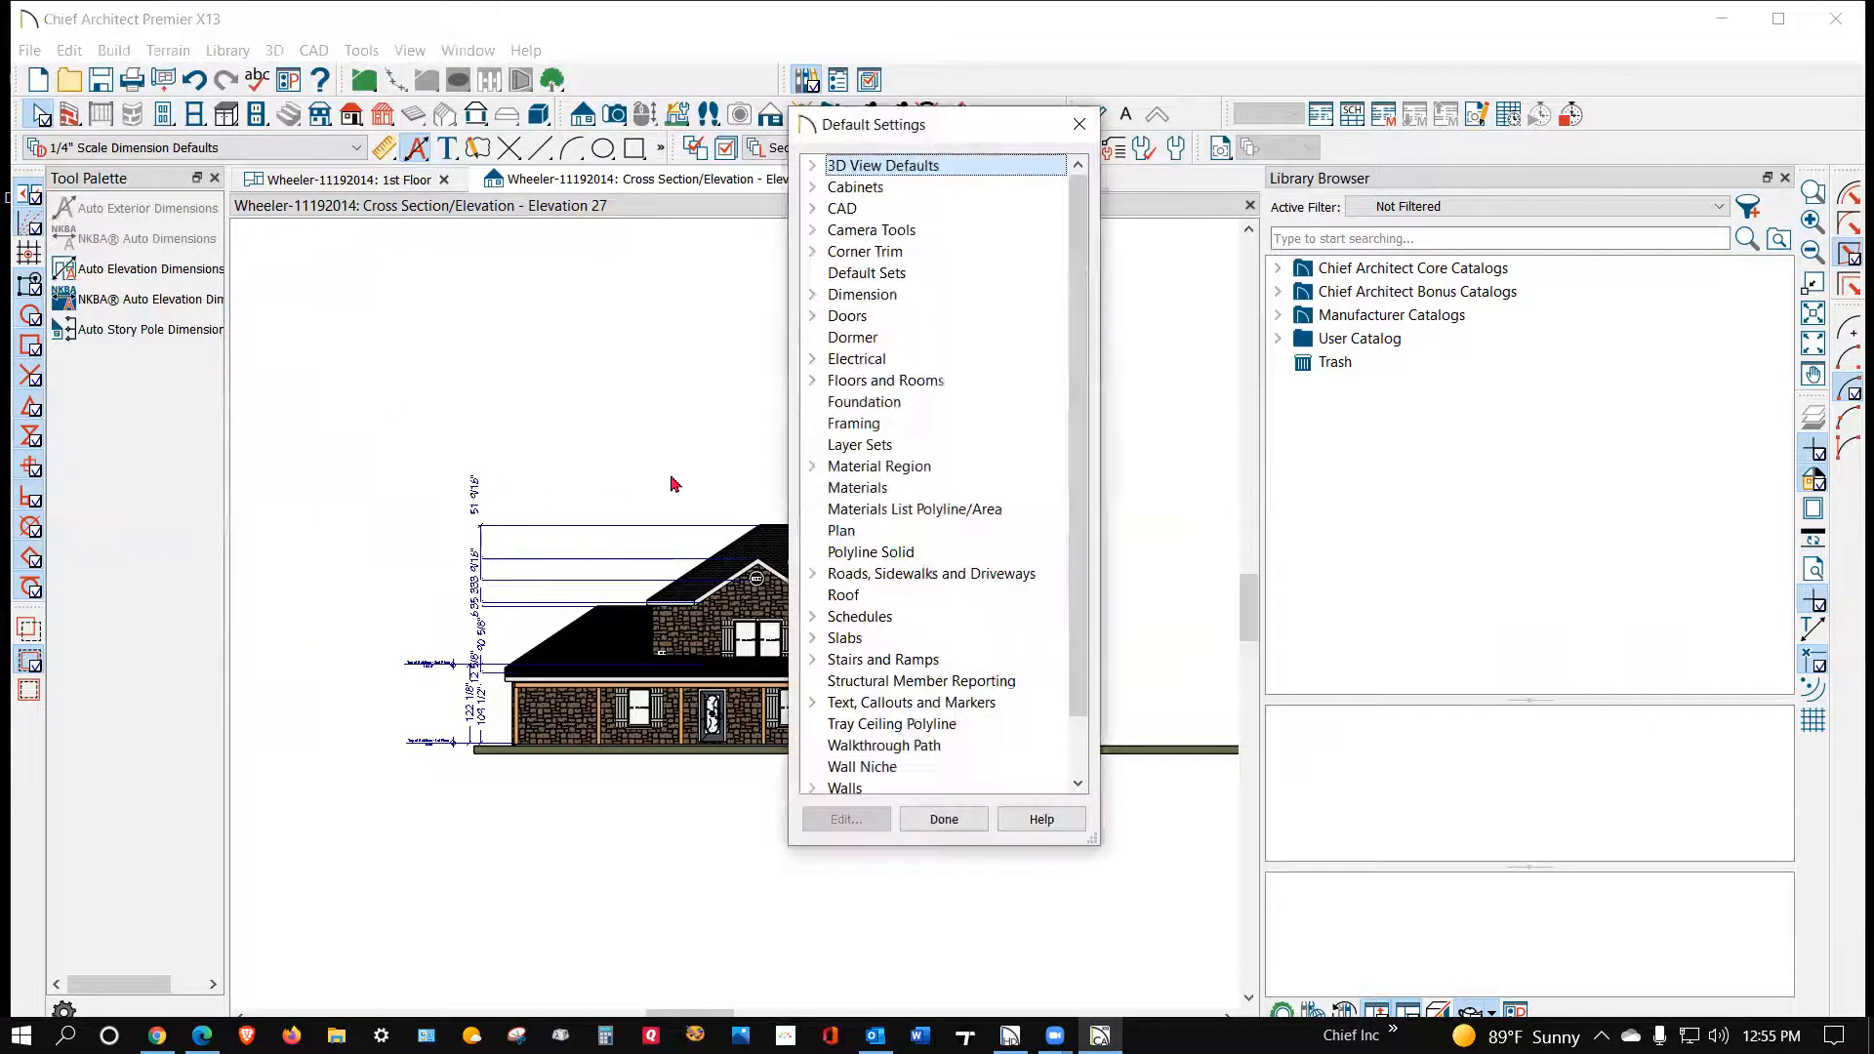
click(813, 295)
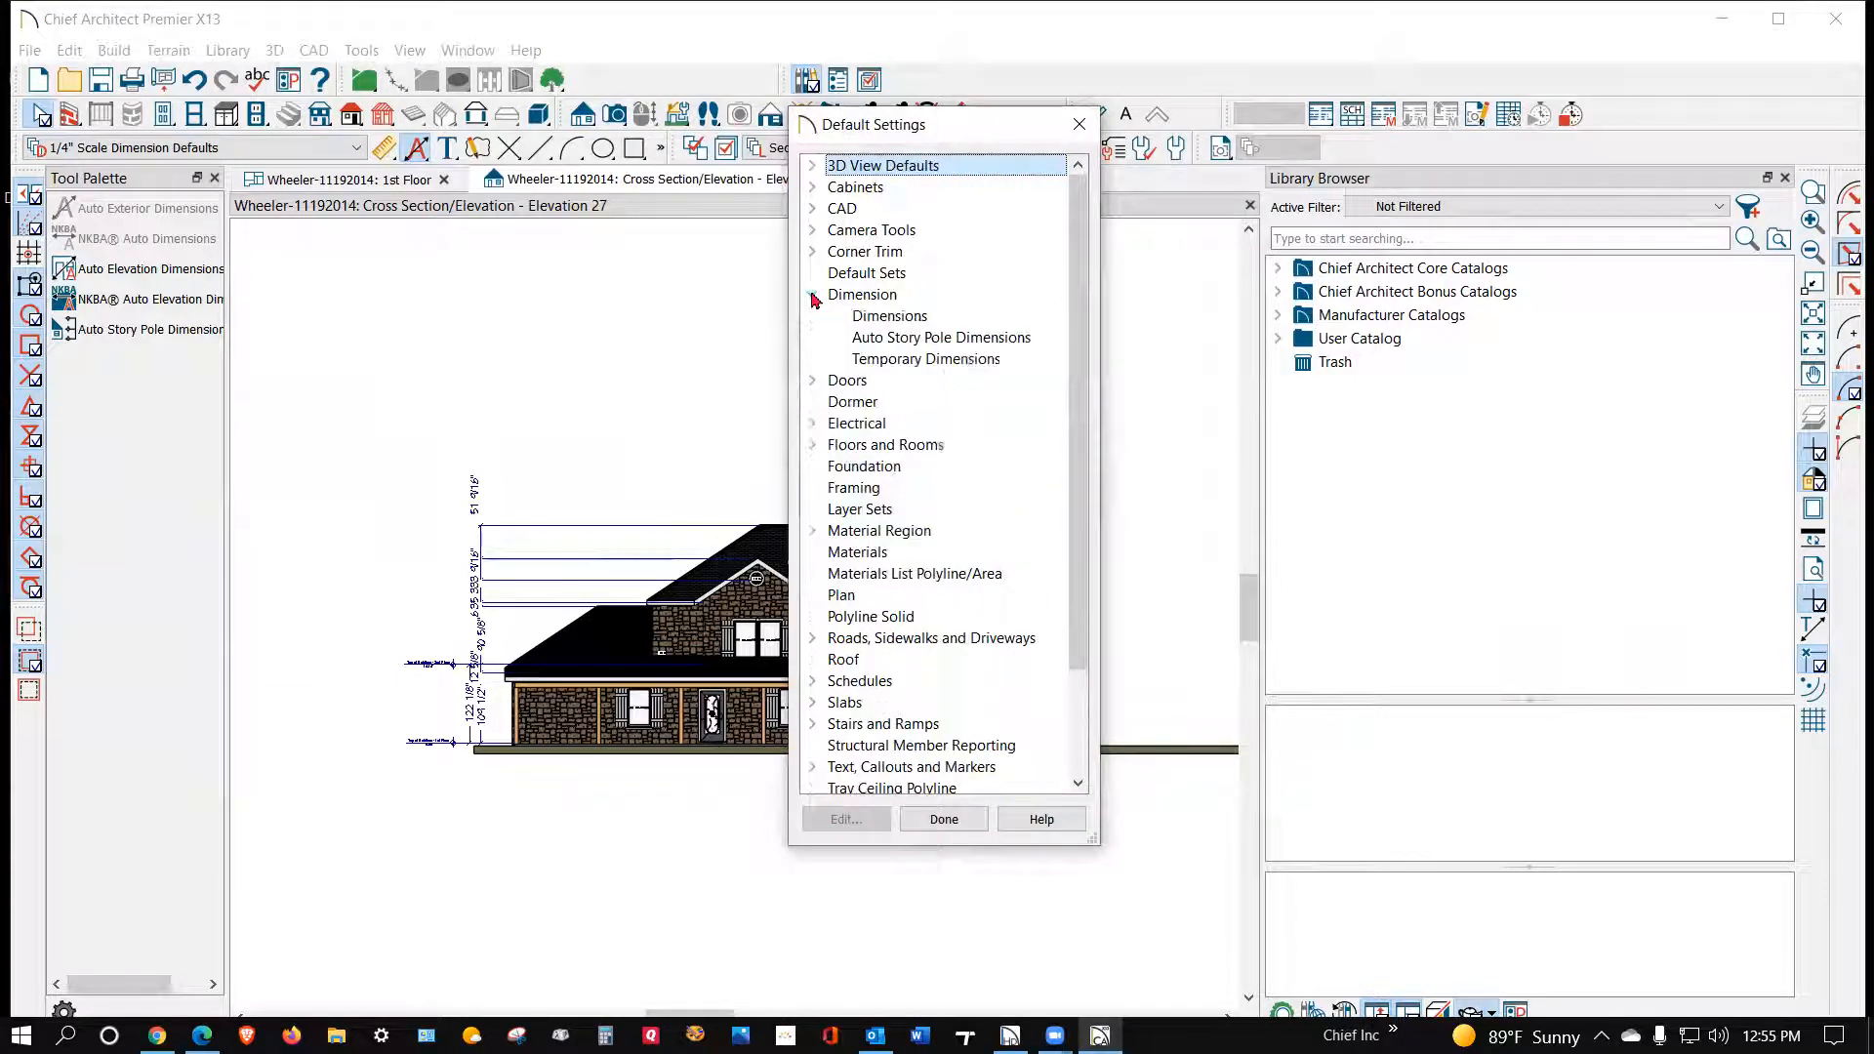
click(865, 335)
click(846, 818)
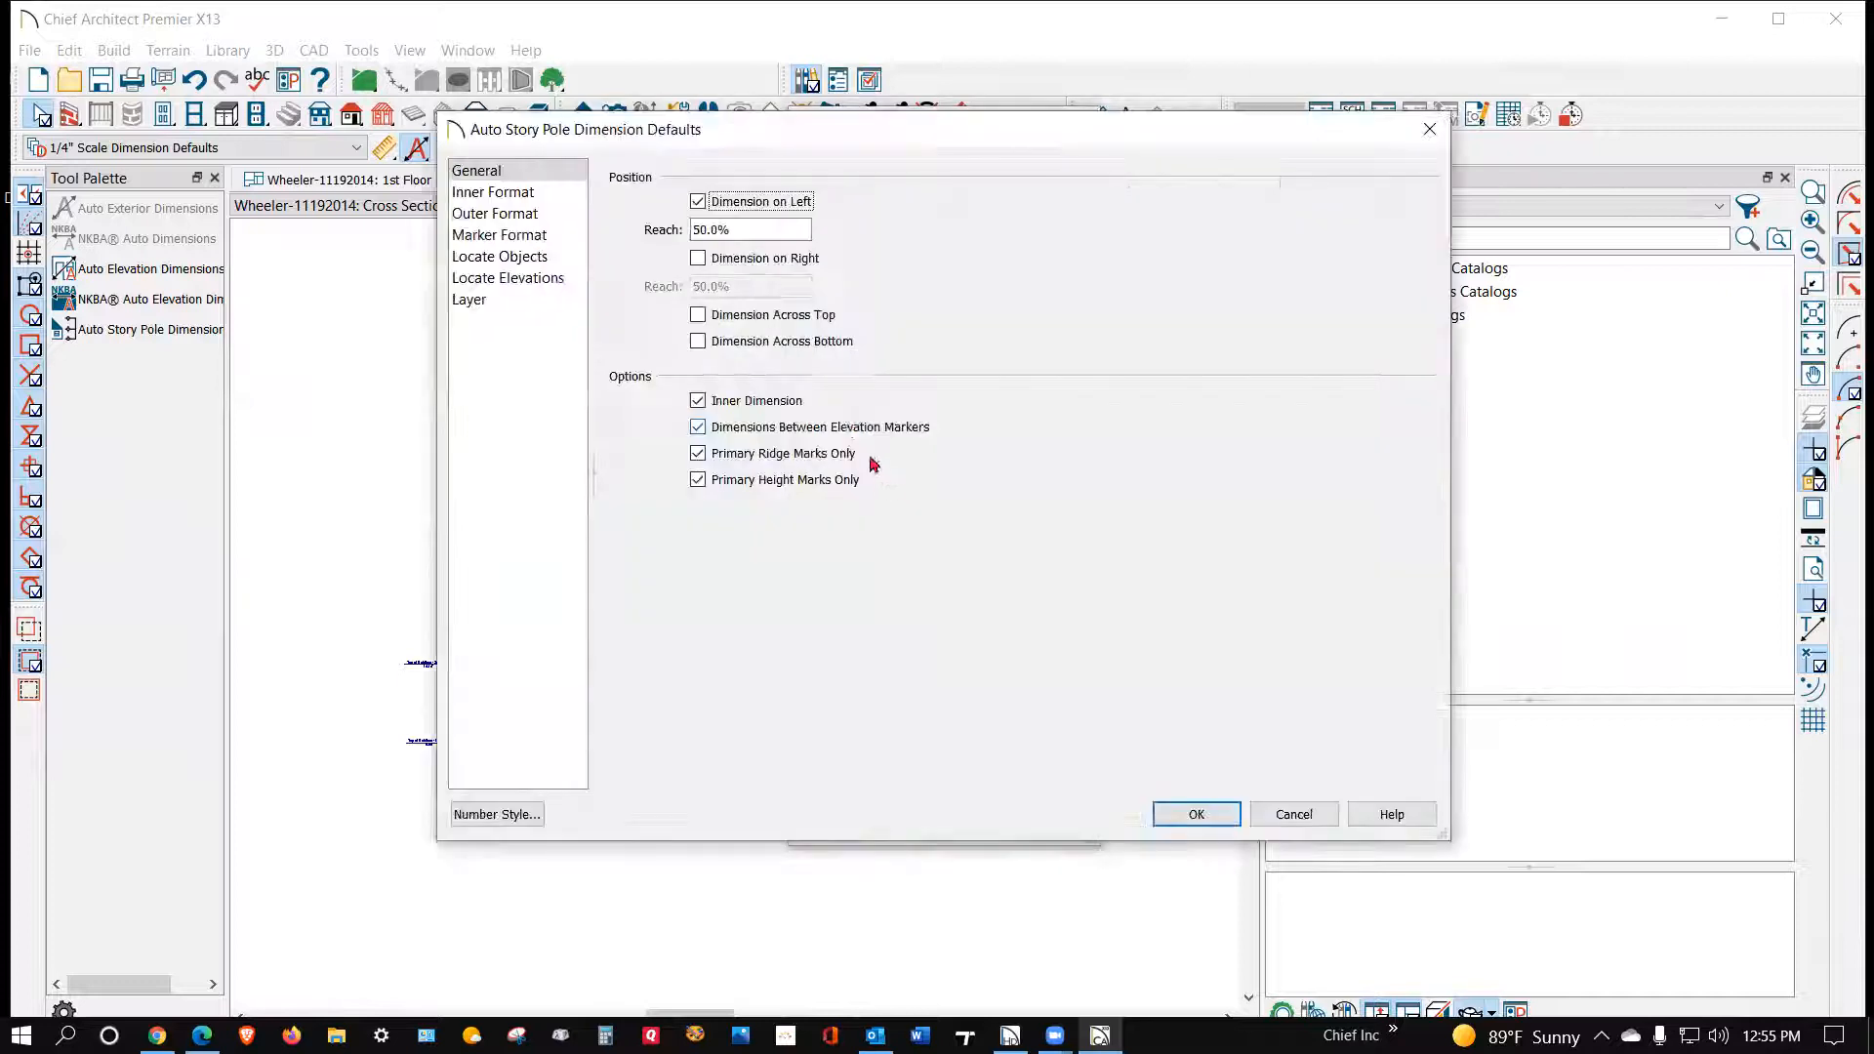
click(523, 198)
click(652, 172)
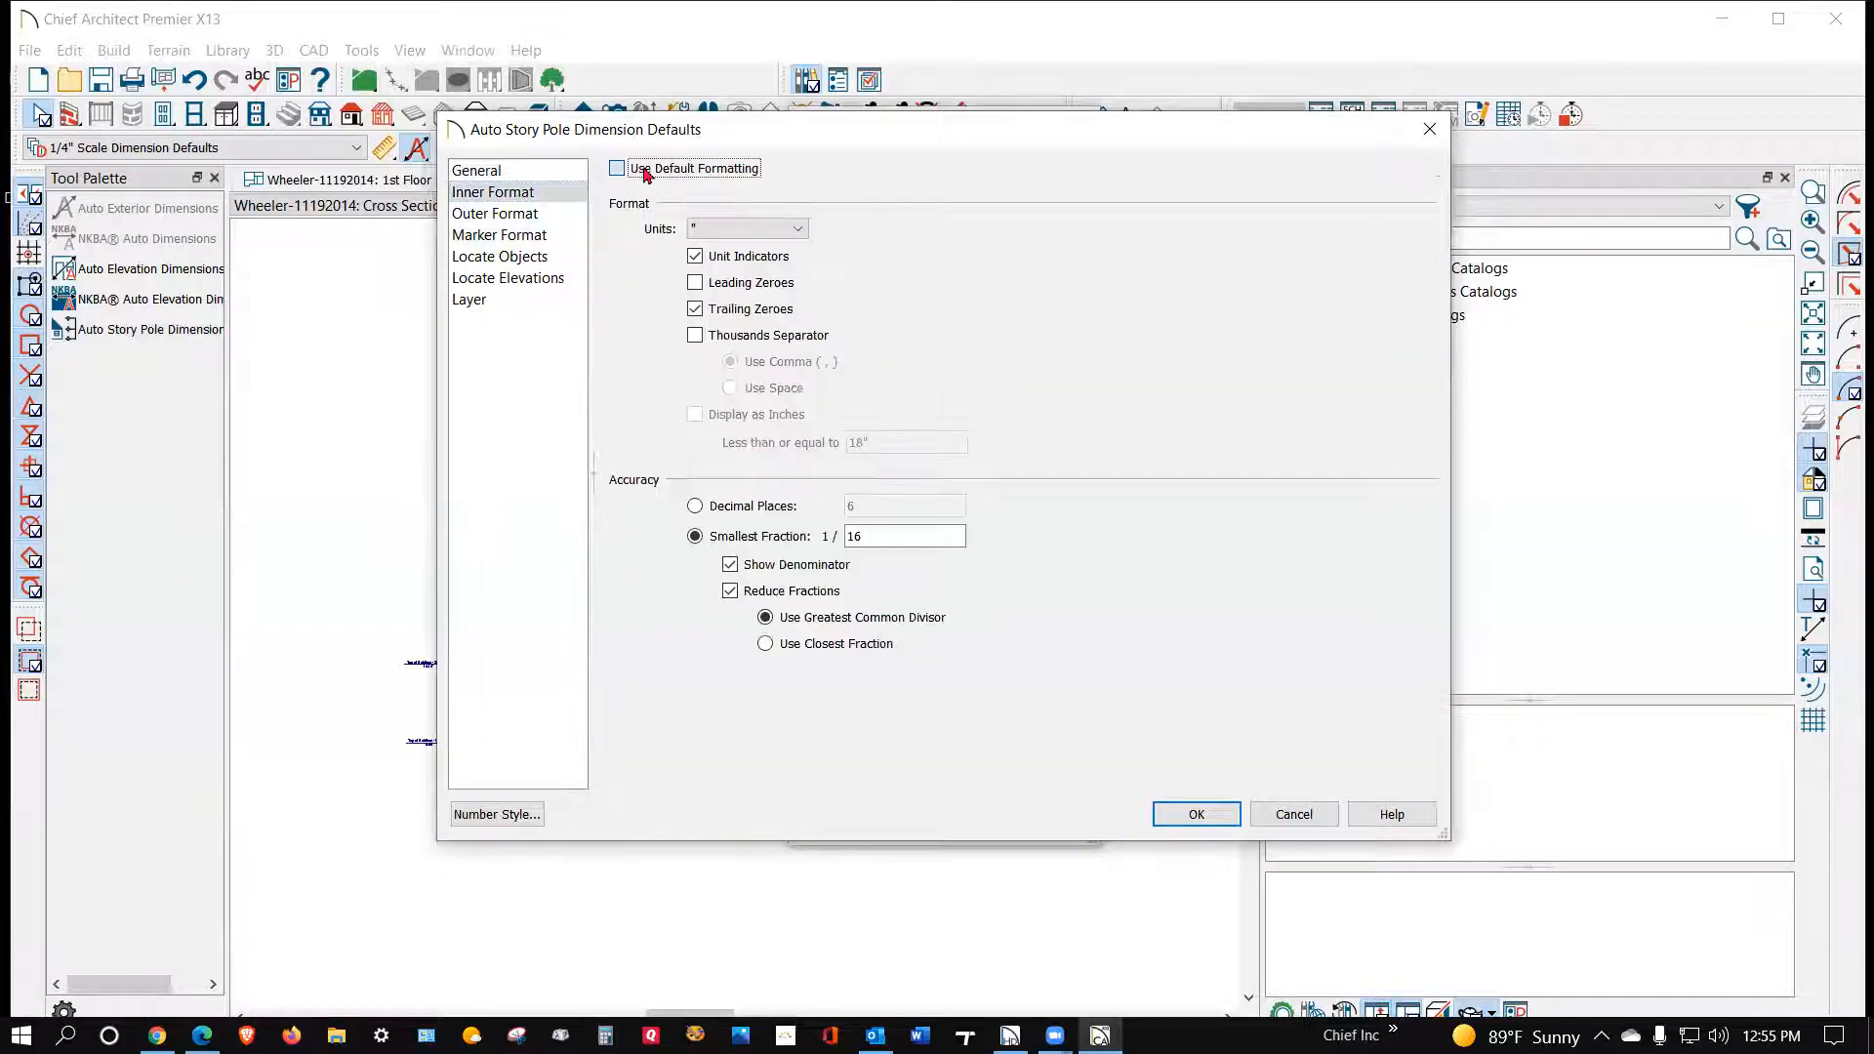
Step: Turn on Use Default Formatting for the story pole's outer format and accept the changed defaults
click(532, 216)
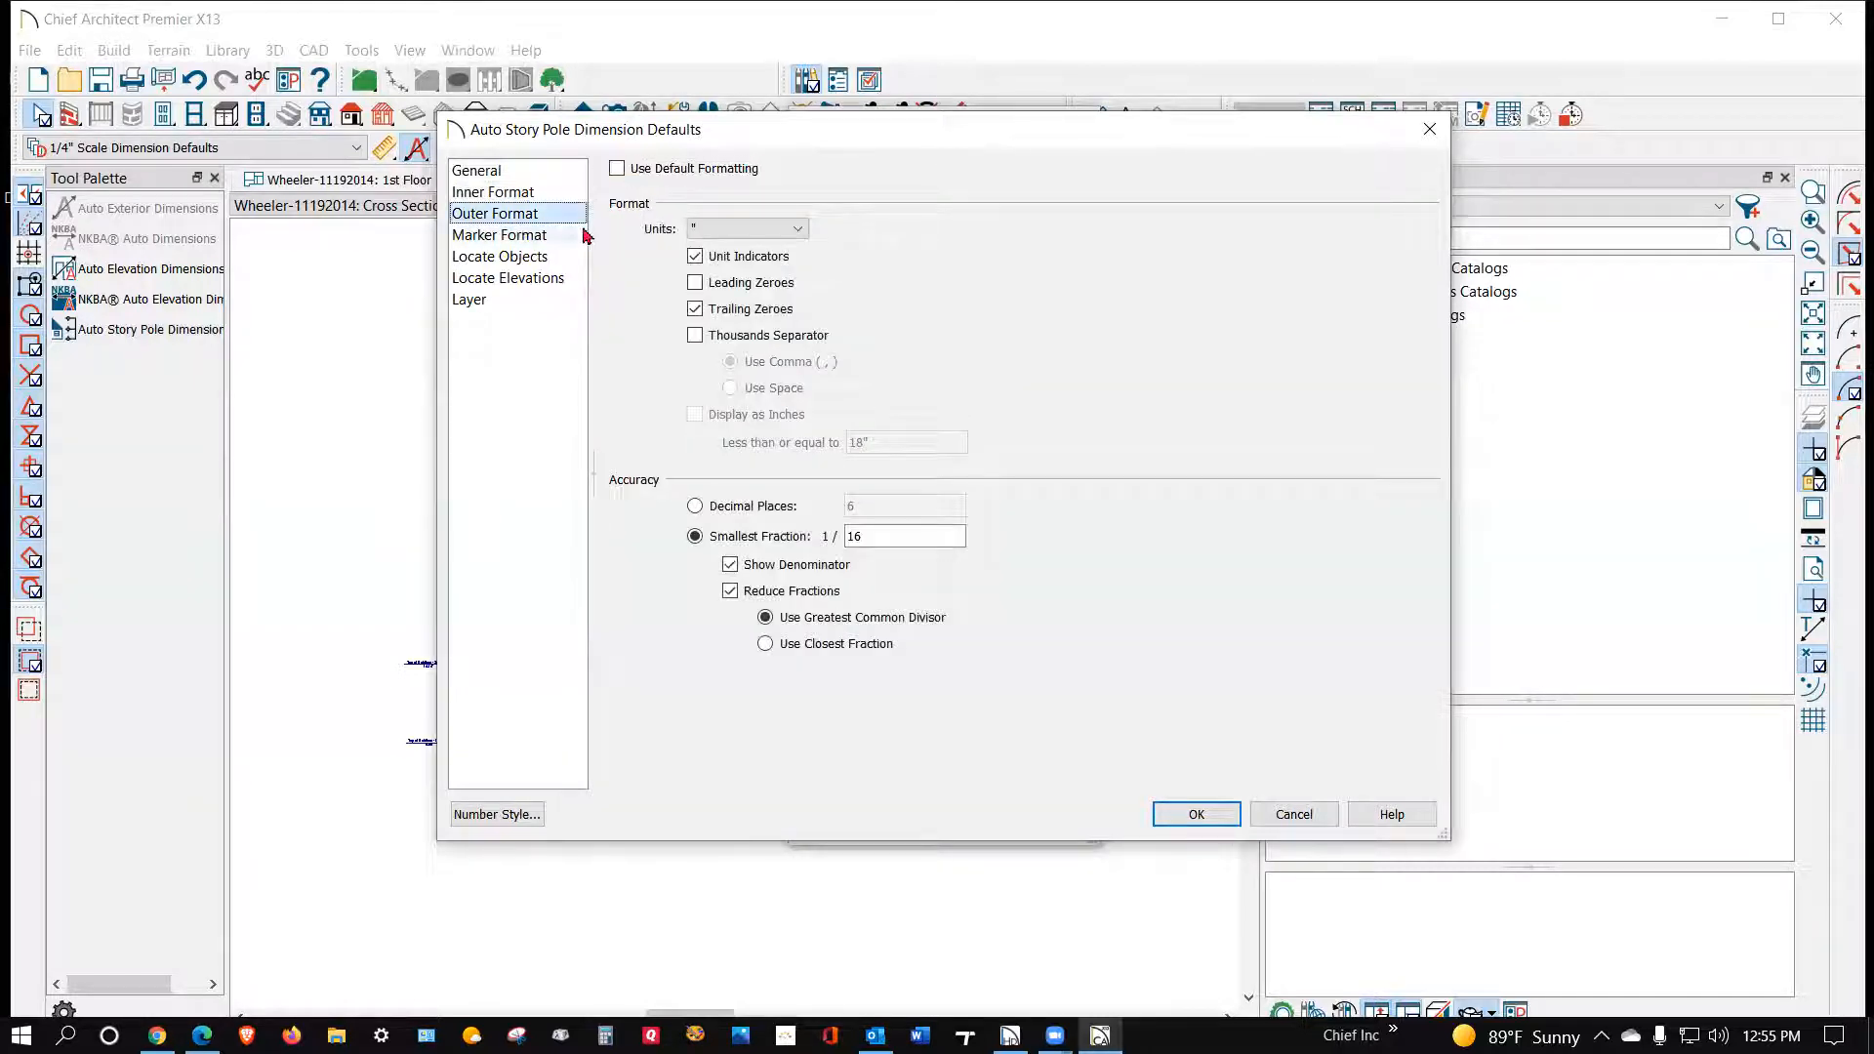
click(652, 171)
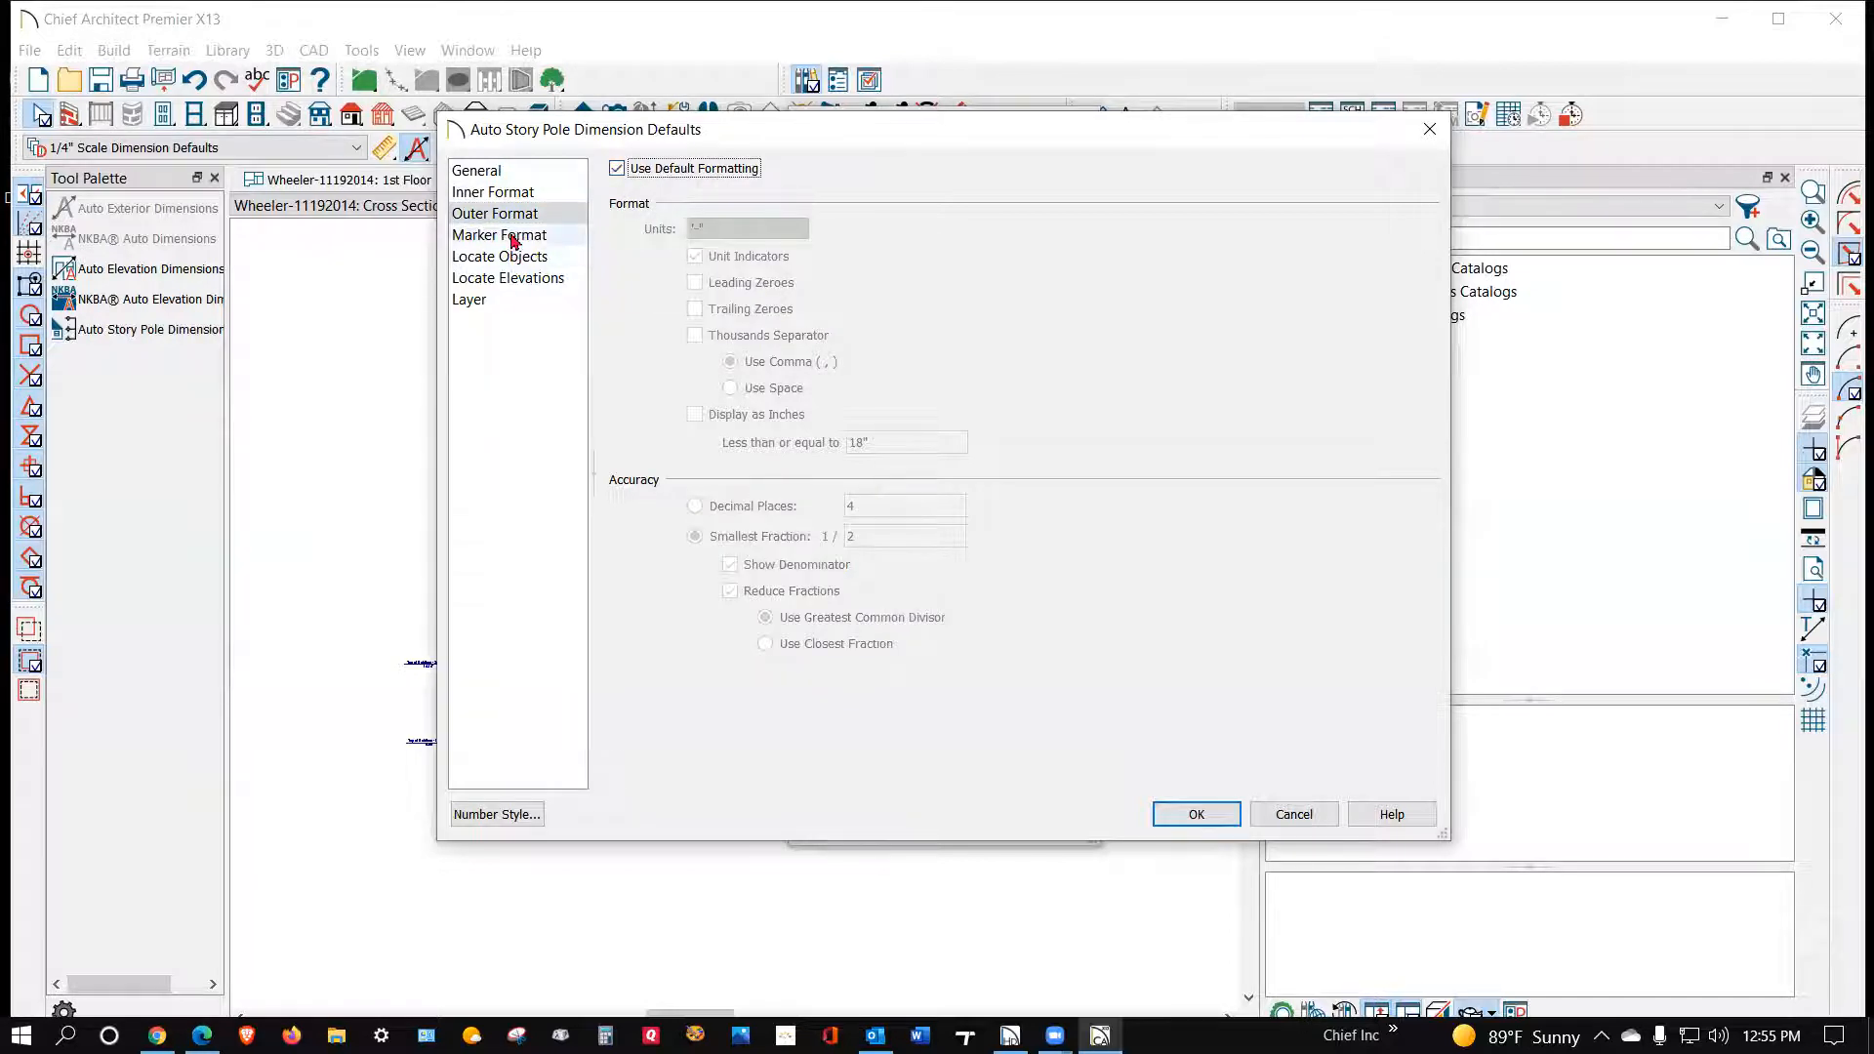
click(1186, 811)
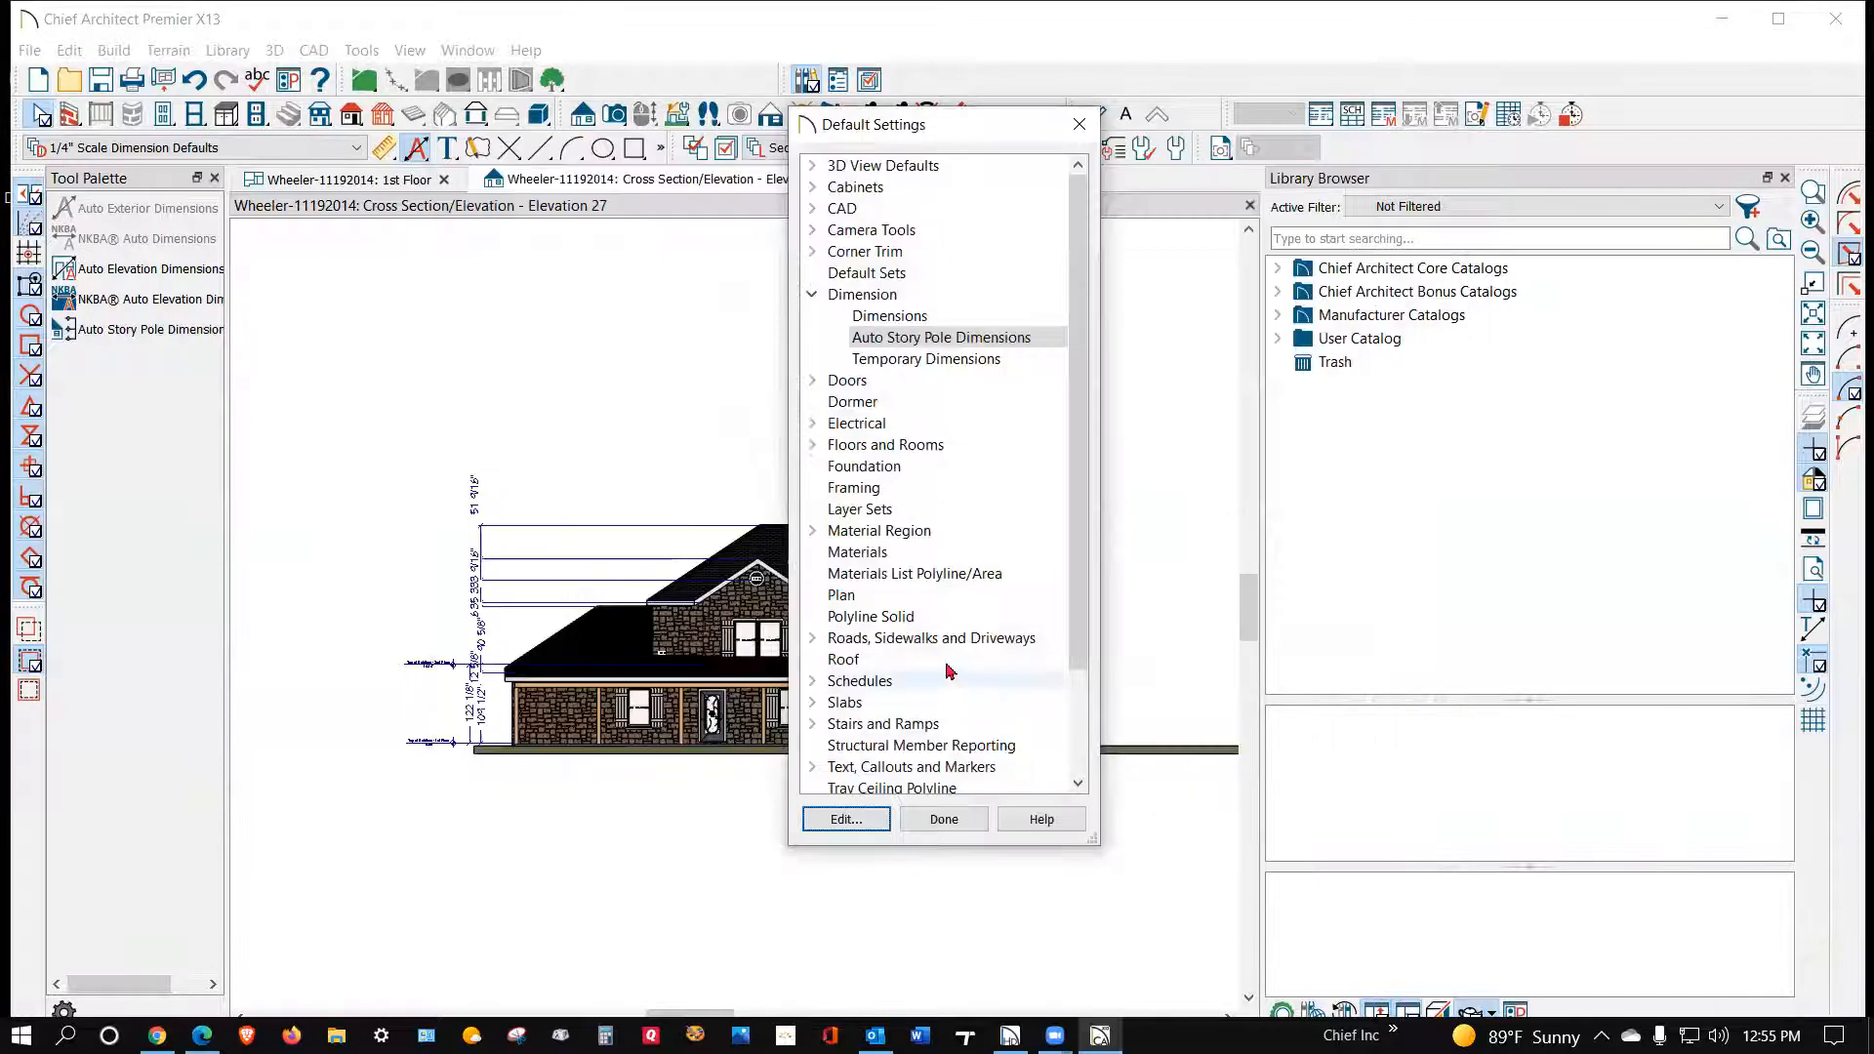
click(970, 821)
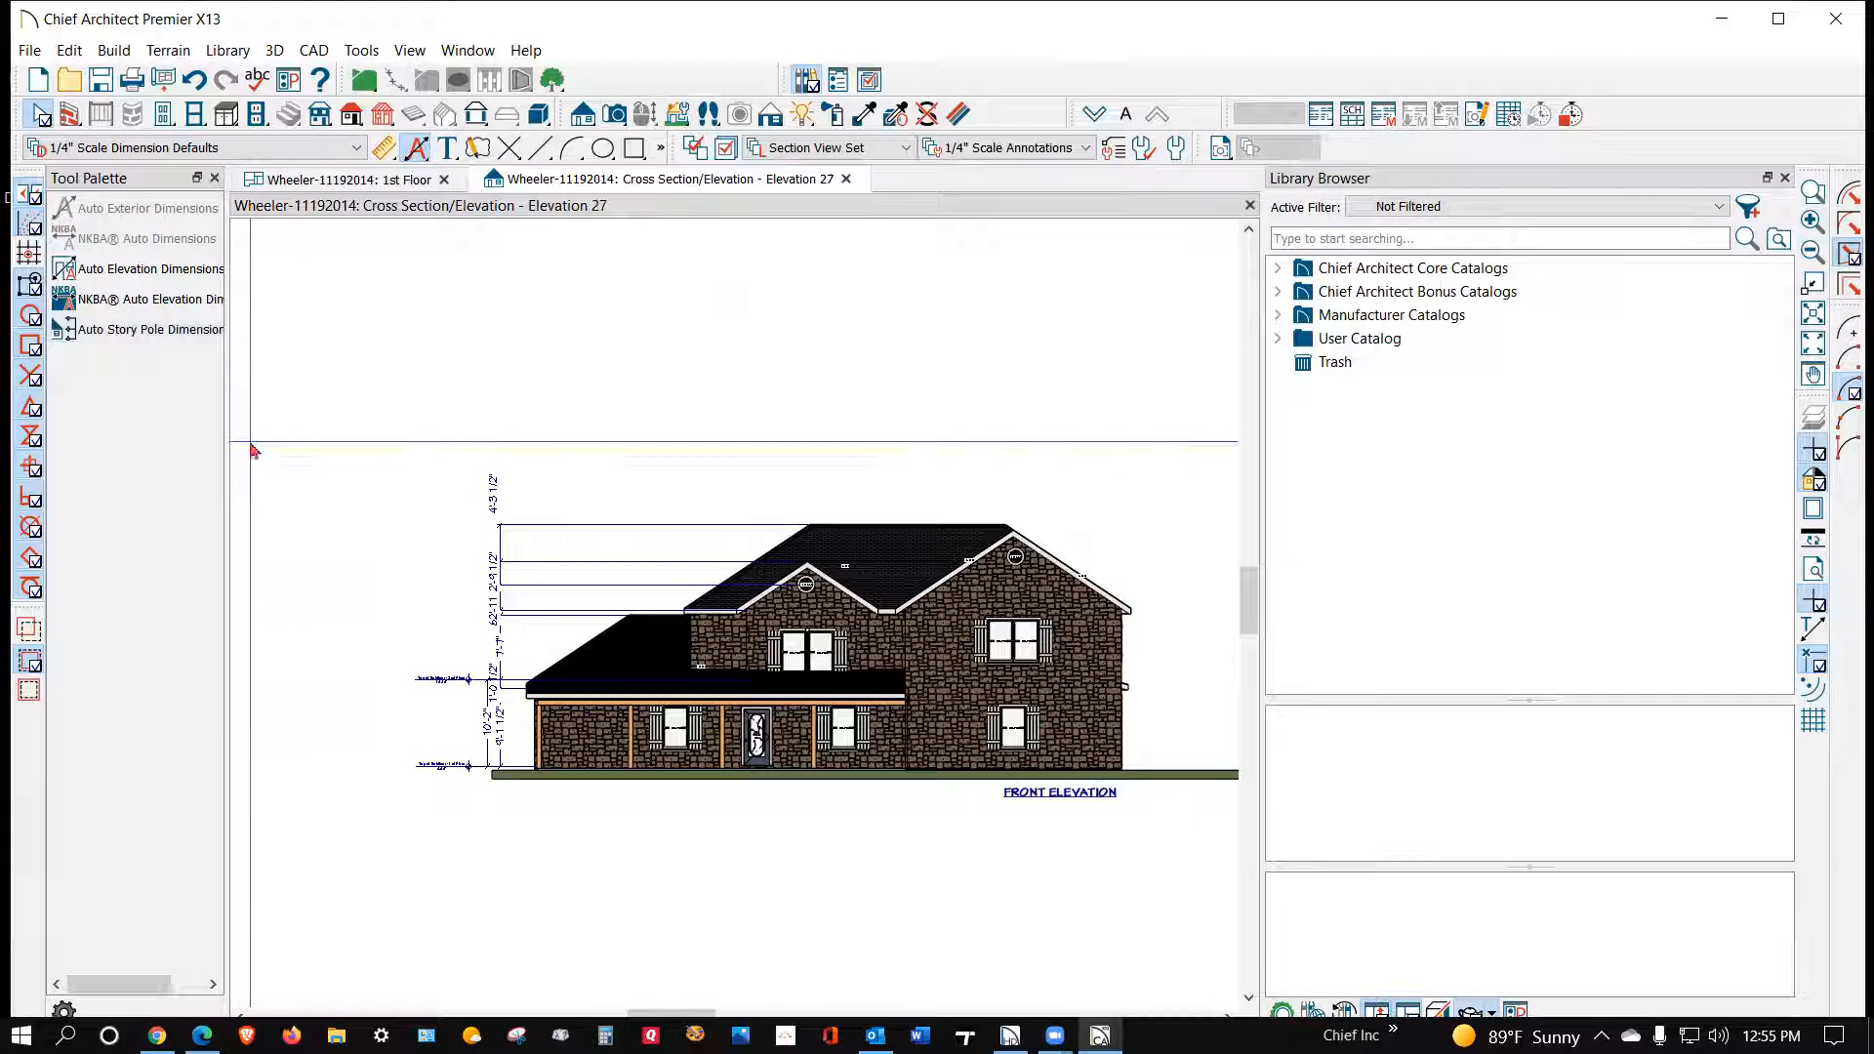
scroll(671, 558, down, 1)
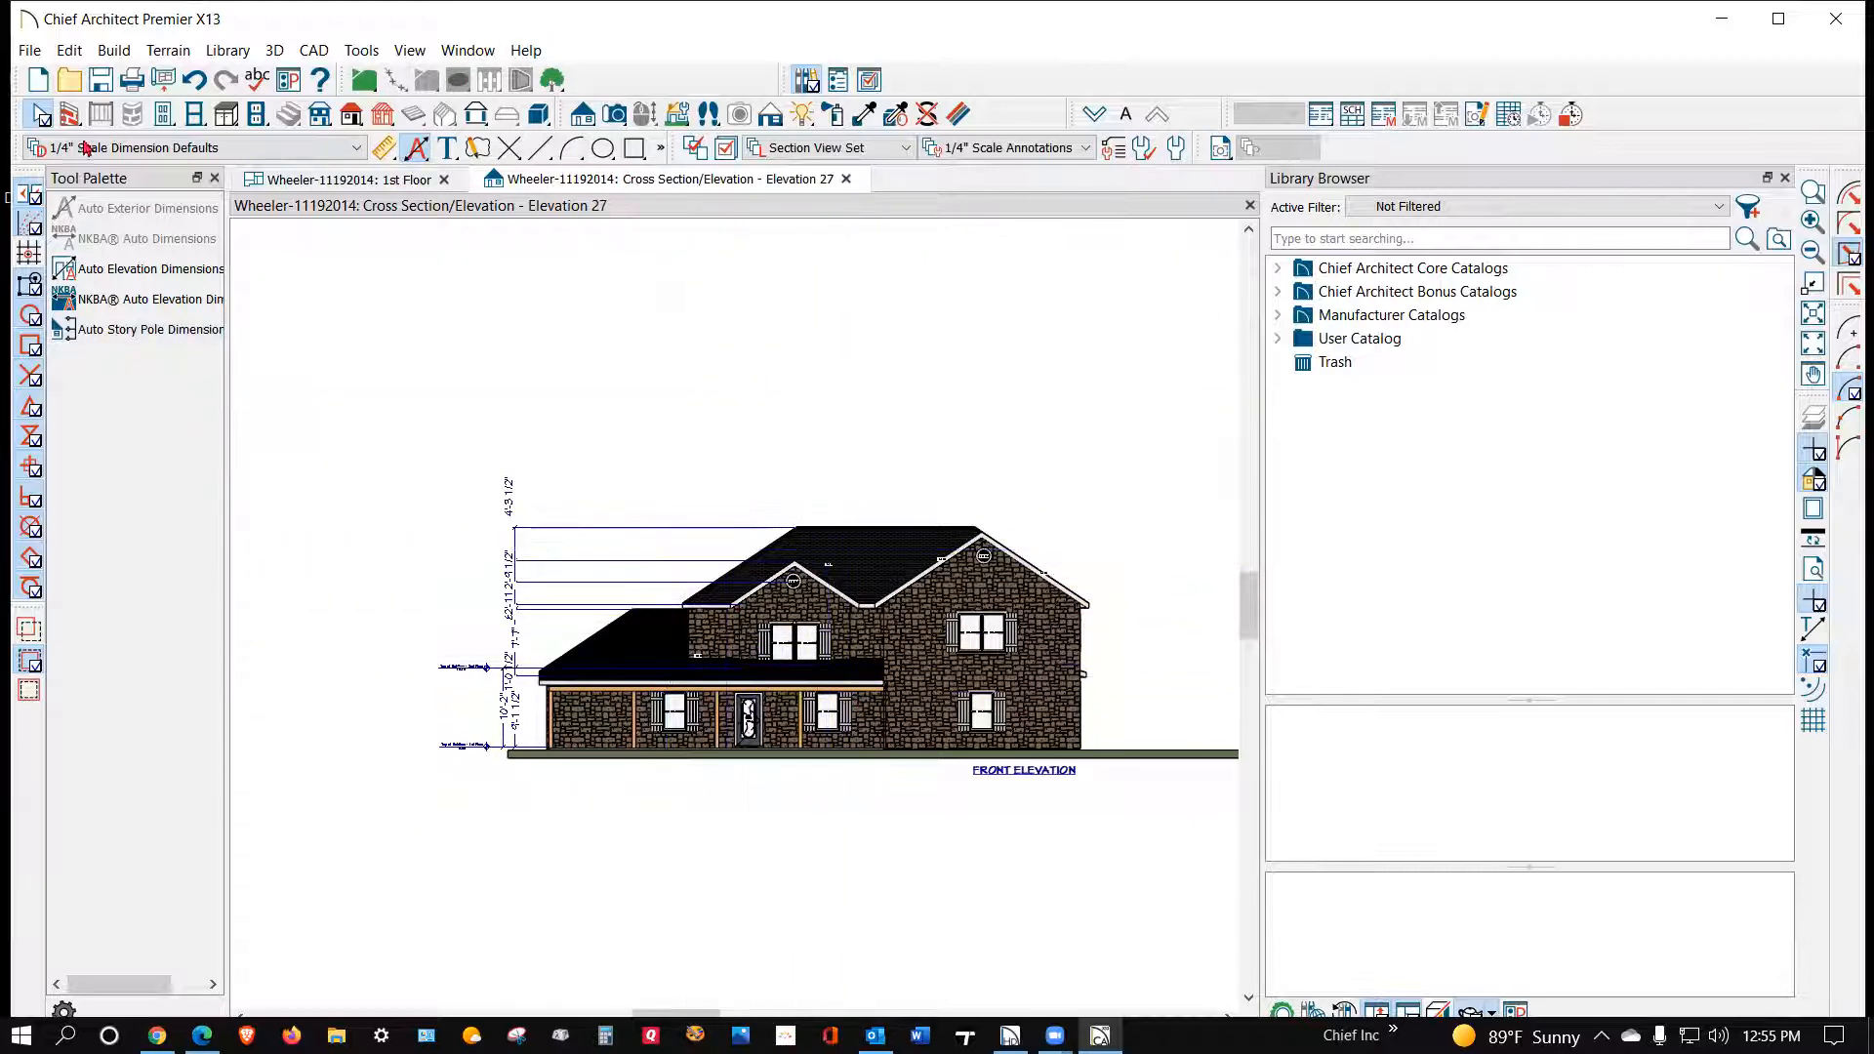
Step: Turn on Dimension on Right in the Auto Story Pole Dimension defaults and accept the change
click(69, 50)
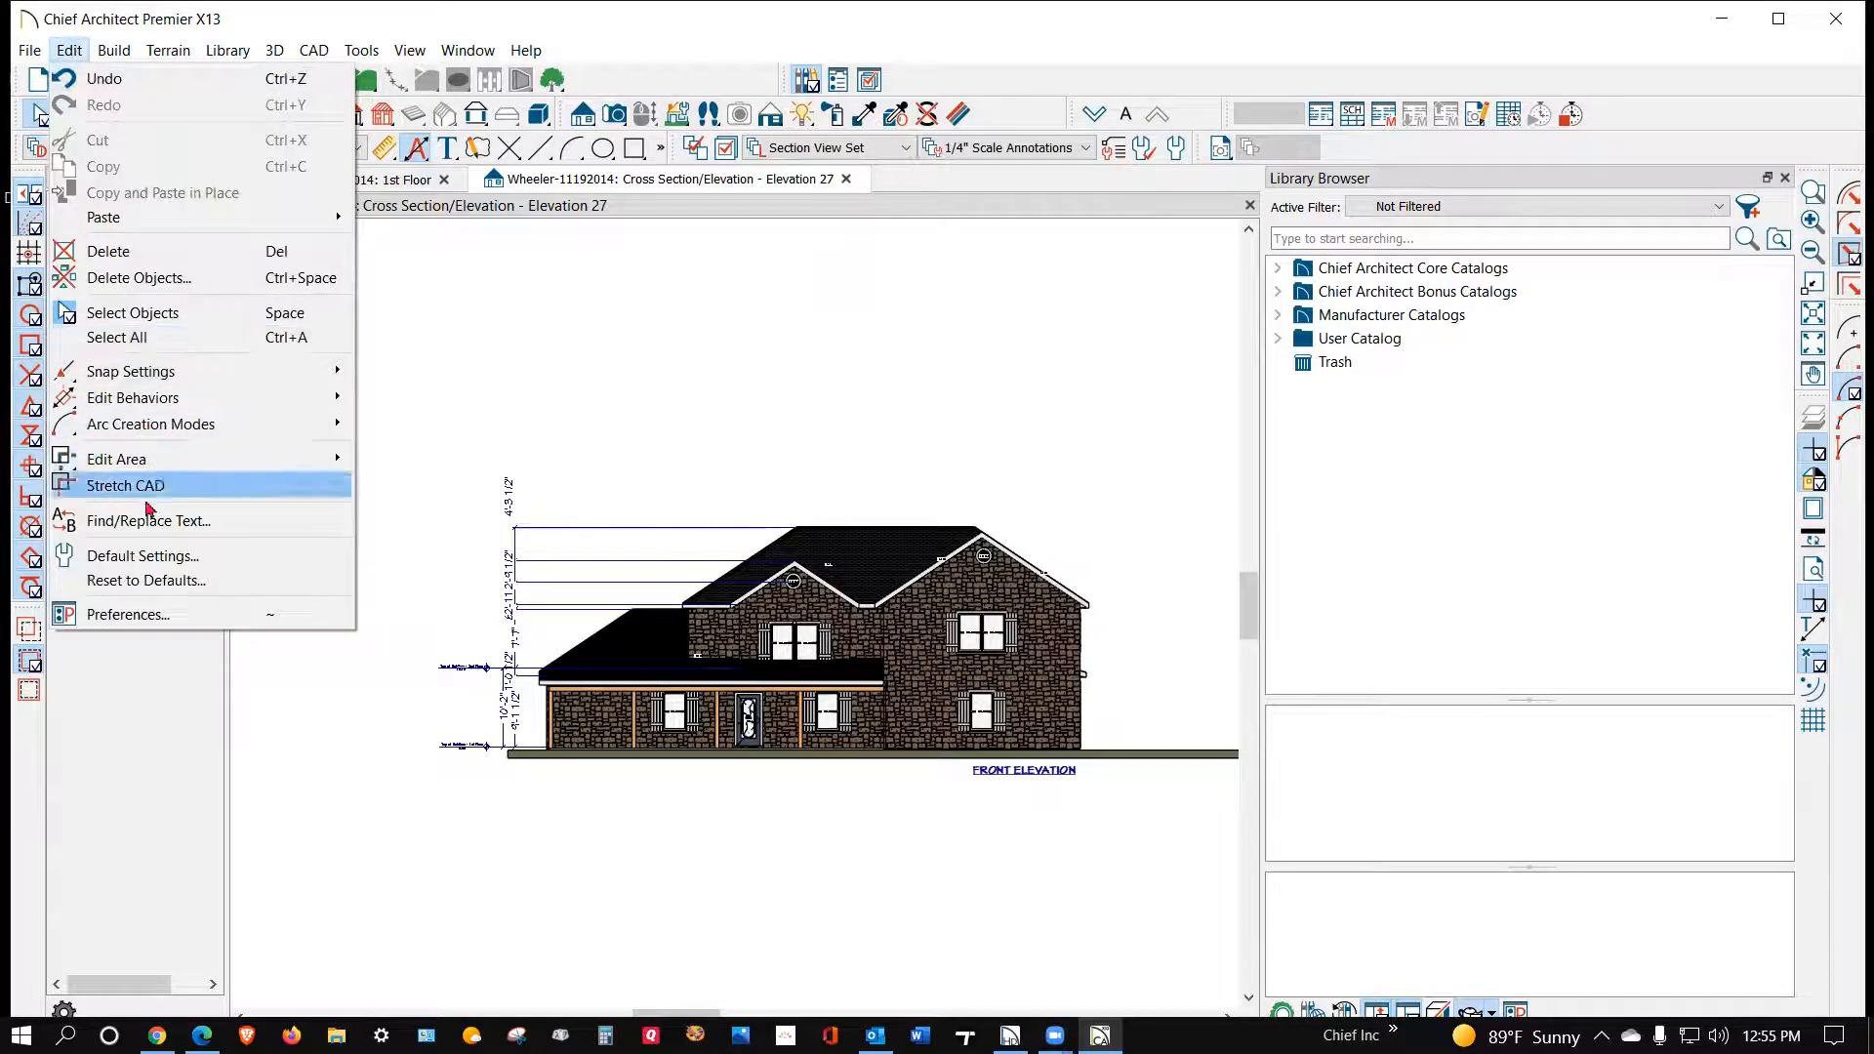
click(166, 558)
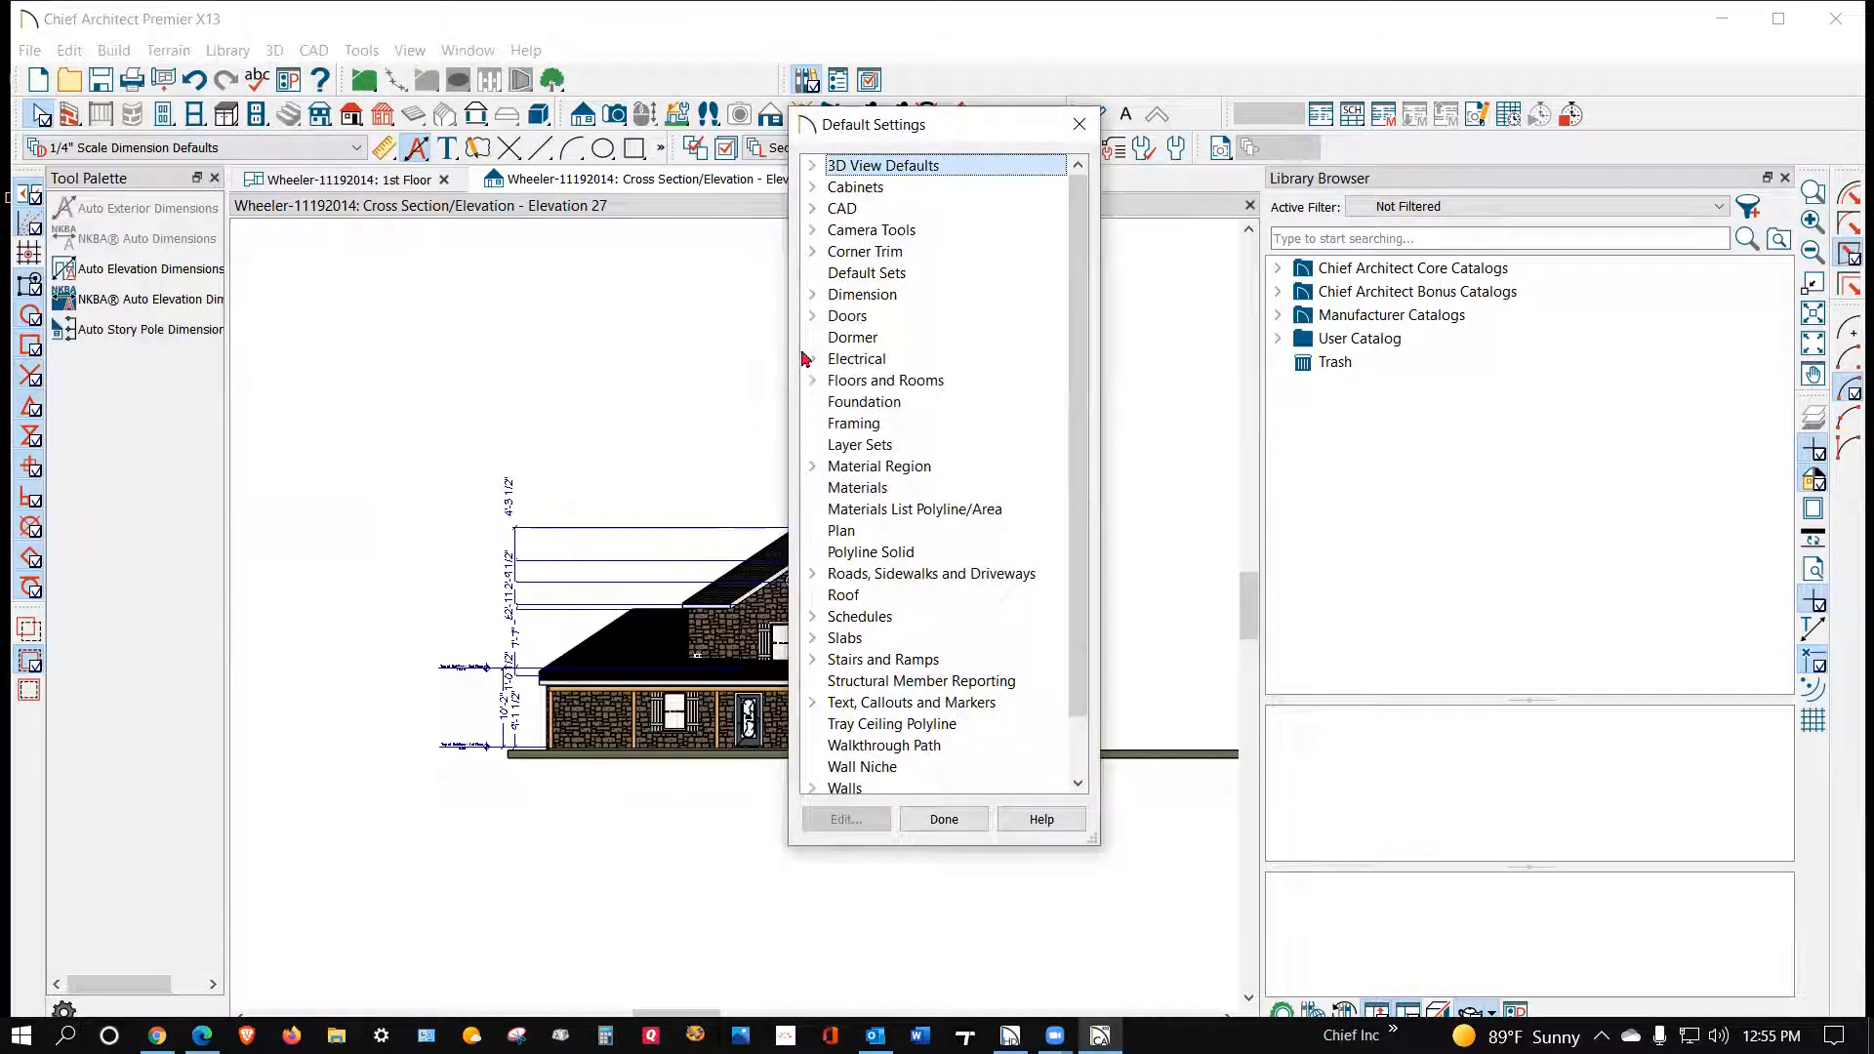
click(812, 295)
click(966, 337)
click(846, 819)
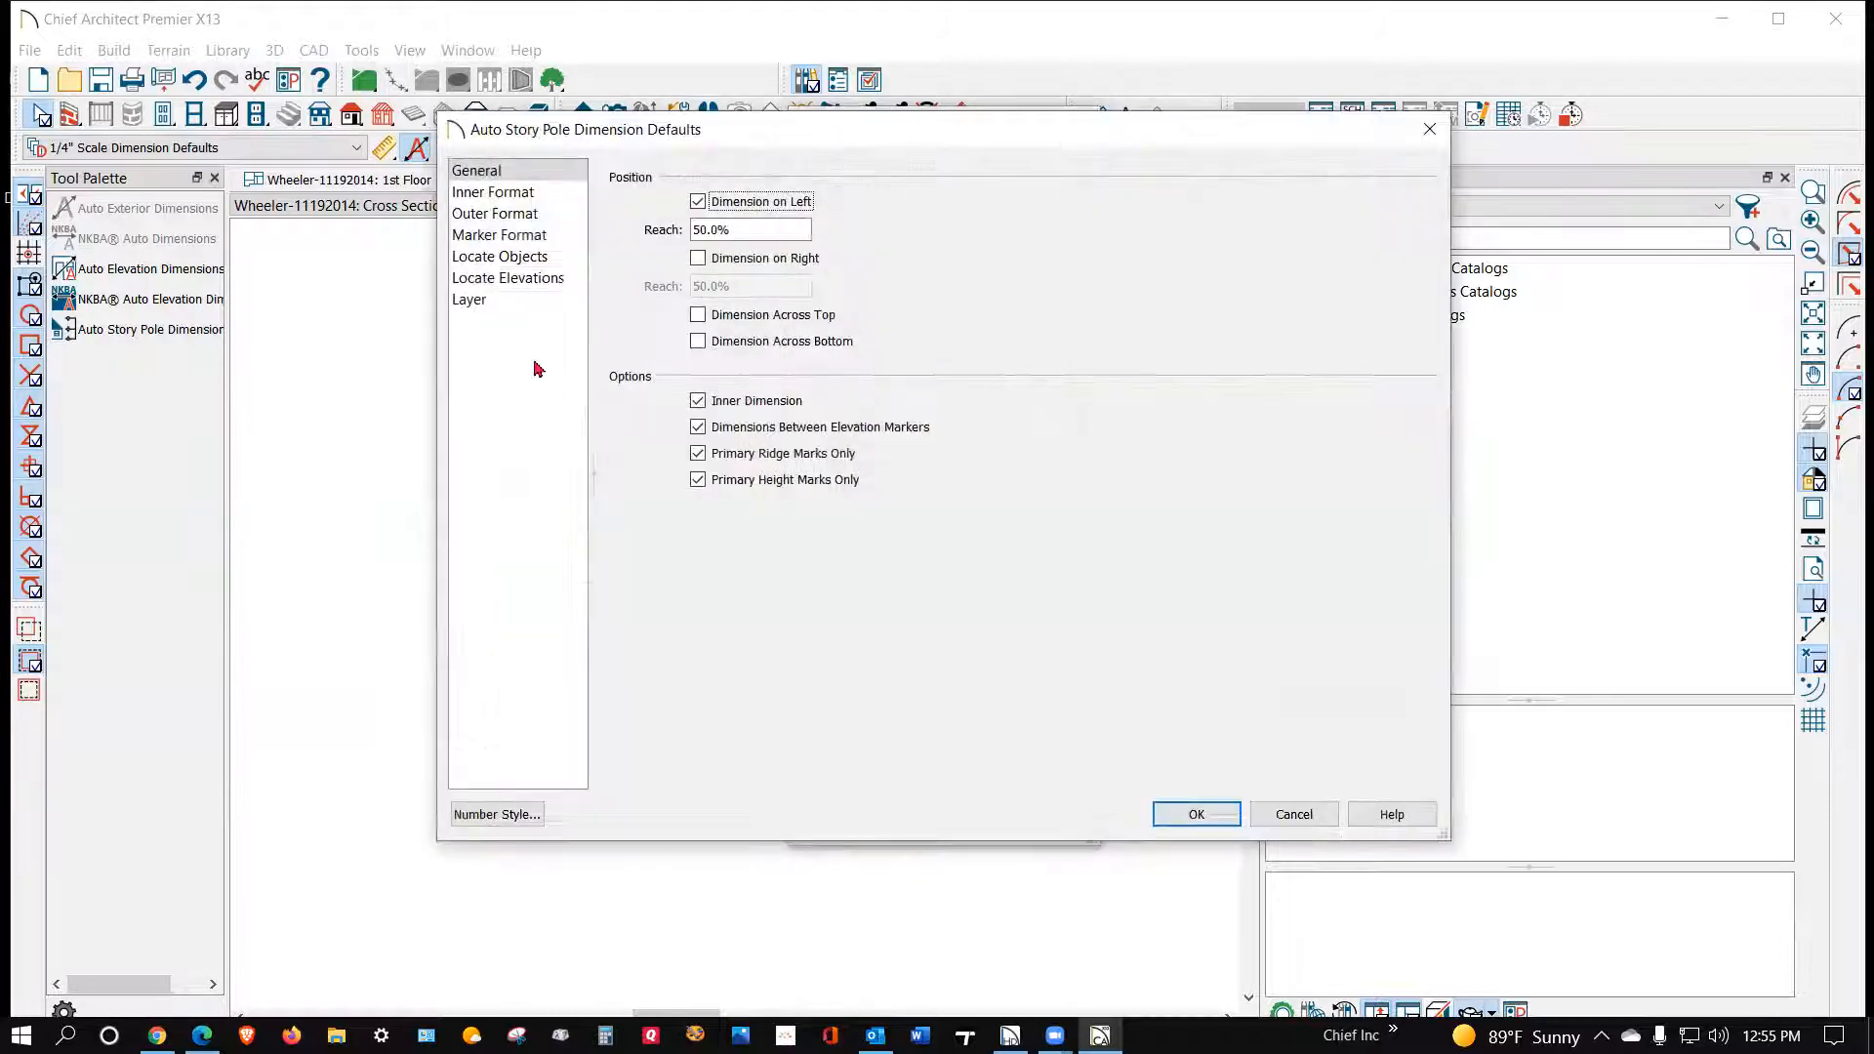
click(493, 172)
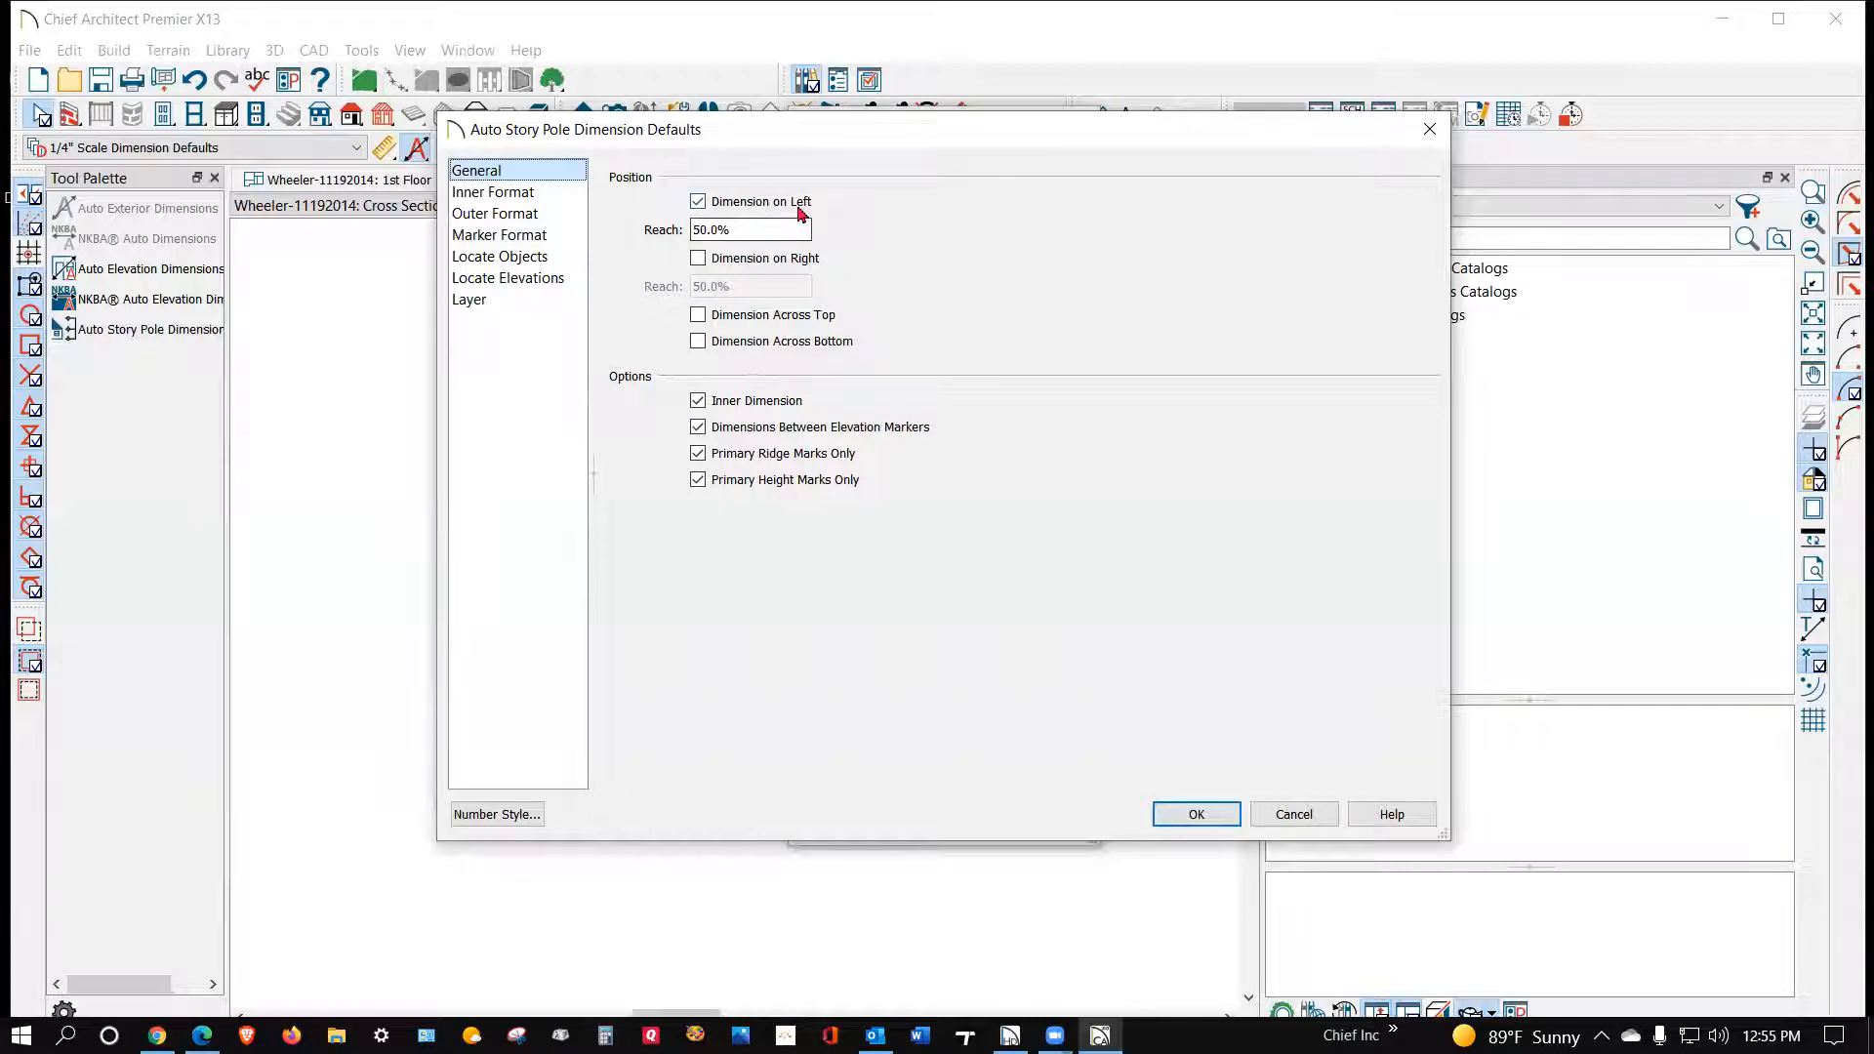
click(719, 262)
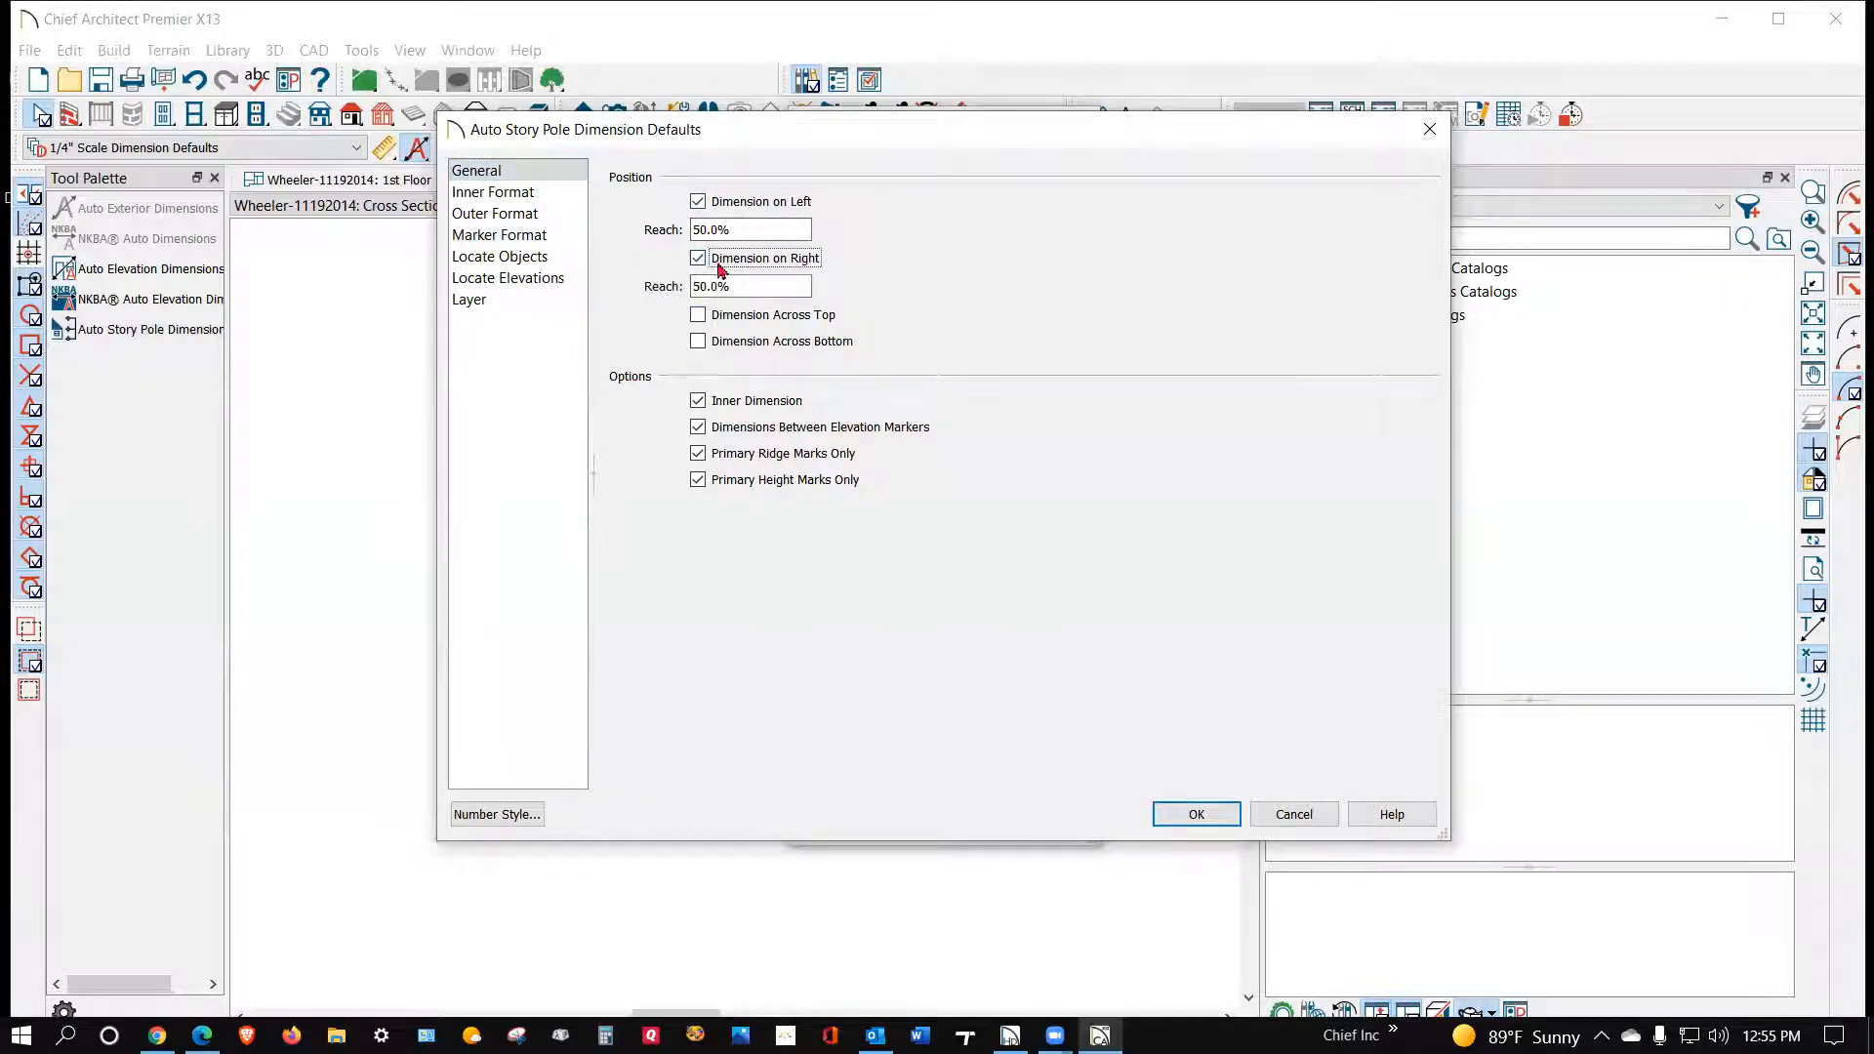
click(1213, 815)
click(978, 830)
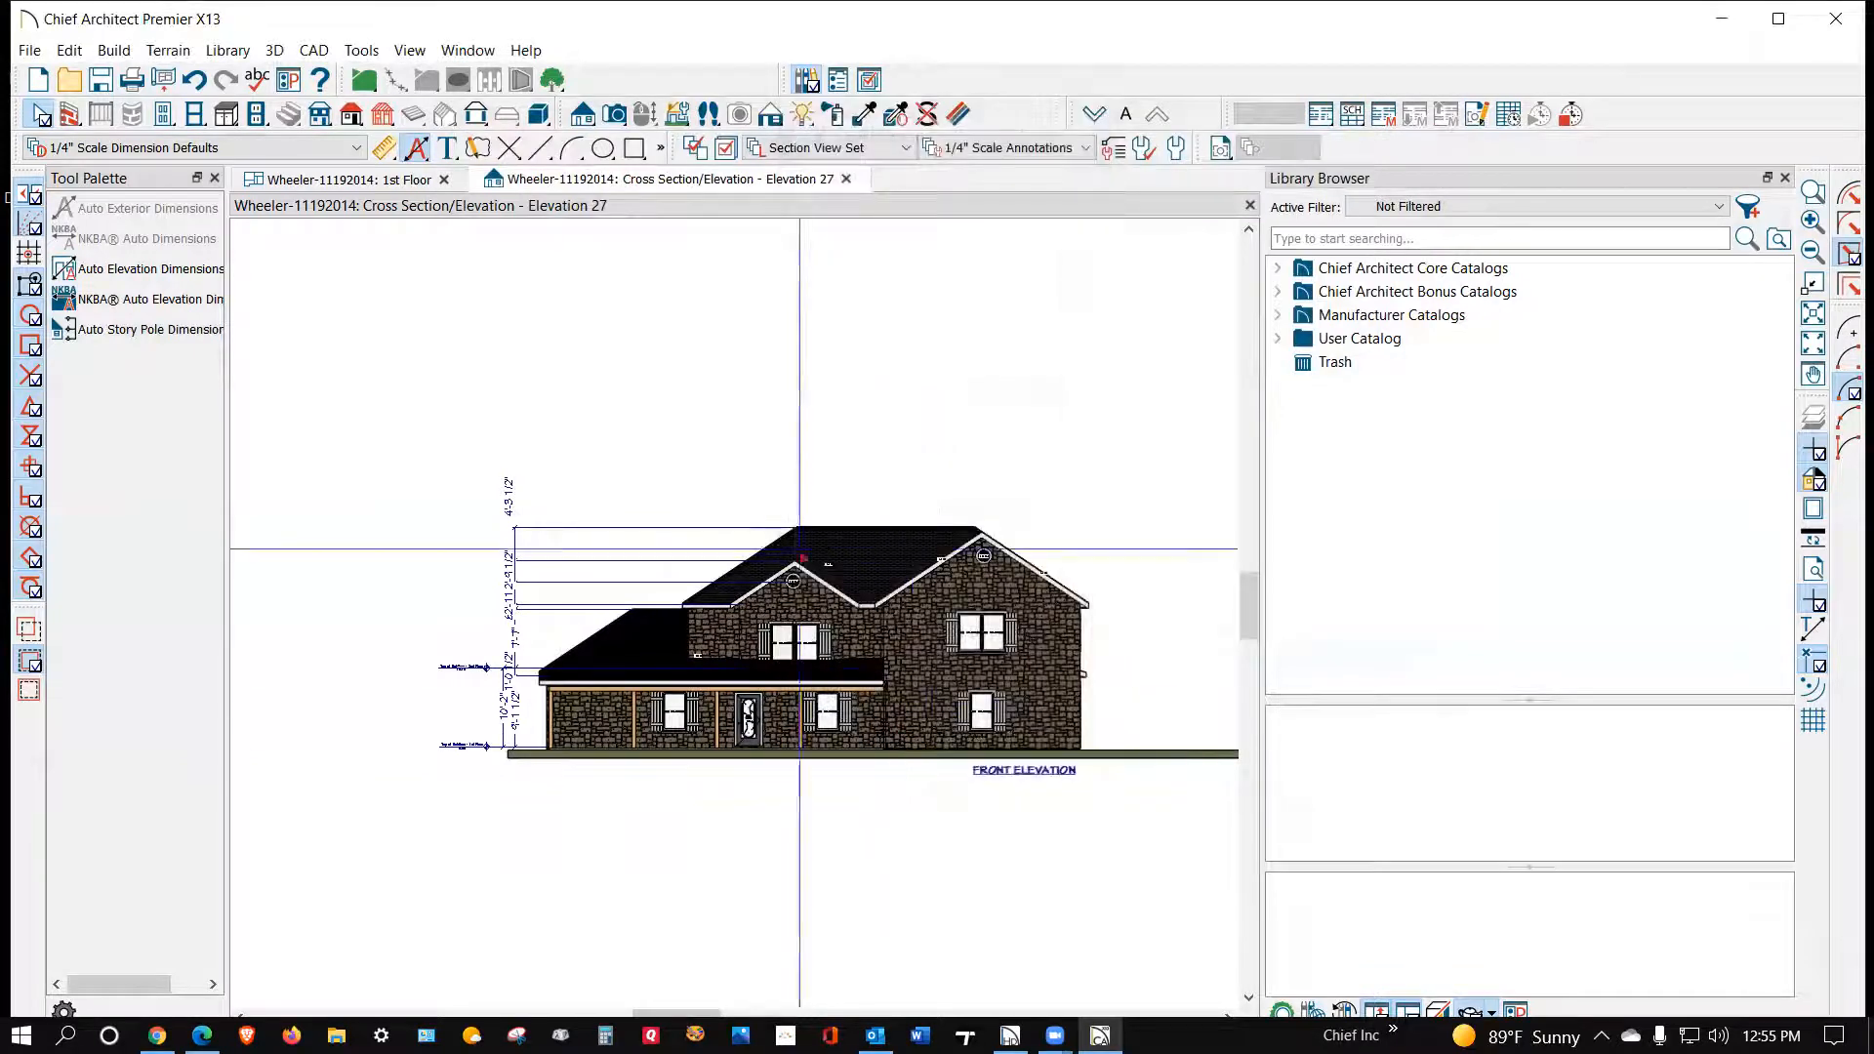
Step: Regenerate the auto story pole dimensions so the front elevation is dimensioned on both sides
click(181, 338)
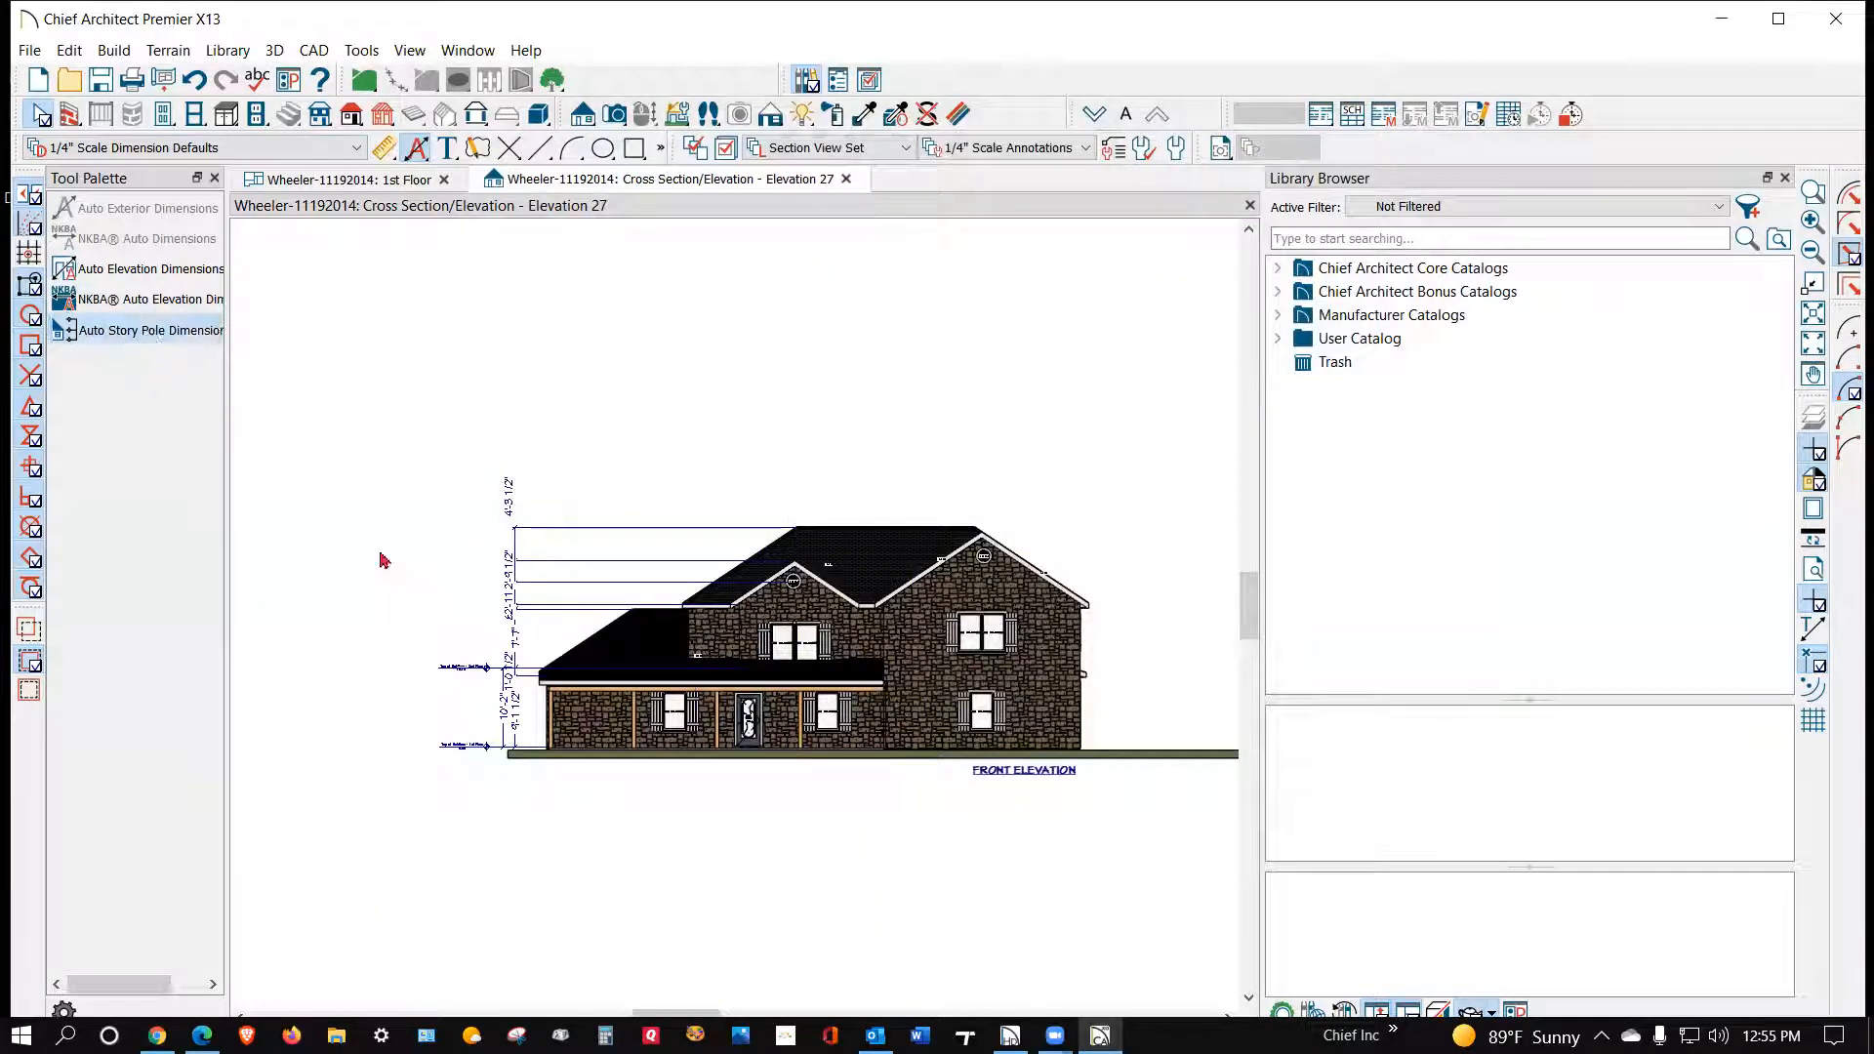
scroll(1194, 887, up, 1)
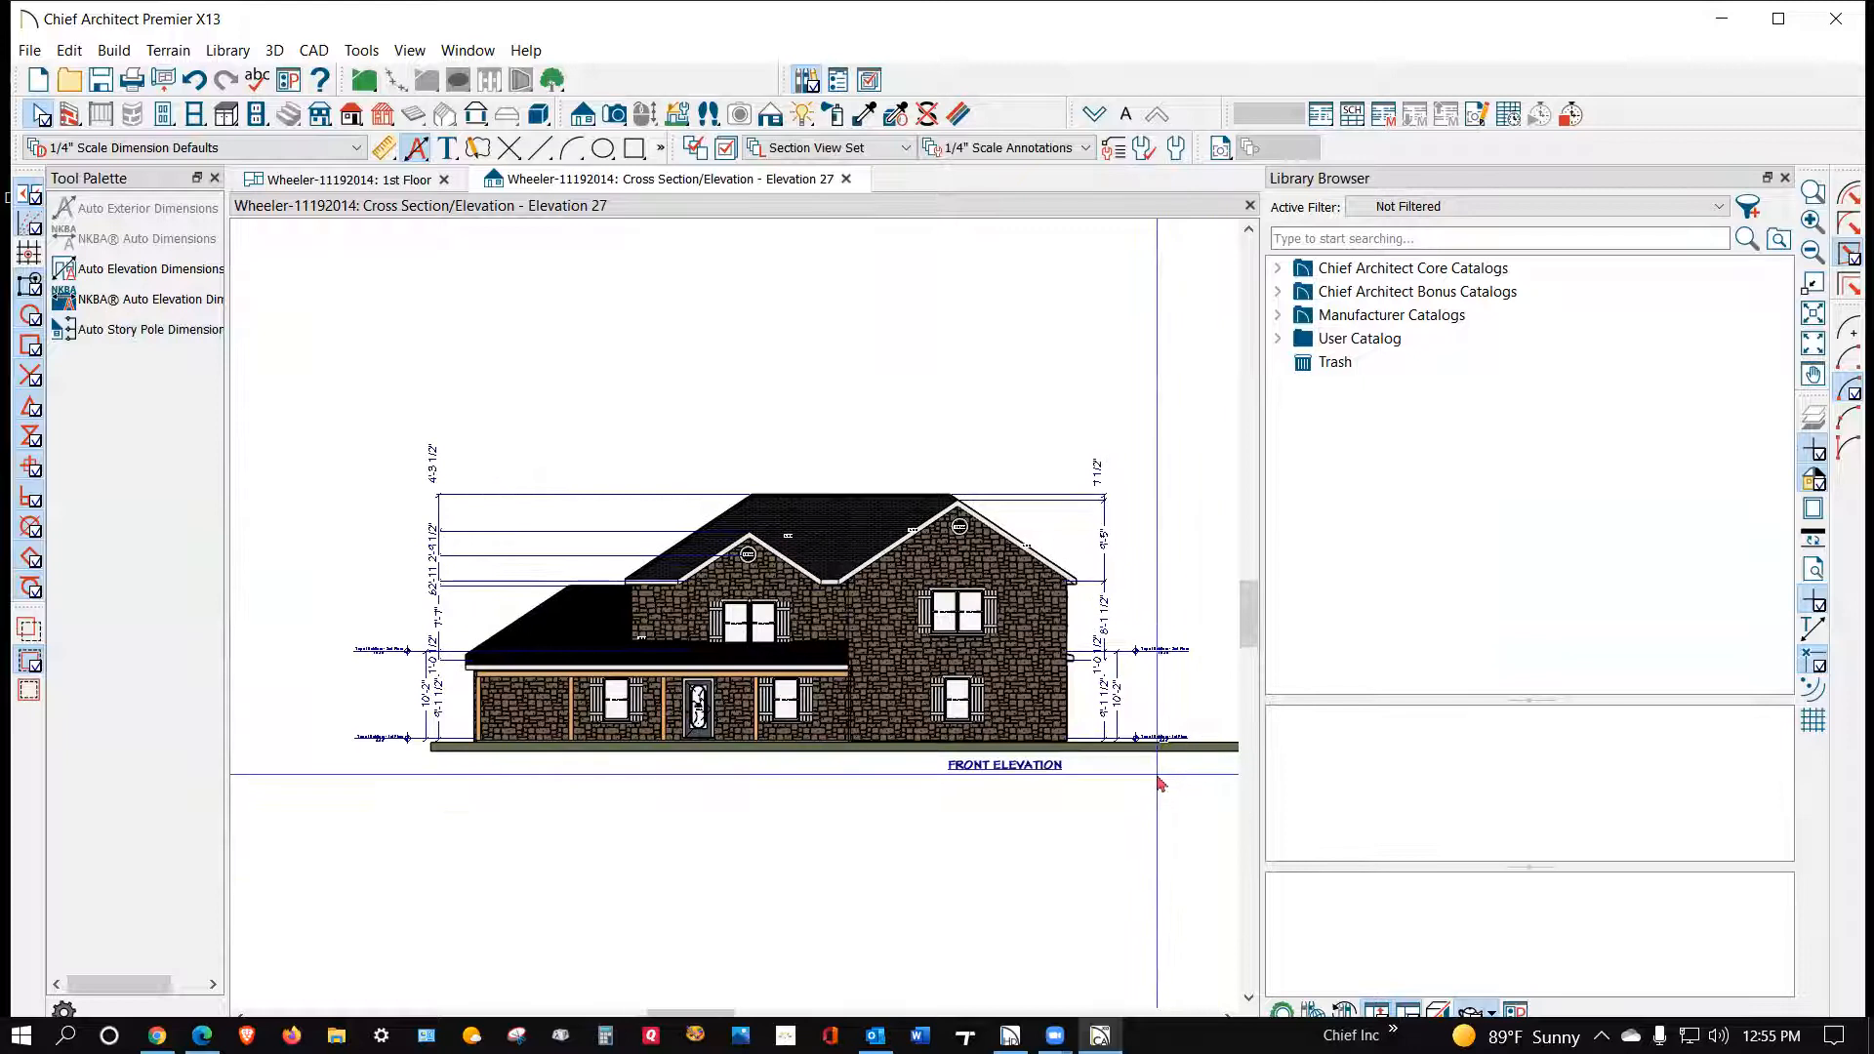
scroll(408, 735, up, 1)
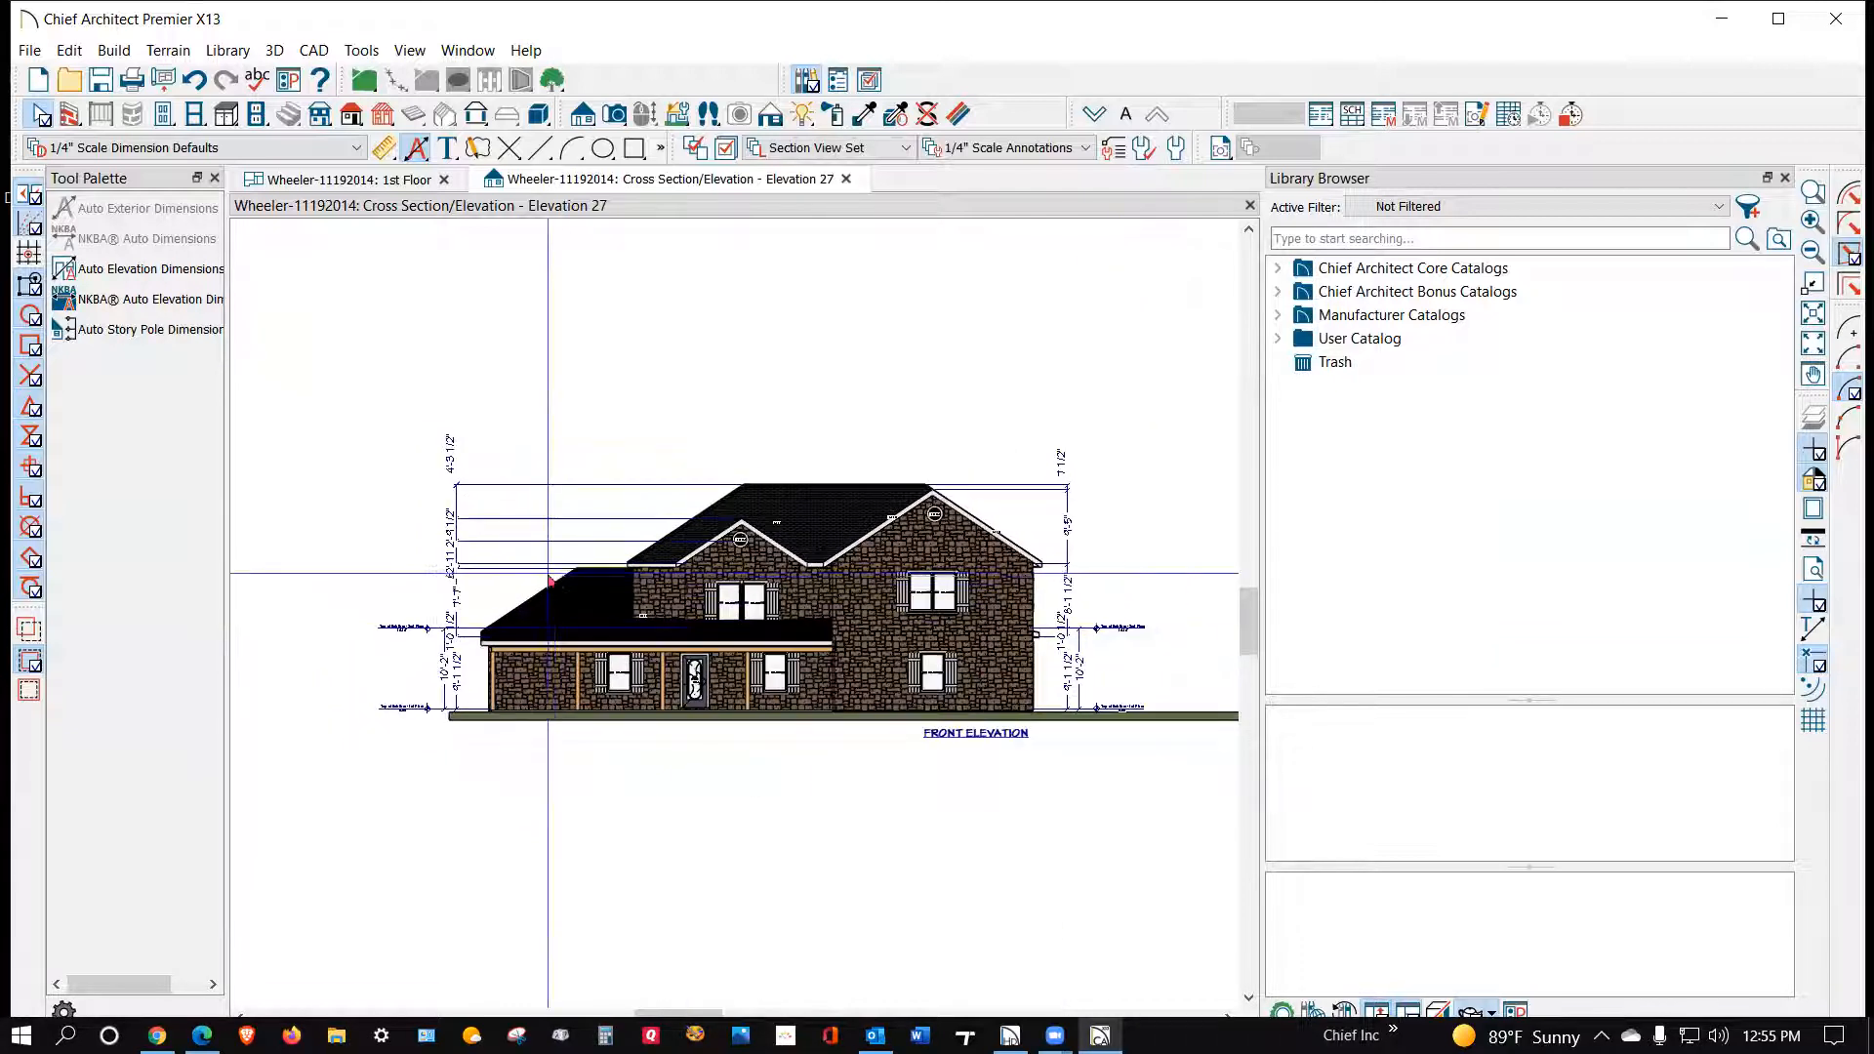
Step: Extend the outer height dimension beside the right end of the house up to the 2nd floor ceiling finish
scroll(1164, 593, up, 1)
scroll(1165, 593, up, 2)
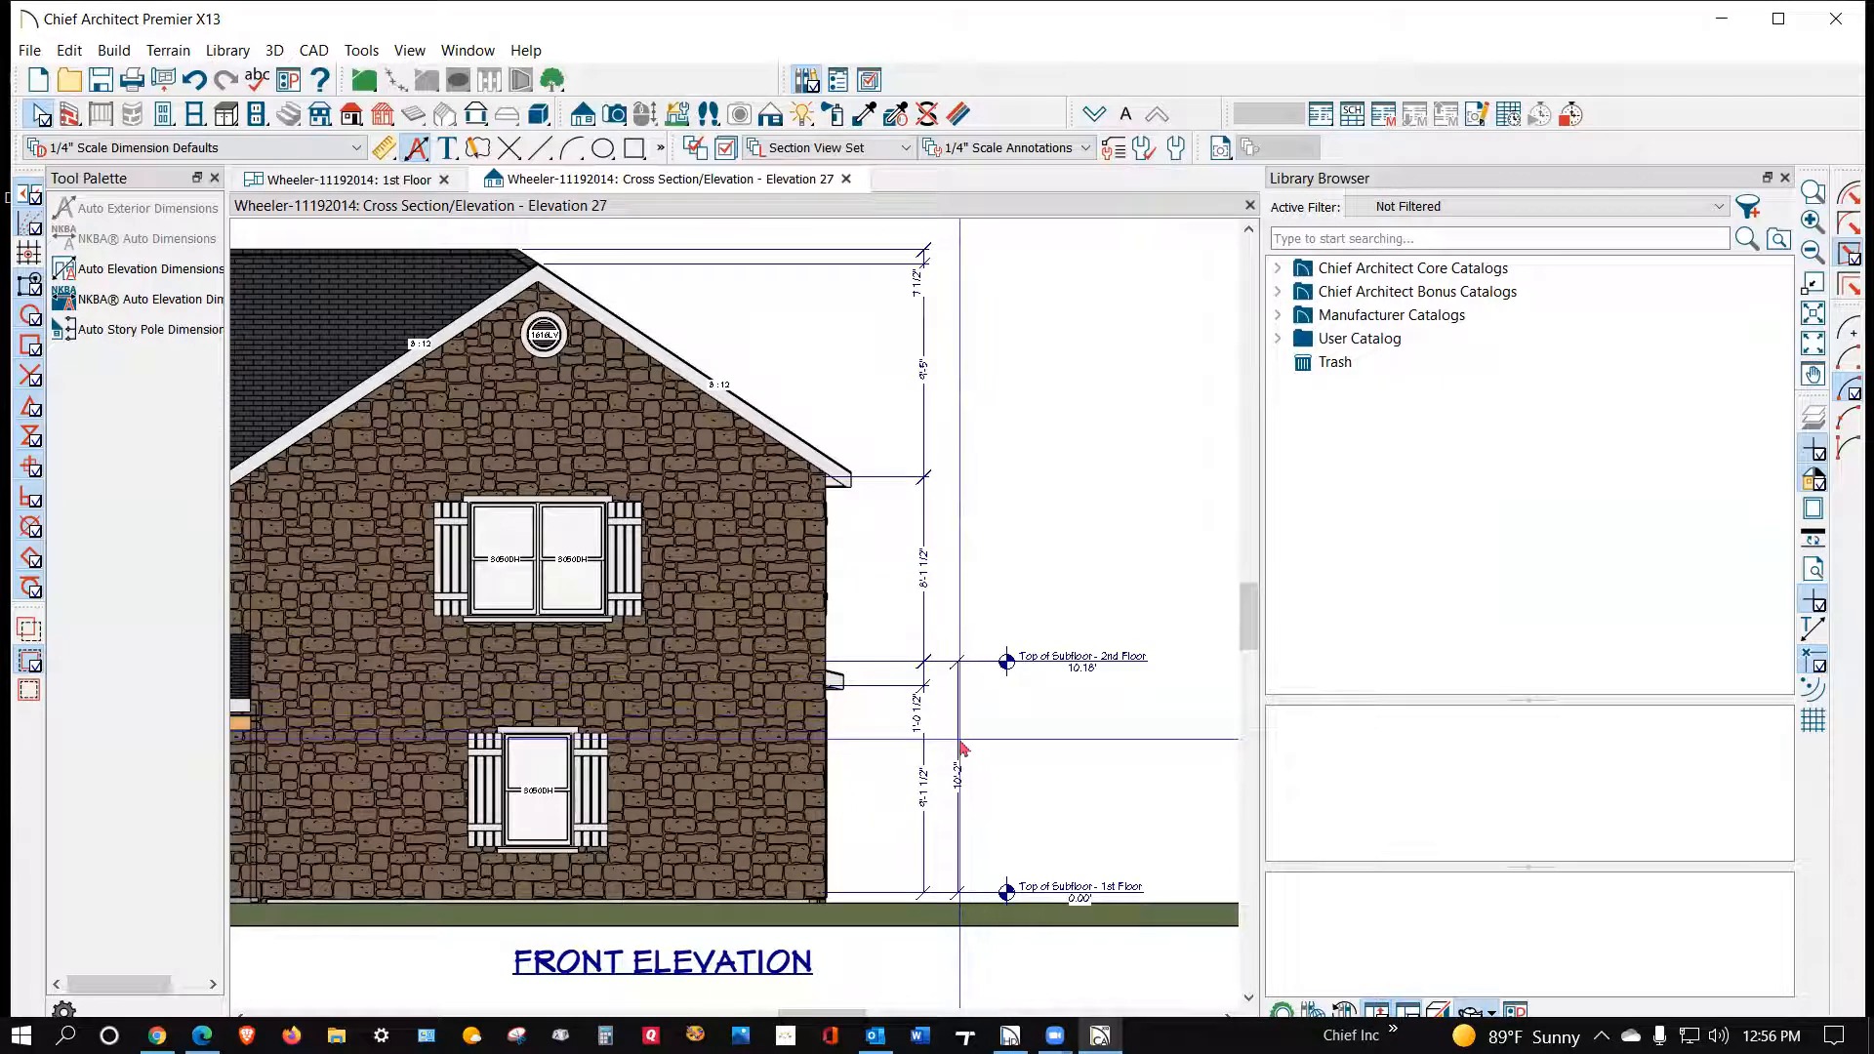
click(976, 740)
mouse_move(958, 641)
mouse_down()
mouse_move(902, 534)
mouse_move(804, 479)
mouse_up()
click(1003, 553)
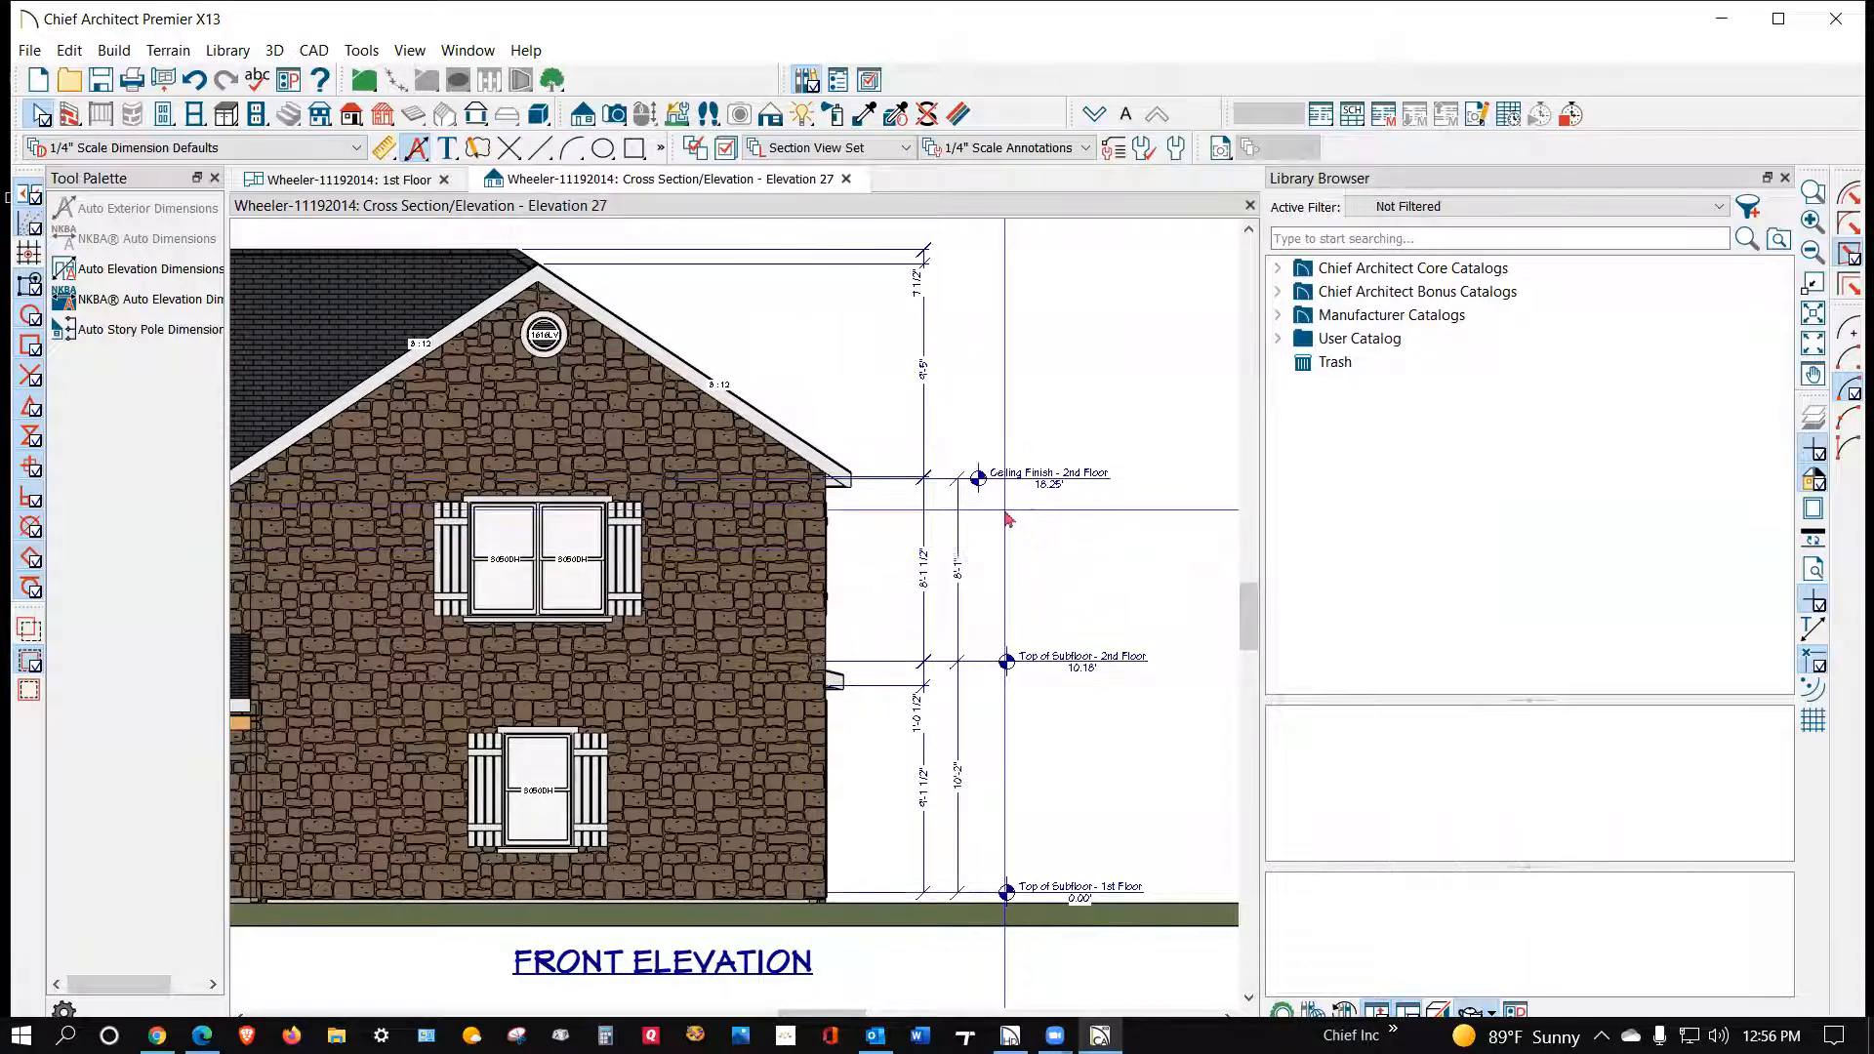
Step: Examine the Ceiling Finish - 2nd Floor marker and the height dimensions on both sides of the front elevation
scroll(1008, 500, up, 1)
scroll(1013, 505, up, 2)
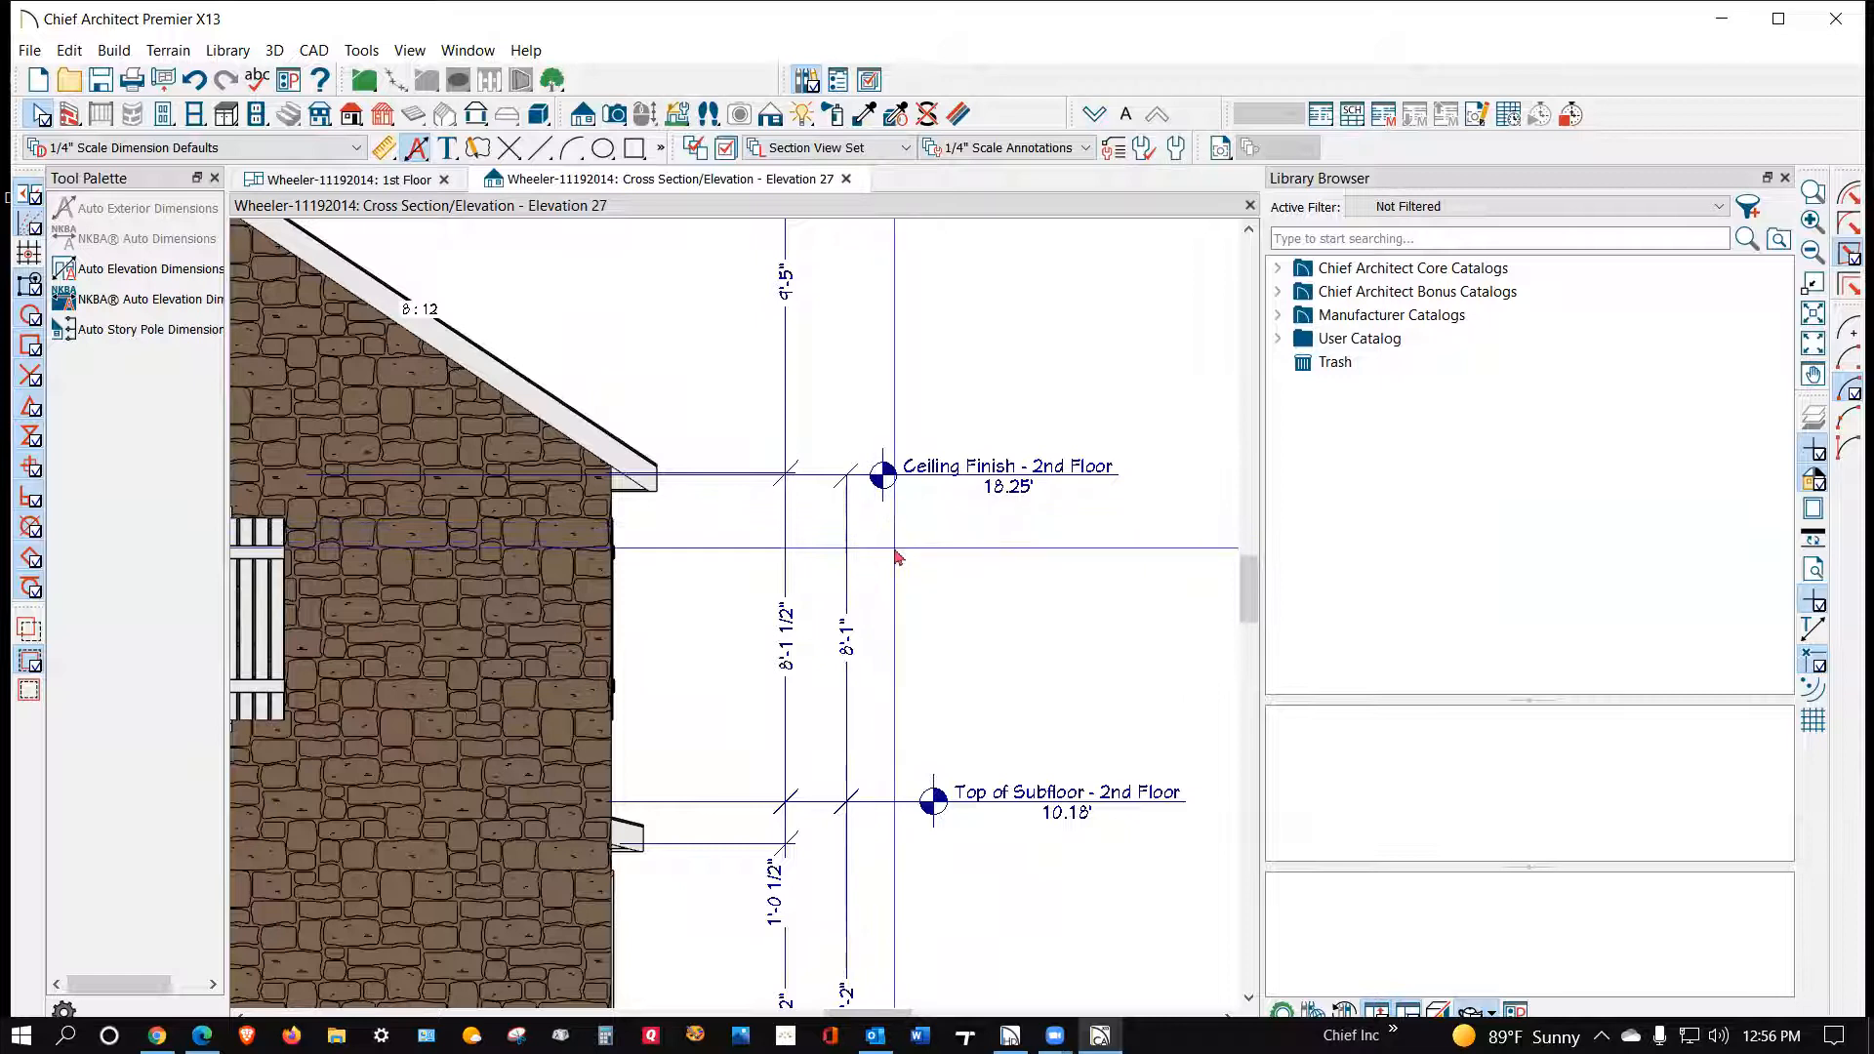
scroll(898, 557, down, 9)
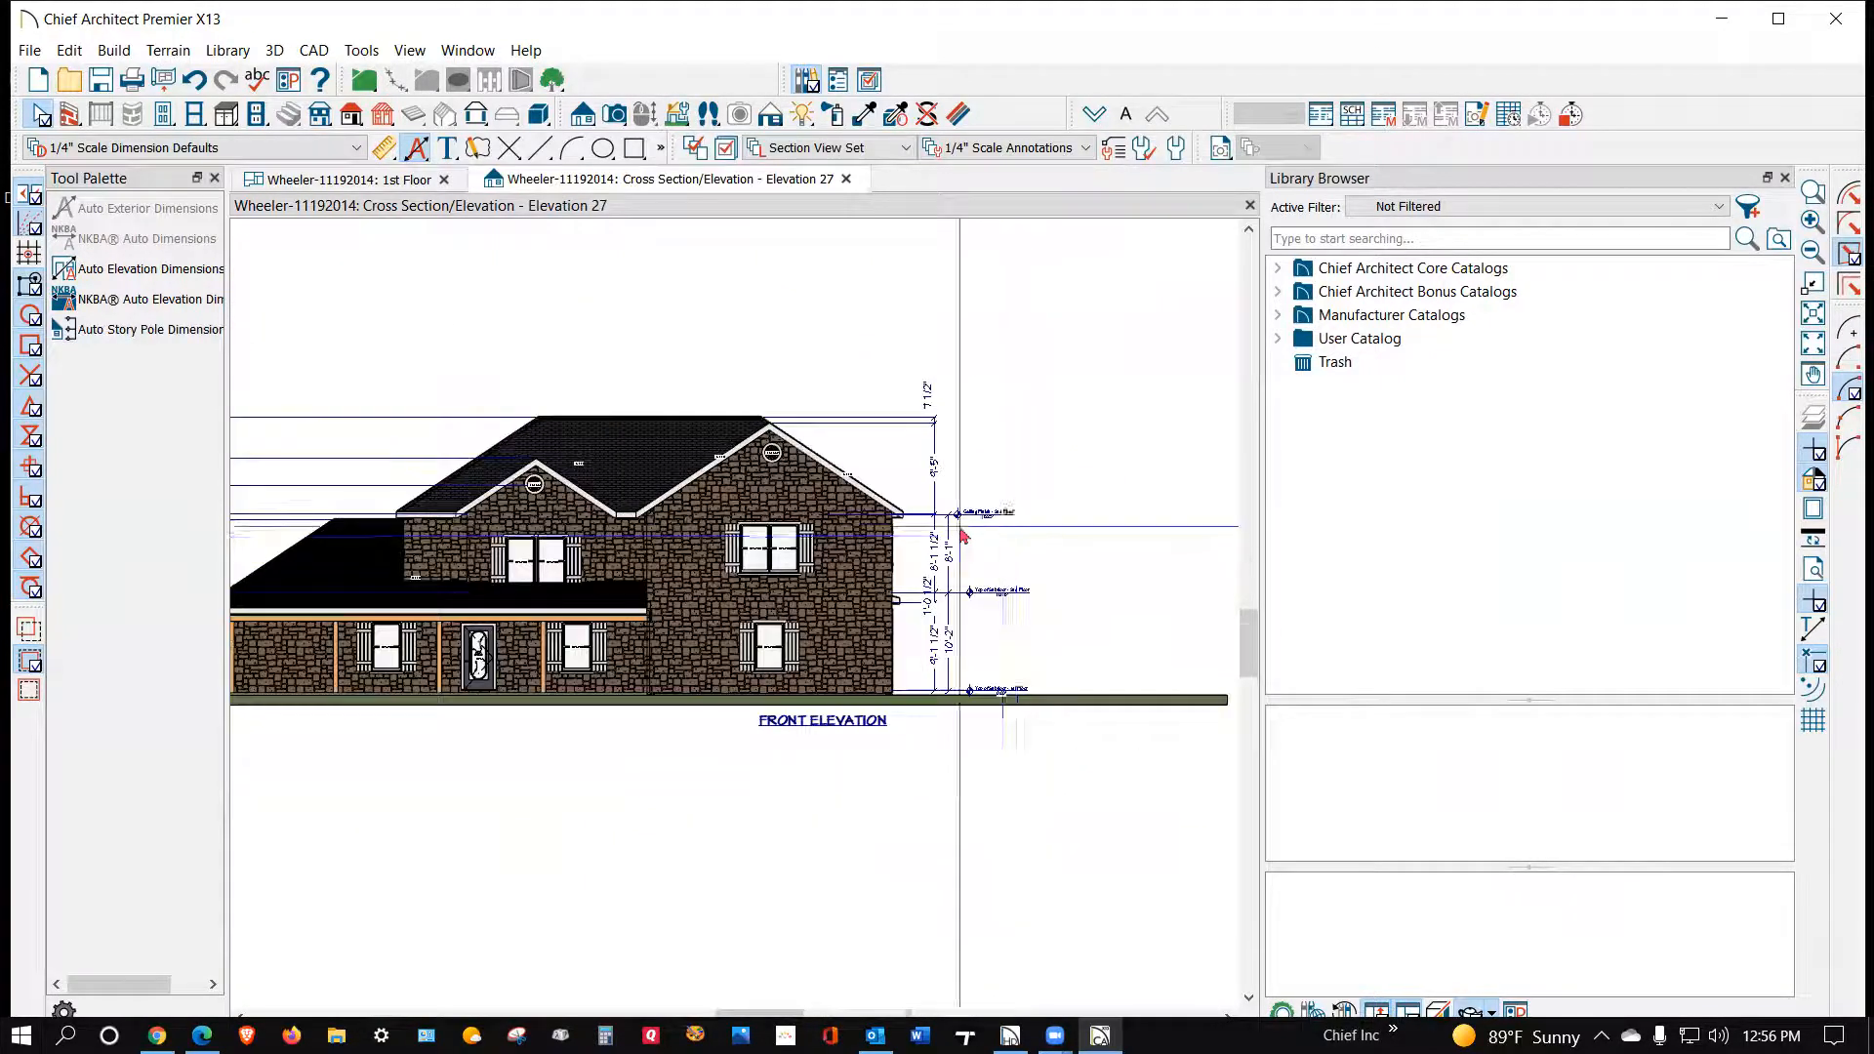
scroll(907, 523, up, 2)
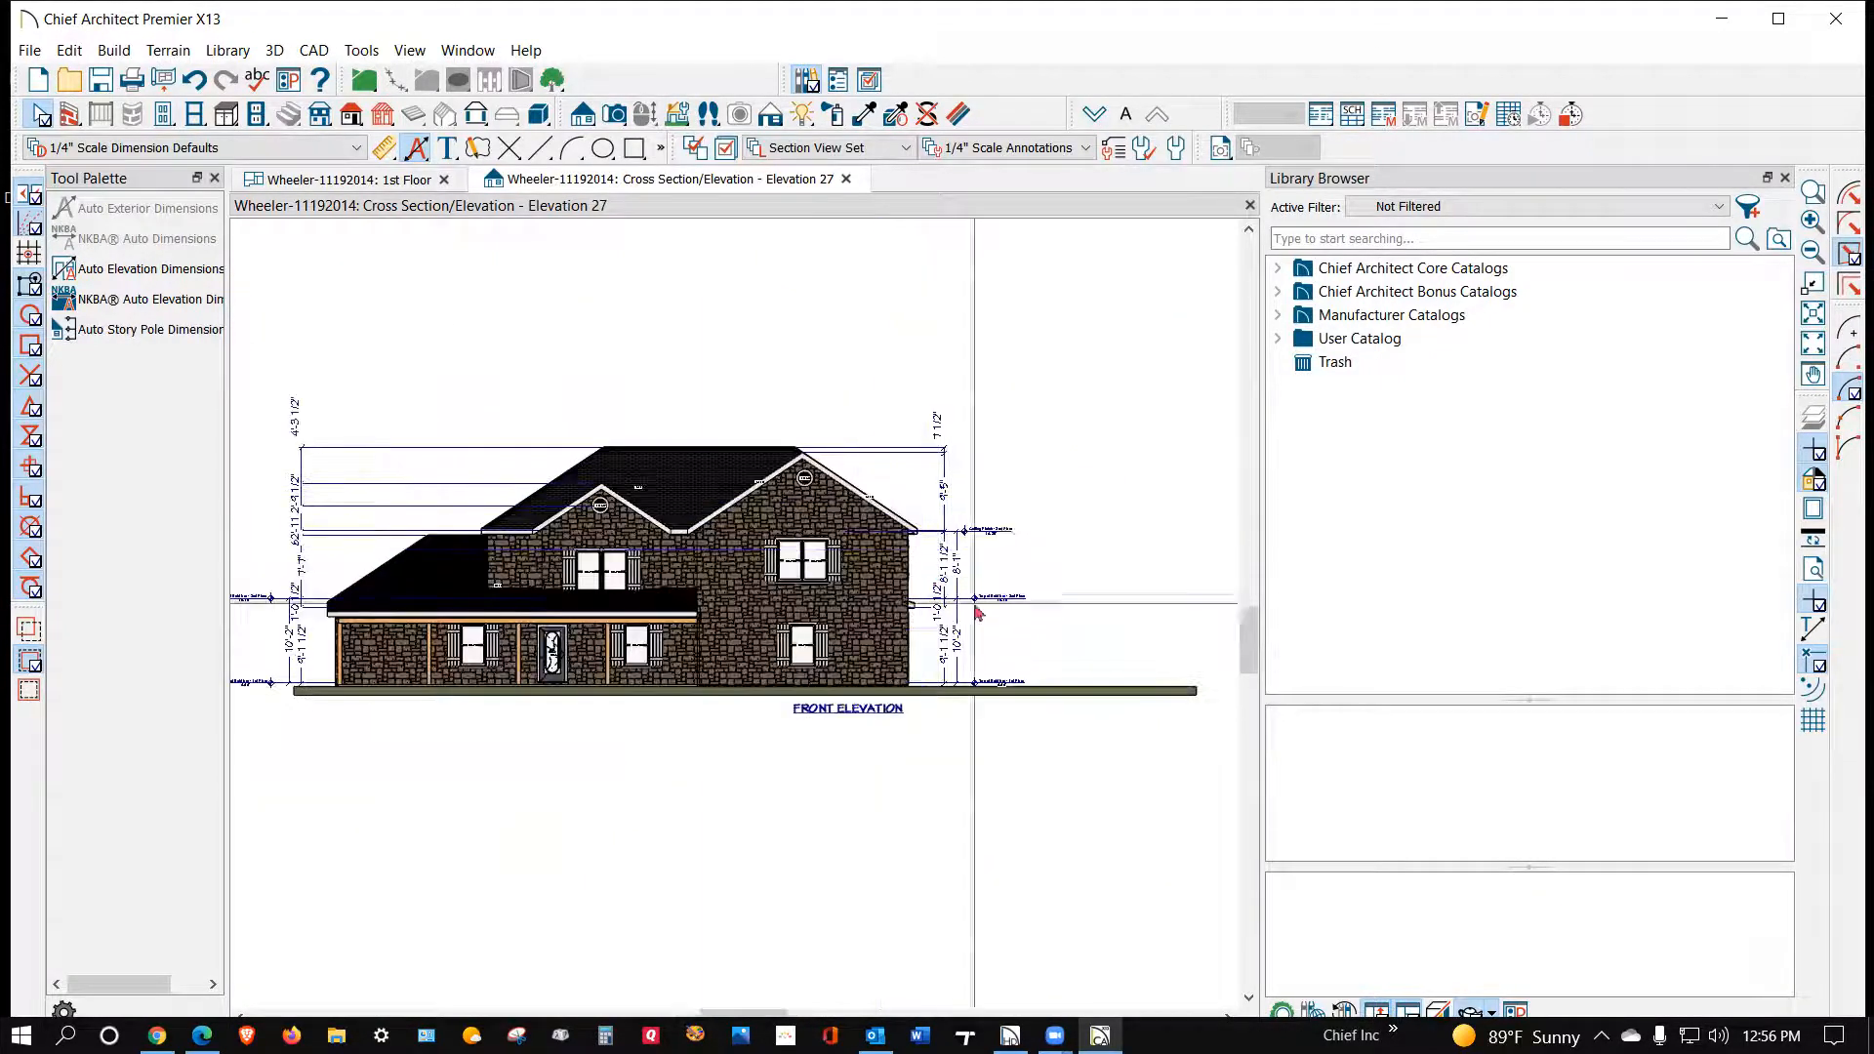
scroll(916, 701, down, 1)
scroll(739, 697, up, 2)
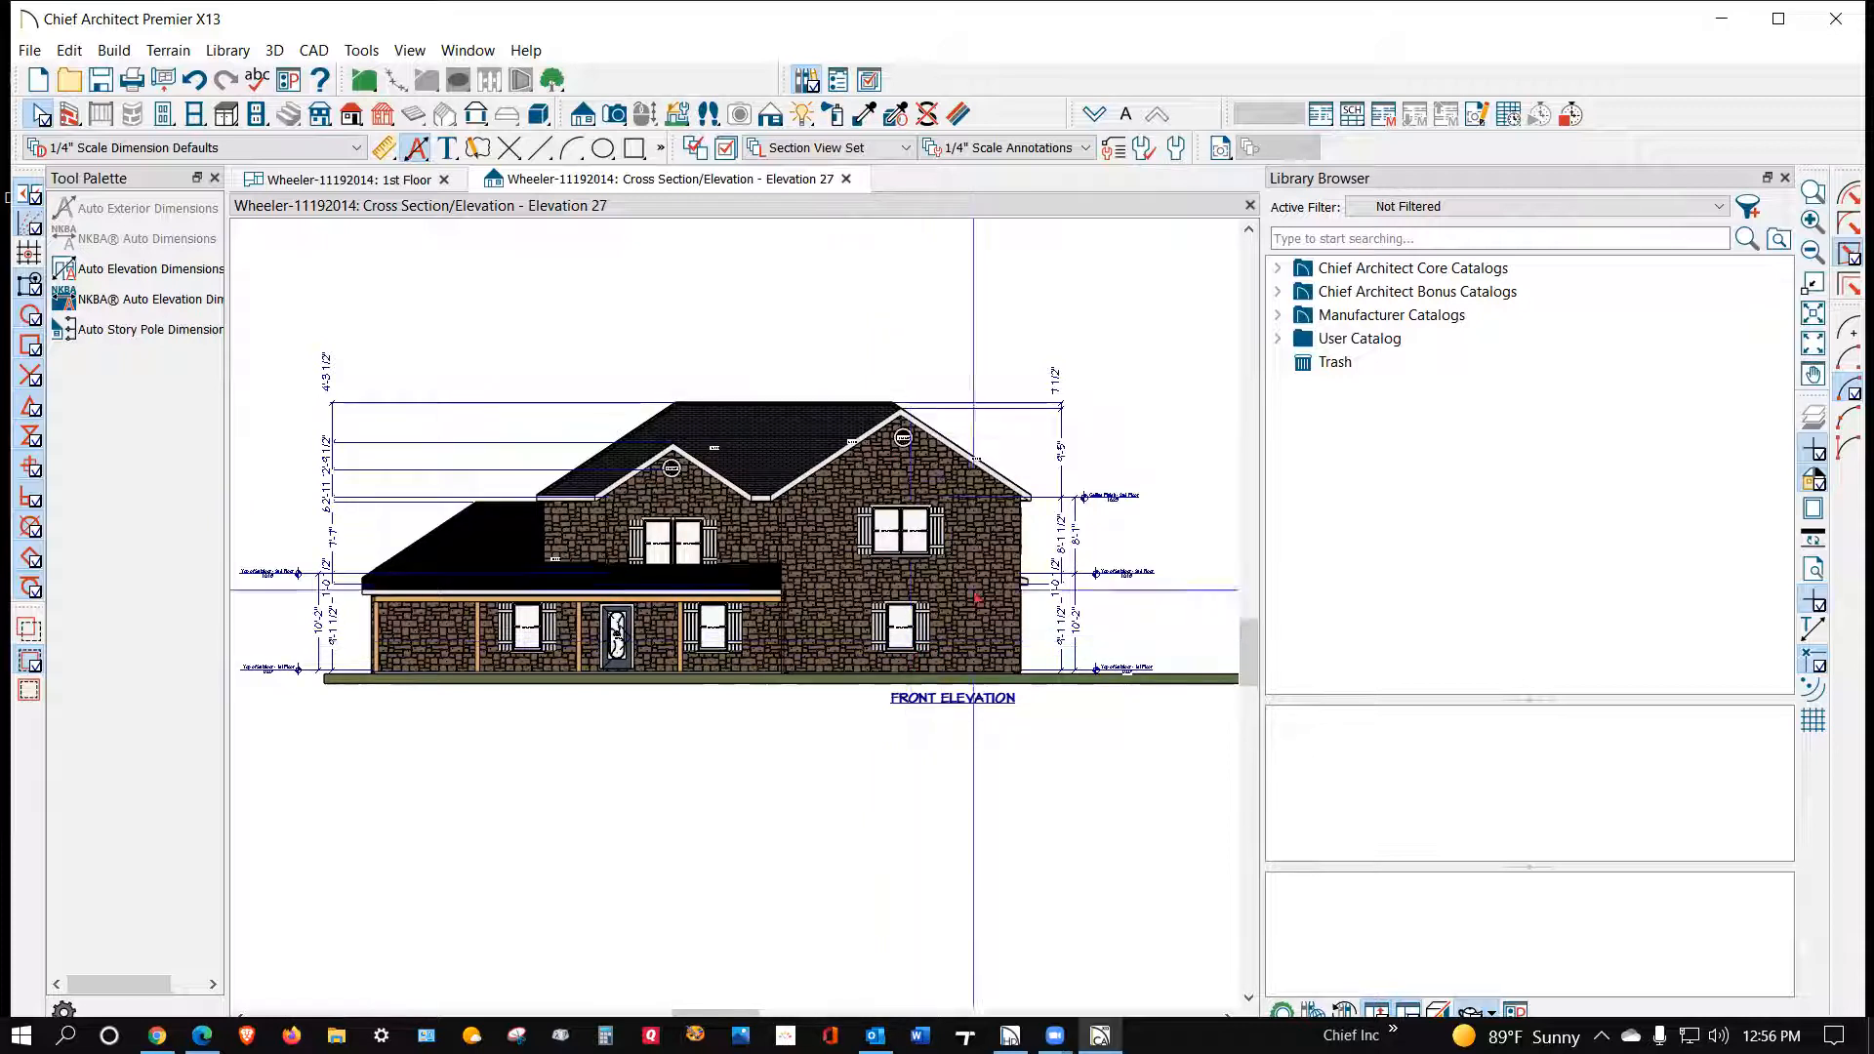
click(1848, 250)
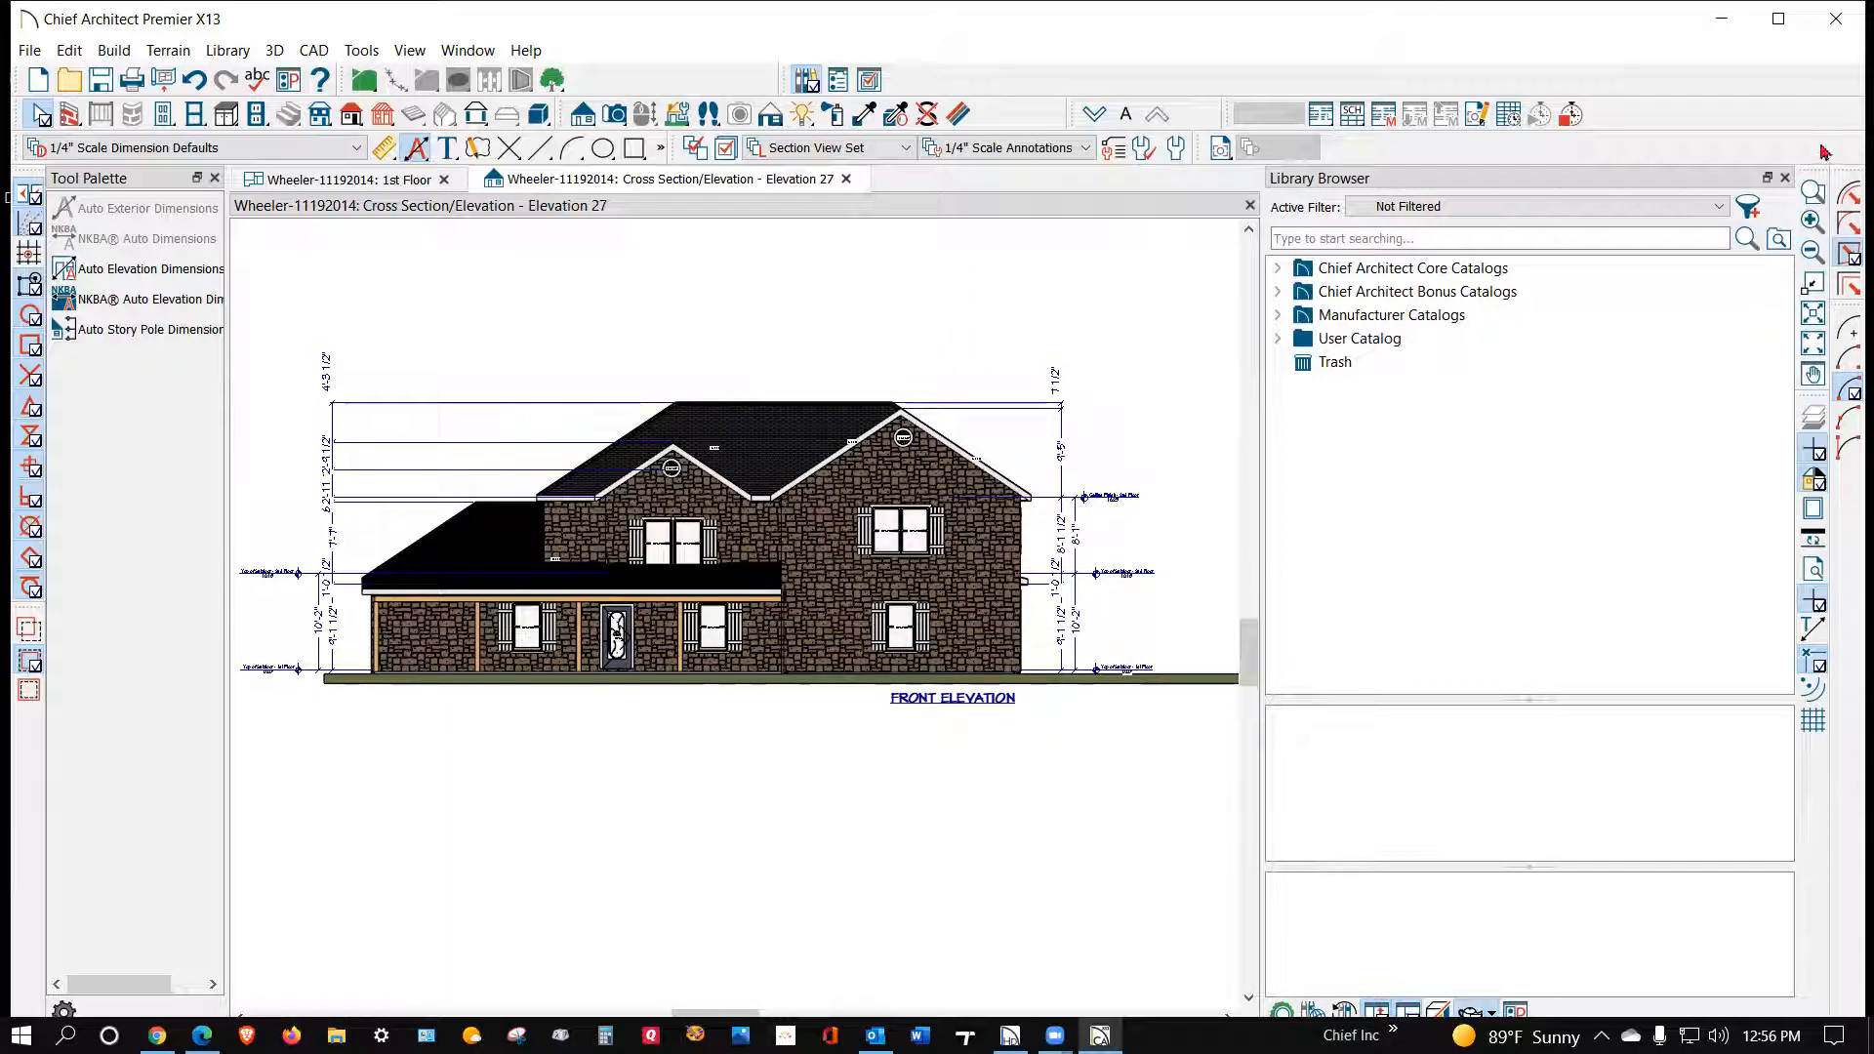